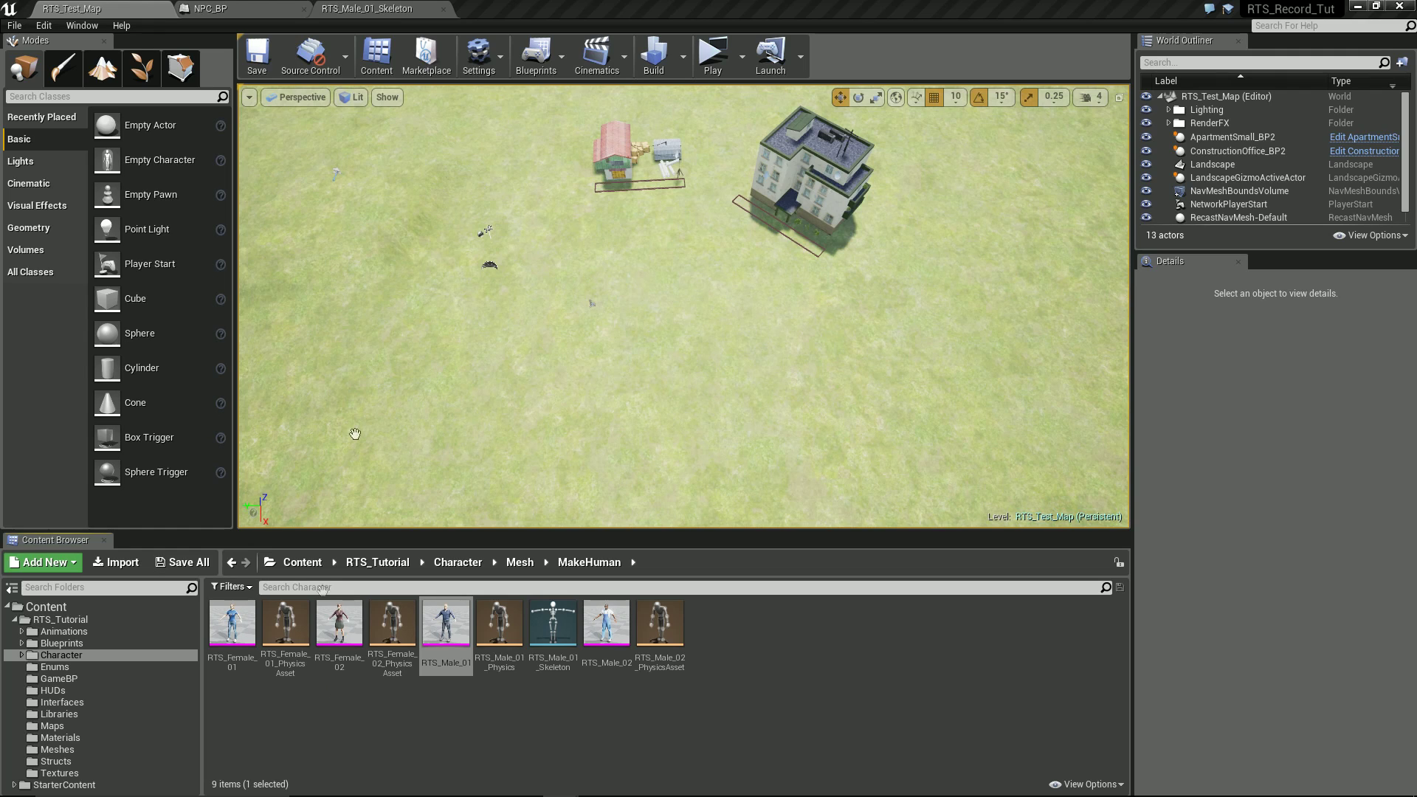
# Step: Preview the RTS_Male_02 and RTS_Female_02 meshes in Persona, then return to RTS_Test_Map
pyautogui.click(393, 9)
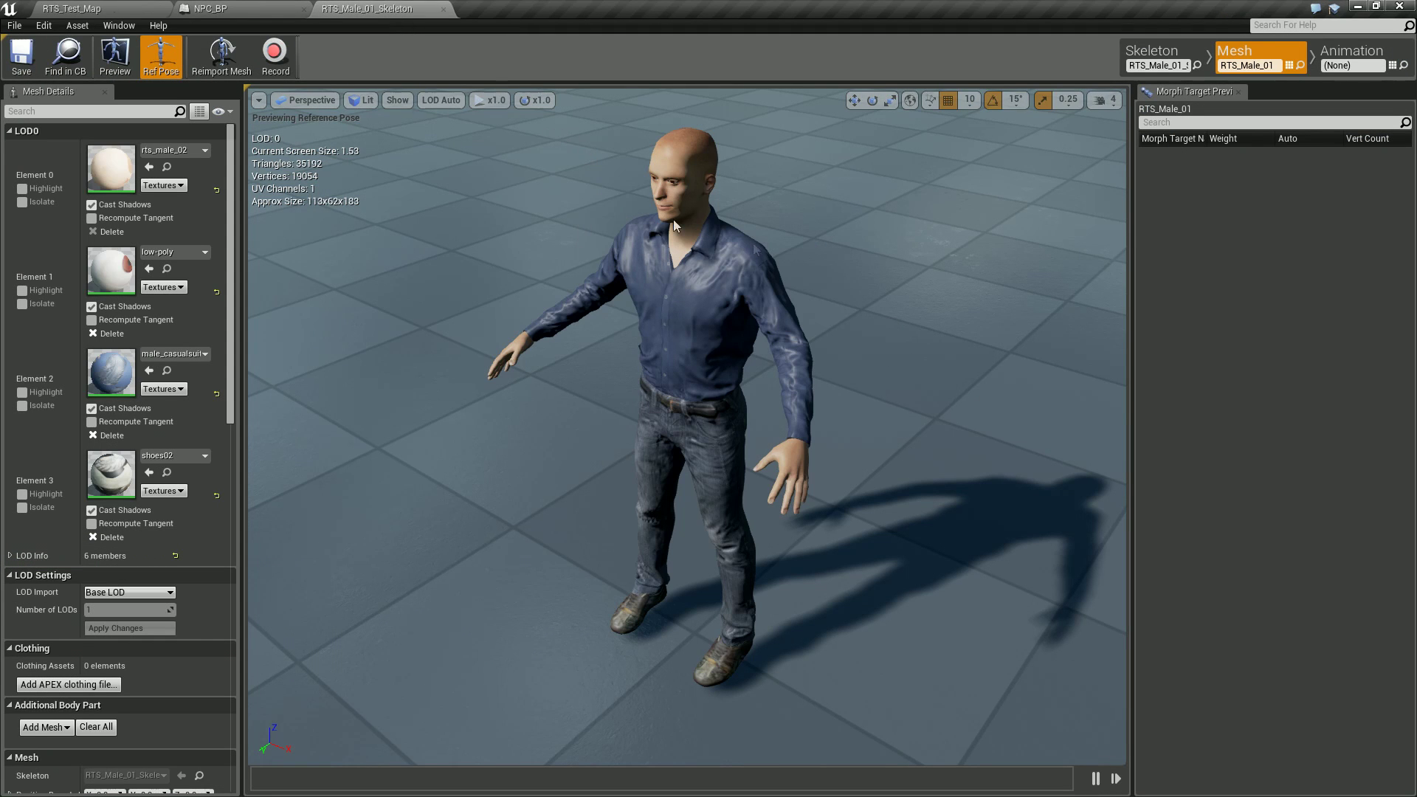
pyautogui.click(72, 10)
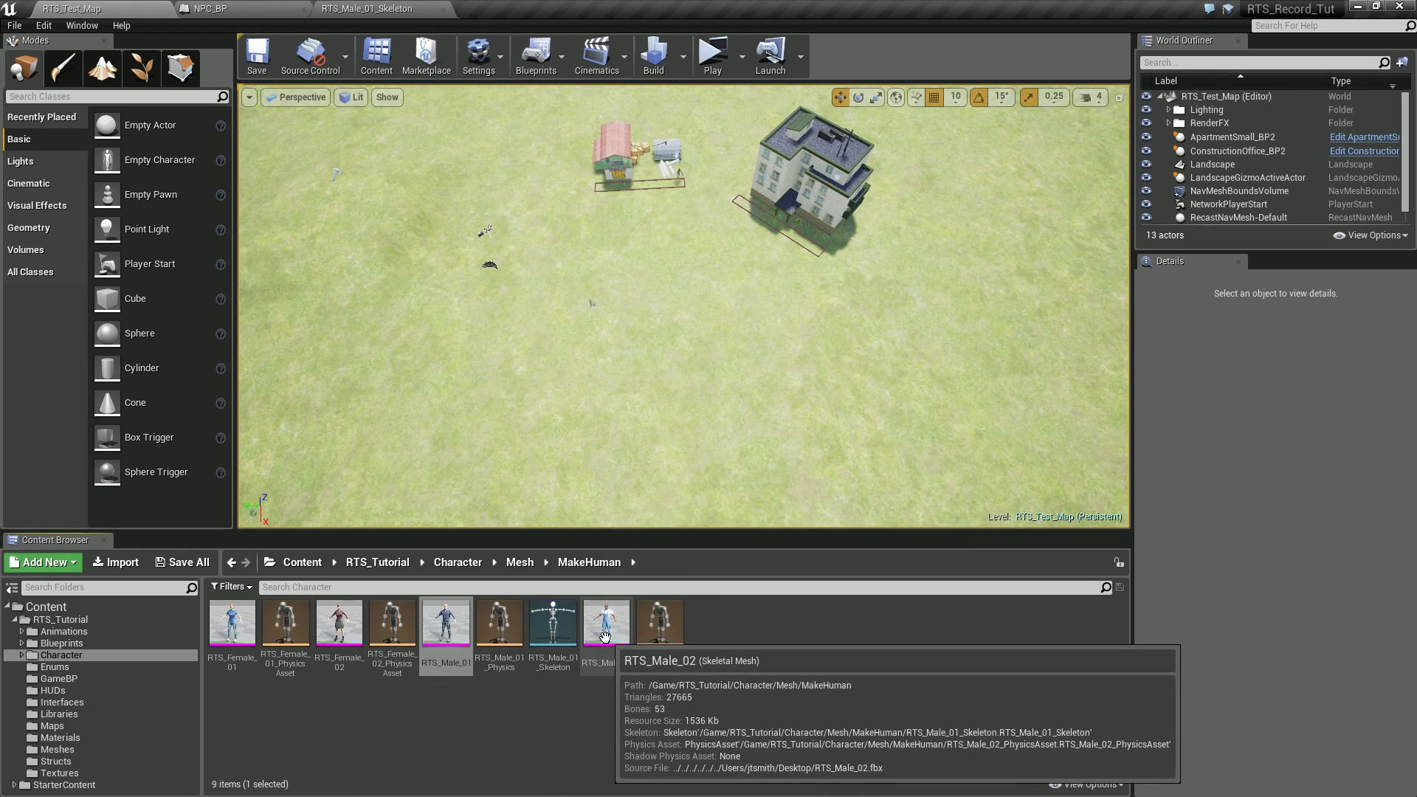
pyautogui.doubleClick(589, 650)
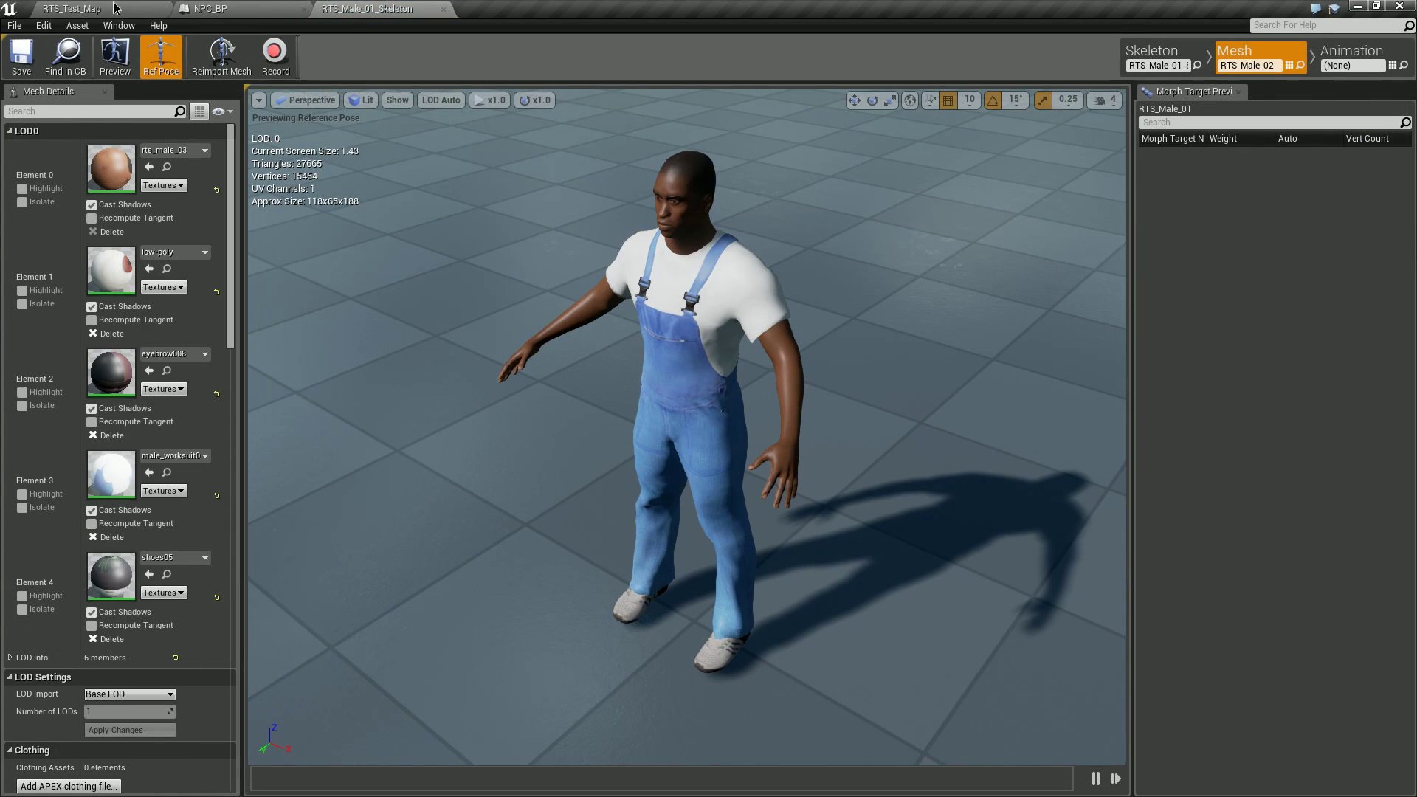
pyautogui.click(73, 8)
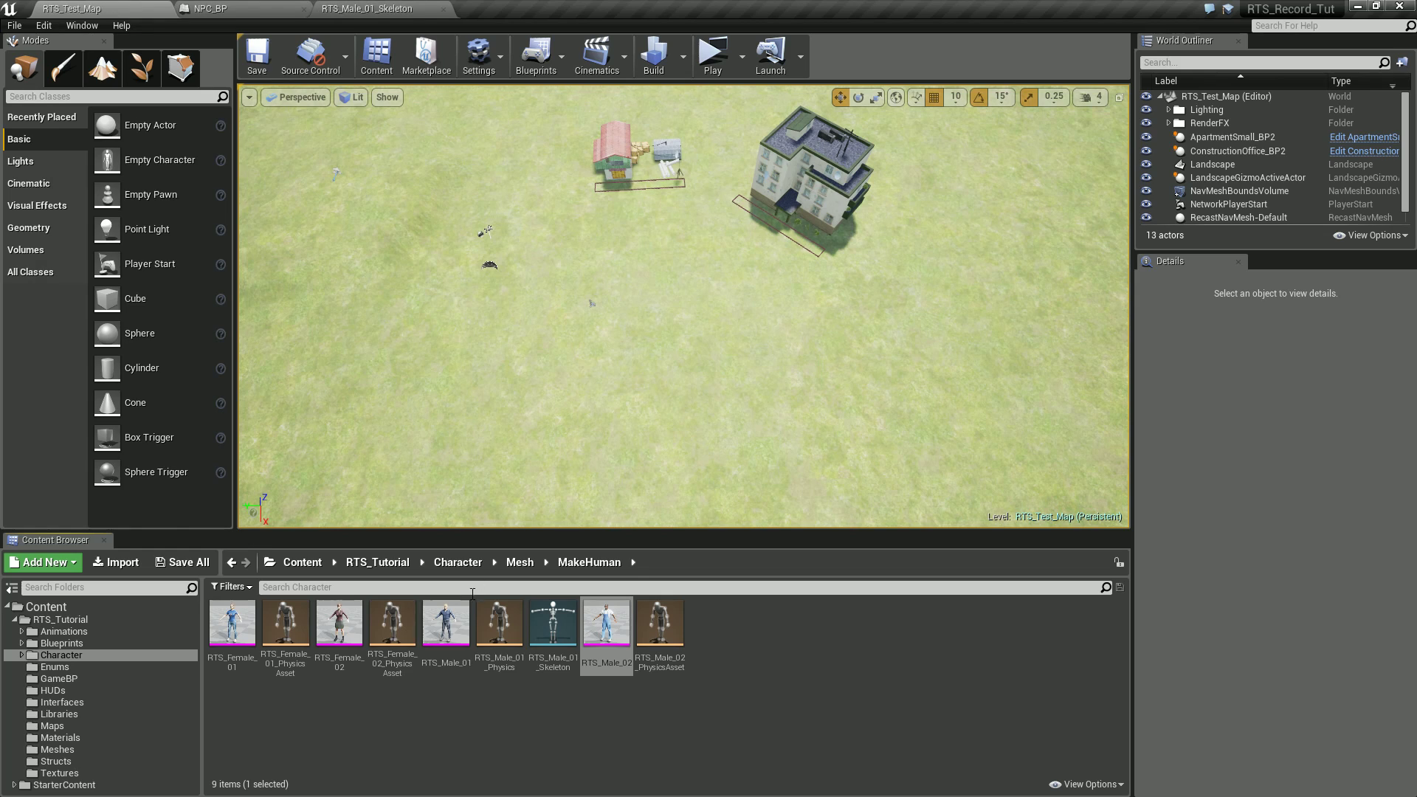
pyautogui.doubleClick(338, 623)
pyautogui.click(71, 8)
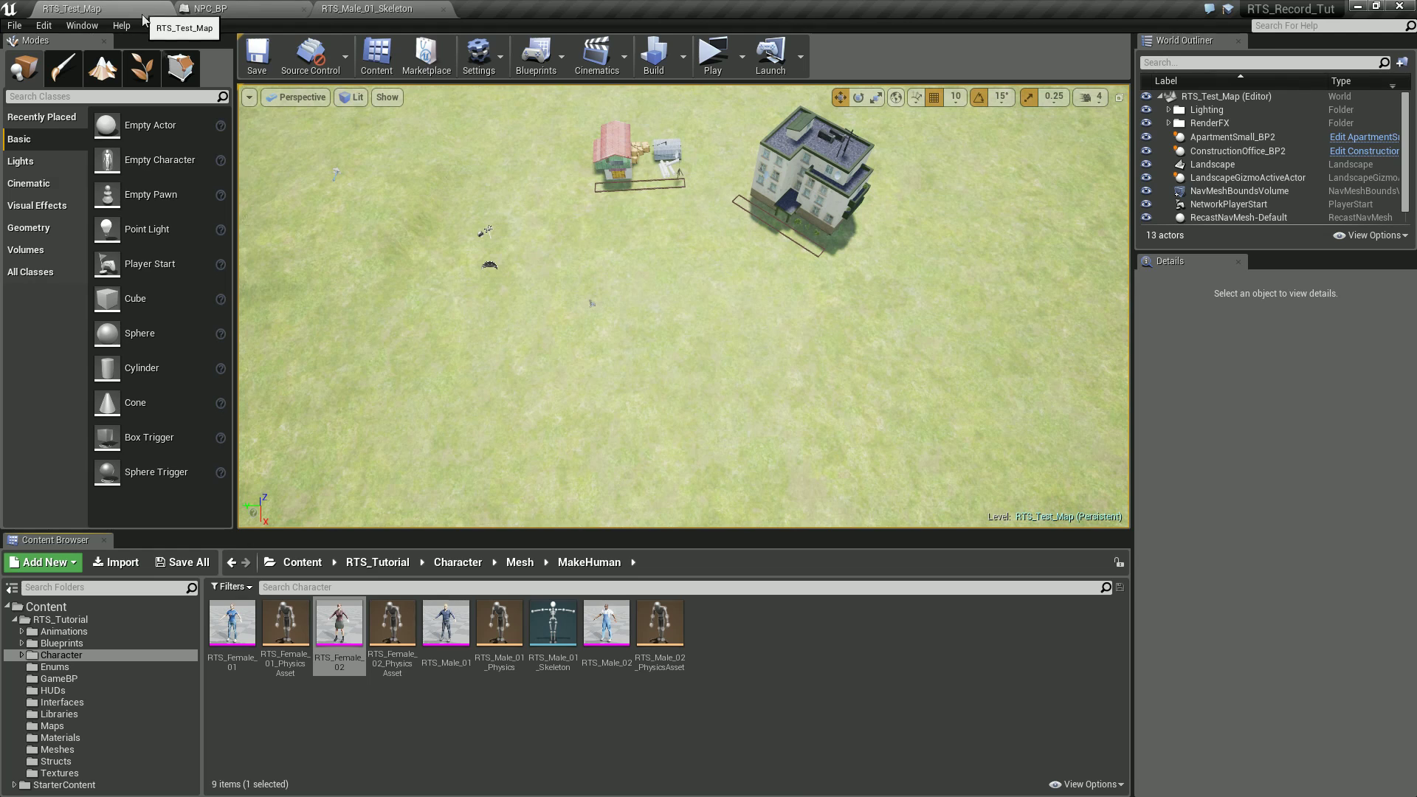
pyautogui.doubleClick(244, 622)
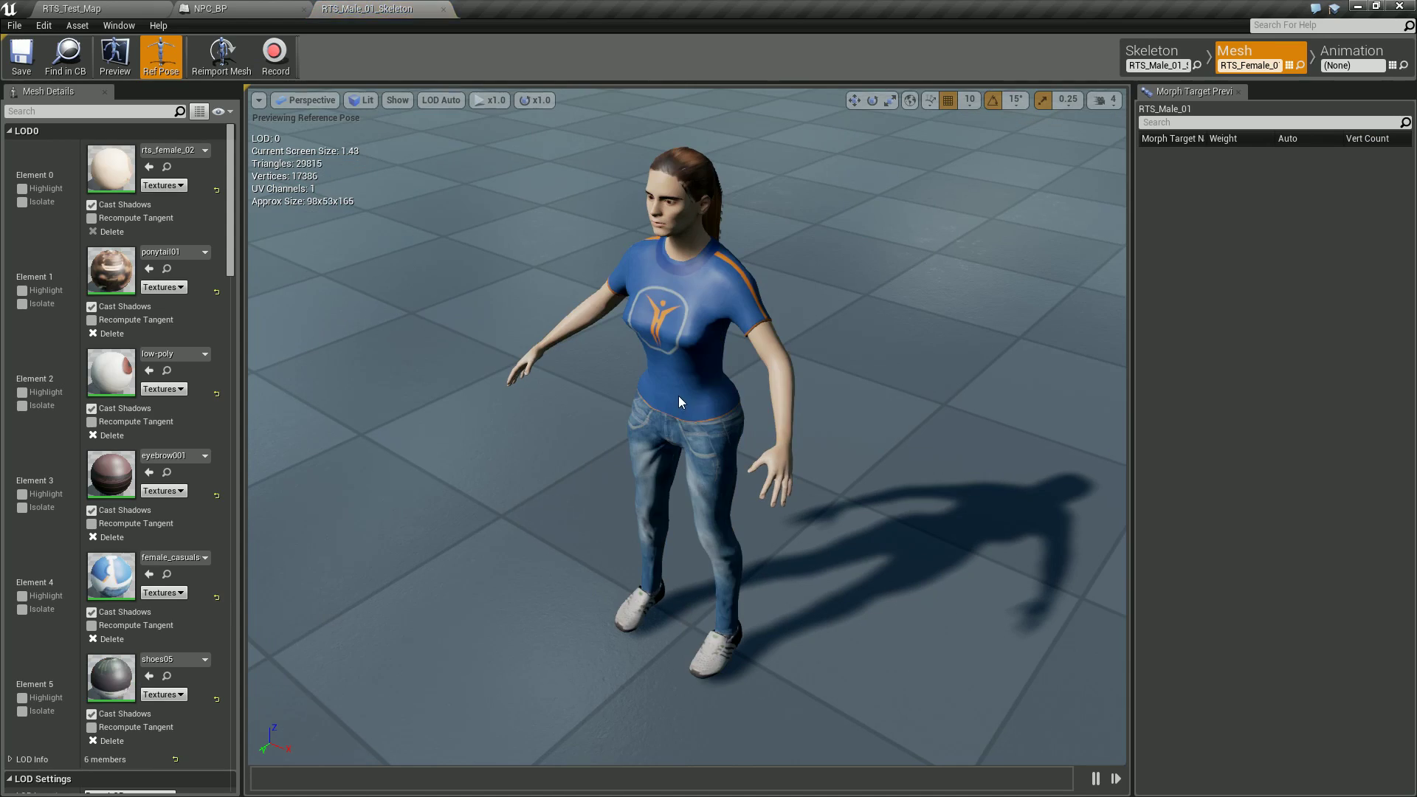
pyautogui.click(144, 9)
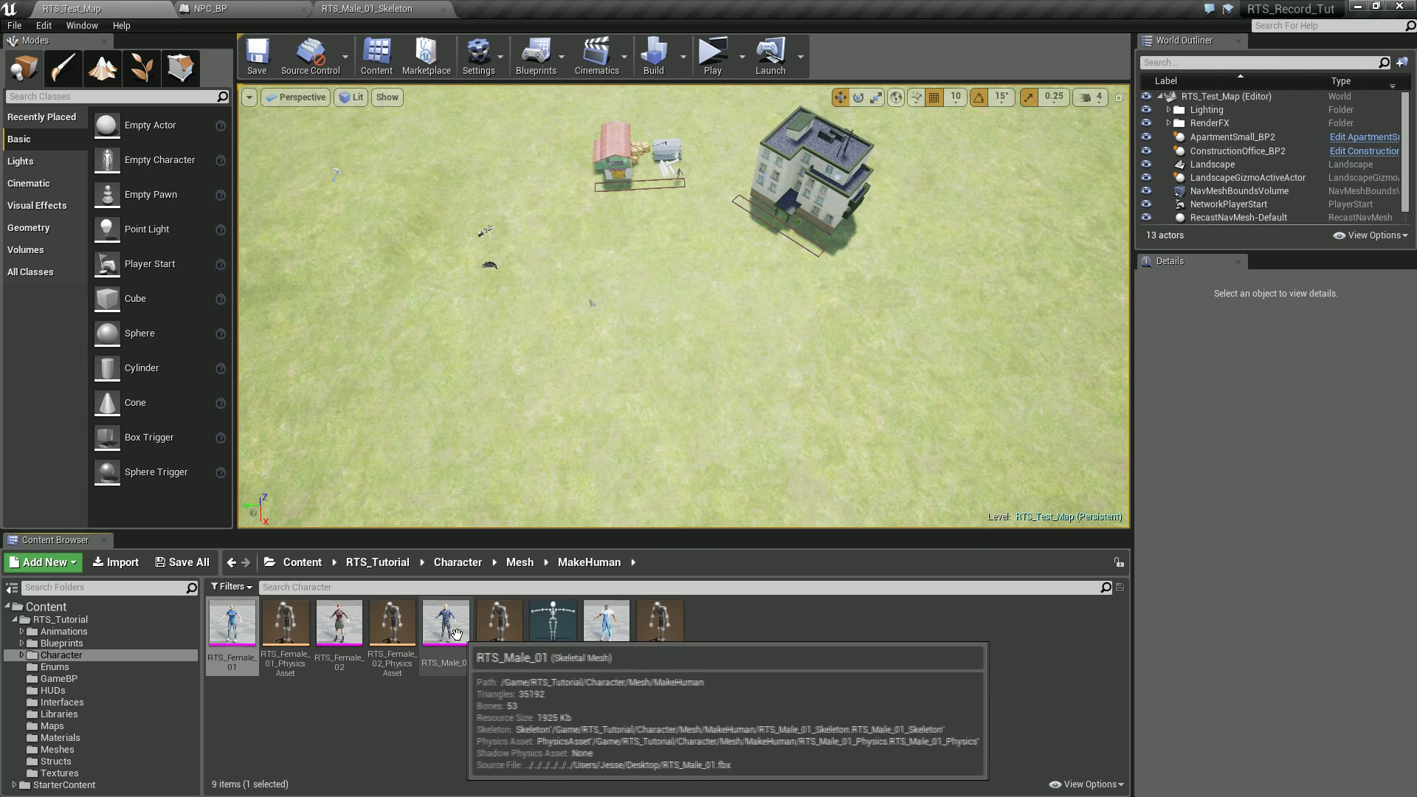
pyautogui.rightClick(612, 629)
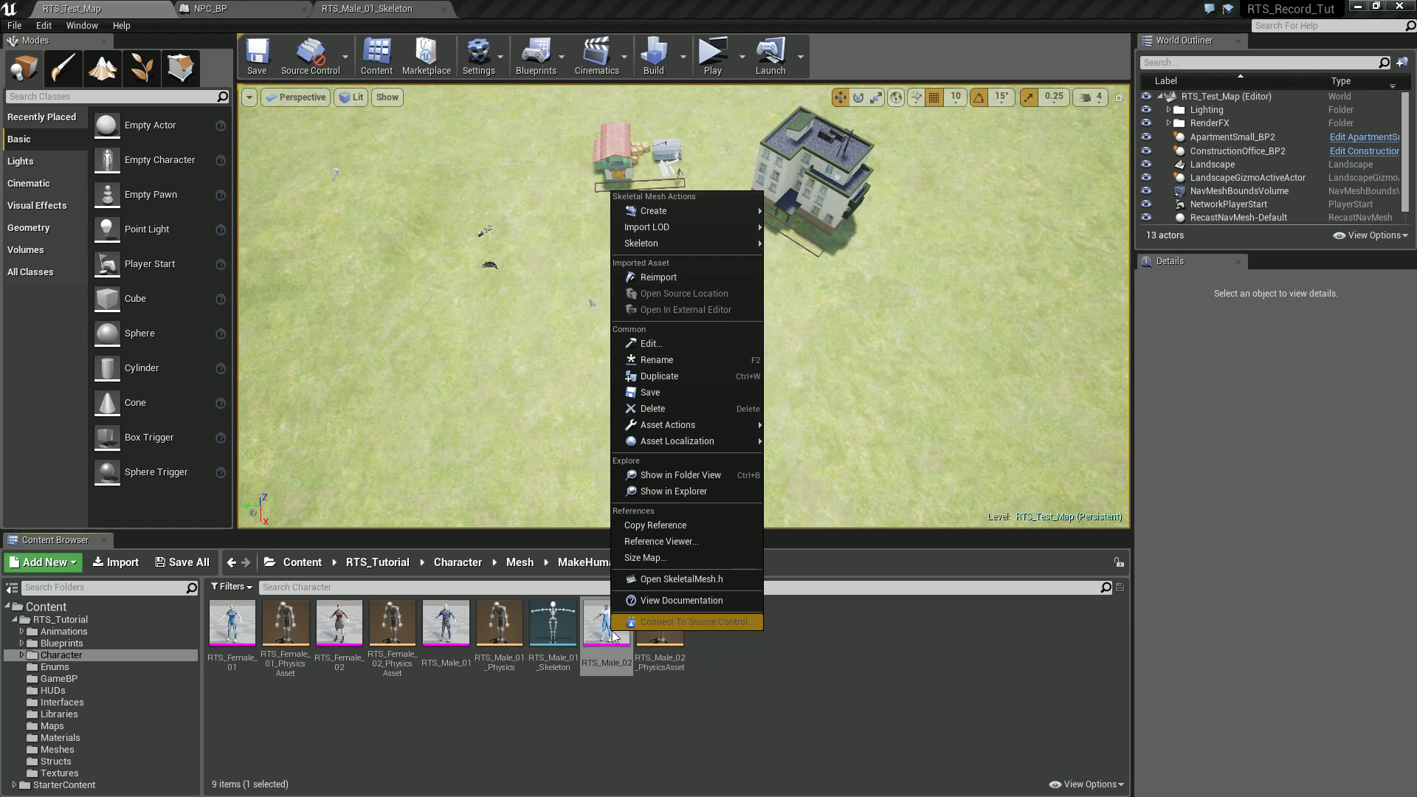
pyautogui.moveTo(655, 211)
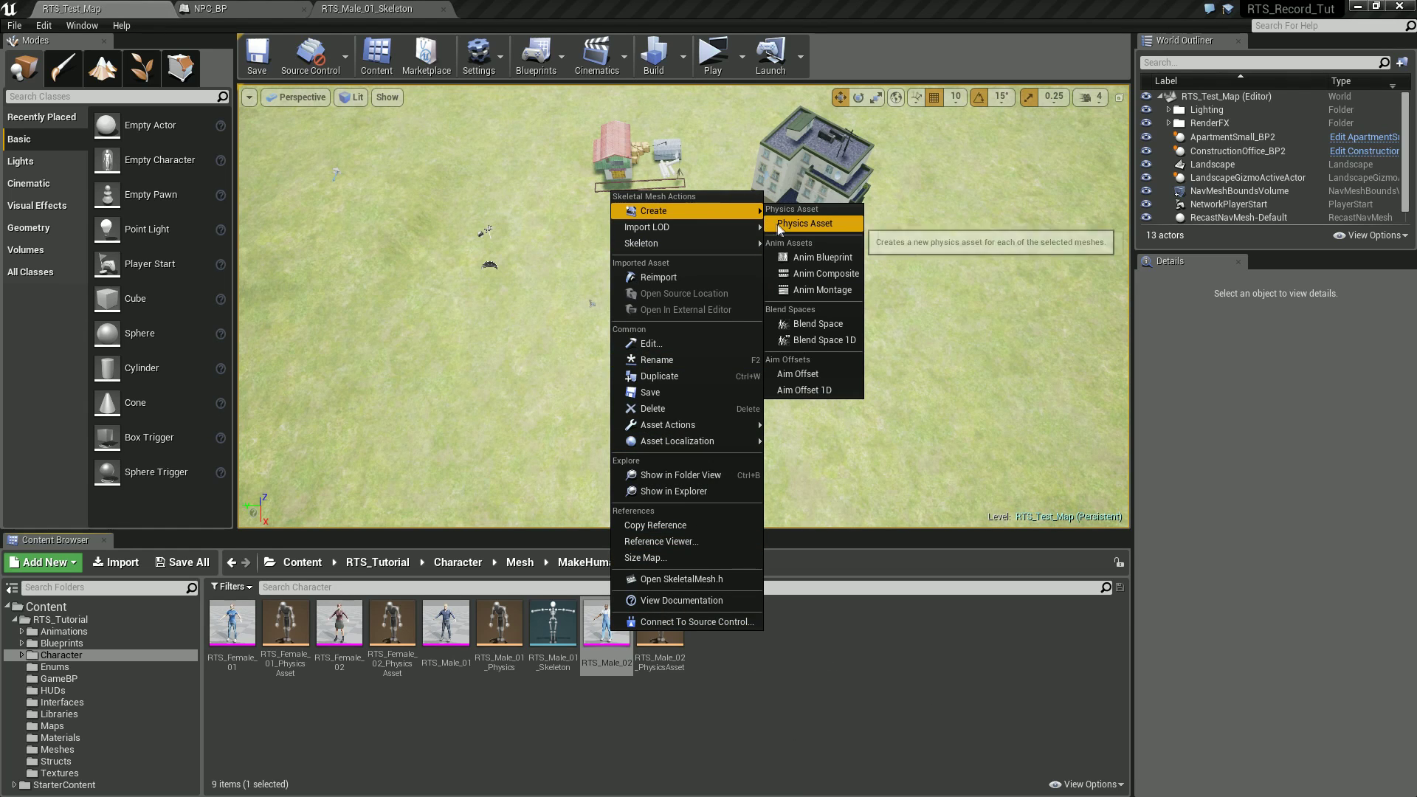
pyautogui.click(779, 225)
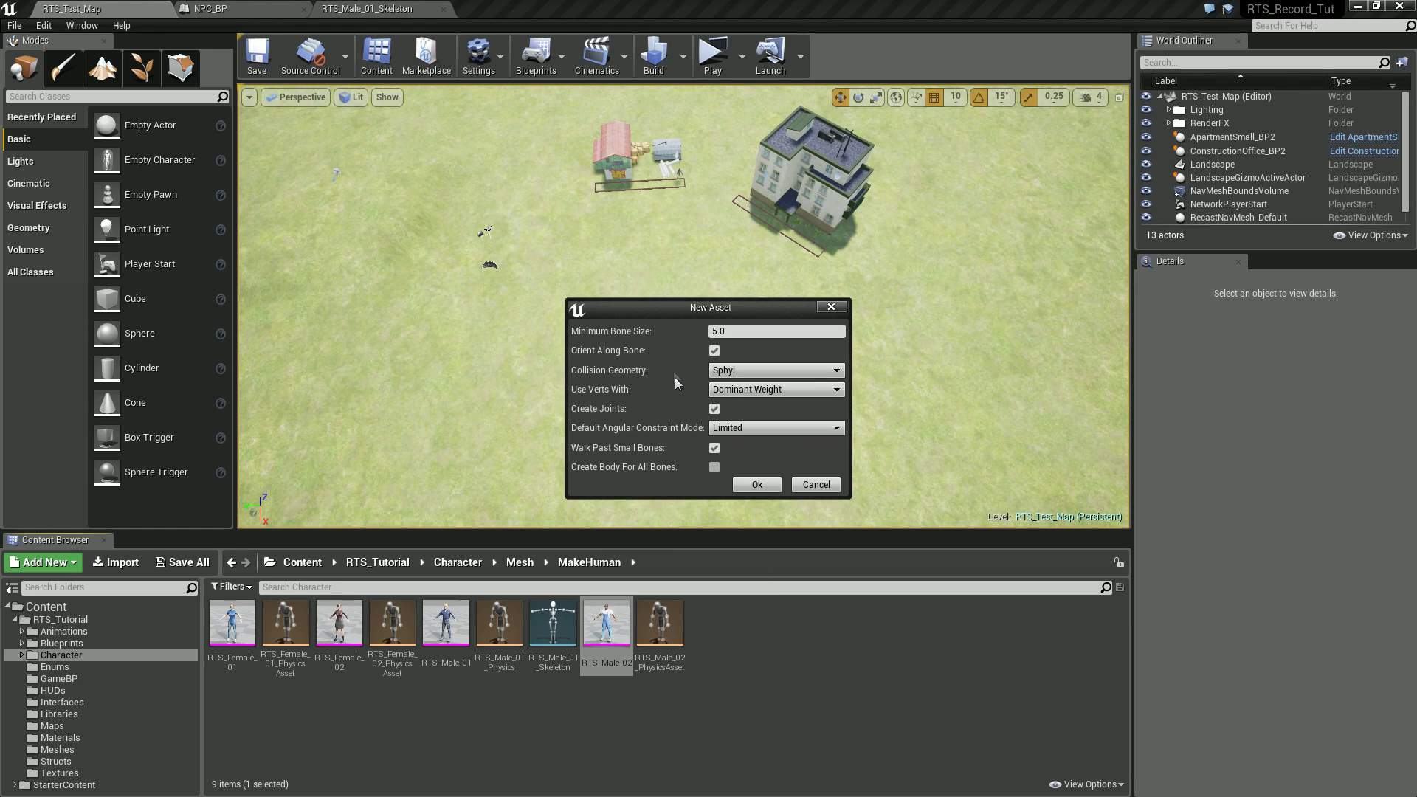
pyautogui.click(809, 485)
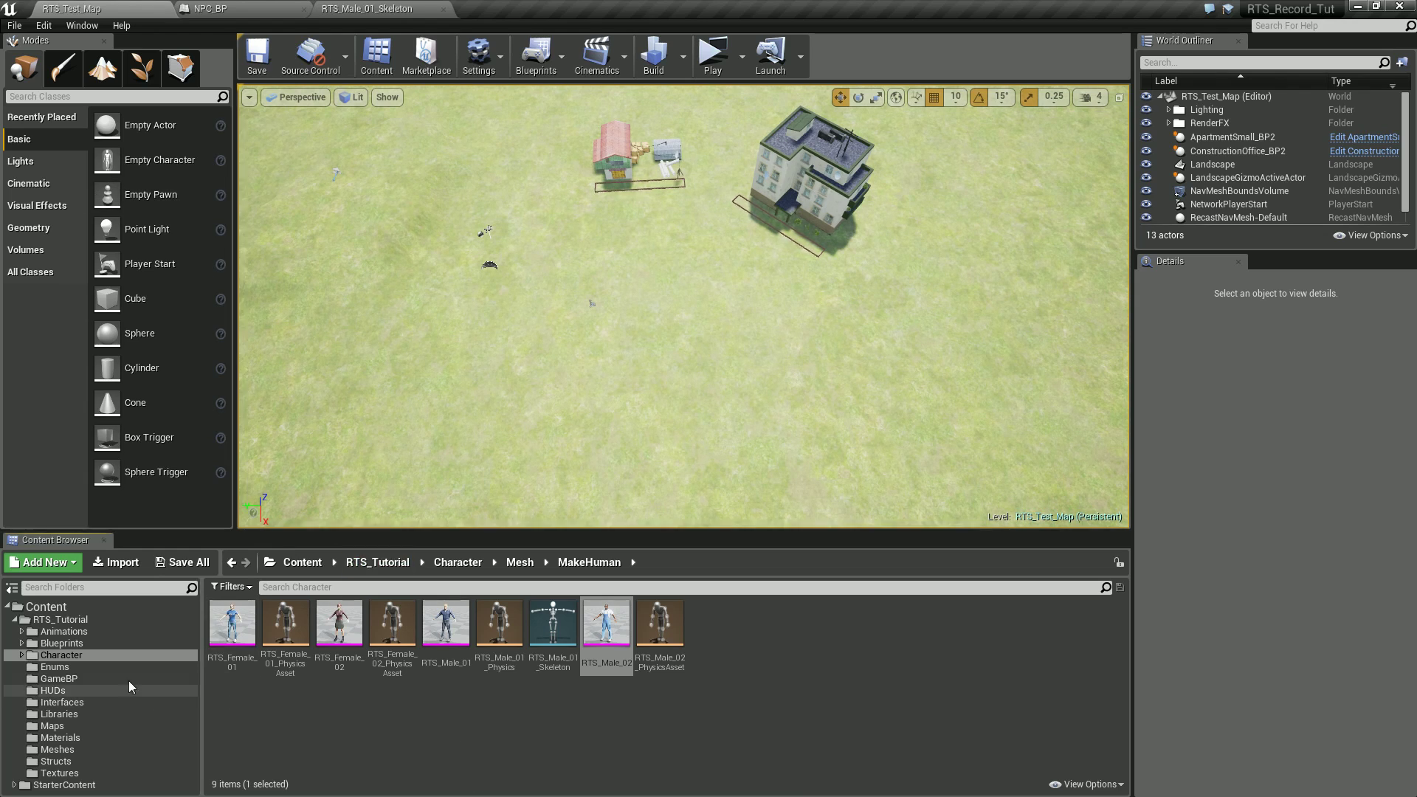
pyautogui.click(61, 631)
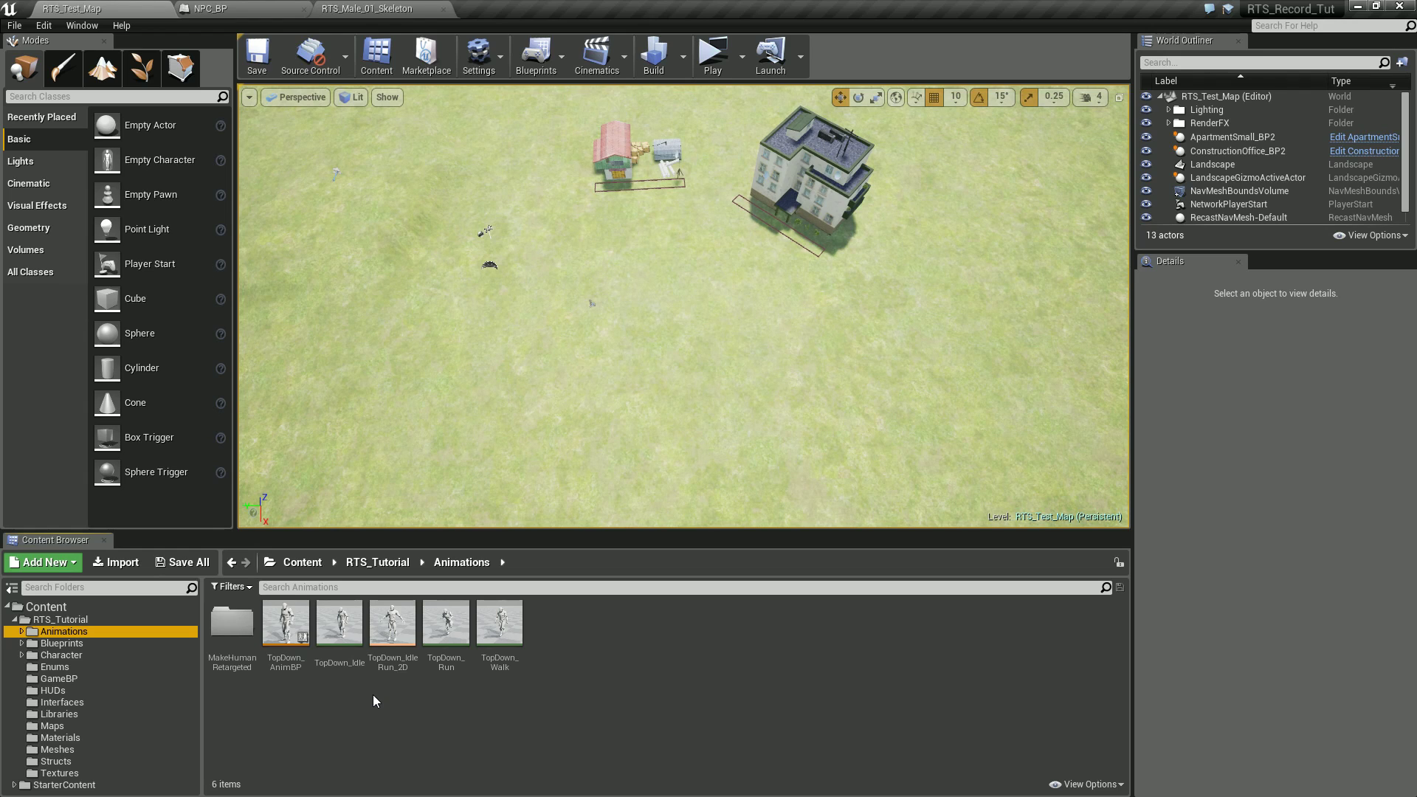
# Step: Inspect the MakeHuman mesh and MakeHumanRetargeted animation folders, then switch to NPC_BP
pyautogui.click(84, 654)
pyautogui.doubleClick(285, 622)
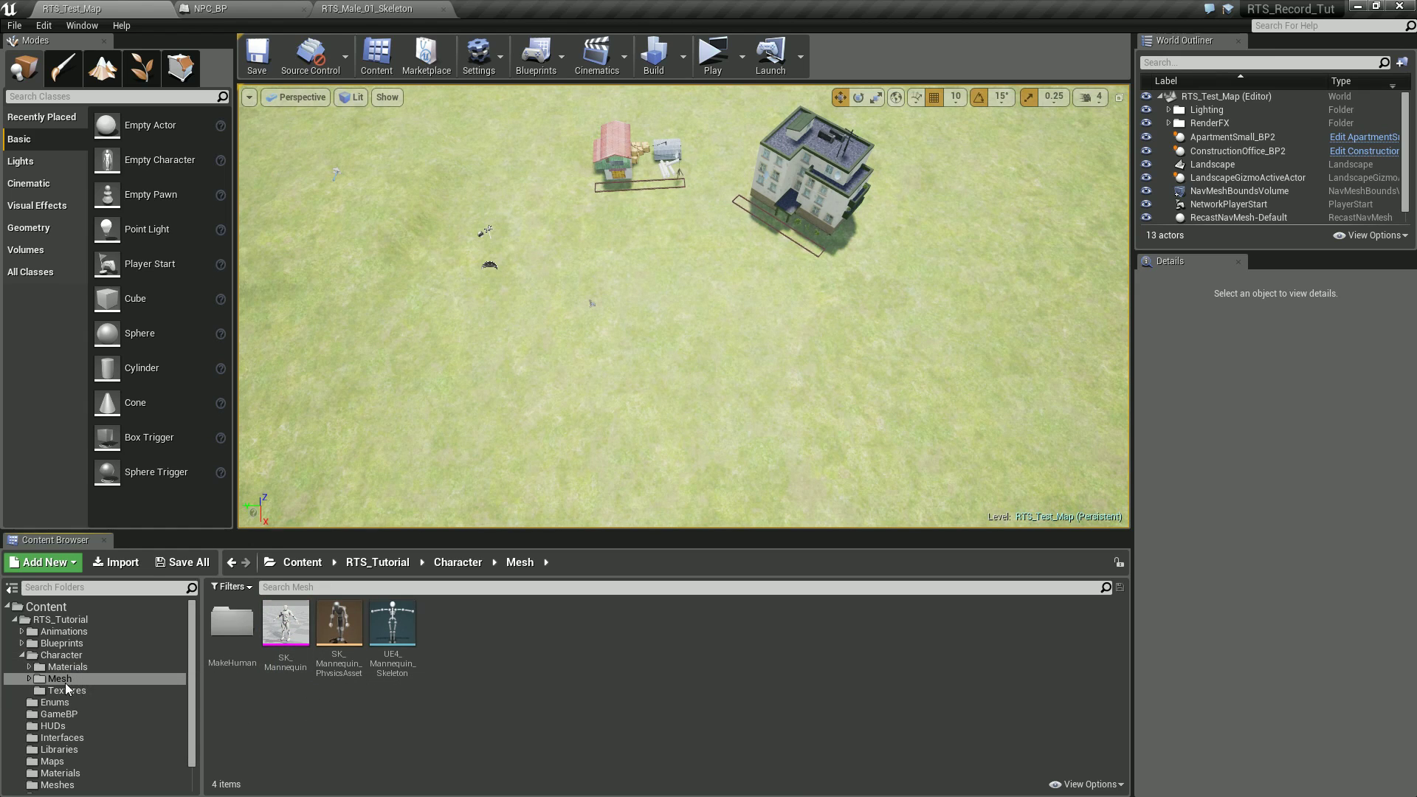
pyautogui.doubleClick(232, 623)
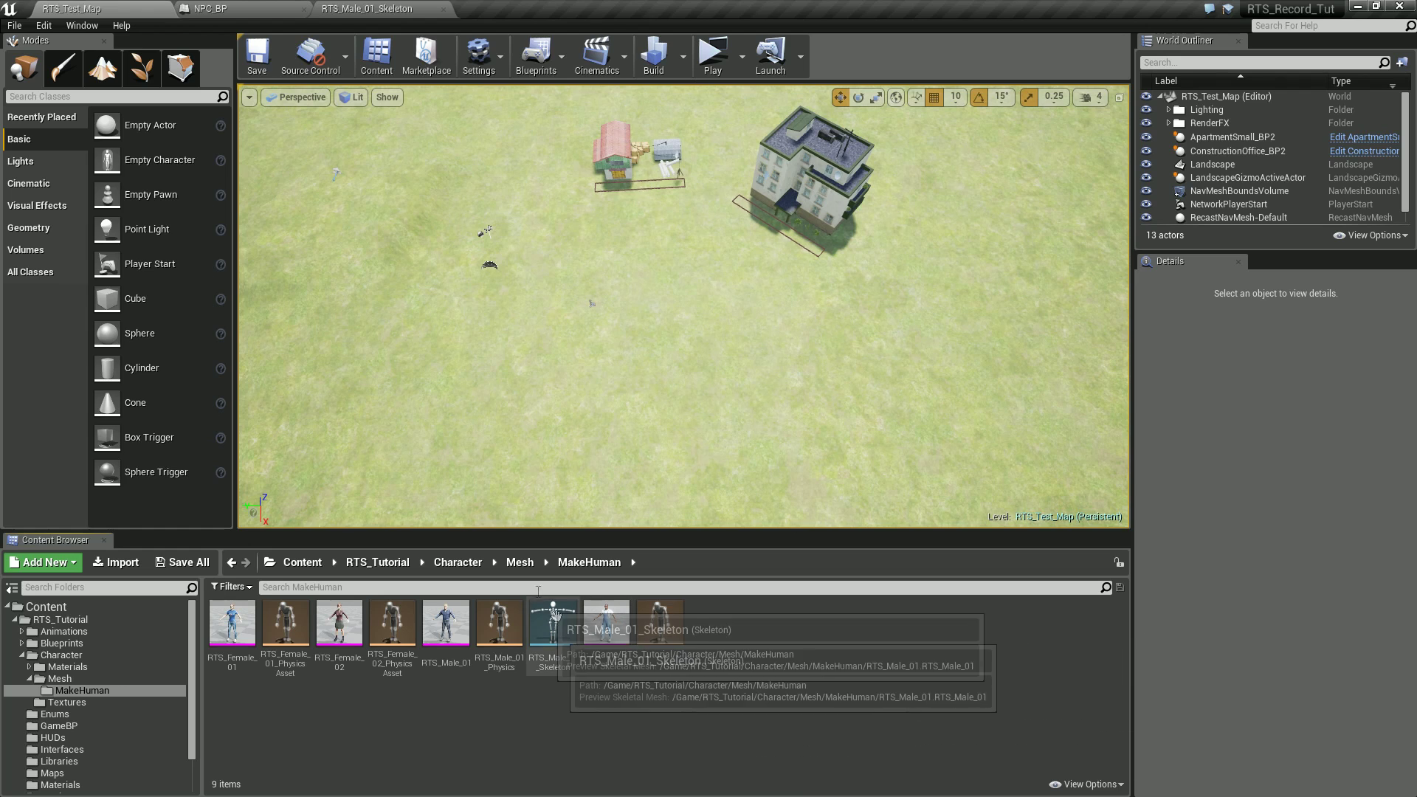
pyautogui.click(72, 634)
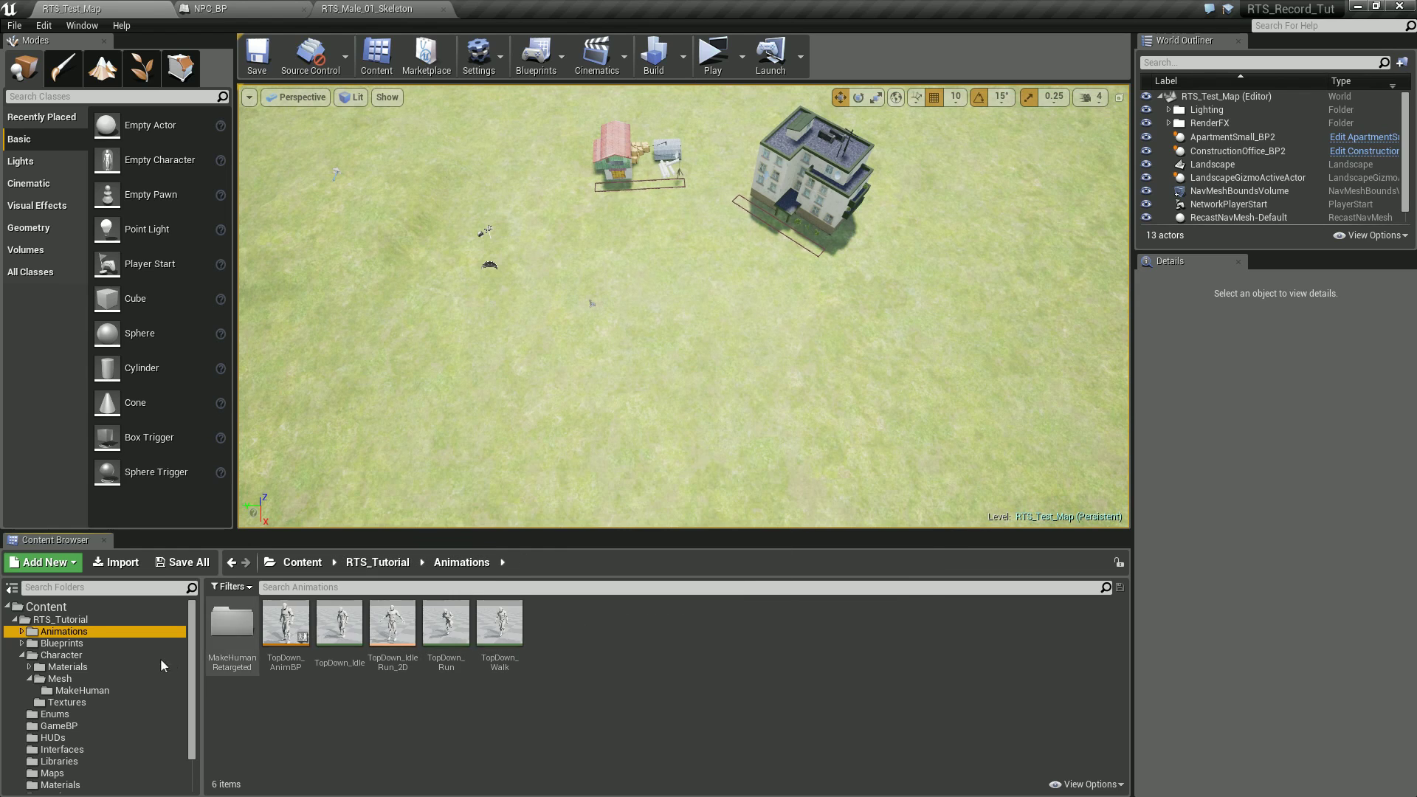
pyautogui.doubleClick(232, 623)
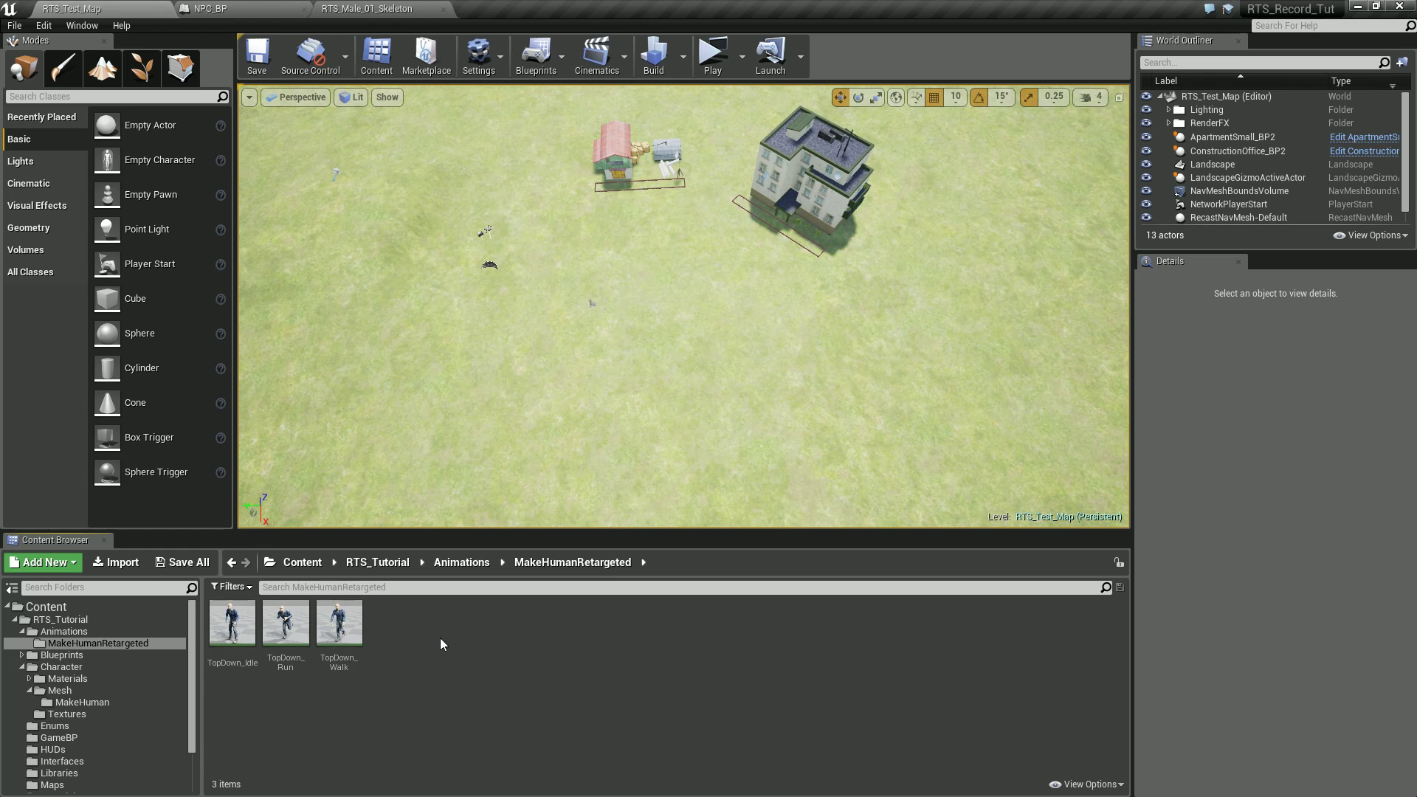
pyautogui.click(64, 631)
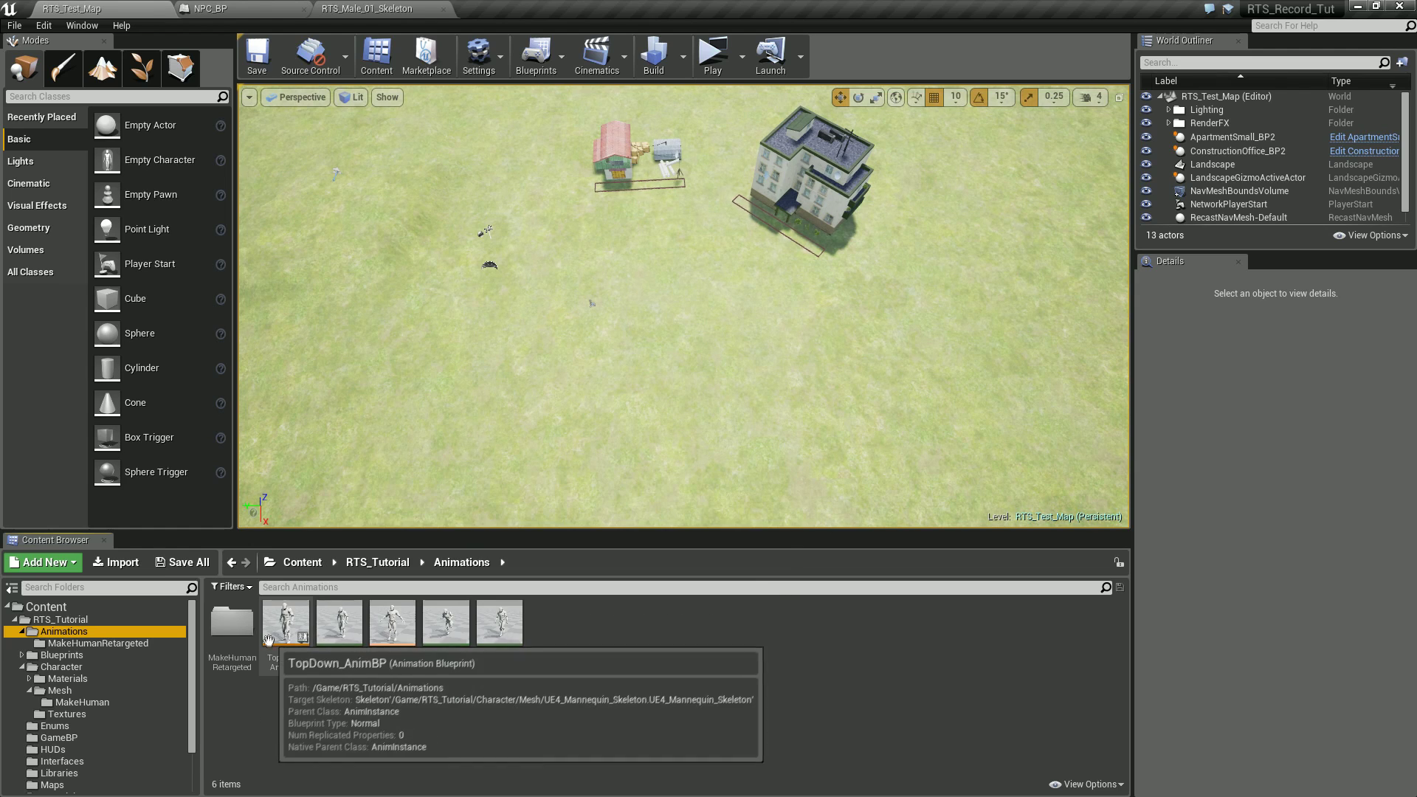
pyautogui.click(258, 20)
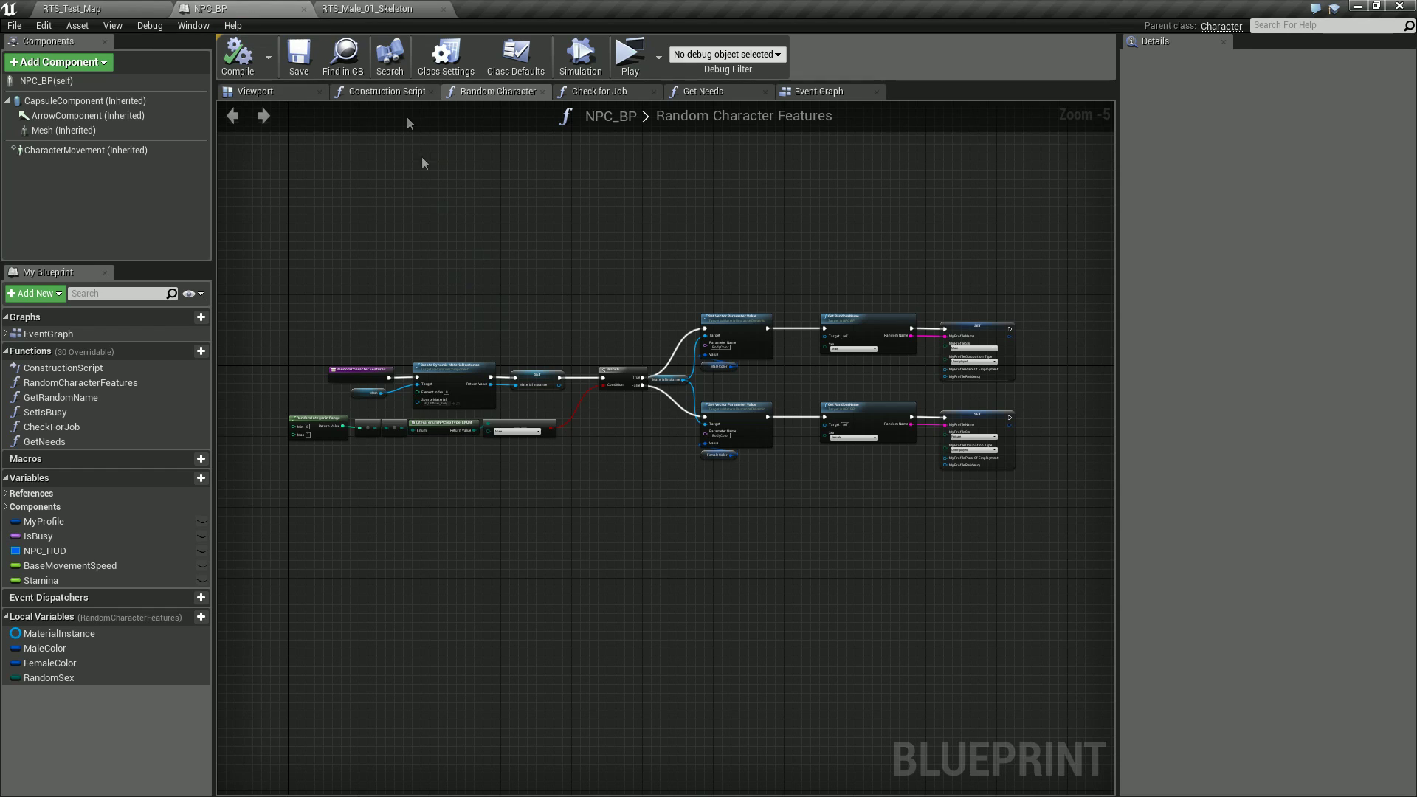
# Step: Return to the level editor and bring up asset creation options in the Animations folder
pyautogui.click(365, 8)
pyautogui.click(71, 7)
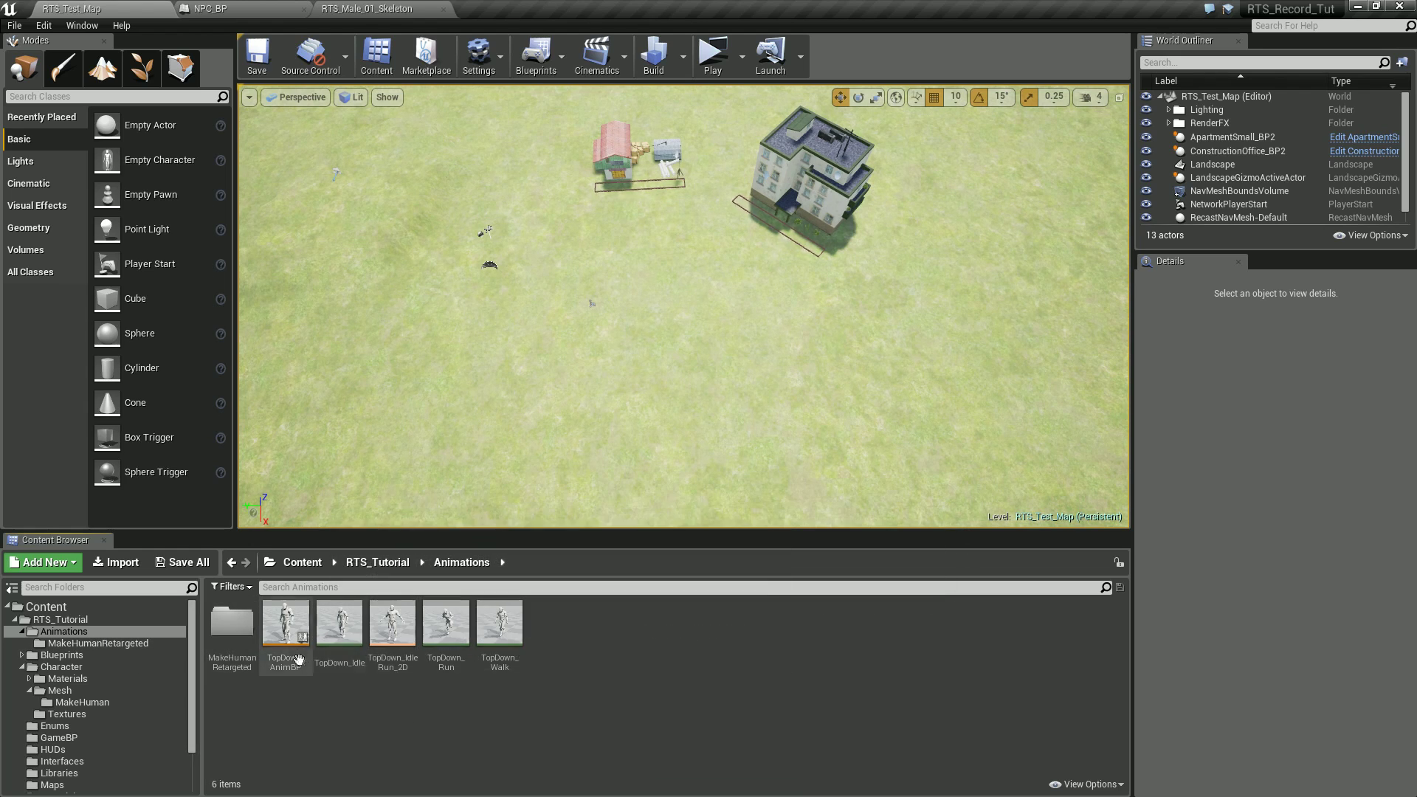
pyautogui.rightClick(573, 637)
pyautogui.moveTo(675, 630)
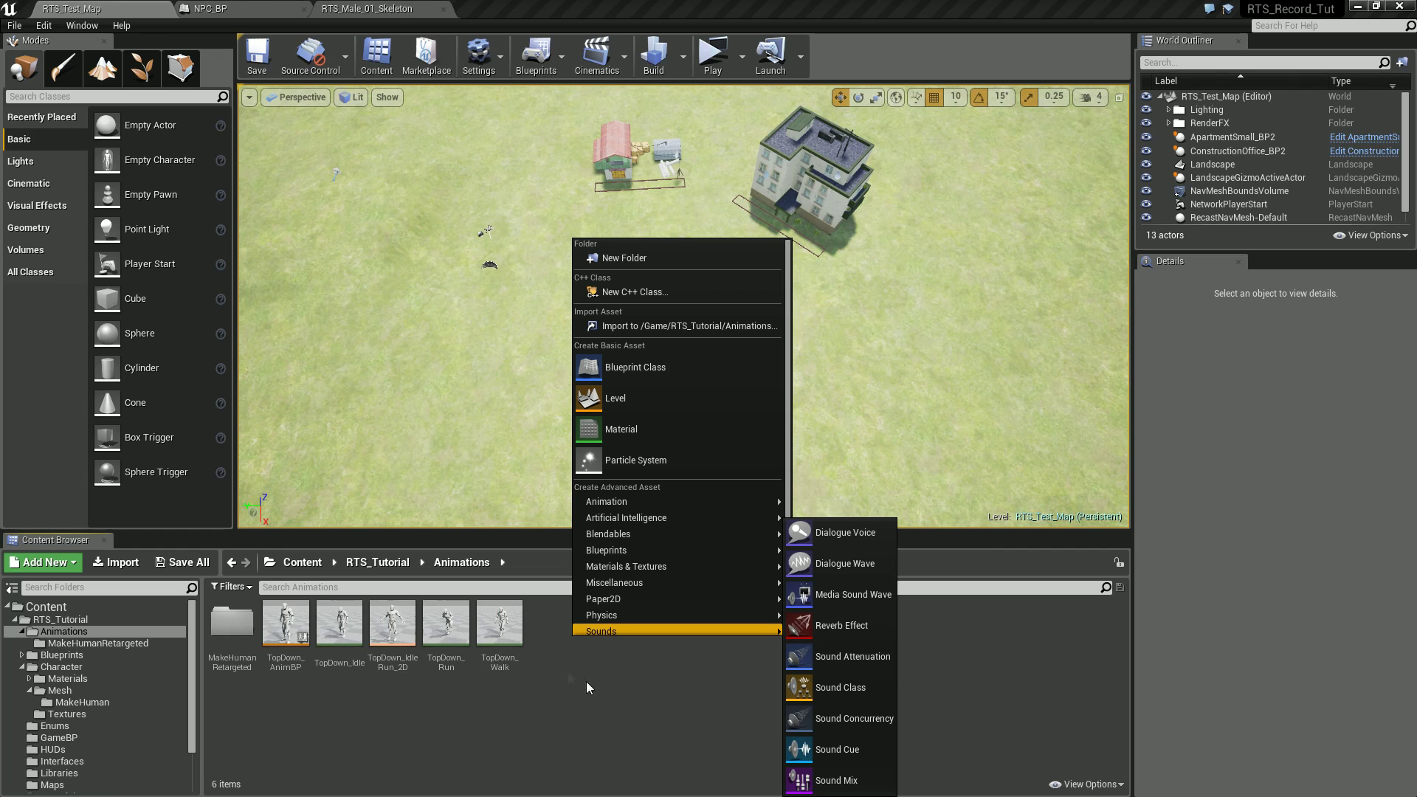
# Step: Create Blend Space 1D BS_IdleWalkRun_MH on RTS_Male_01_Skeleton and open it
pyautogui.click(657, 732)
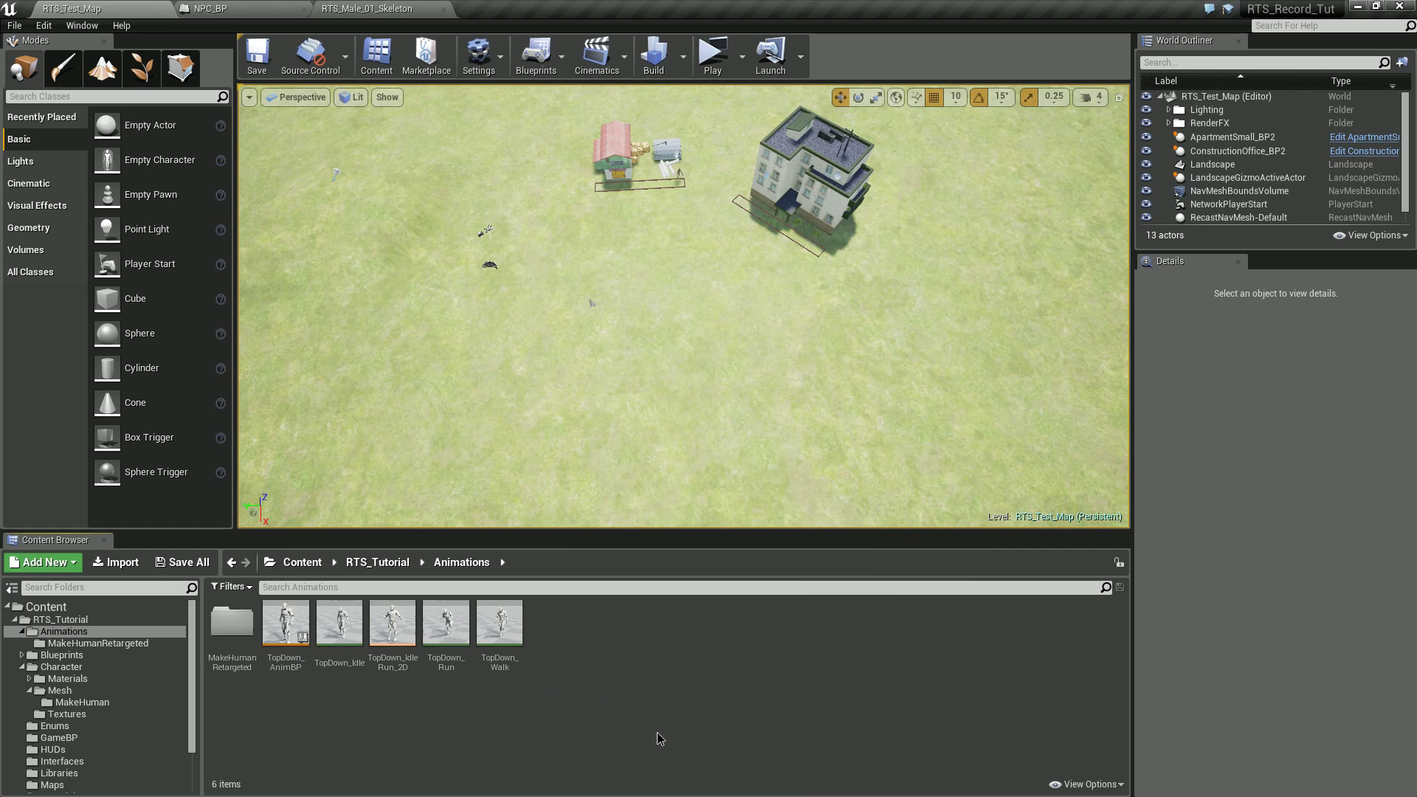
pyautogui.rightClick(629, 687)
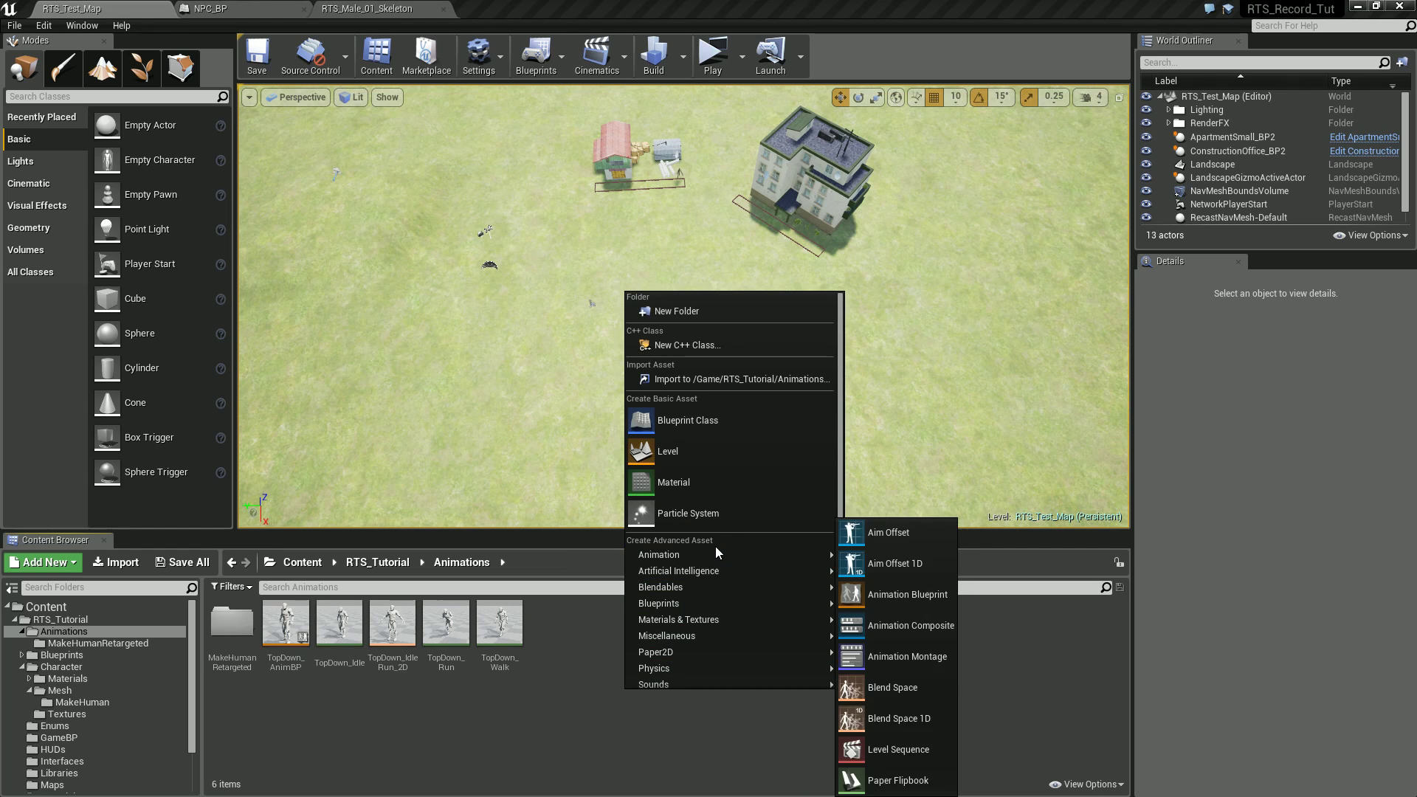
pyautogui.click(911, 716)
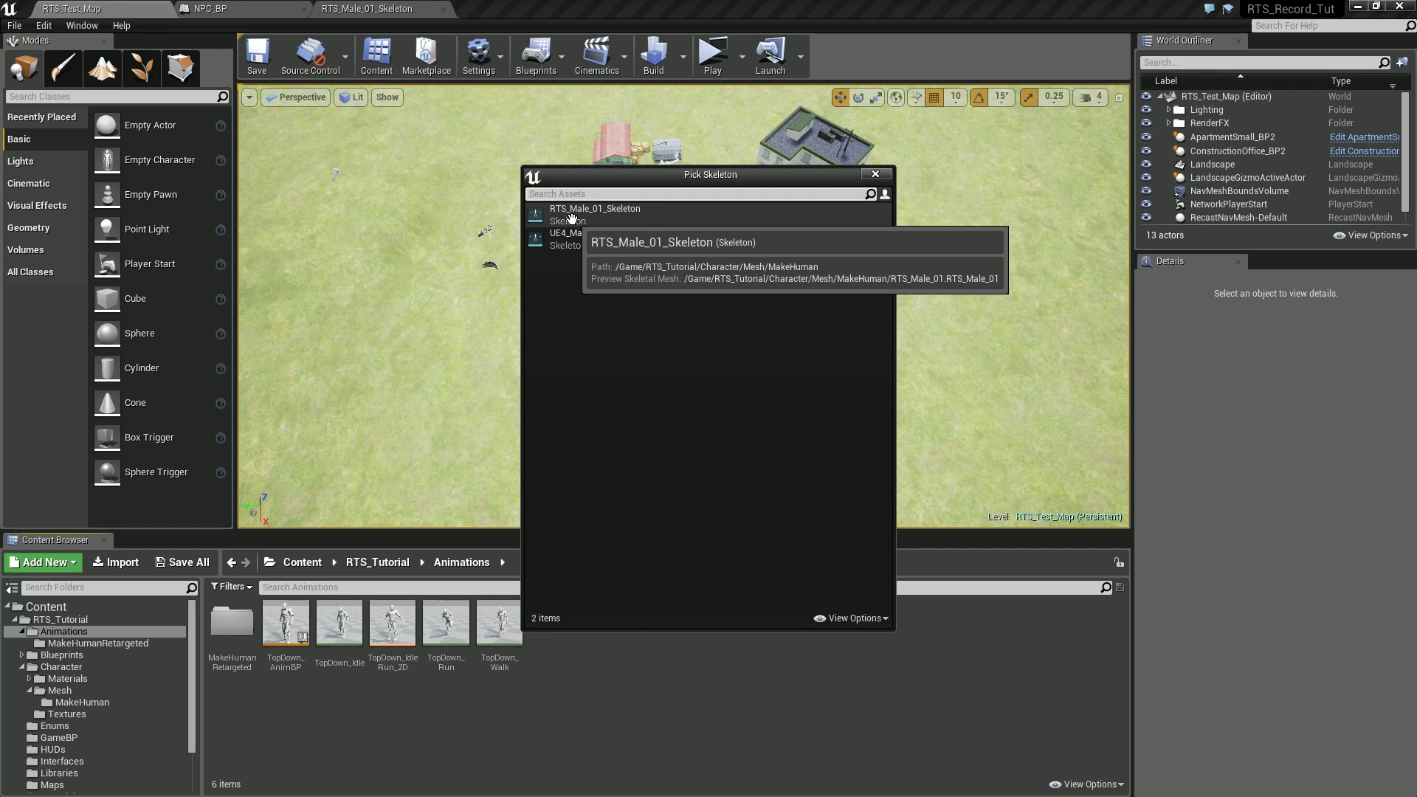
pyautogui.click(573, 217)
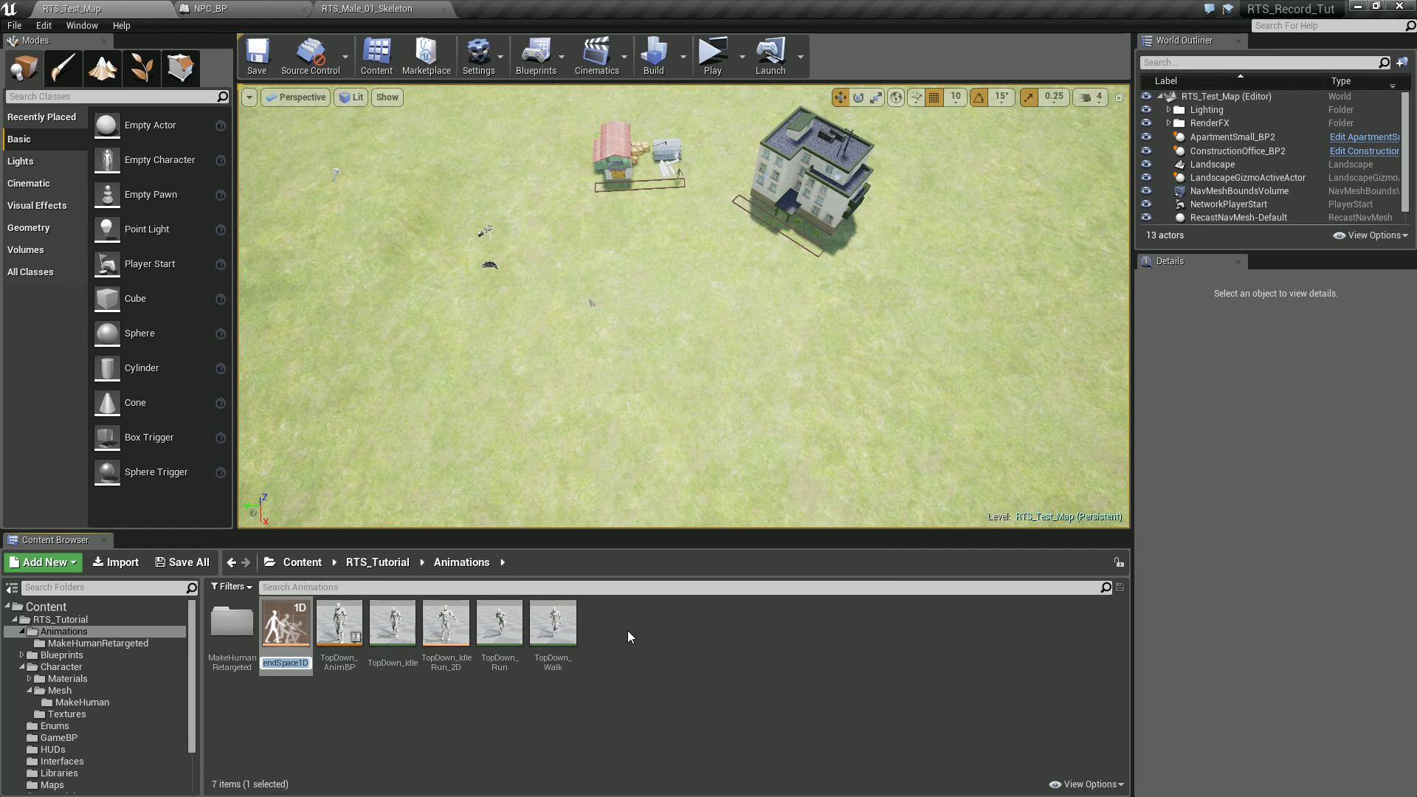
pyautogui.write('BS_')
pyautogui.write('Idle')
pyautogui.write('Walk')
pyautogui.write('R')
pyautogui.write('_M')
pyautogui.write('H')
pyautogui.press('Return')
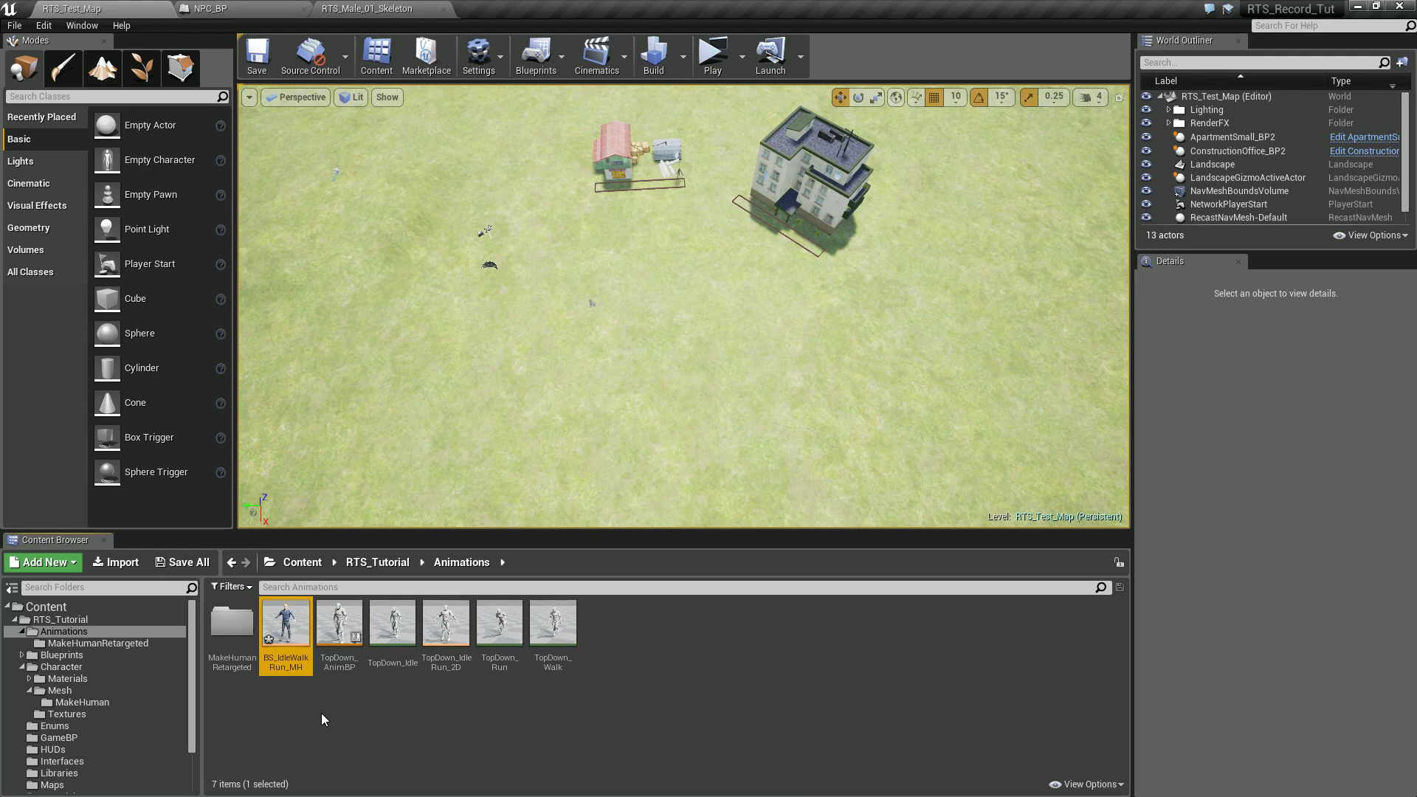
pyautogui.doubleClick(299, 633)
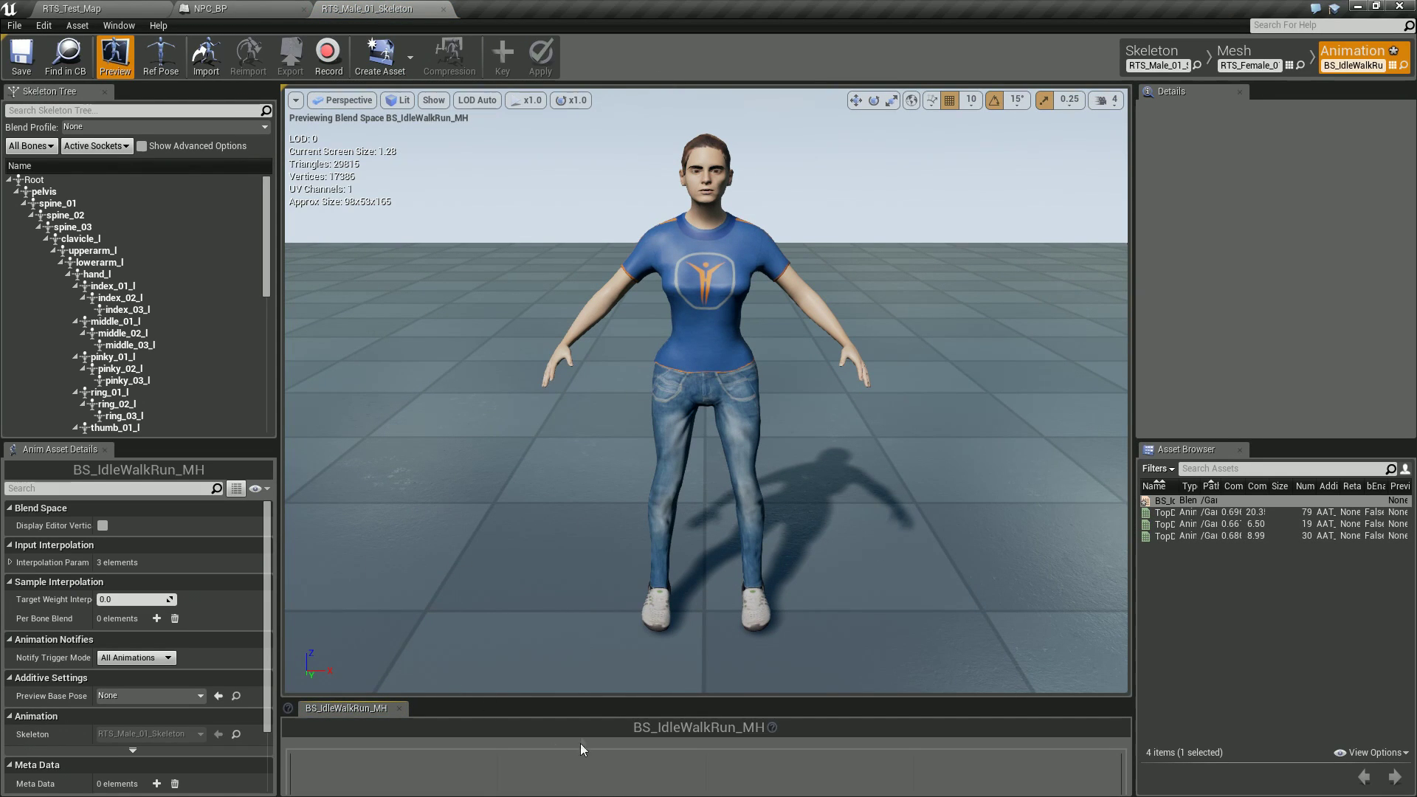
# Step: Display the blend space vertically with a Speed axis from 0 to 350 and 5 divisions
pyautogui.moveTo(623, 699); pyautogui.dragTo(692, 449)
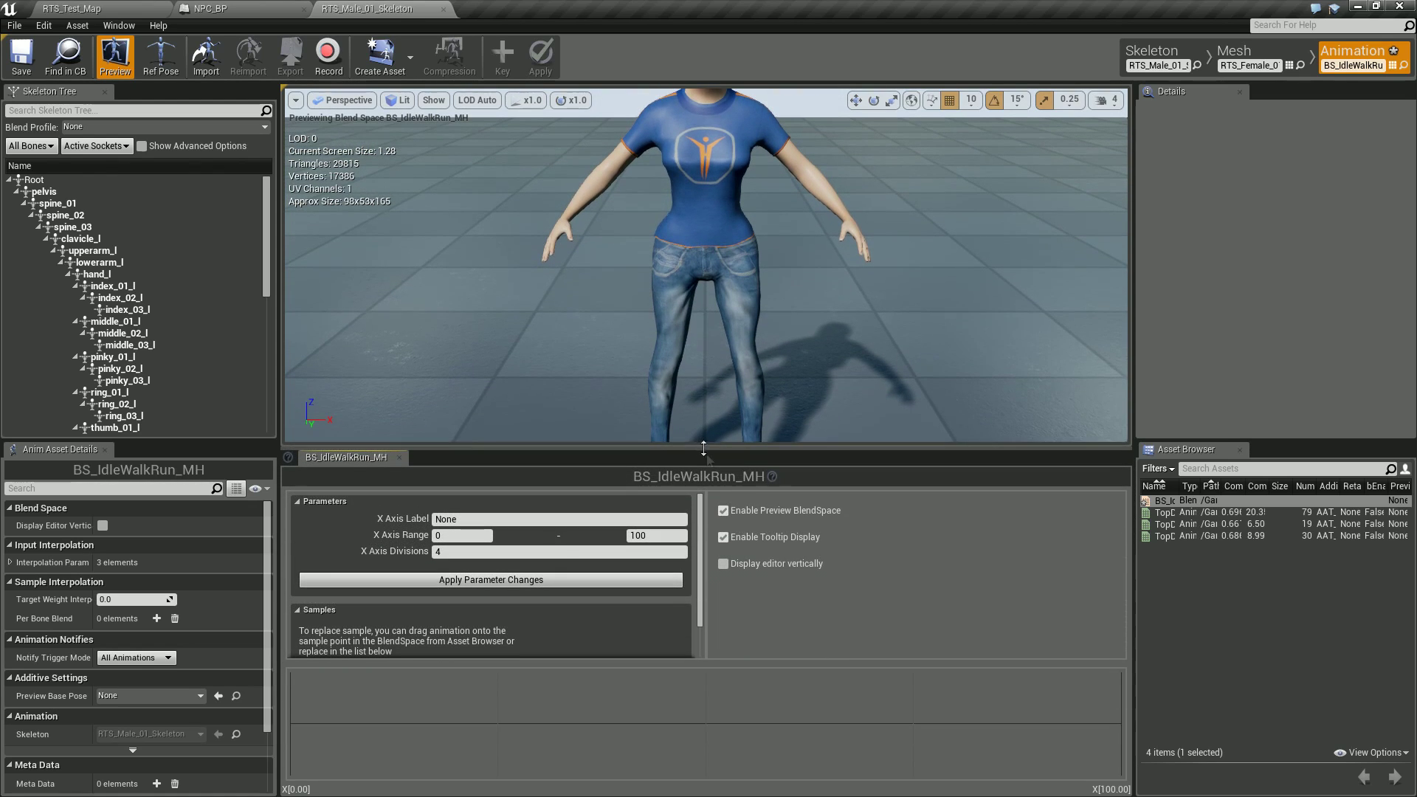
pyautogui.click(724, 564)
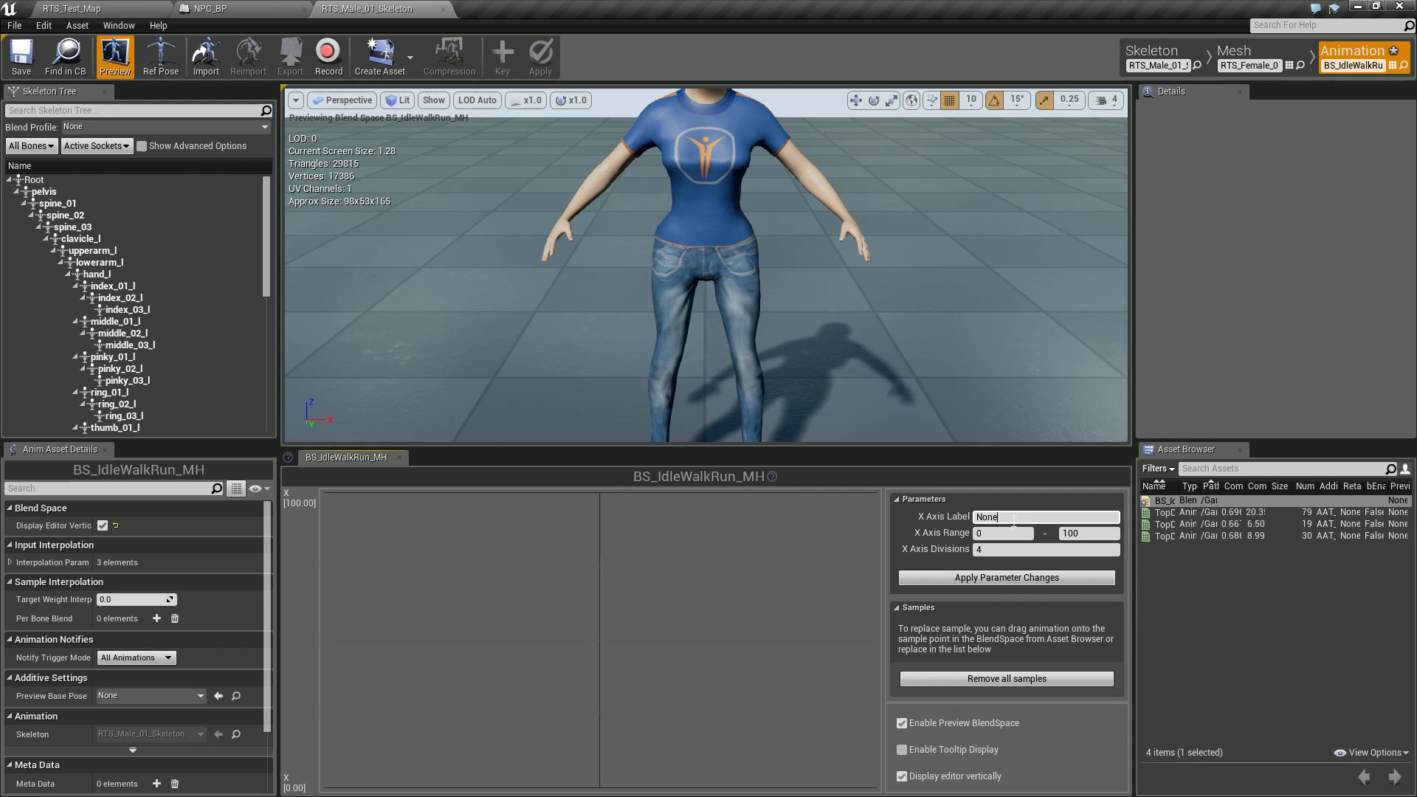
pyautogui.moveTo(1014, 517); pyautogui.dragTo(973, 517)
pyautogui.write('d')
pyautogui.press('Return')
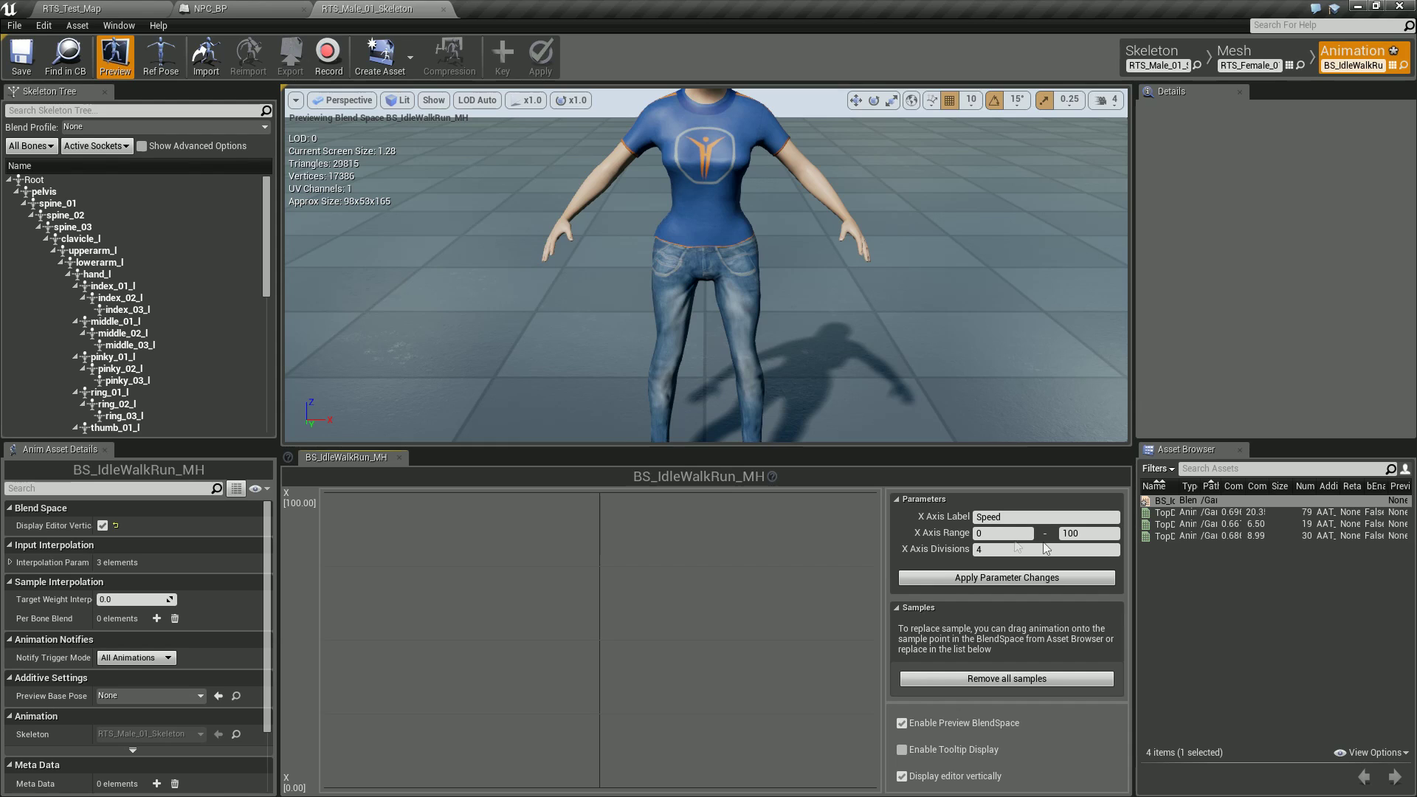
pyautogui.click(1079, 534)
pyautogui.write('350')
pyautogui.click(1046, 550)
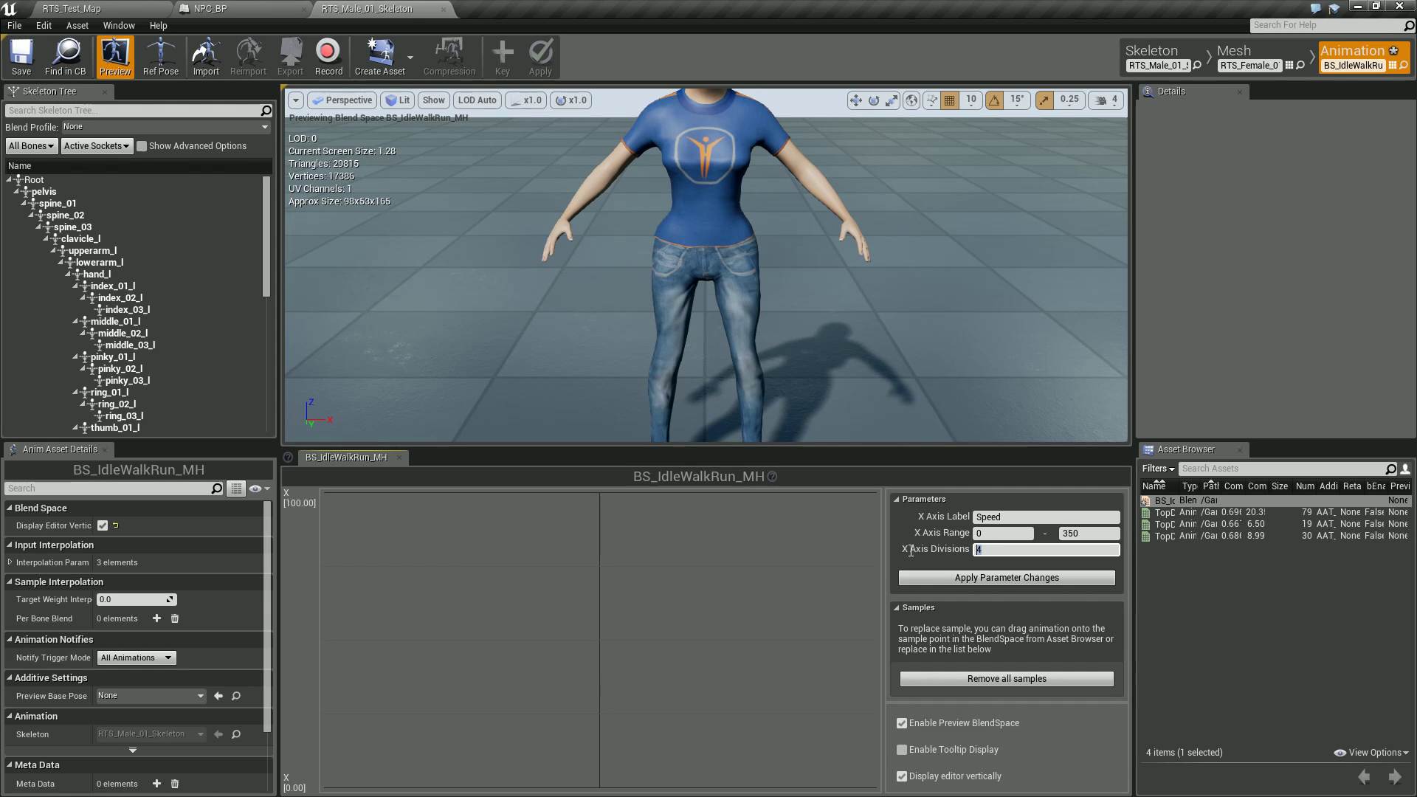
pyautogui.write('5')
pyautogui.click(959, 578)
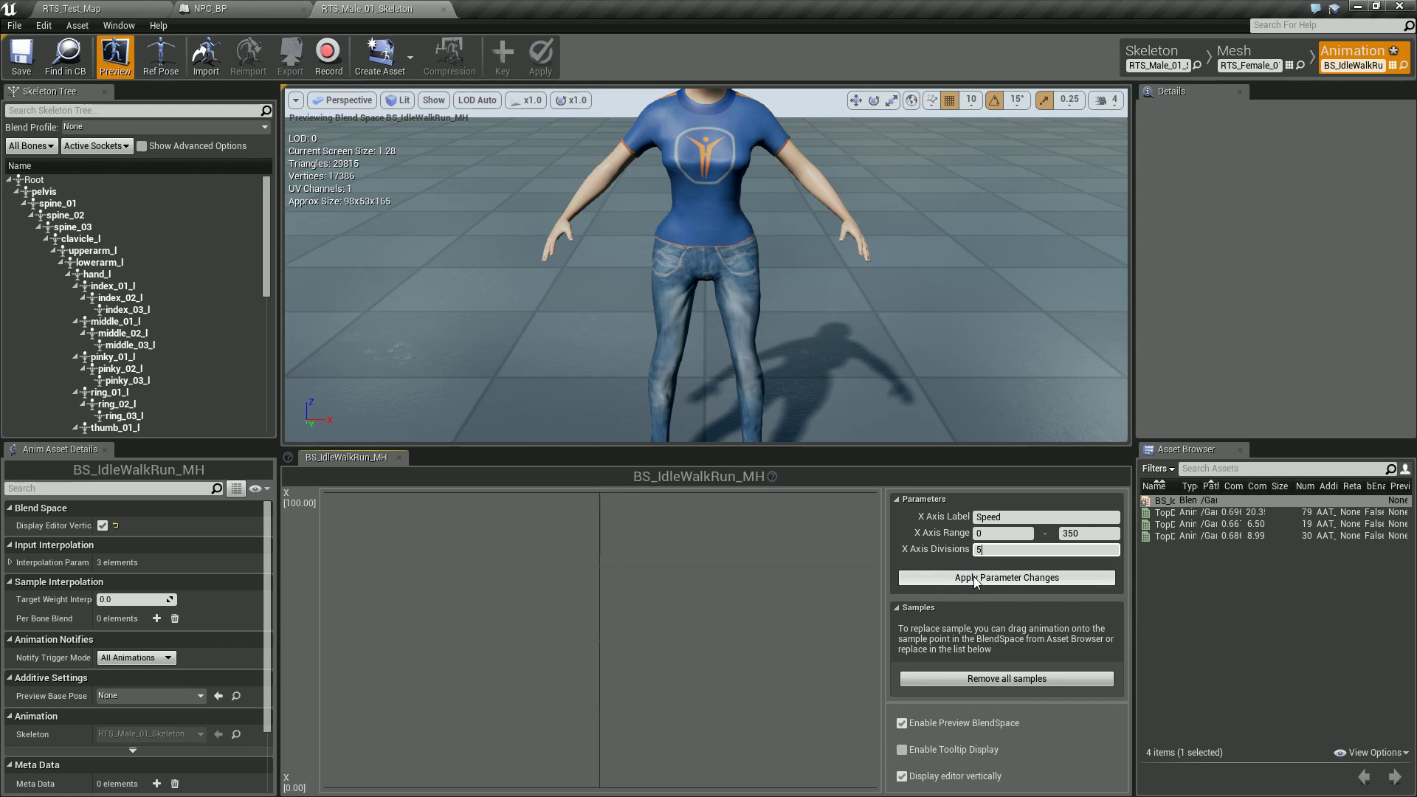
pyautogui.click(974, 577)
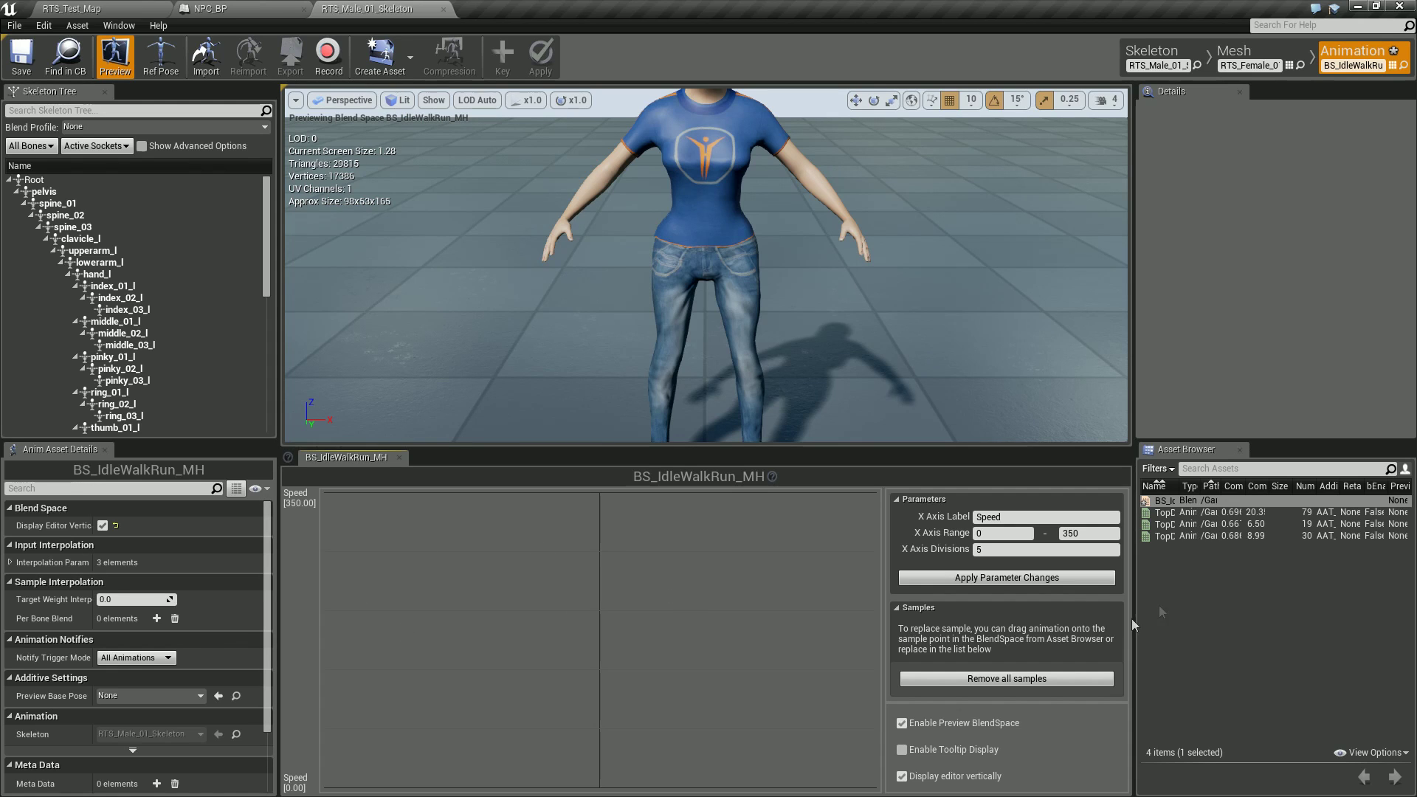
# Step: Add TopDown_Idle, TopDown_Walk and TopDown_Run samples, then return to RTS_Test_Map
pyautogui.moveTo(1179, 485); pyautogui.dragTo(1268, 485)
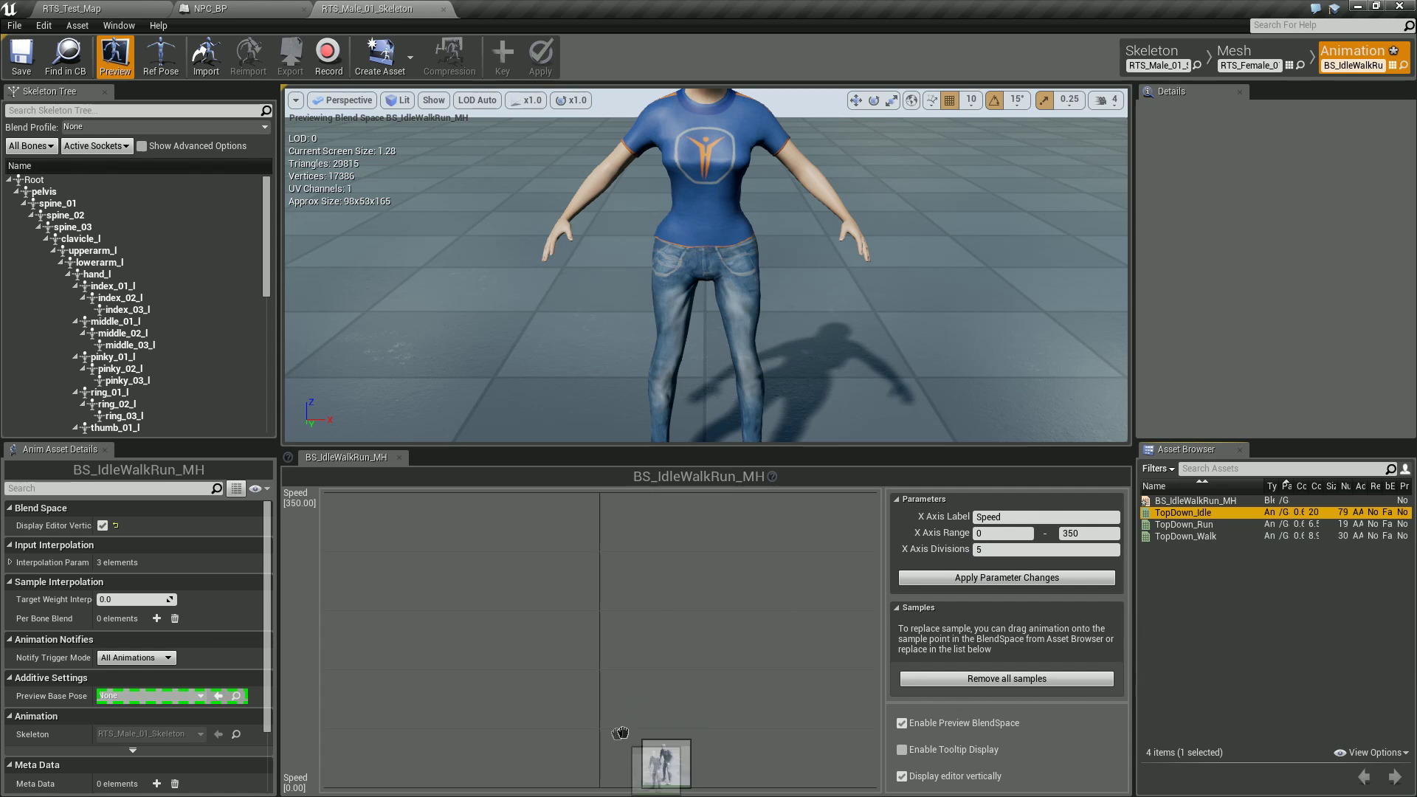
pyautogui.moveTo(1185, 512); pyautogui.dragTo(595, 781)
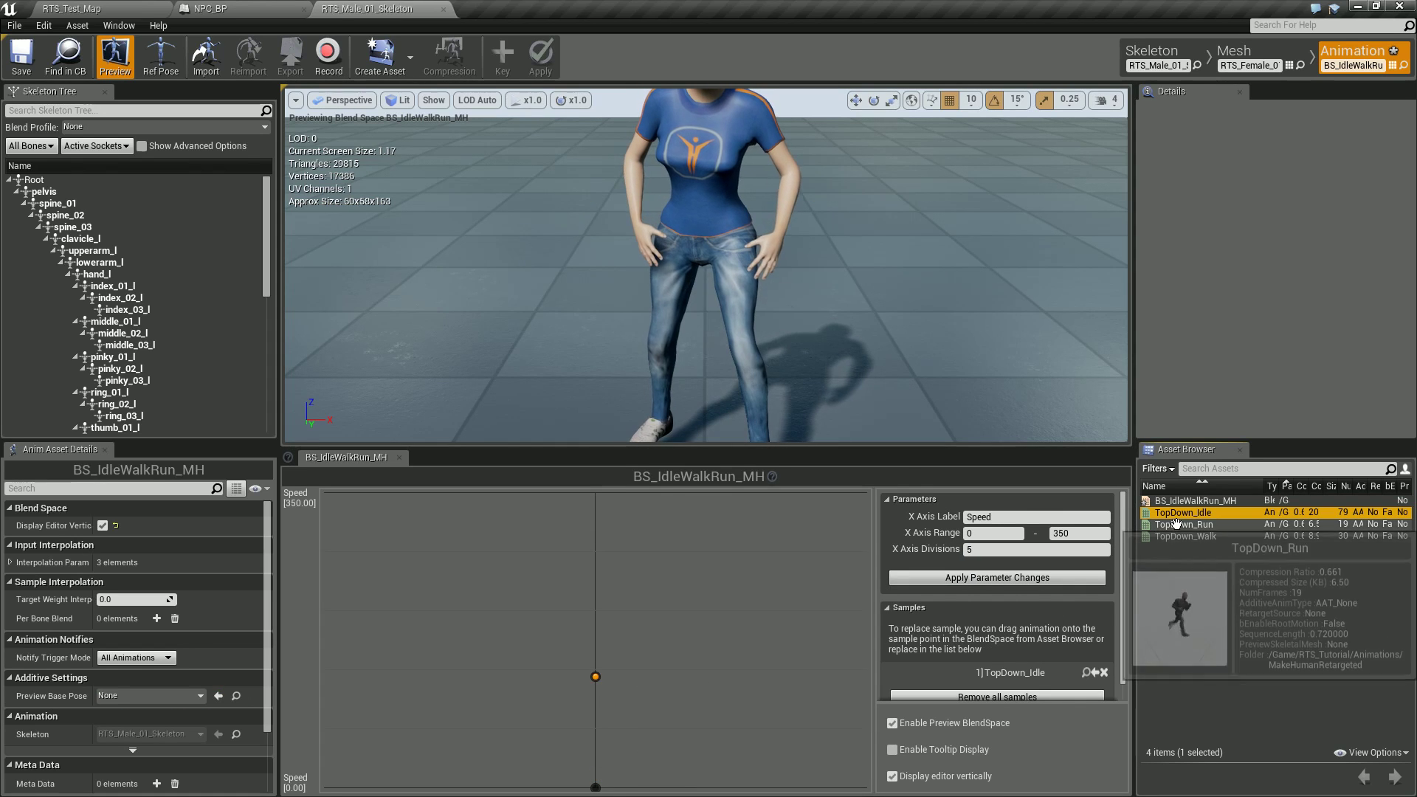
pyautogui.moveTo(1185, 536)
pyautogui.mouseDown()
pyautogui.moveTo(609, 743)
pyautogui.moveTo(595, 660)
pyautogui.mouseUp()
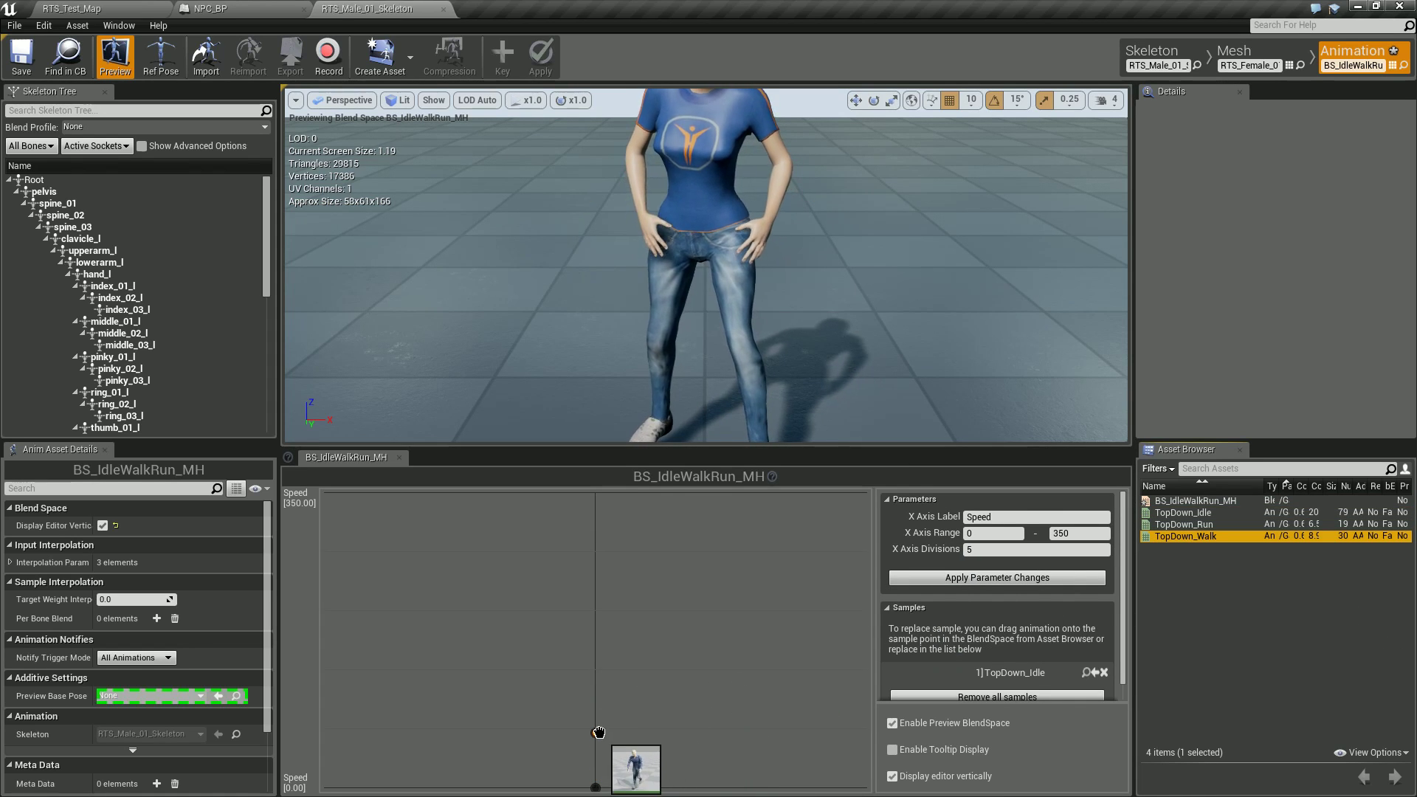
pyautogui.moveTo(1184, 524); pyautogui.dragTo(595, 498)
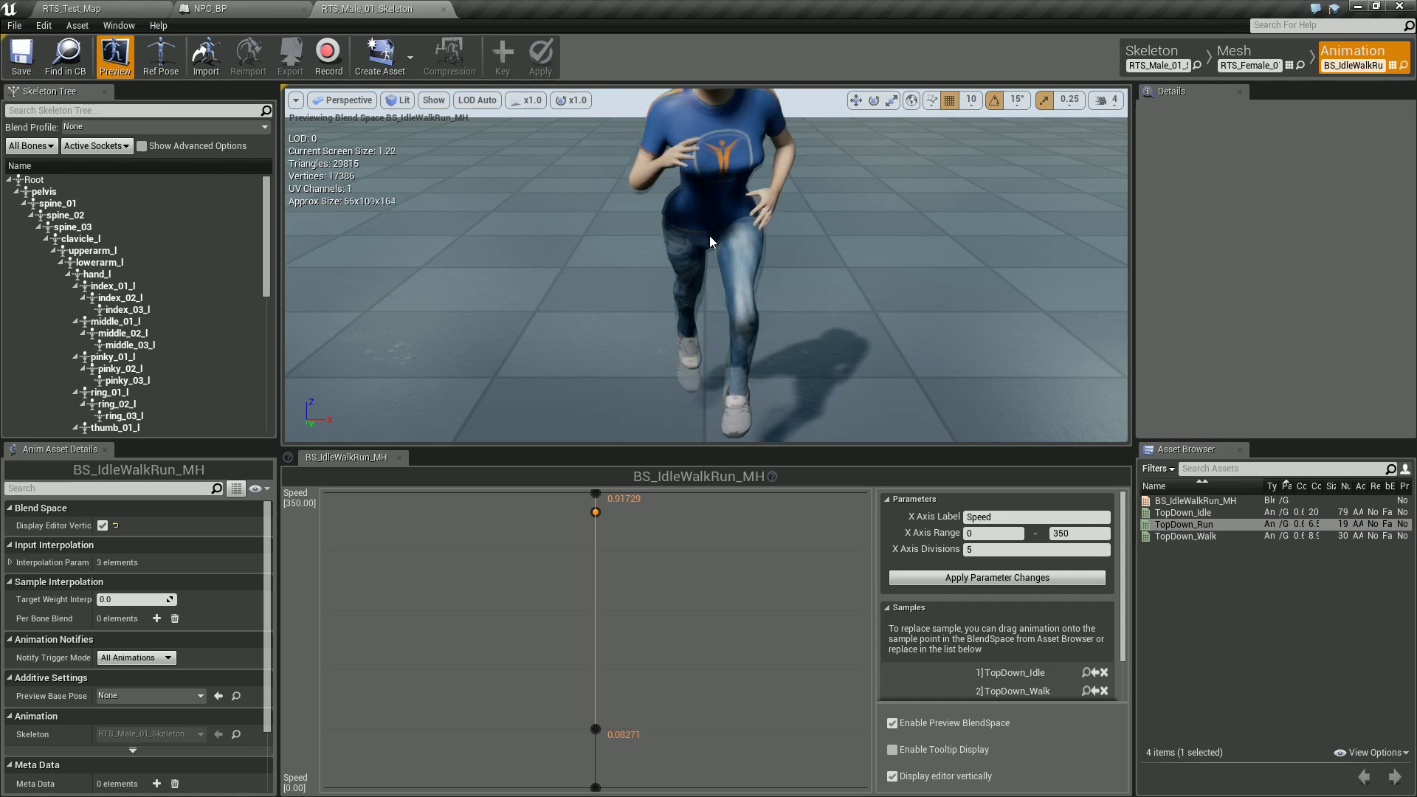
pyautogui.click(69, 9)
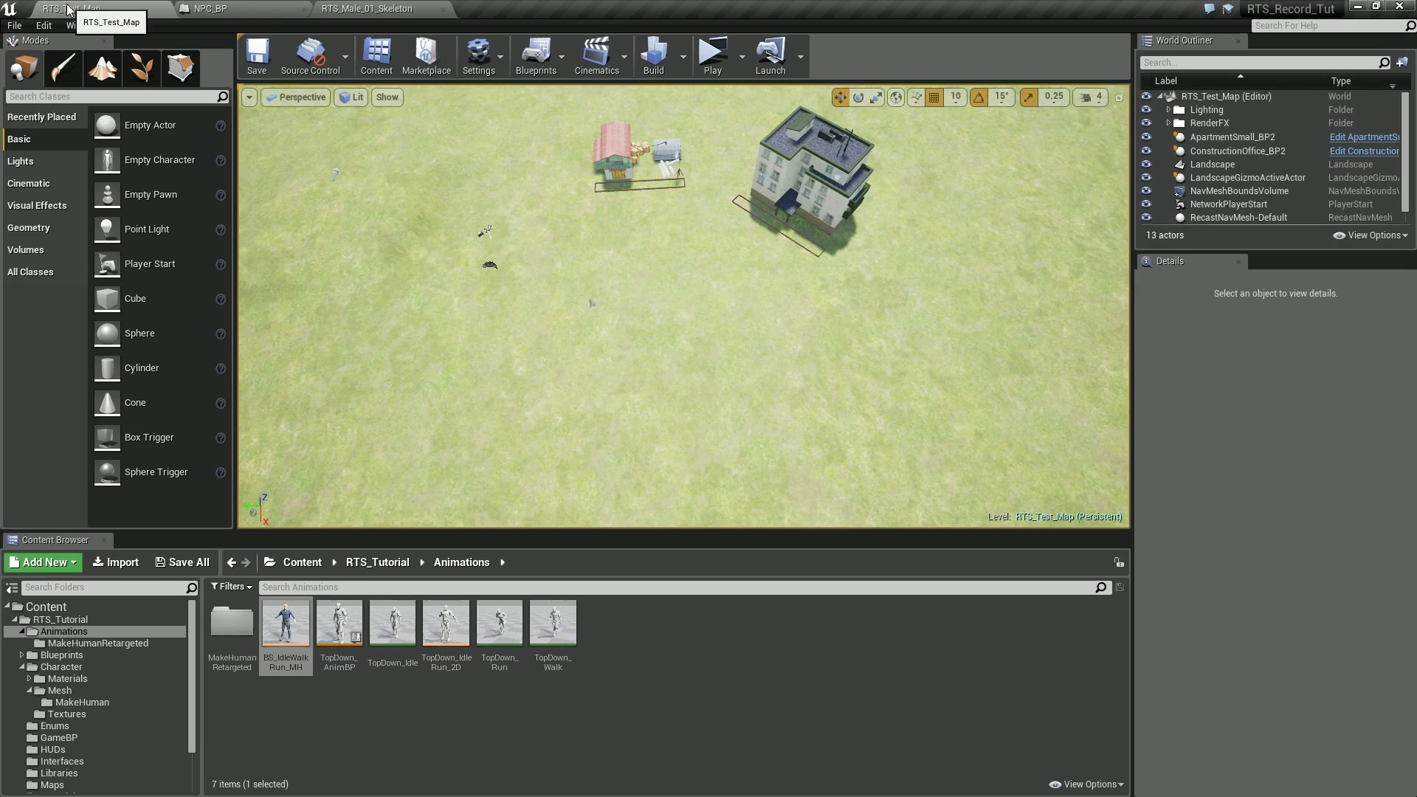
# Step: Create animation blueprint ABP_MakeHuman for RTS_Male_01_Skeleton and open it
pyautogui.click(637, 631)
pyautogui.rightClick(637, 629)
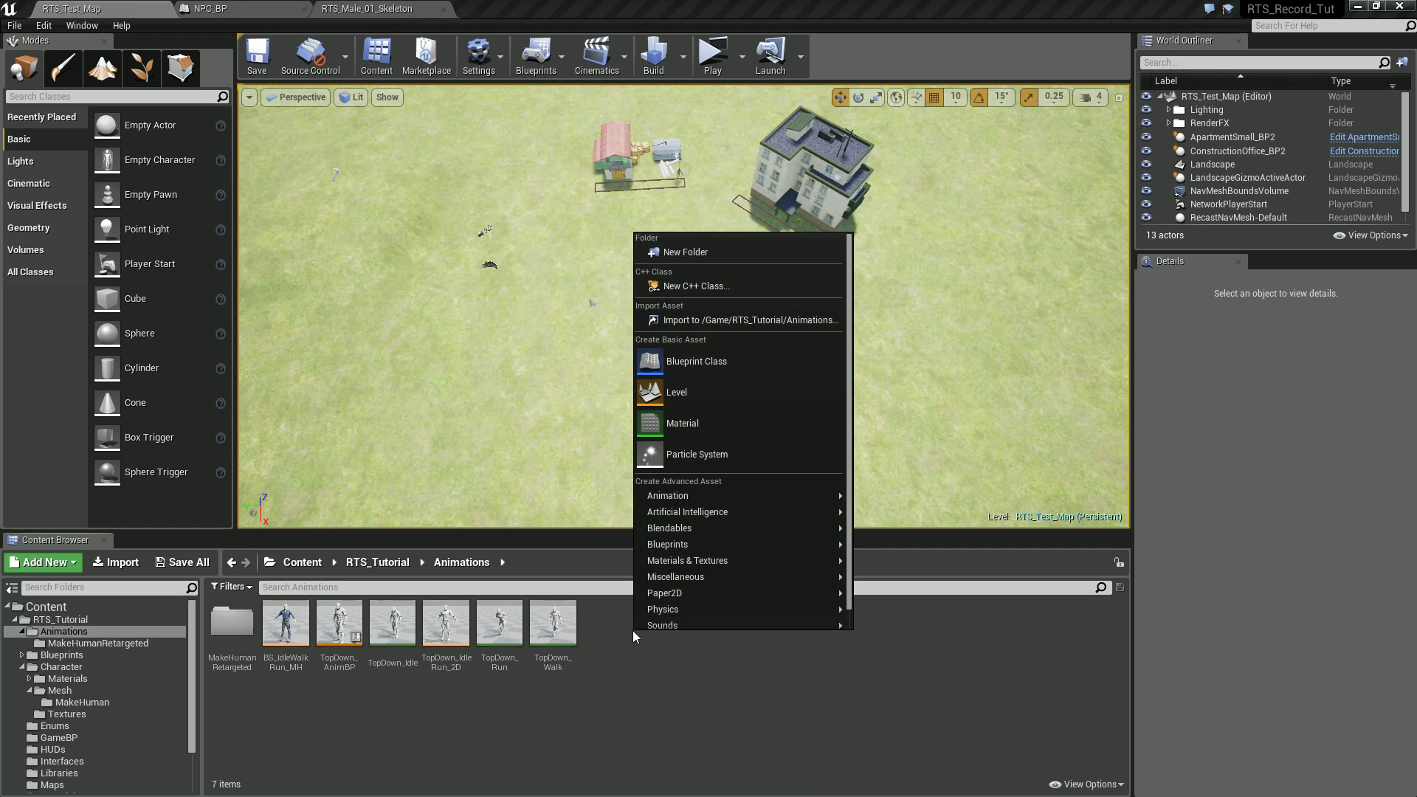
pyautogui.moveTo(709, 497)
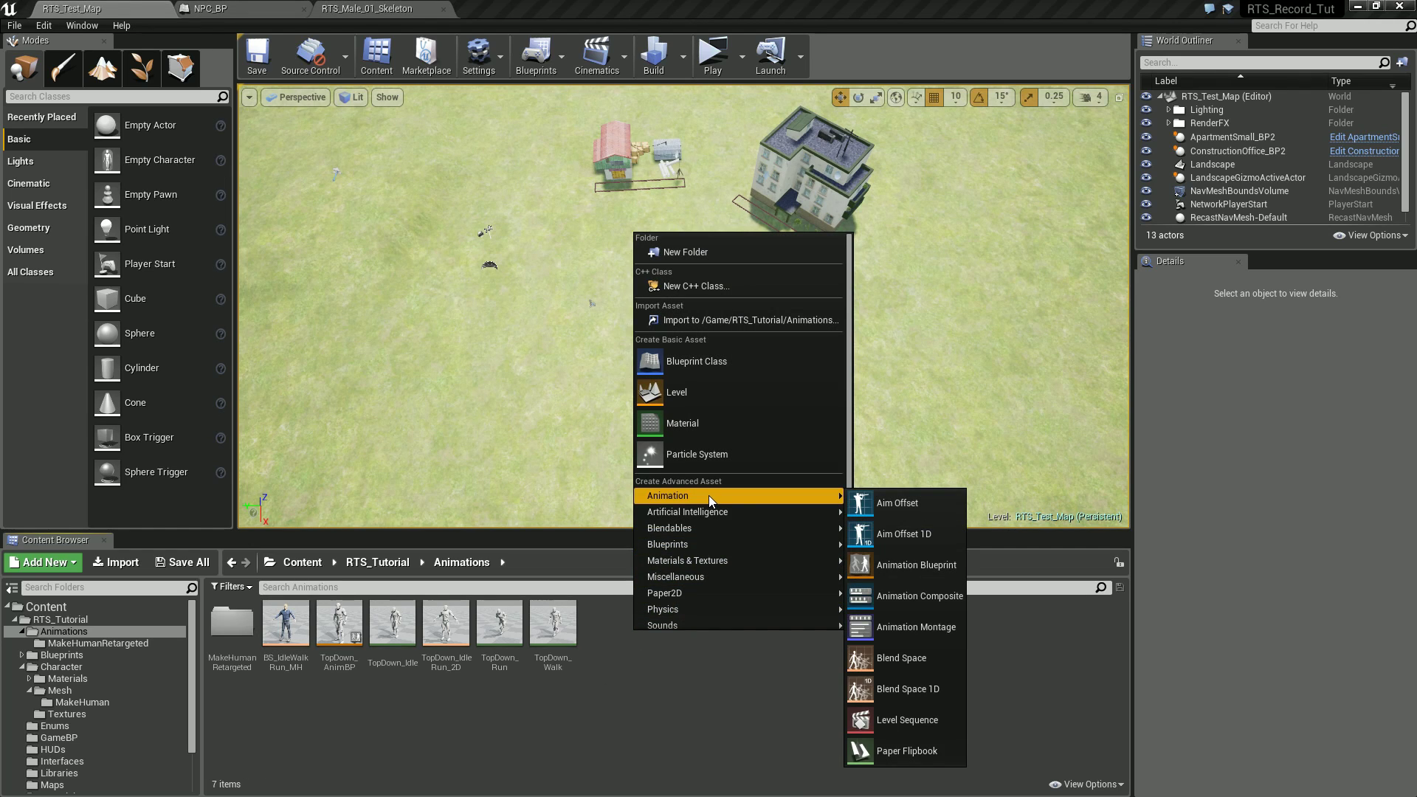
pyautogui.click(920, 570)
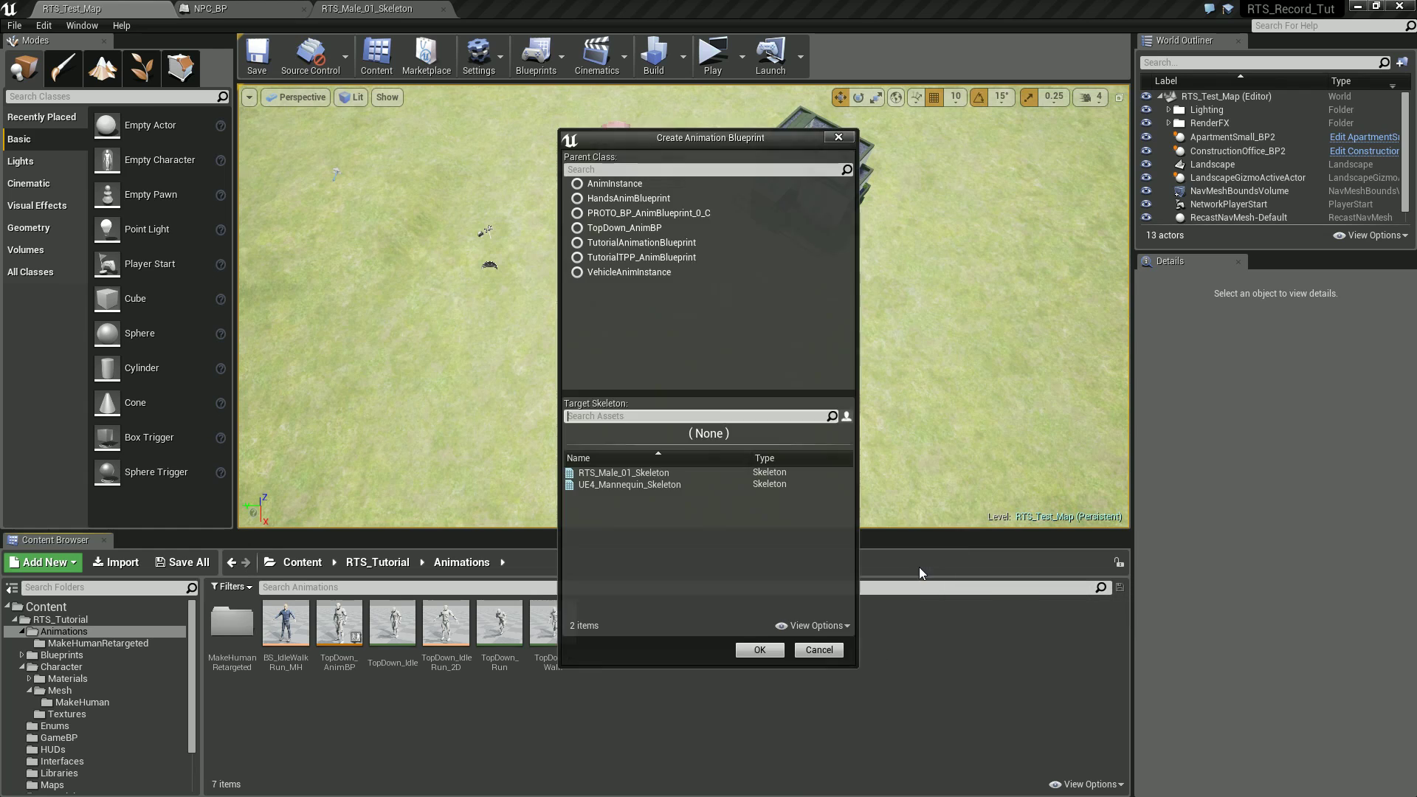
pyautogui.click(628, 472)
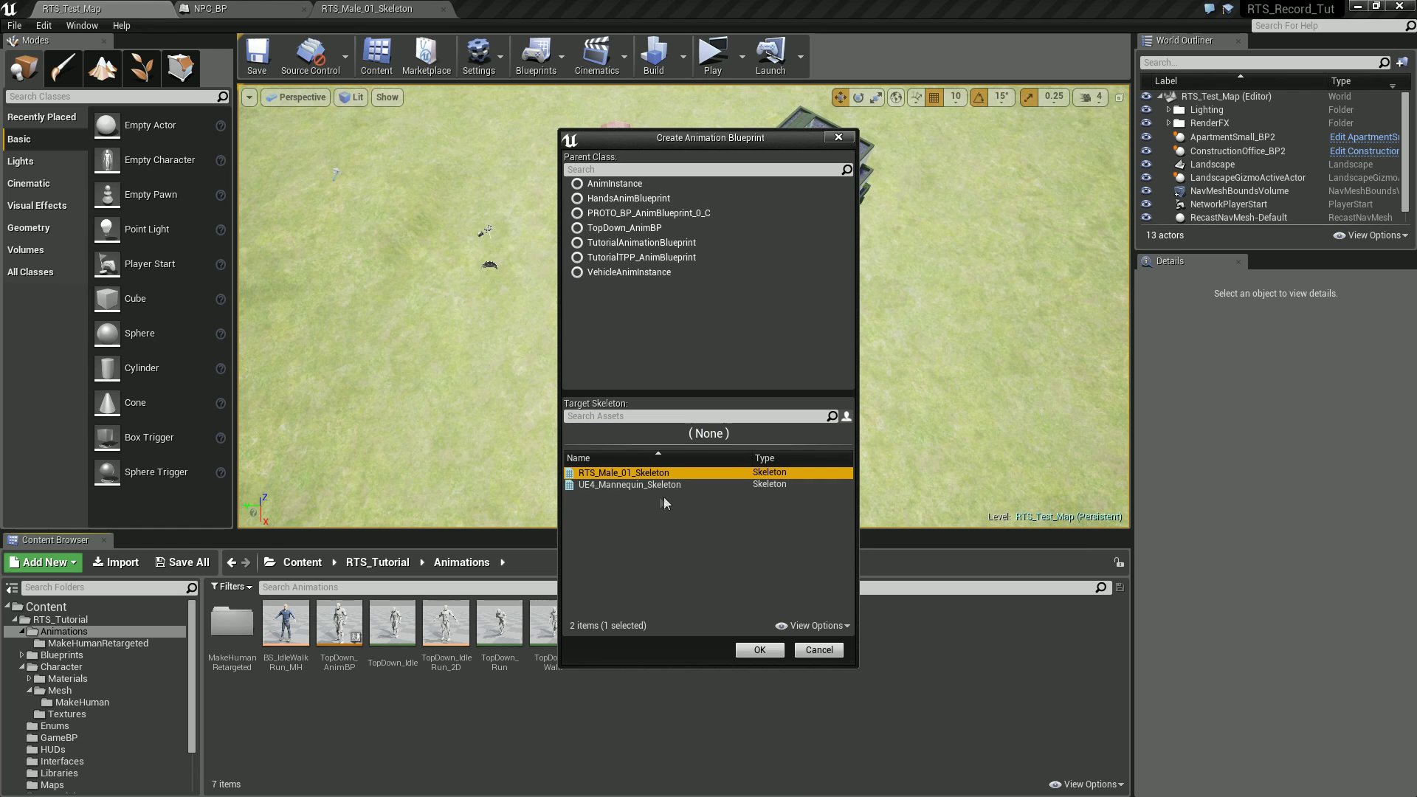
pyautogui.click(760, 650)
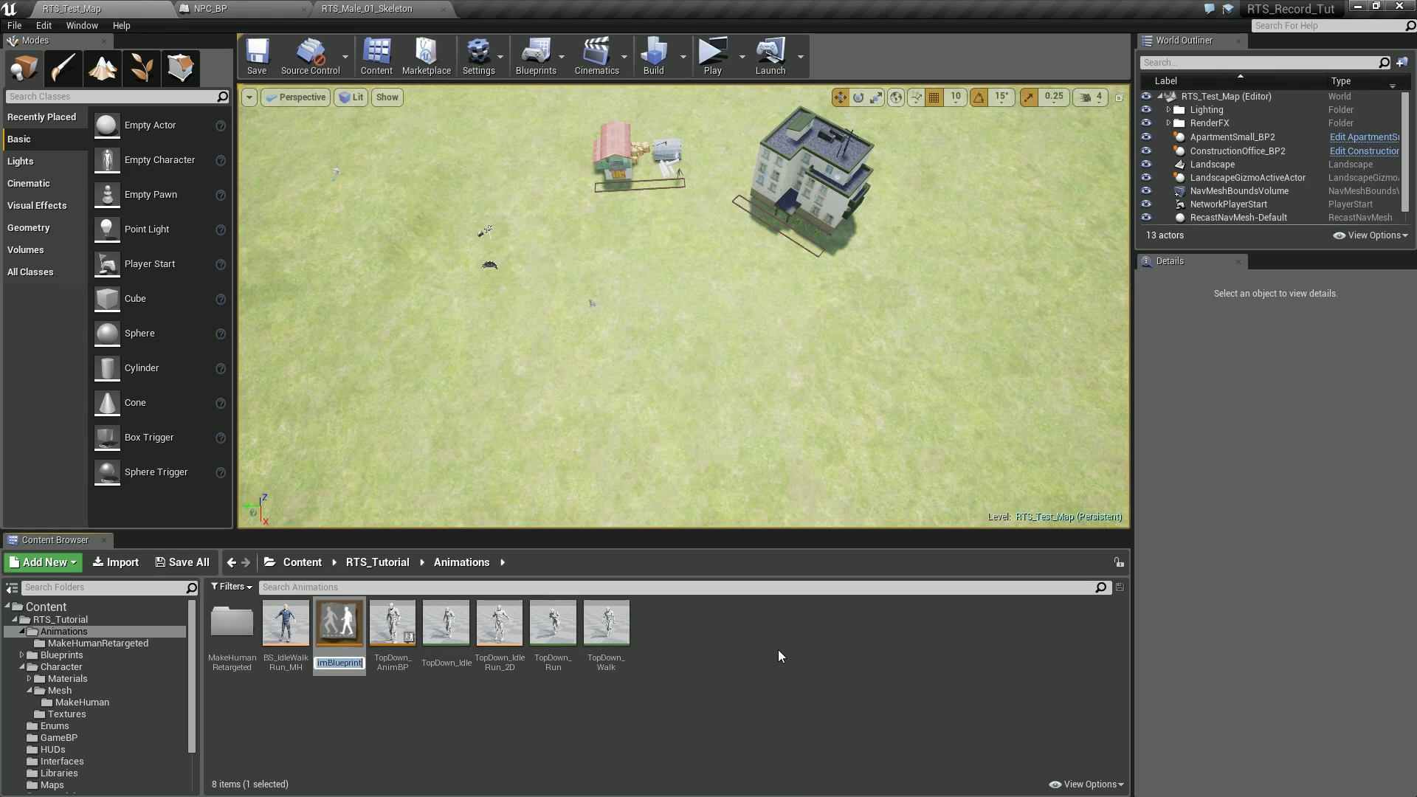
pyautogui.write('AB')
pyautogui.write('P')
pyautogui.write('_')
pyautogui.write('MakeHuman')
pyautogui.press('Return')
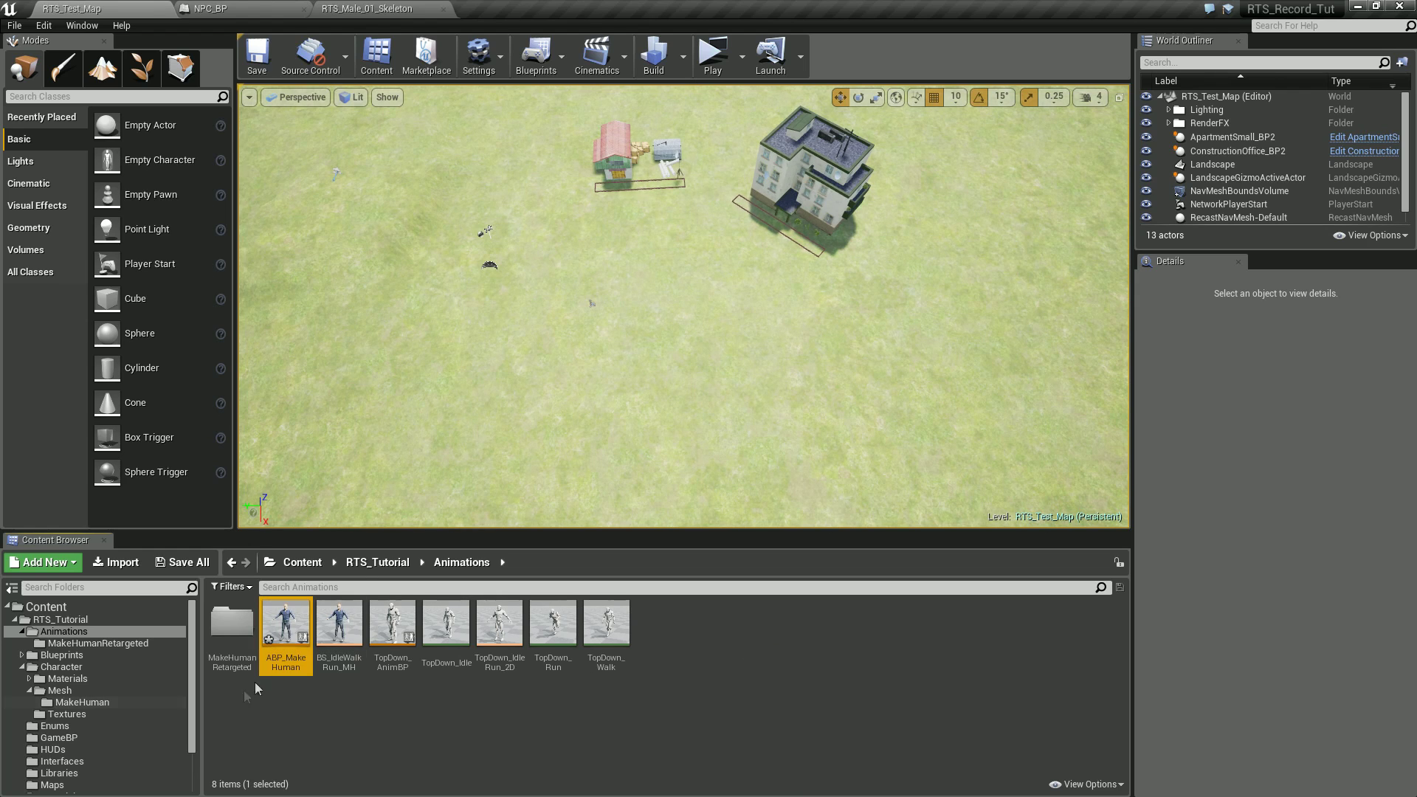
pyautogui.doubleClick(292, 627)
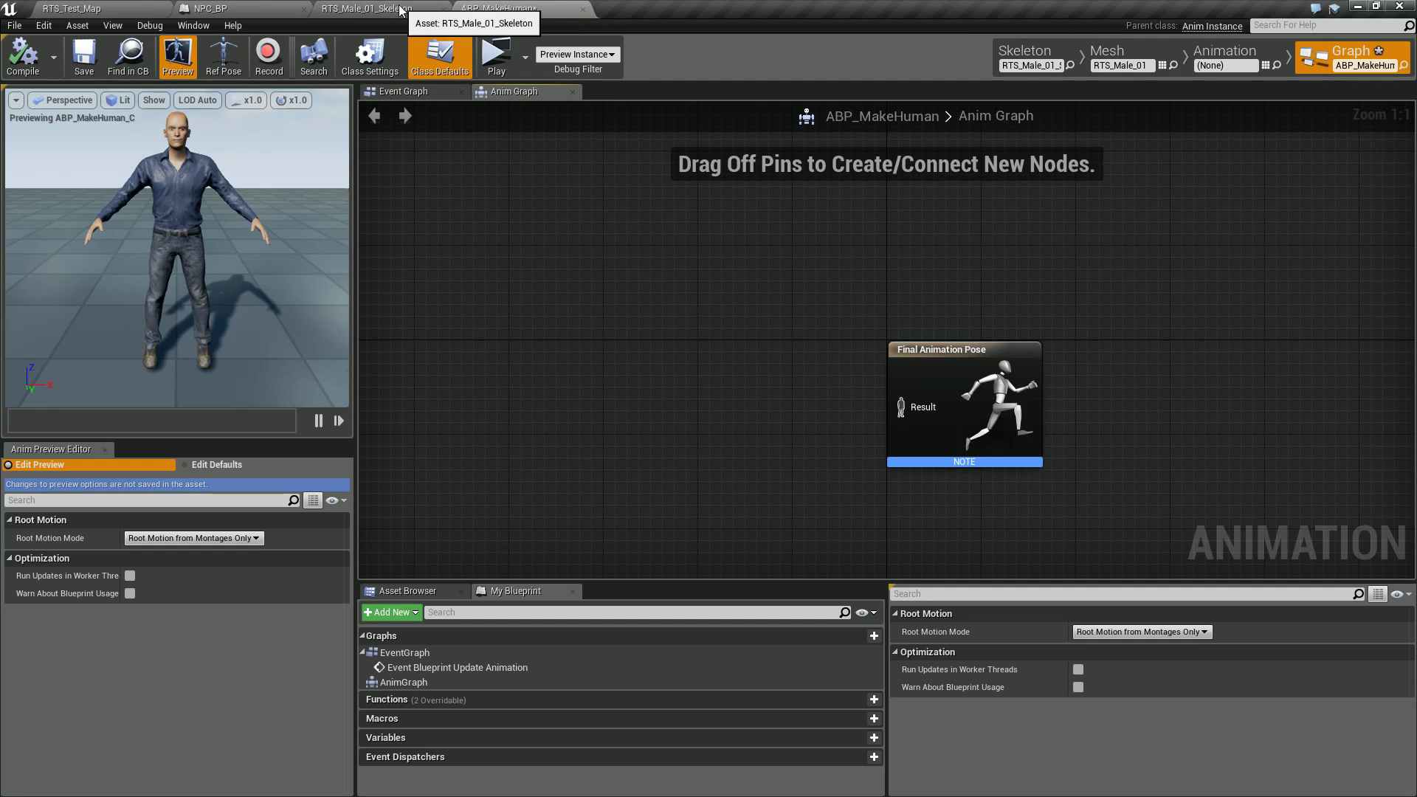
# Step: Close the RTS_Male_01_Skeleton editor and return to ABP_MakeHuman in Graph mode
pyautogui.click(377, 9)
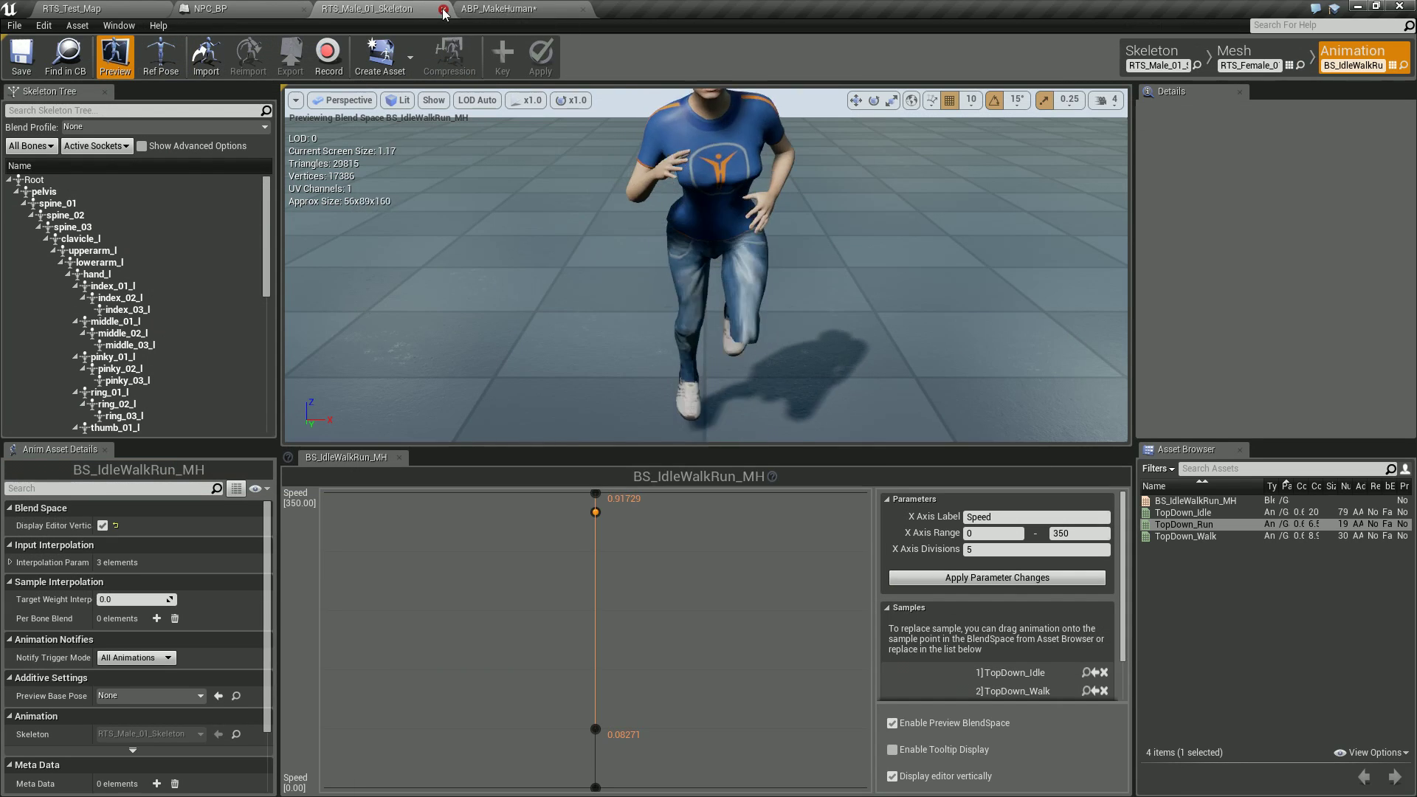
pyautogui.click(446, 12)
pyautogui.click(425, 11)
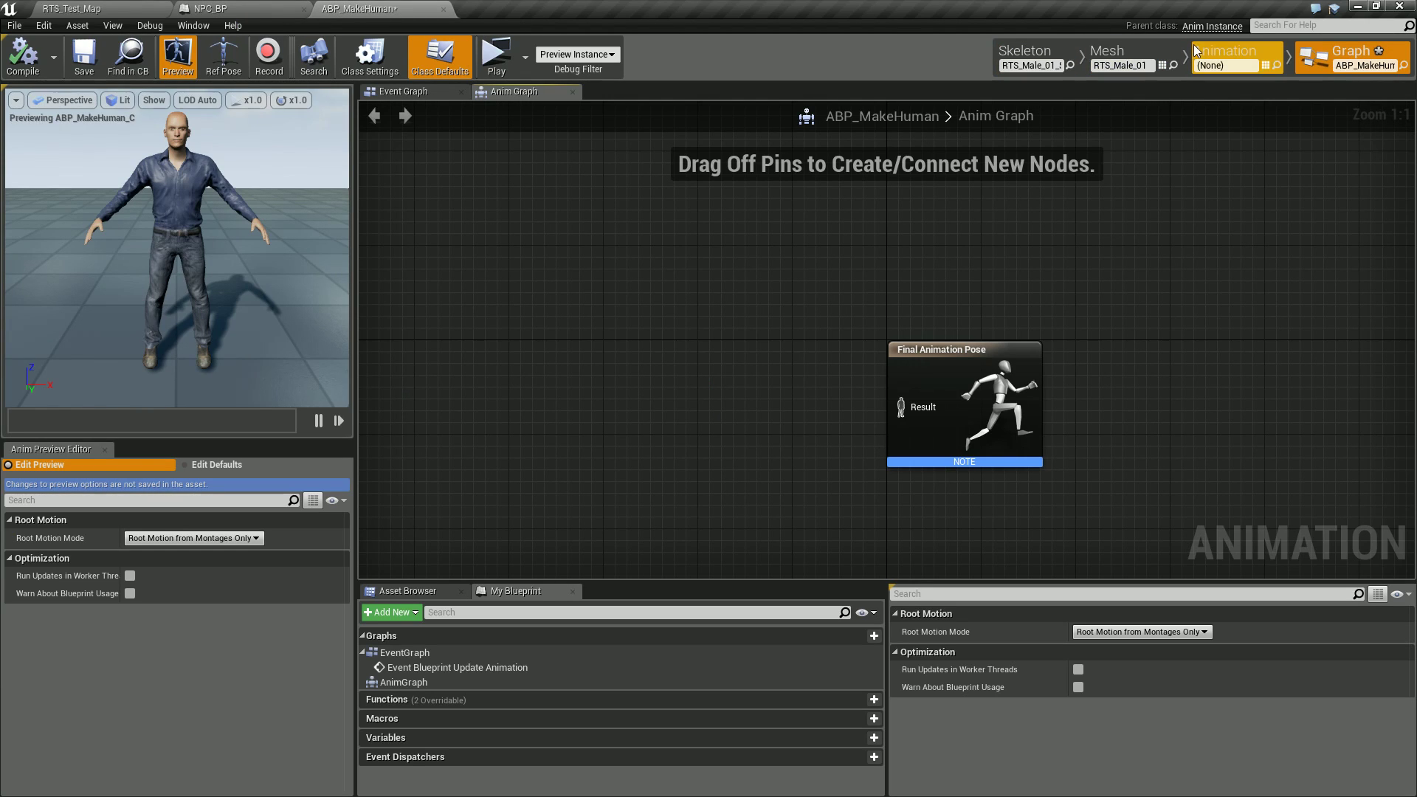
pyautogui.click(1218, 51)
pyautogui.click(1343, 52)
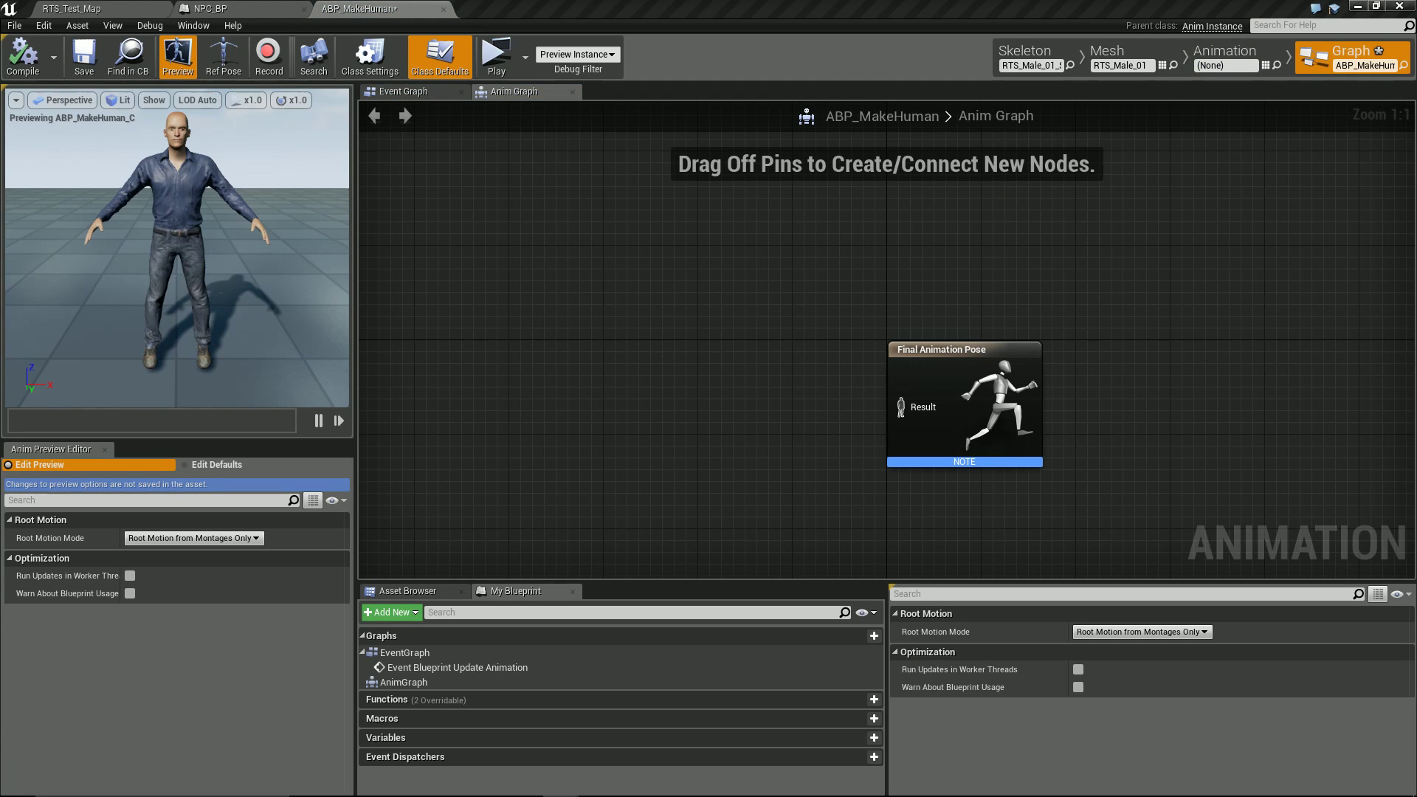
# Step: Add an IsValid node after Update Animation, testing Try Get Pawn Owner's Return Value
pyautogui.click(403, 92)
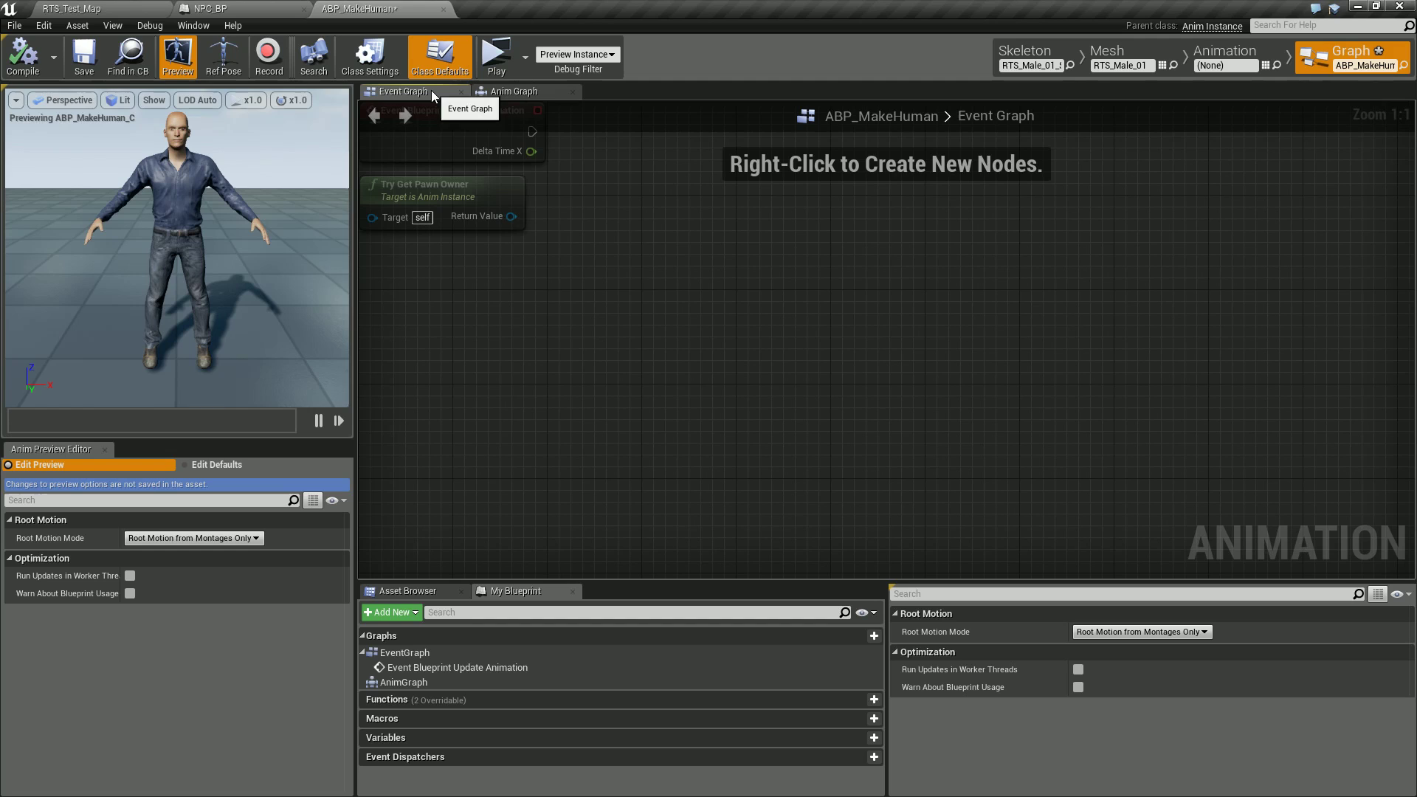
pyautogui.moveTo(708, 318)
pyautogui.mouseDown(button='right')
pyautogui.moveTo(684, 263)
pyautogui.moveTo(751, 316)
pyautogui.mouseUp(button='right')
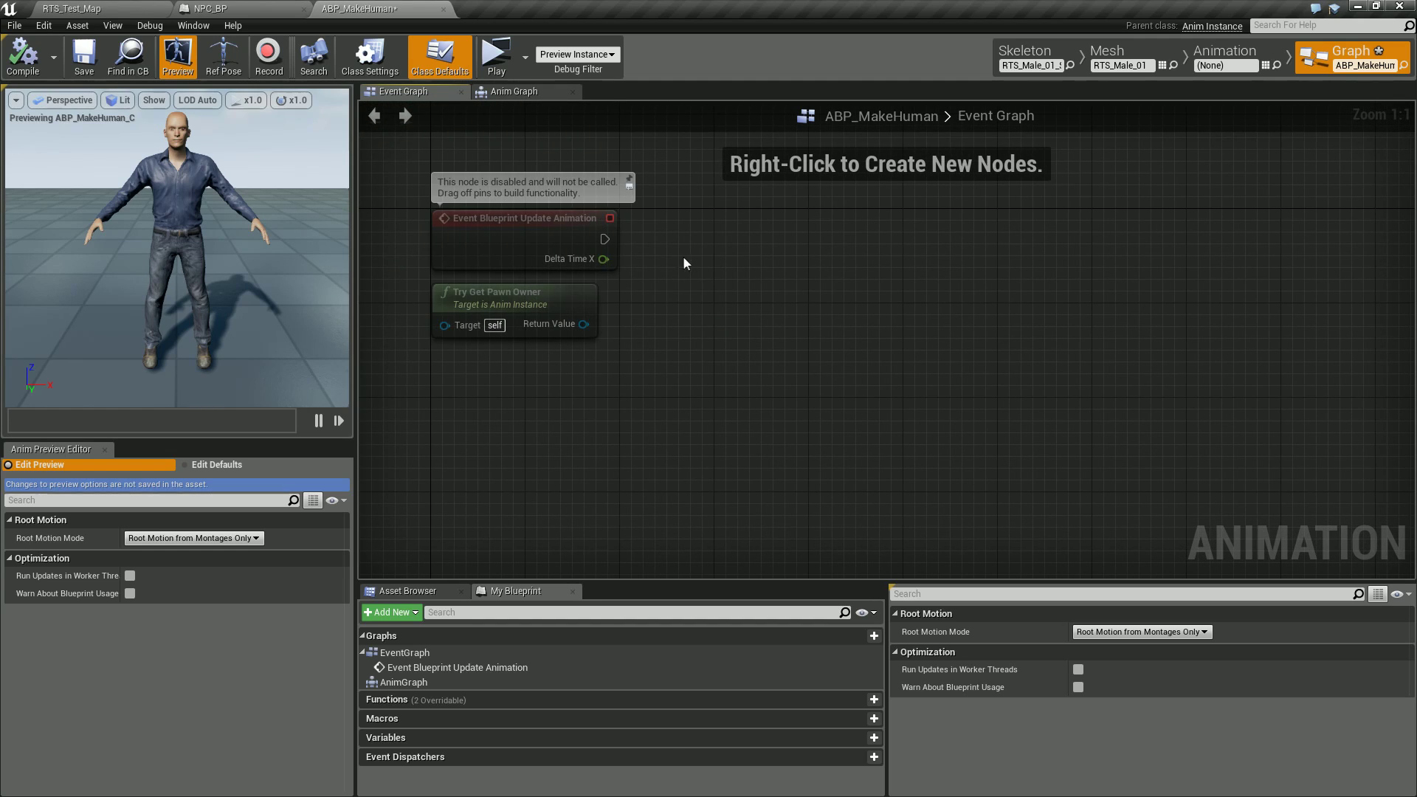
pyautogui.moveTo(605, 239); pyautogui.dragTo(791, 238)
pyautogui.write('is')
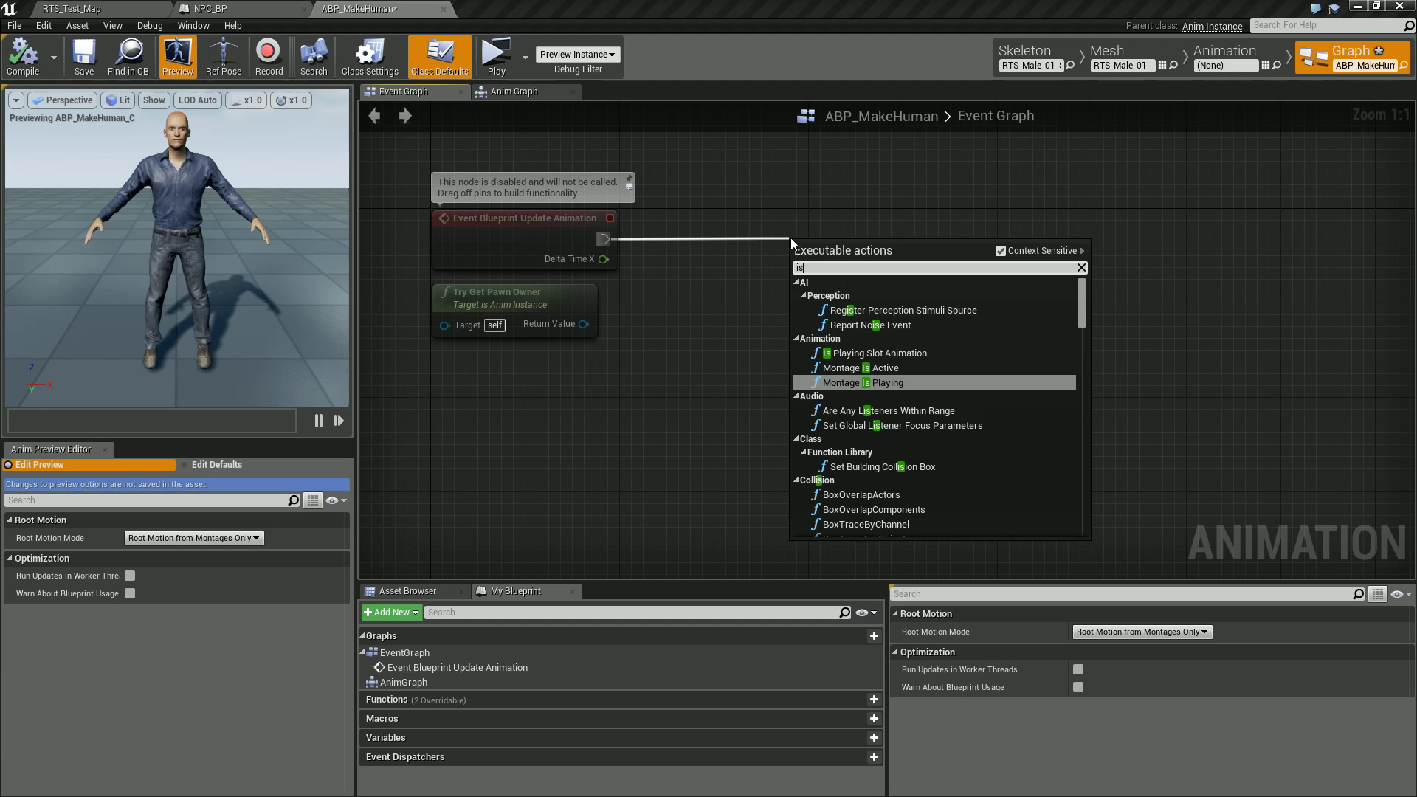
pyautogui.write('vali')
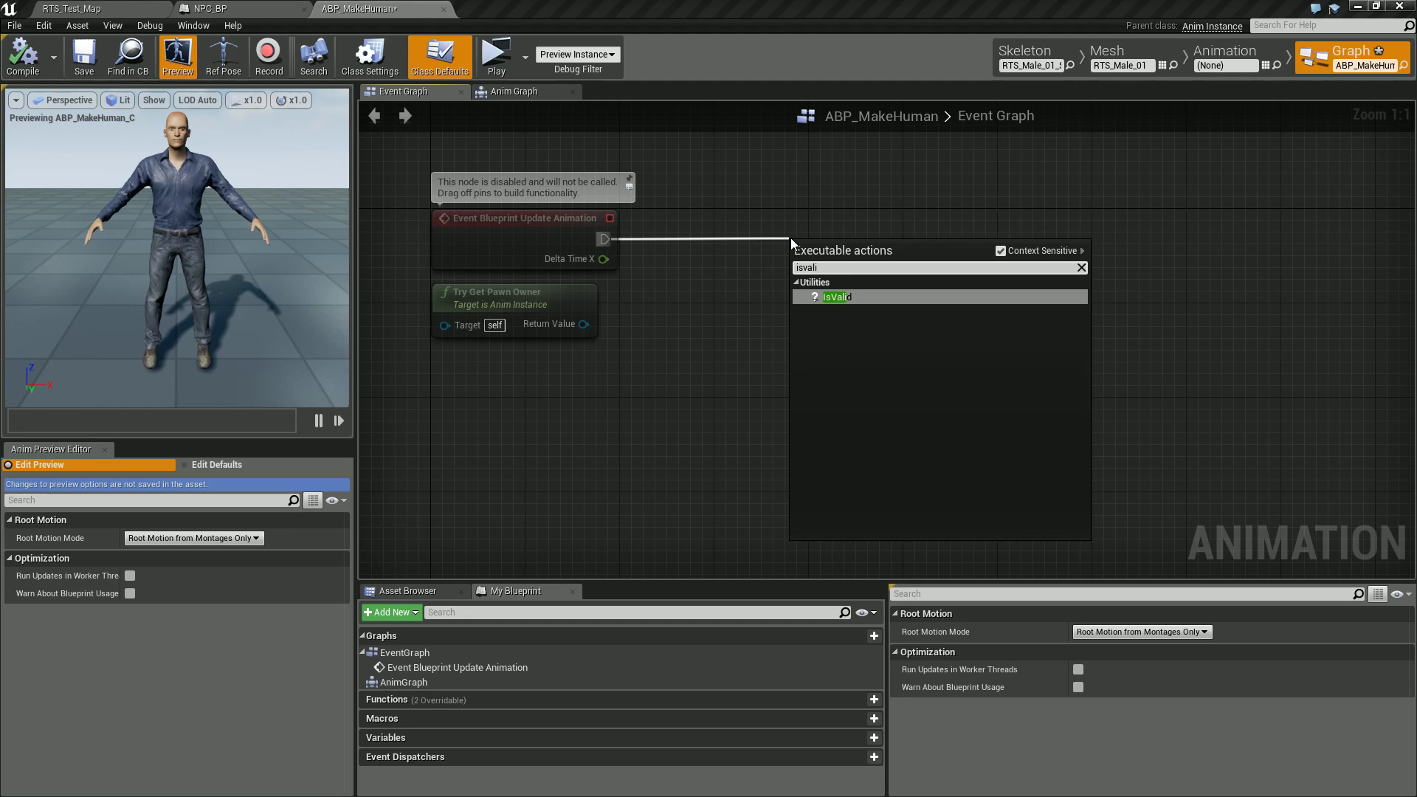
pyautogui.press('Return')
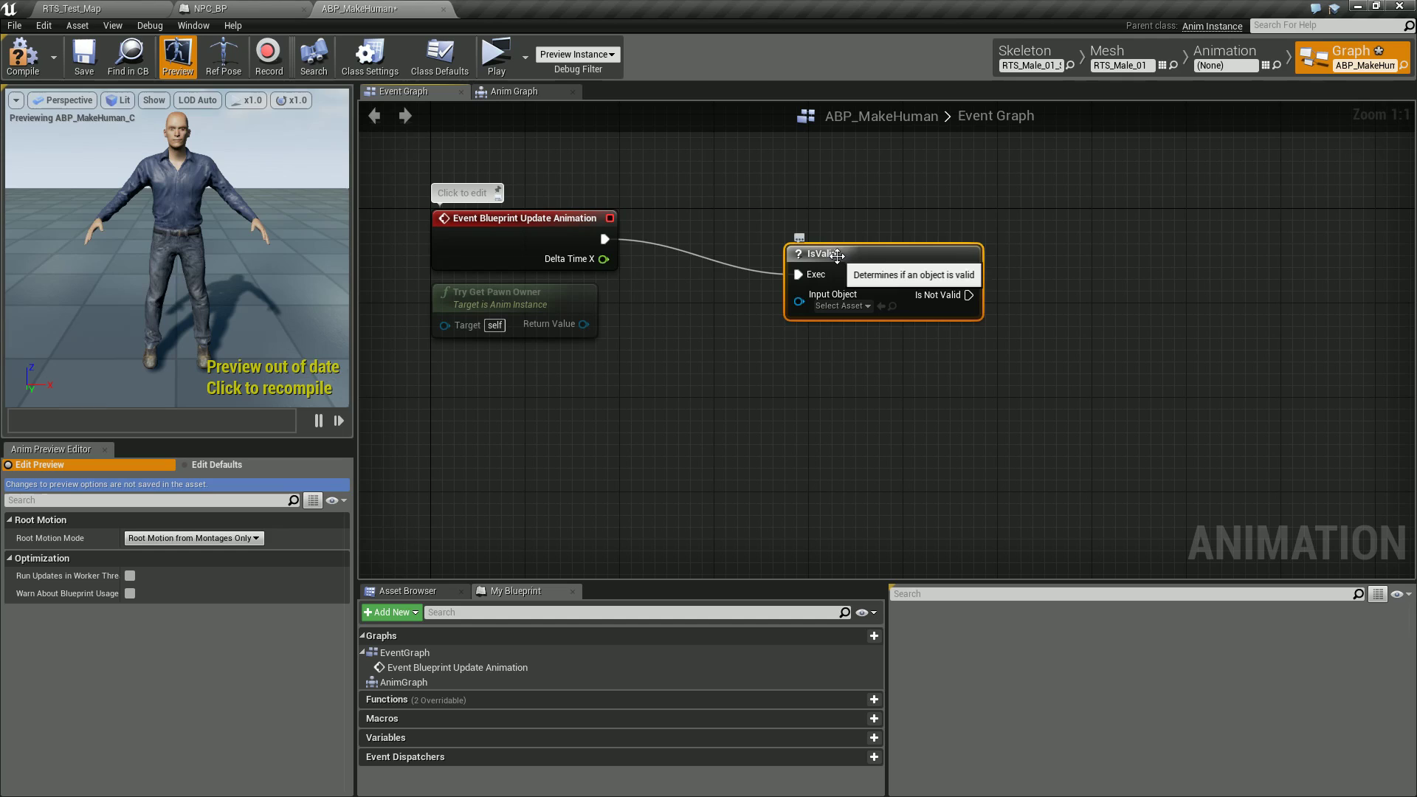
pyautogui.moveTo(837, 256); pyautogui.dragTo(850, 220)
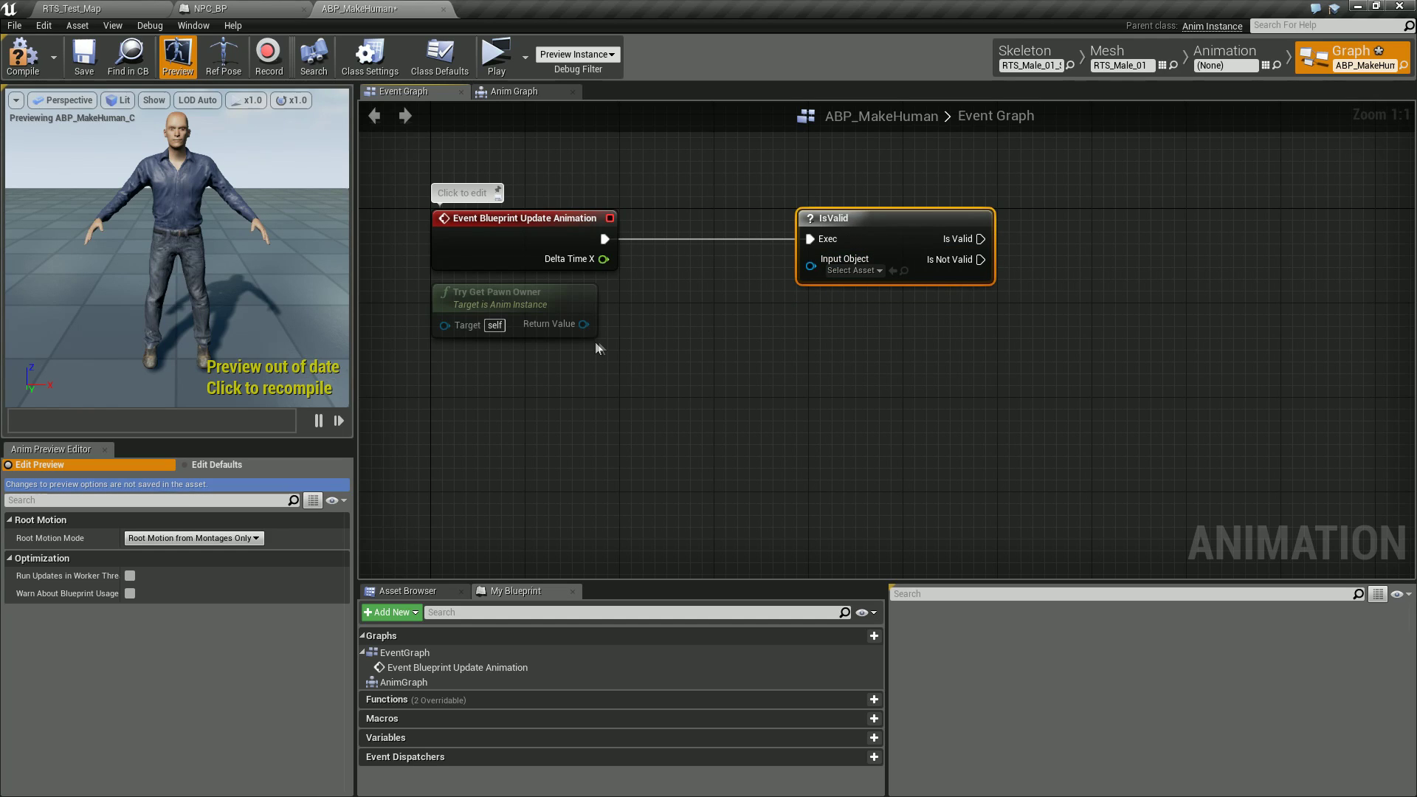
pyautogui.moveTo(584, 324); pyautogui.dragTo(812, 266)
pyautogui.moveTo(915, 323); pyautogui.dragTo(848, 328, button='right')
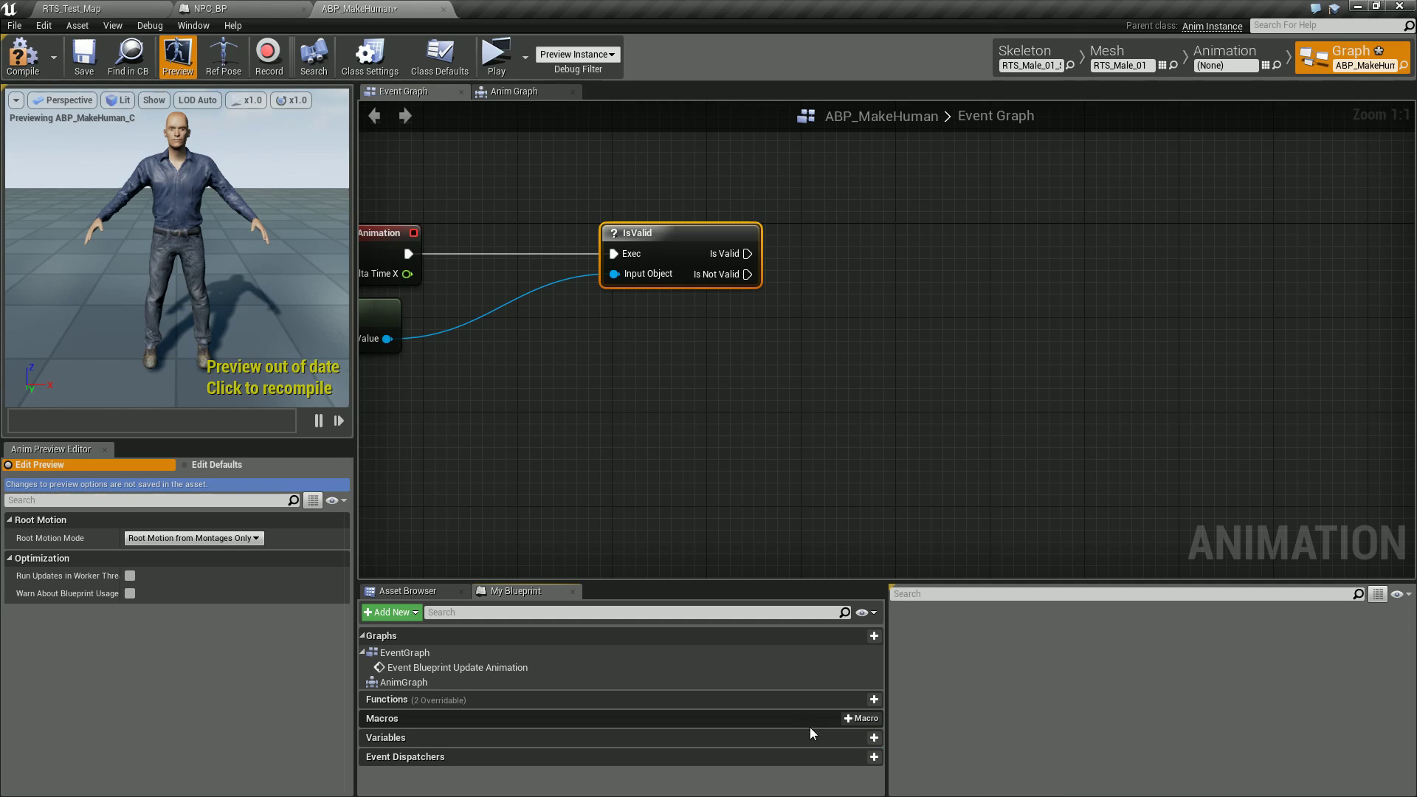
# Step: Create a Float variable Speed and set it when IsValid passes
pyautogui.click(873, 738)
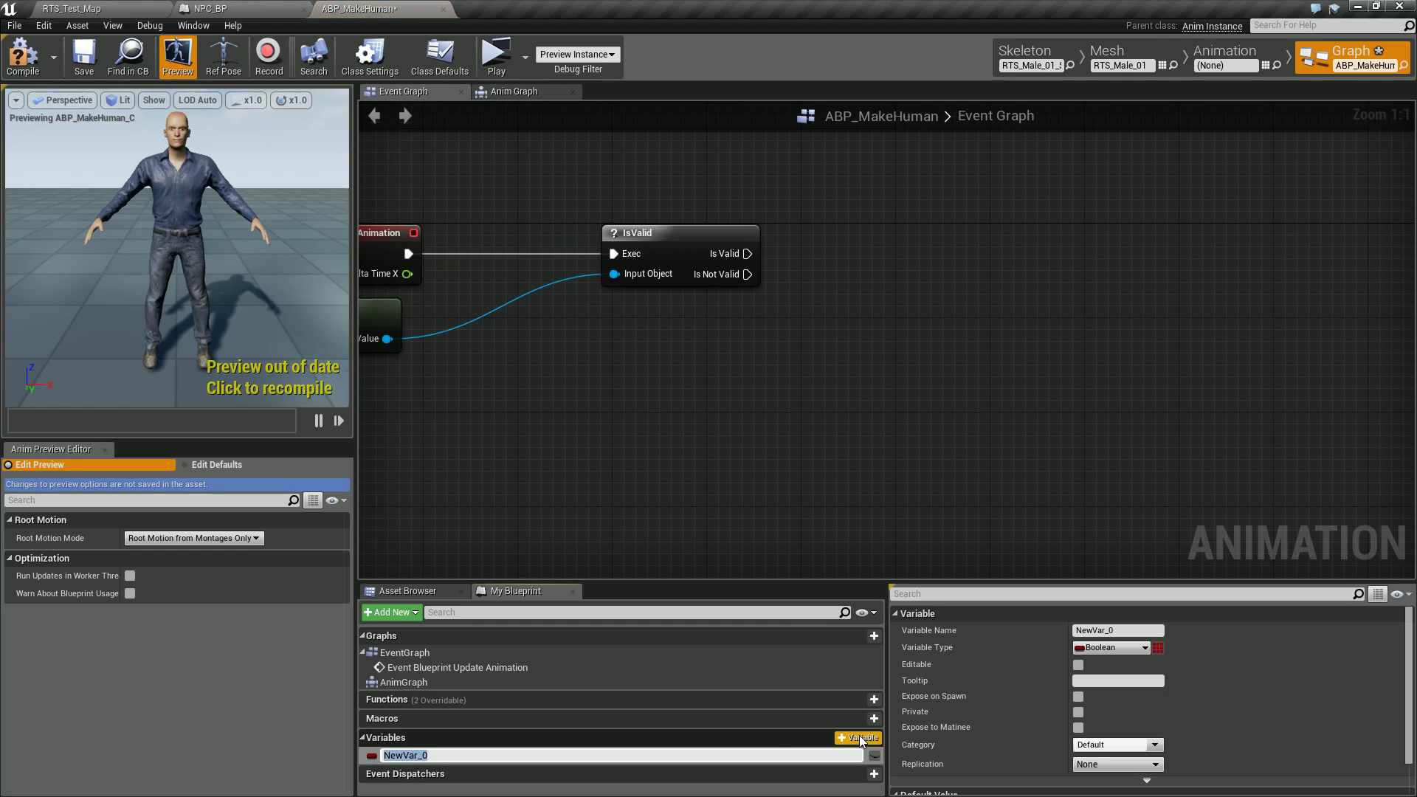
pyautogui.write('Speed')
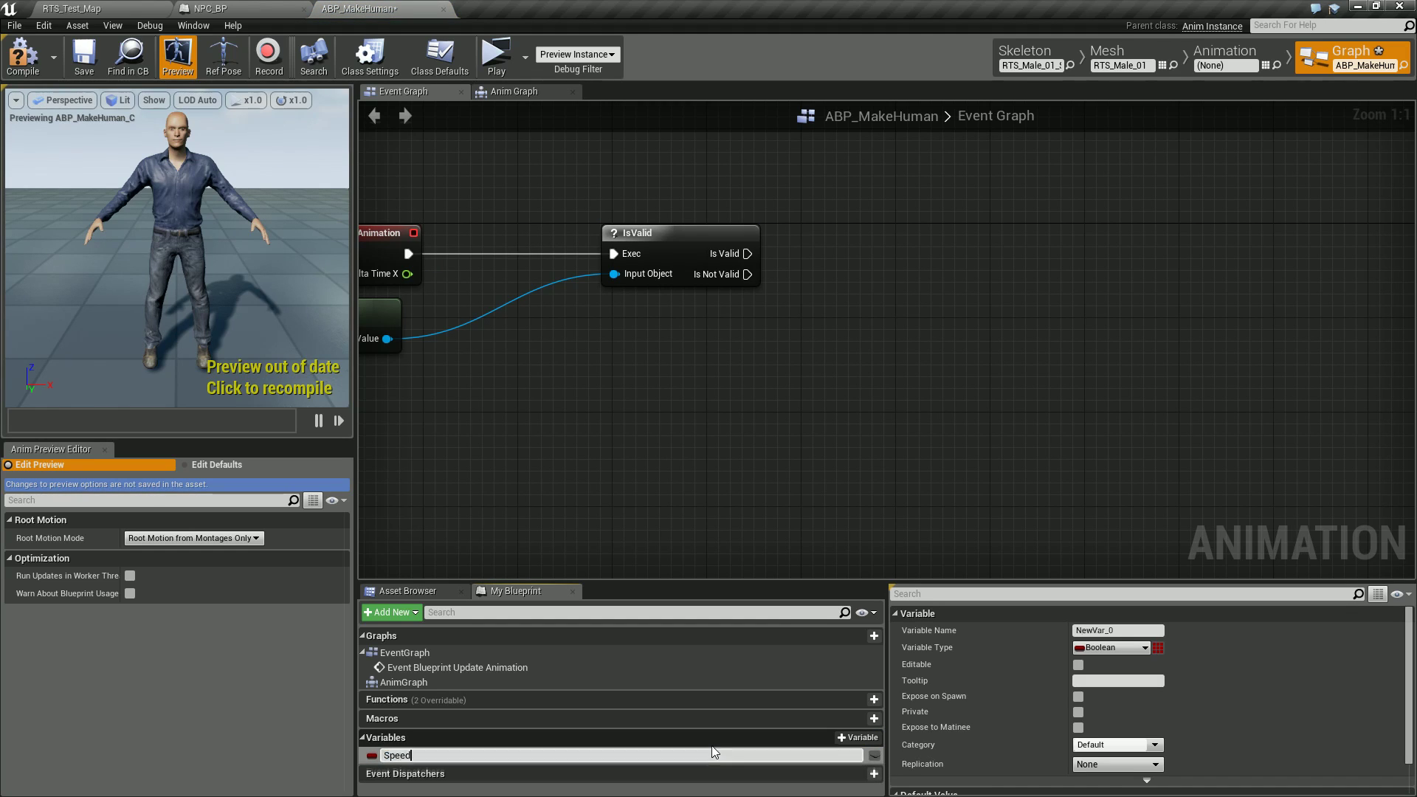
pyautogui.press('Return')
pyautogui.click(1115, 648)
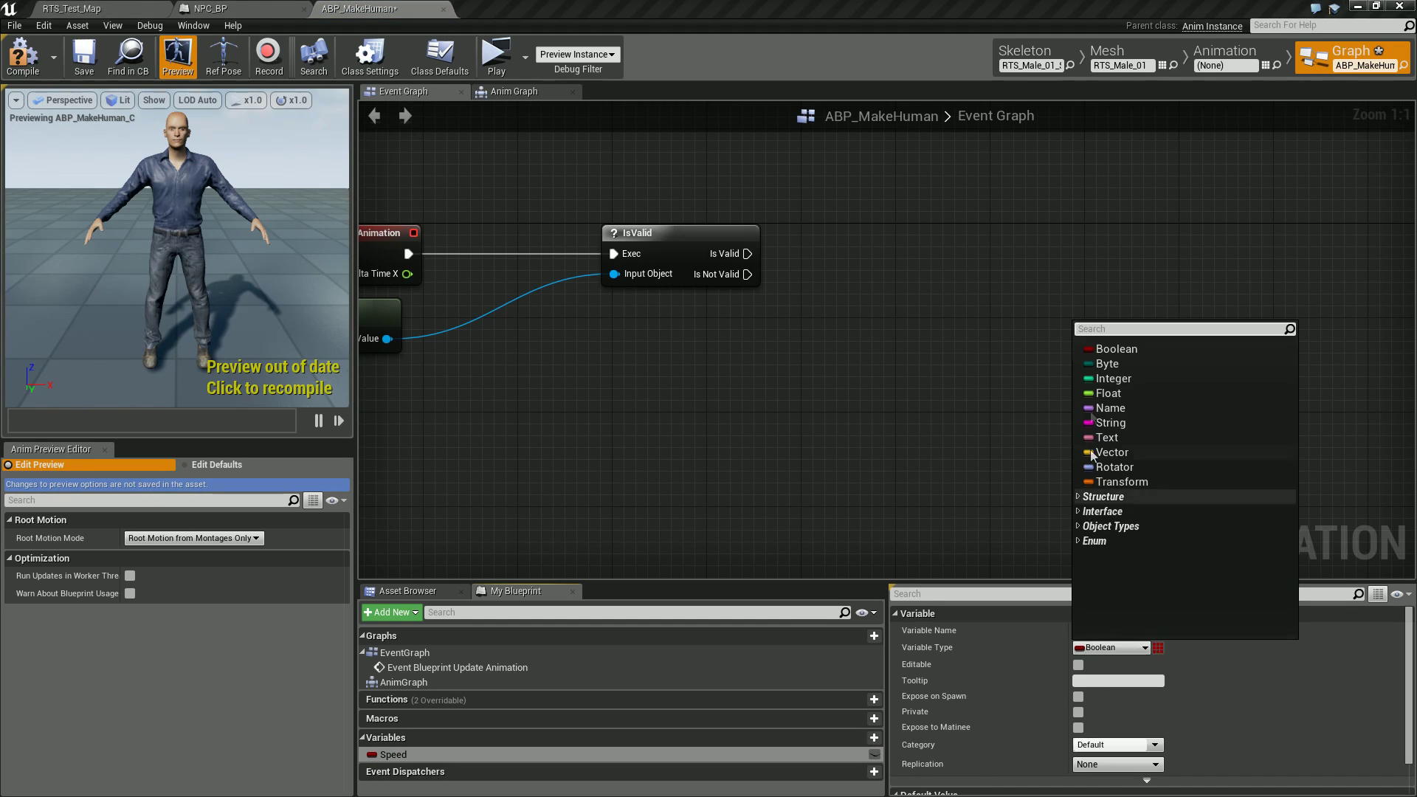
pyautogui.click(1109, 390)
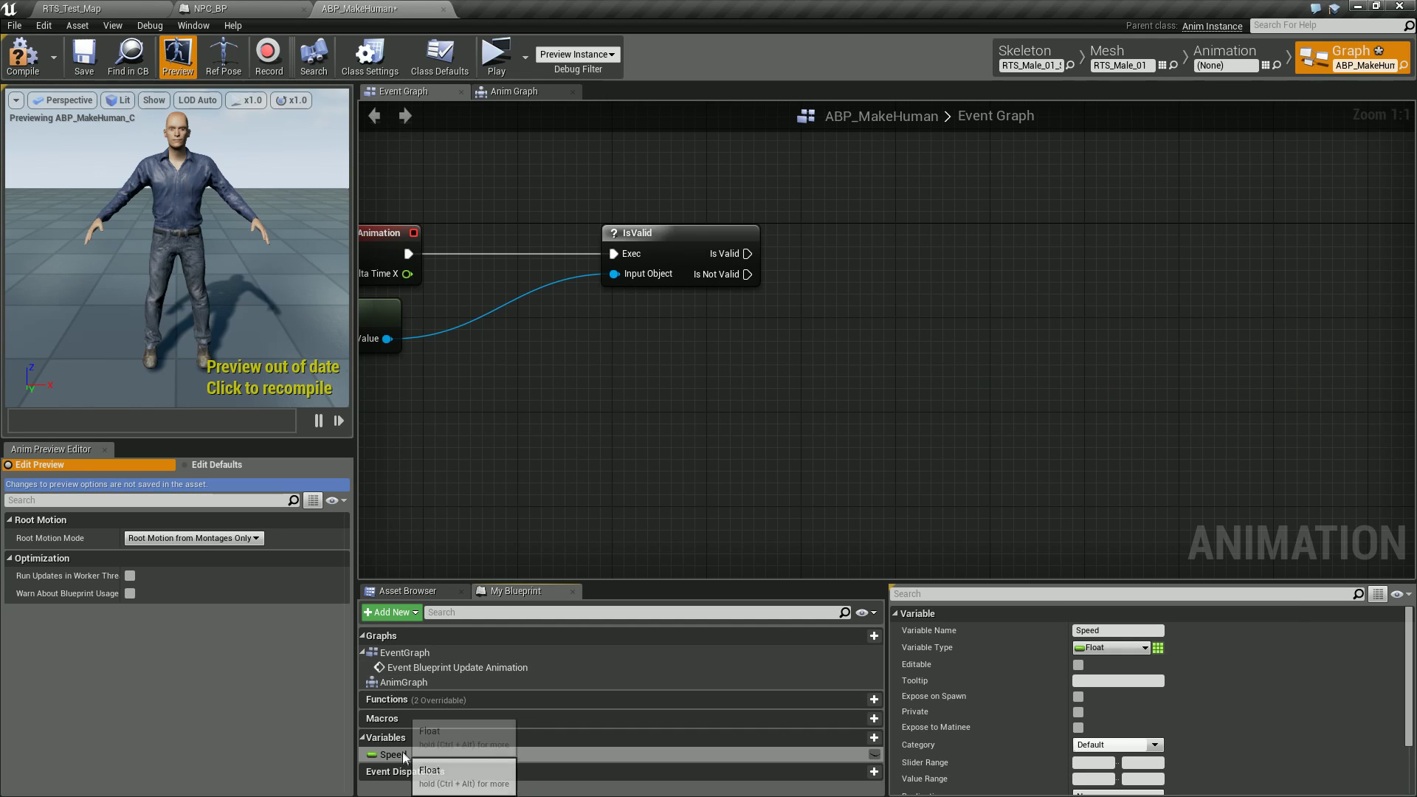
pyautogui.moveTo(393, 754); pyautogui.dragTo(897, 255)
pyautogui.click(930, 260)
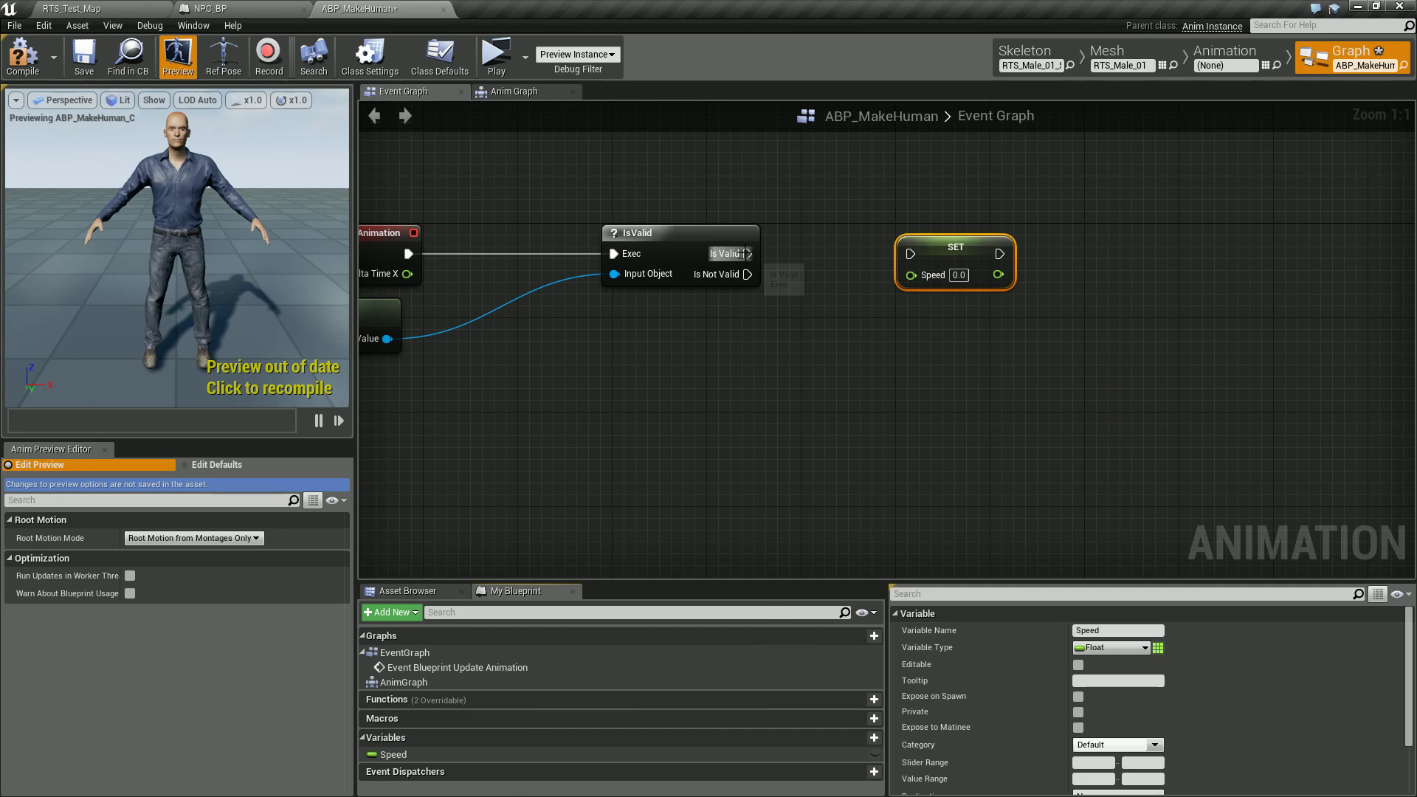
pyautogui.moveTo(749, 253); pyautogui.dragTo(910, 255)
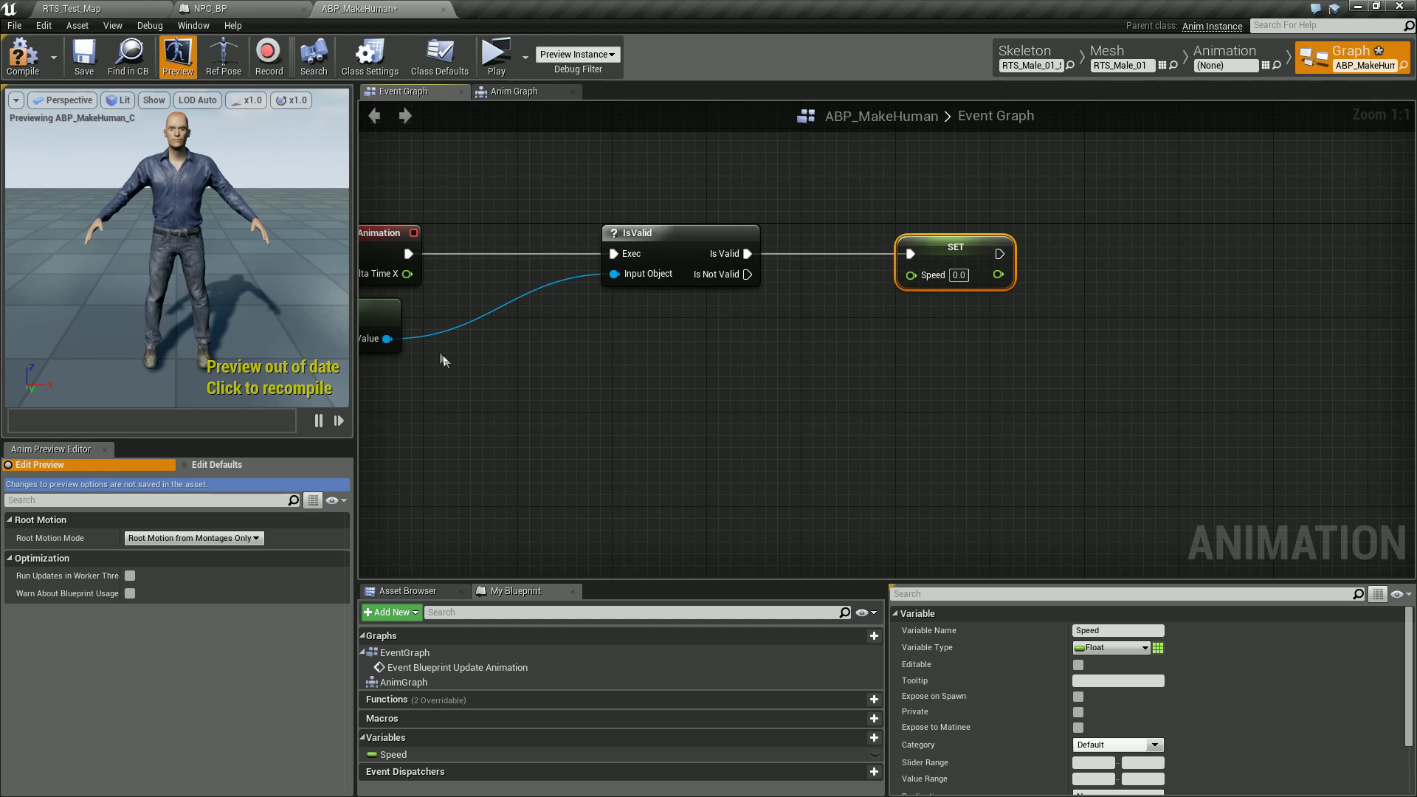
# Step: Feed the pawn owner's Get Velocity through VectorLength into Speed
pyautogui.moveTo(395, 347); pyautogui.dragTo(460, 349, button='right')
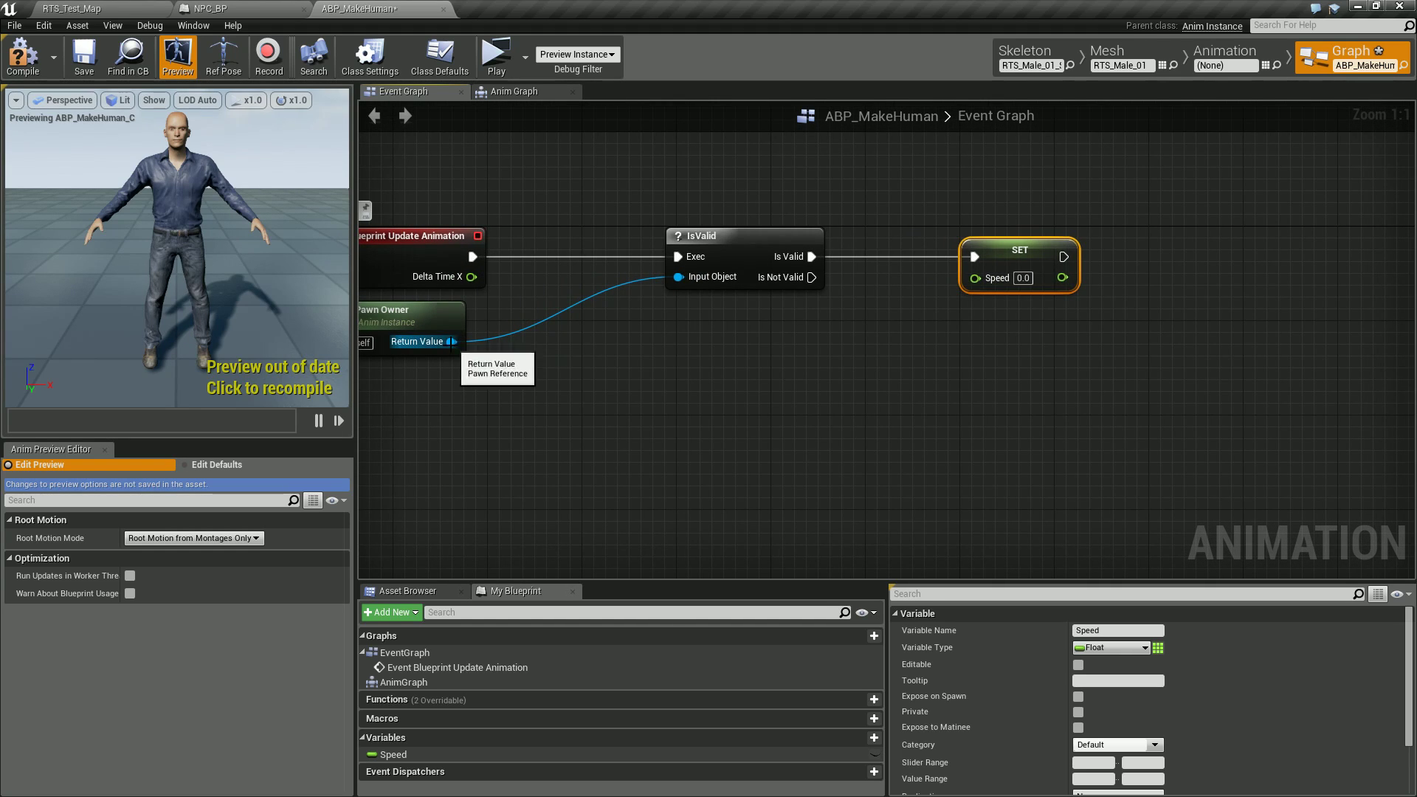
pyautogui.moveTo(452, 341)
pyautogui.mouseDown()
pyautogui.moveTo(526, 418)
pyautogui.moveTo(640, 397)
pyautogui.mouseUp()
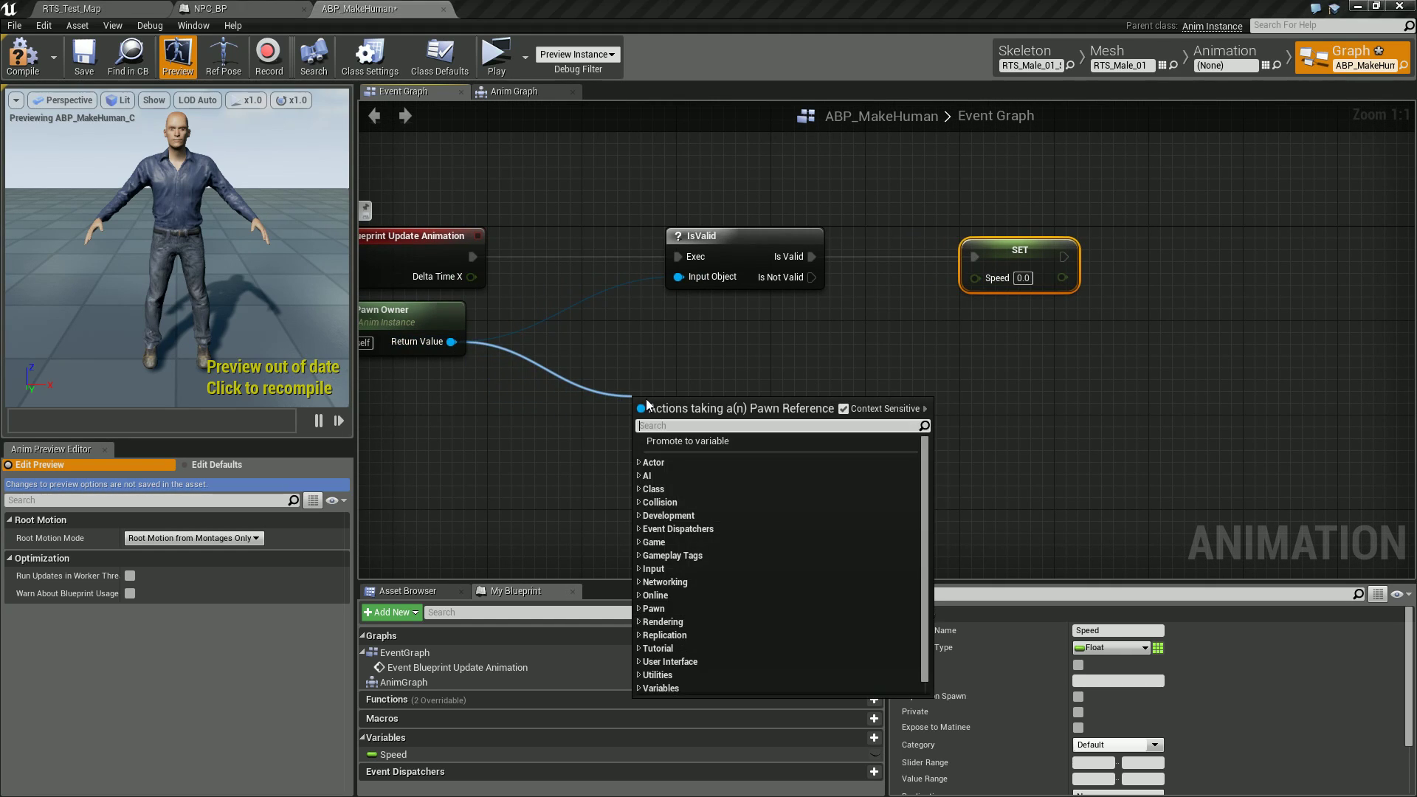
pyautogui.write('get velo')
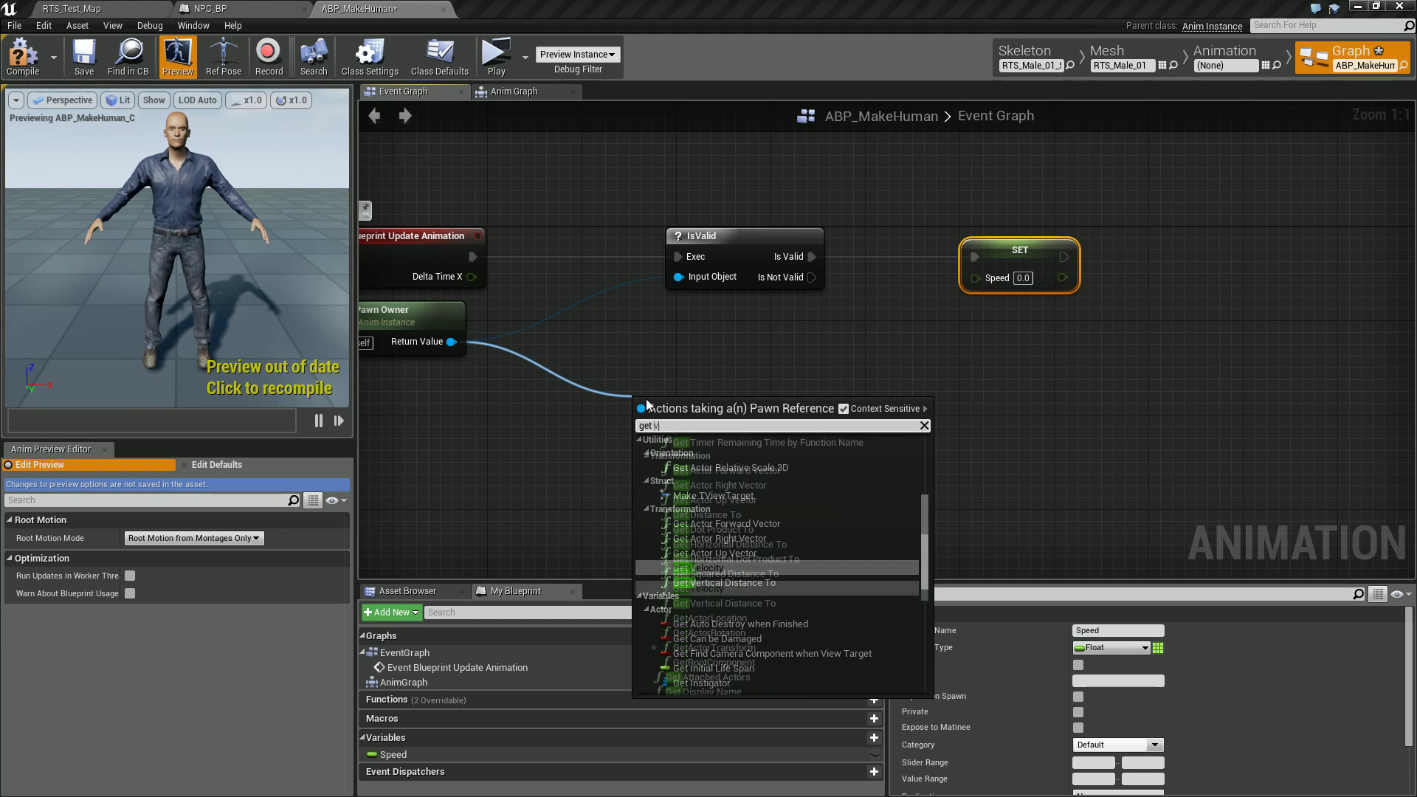
pyautogui.press('Return')
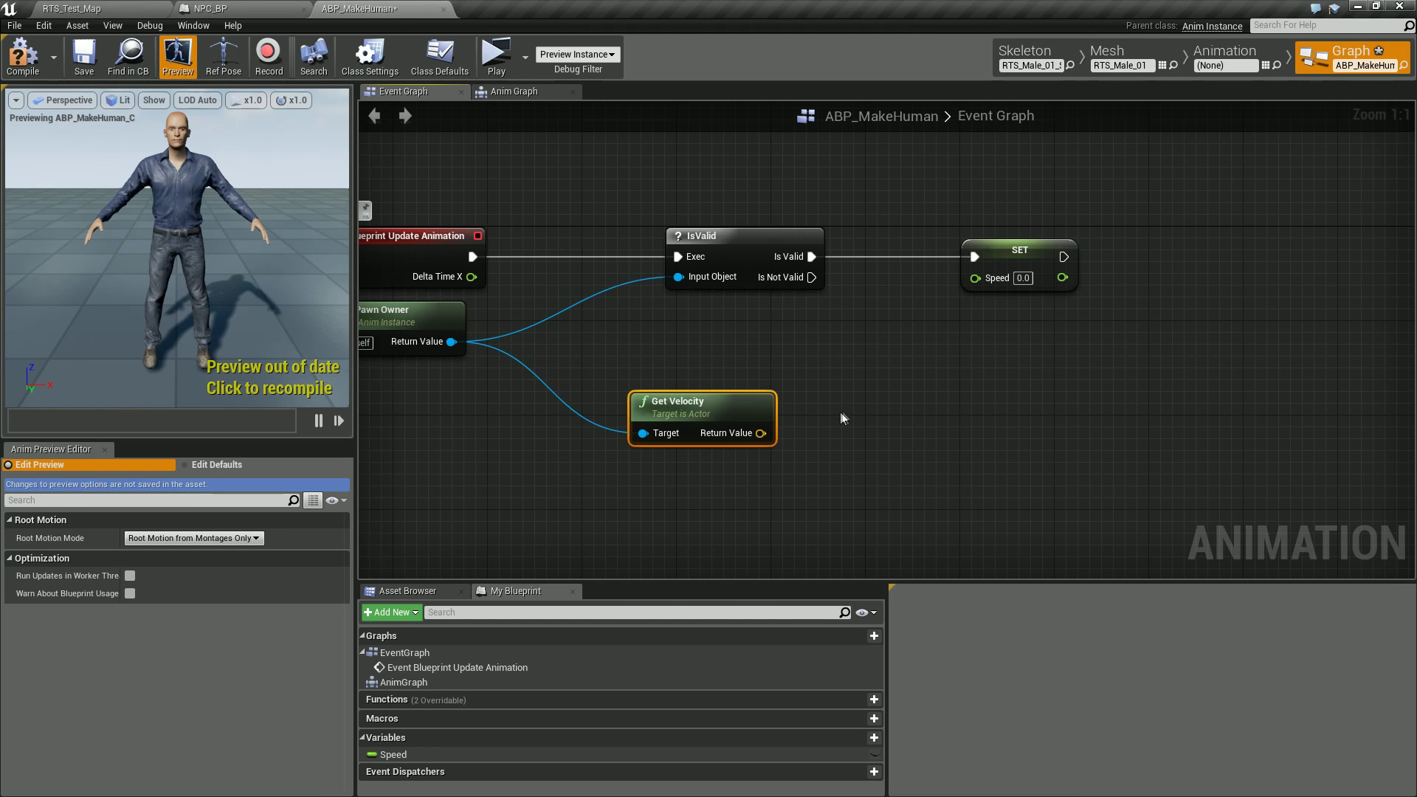
pyautogui.moveTo(761, 433); pyautogui.dragTo(800, 438)
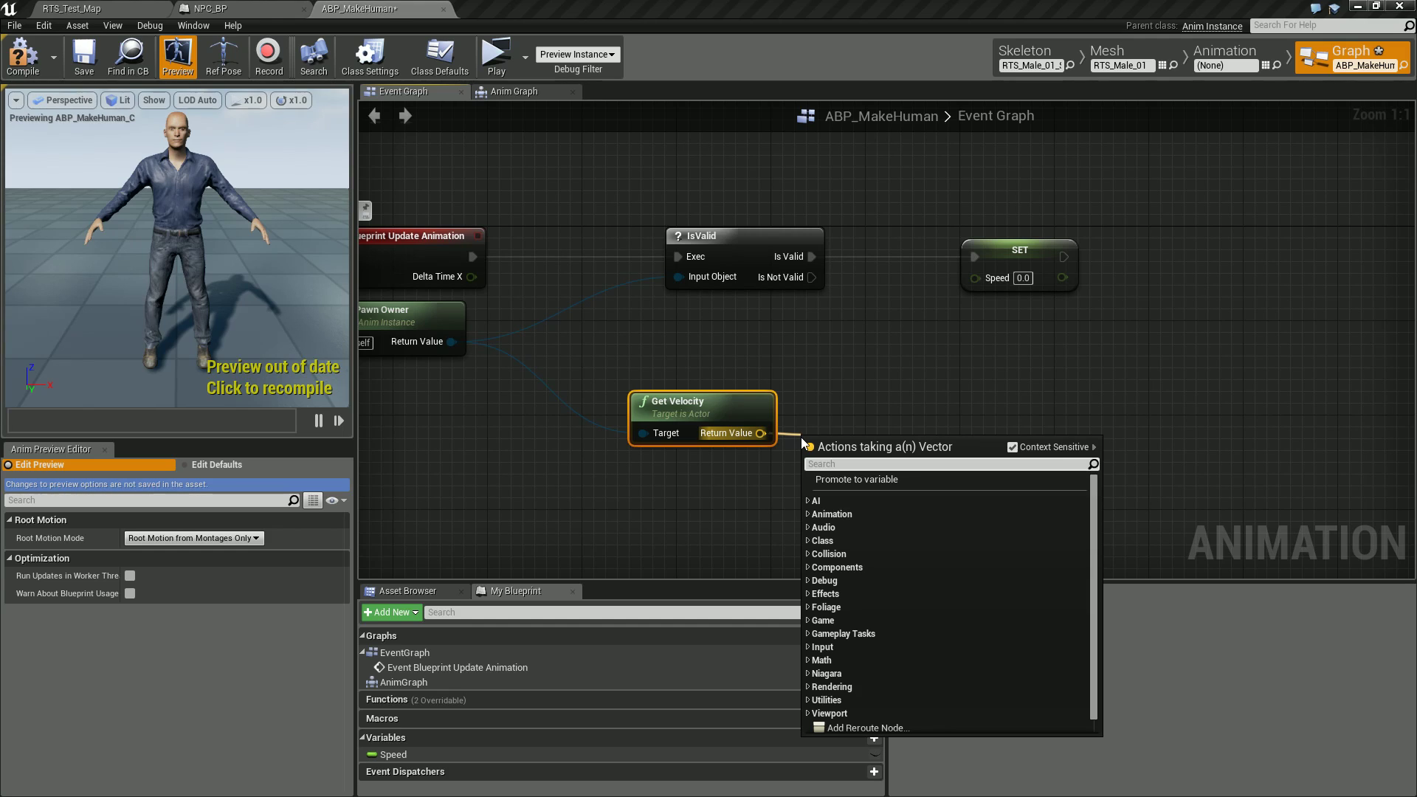
pyautogui.write('leng')
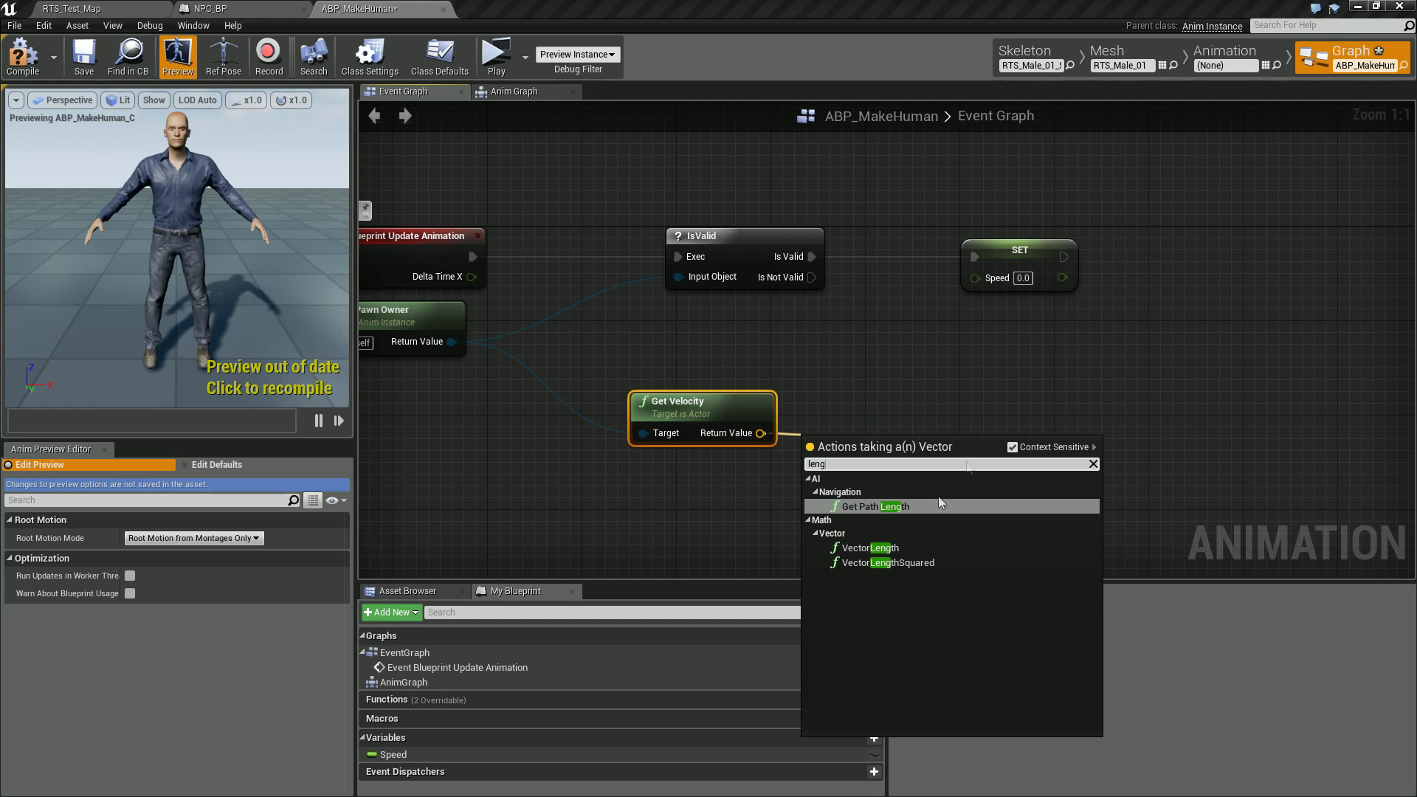
pyautogui.click(899, 547)
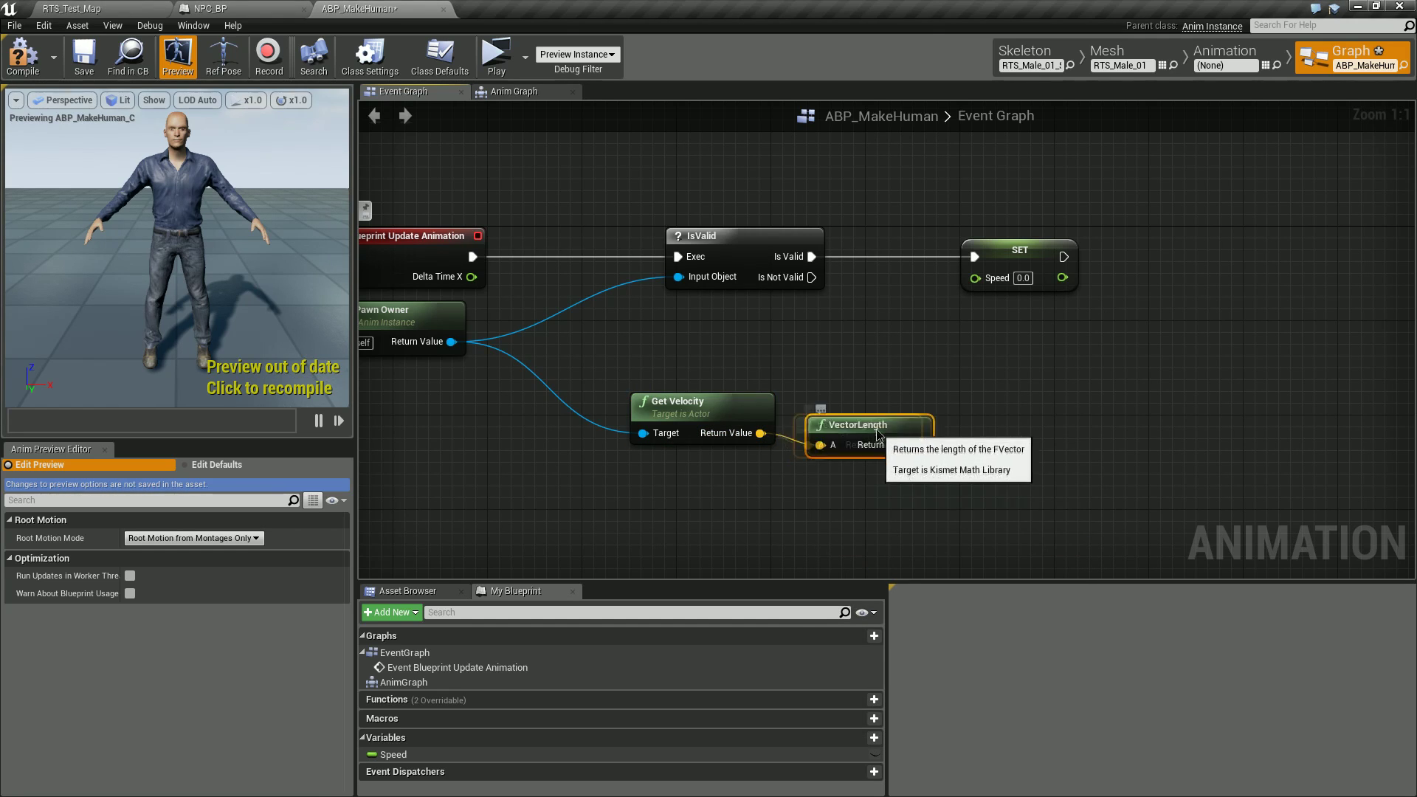
pyautogui.moveTo(877, 427)
pyautogui.mouseDown()
pyautogui.moveTo(989, 299)
pyautogui.moveTo(974, 279)
pyautogui.moveTo(1034, 251)
pyautogui.mouseUp()
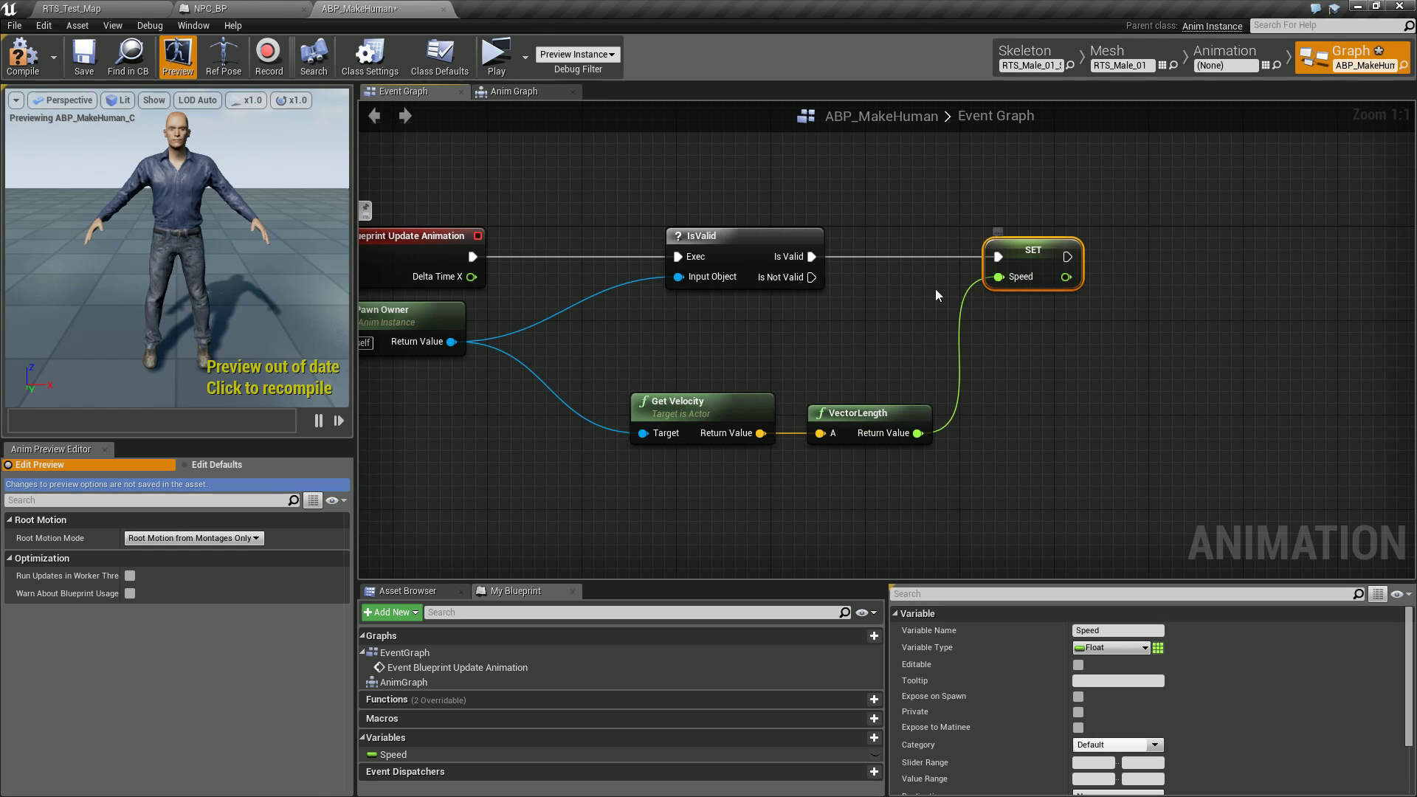
# Step: In the Anim Graph, drive BS_IdleWalkRun_MH with Speed into Final Animation Pose and compile
pyautogui.click(525, 92)
pyautogui.moveTo(575, 381); pyautogui.dragTo(726, 341, button='right')
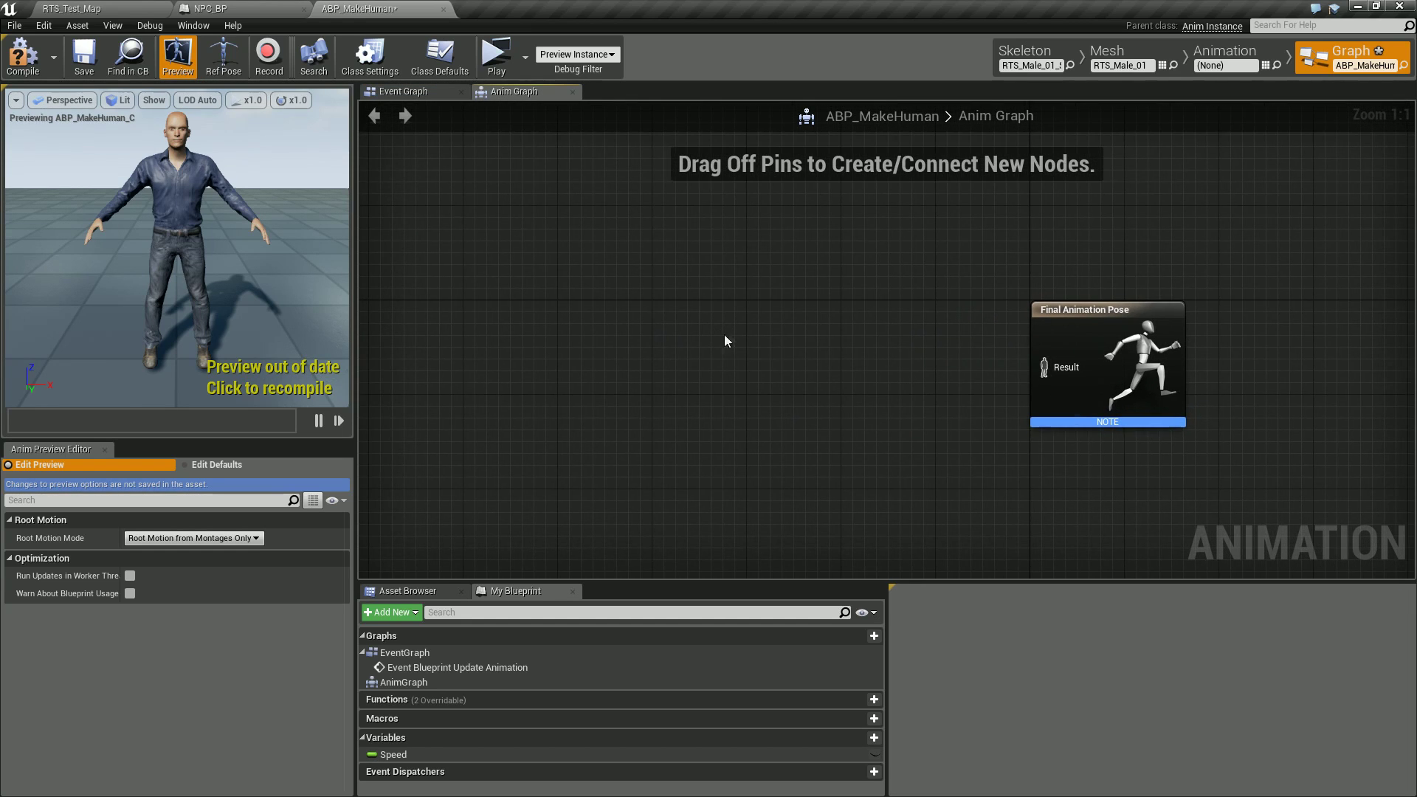
pyautogui.moveTo(401, 752); pyautogui.dragTo(569, 352)
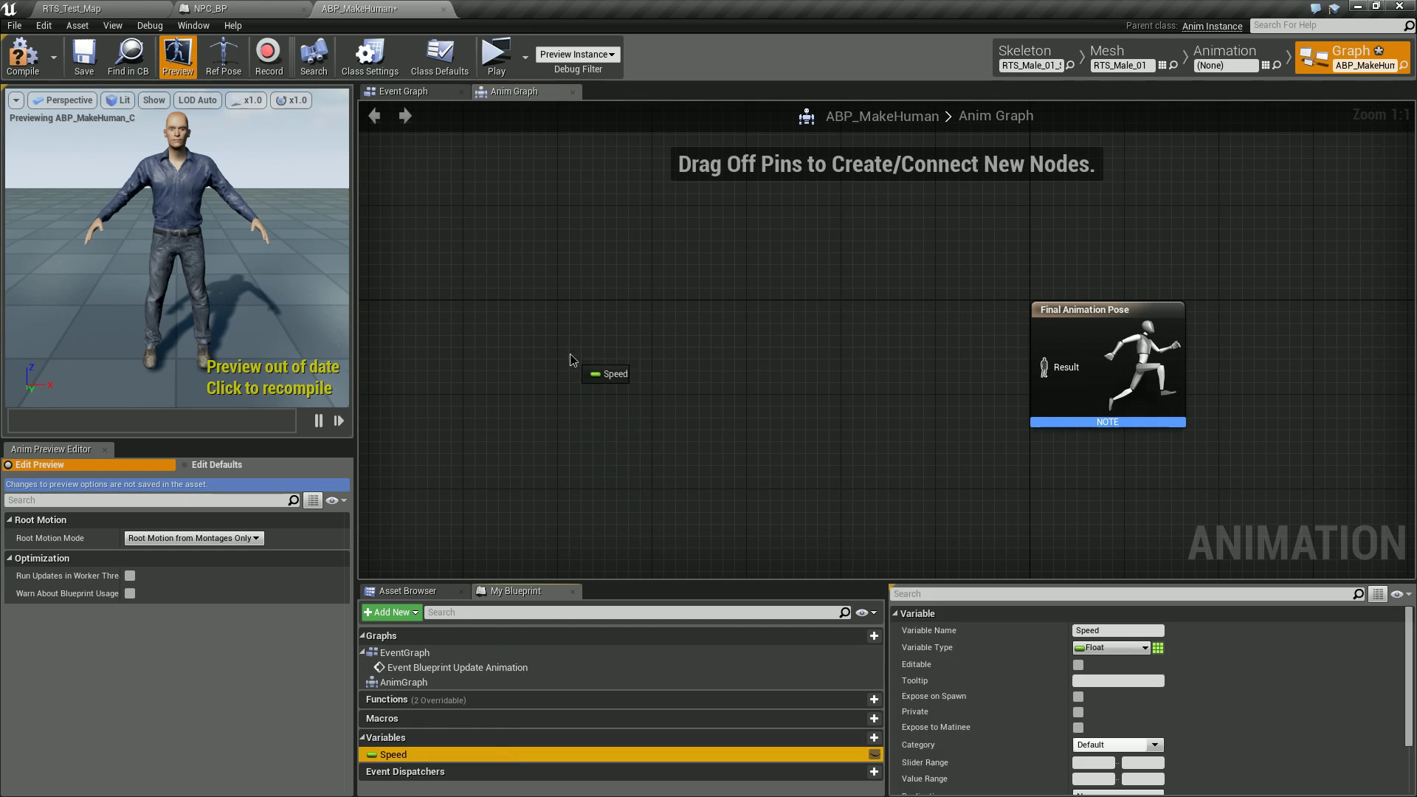
pyautogui.click(588, 377)
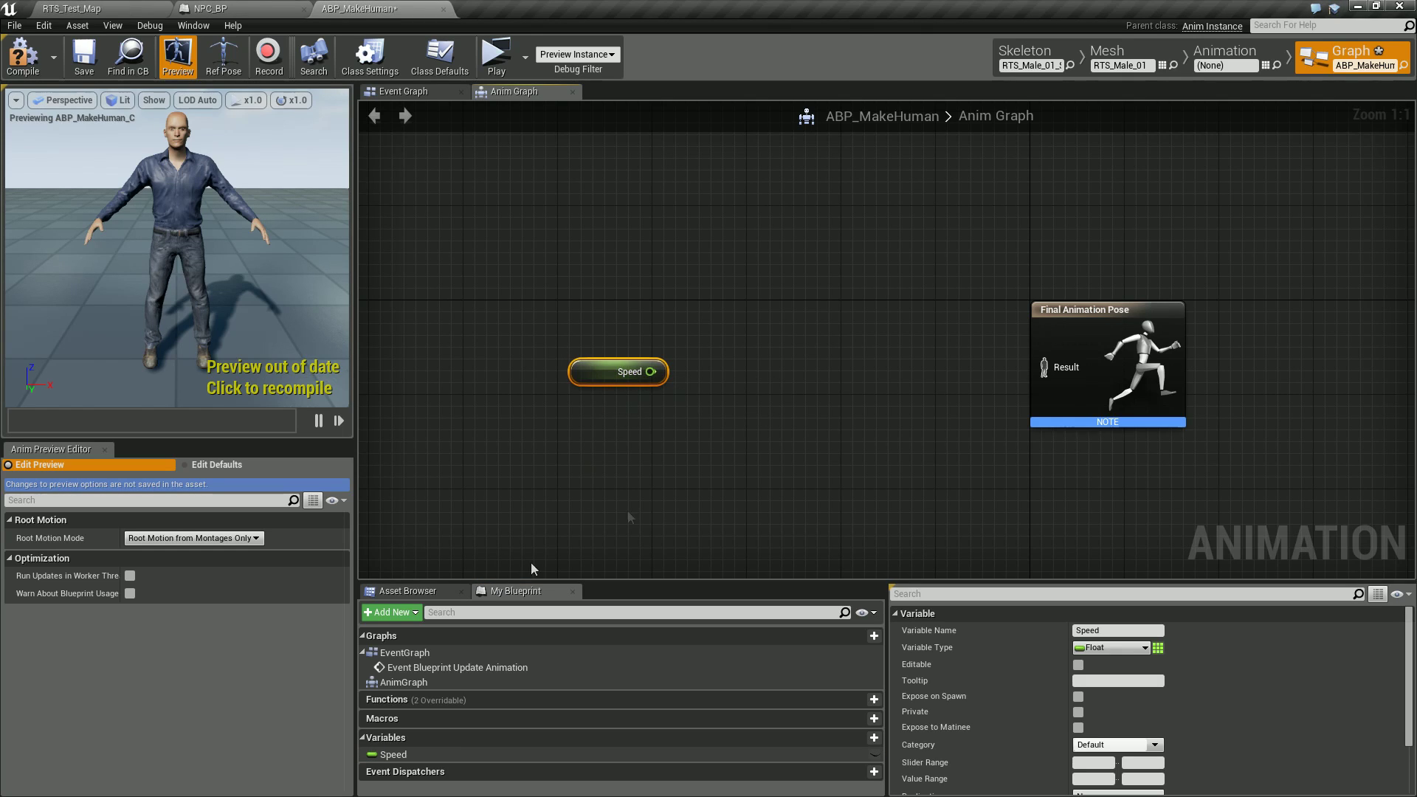
pyautogui.click(408, 590)
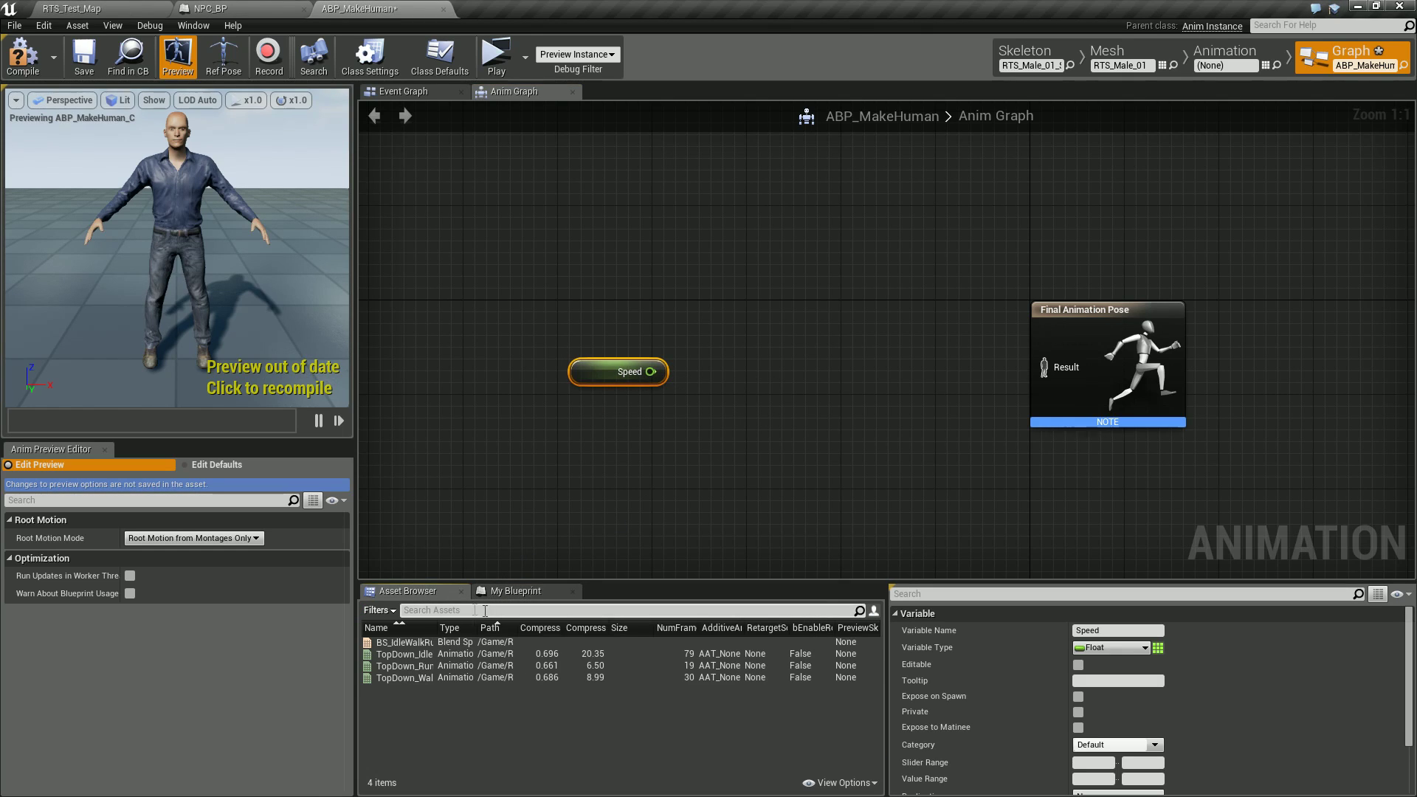
pyautogui.moveTo(399, 642); pyautogui.dragTo(773, 366)
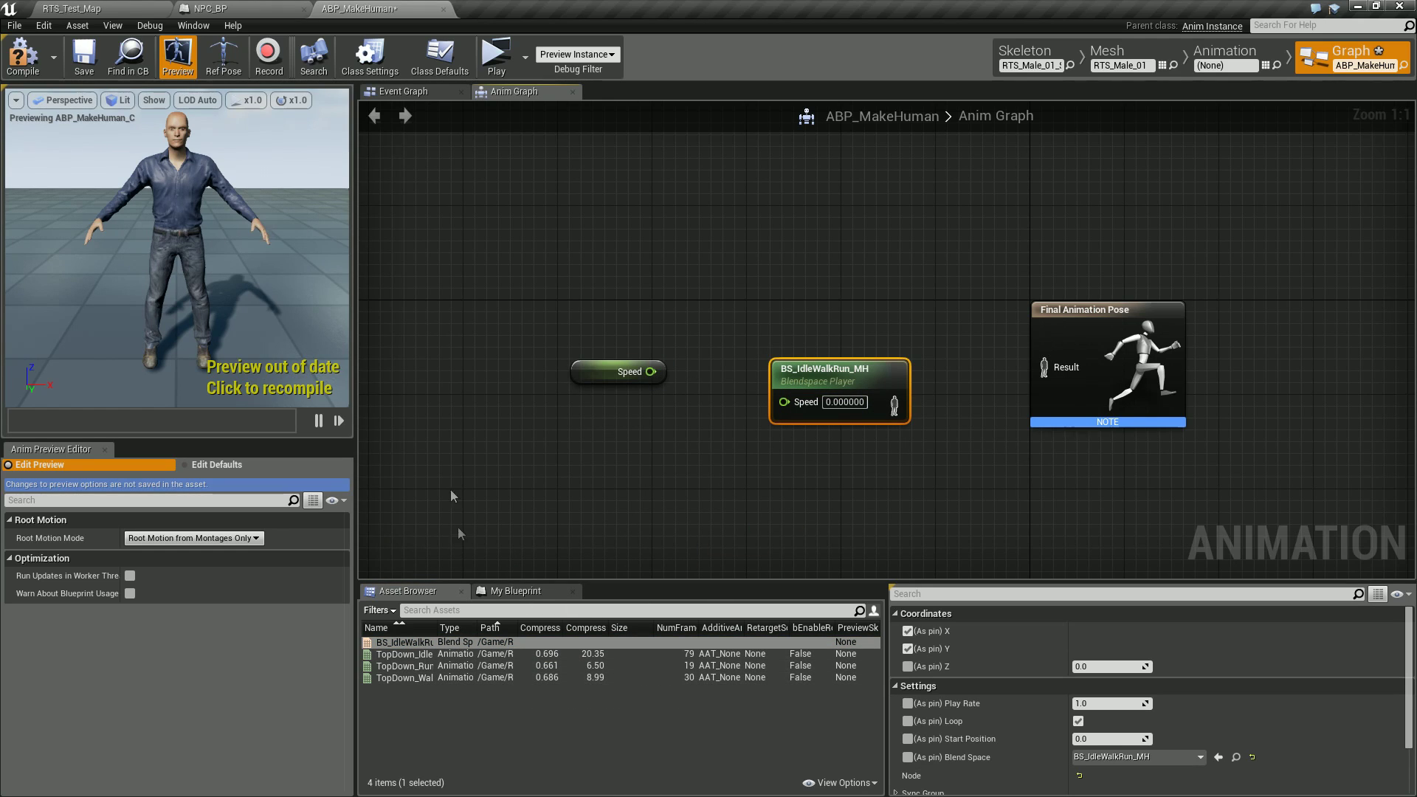
pyautogui.moveTo(809, 373); pyautogui.dragTo(819, 346)
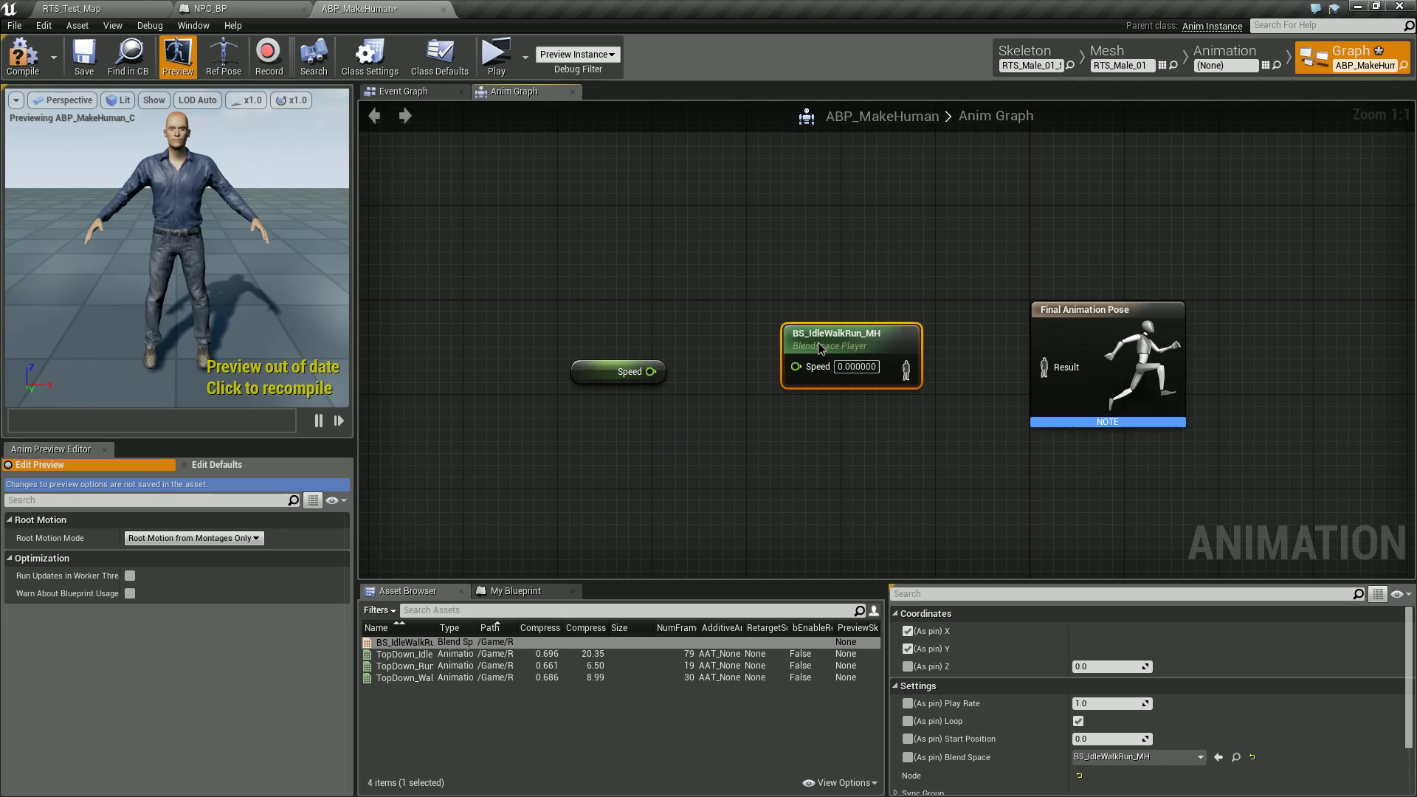
pyautogui.moveTo(652, 371); pyautogui.dragTo(797, 367)
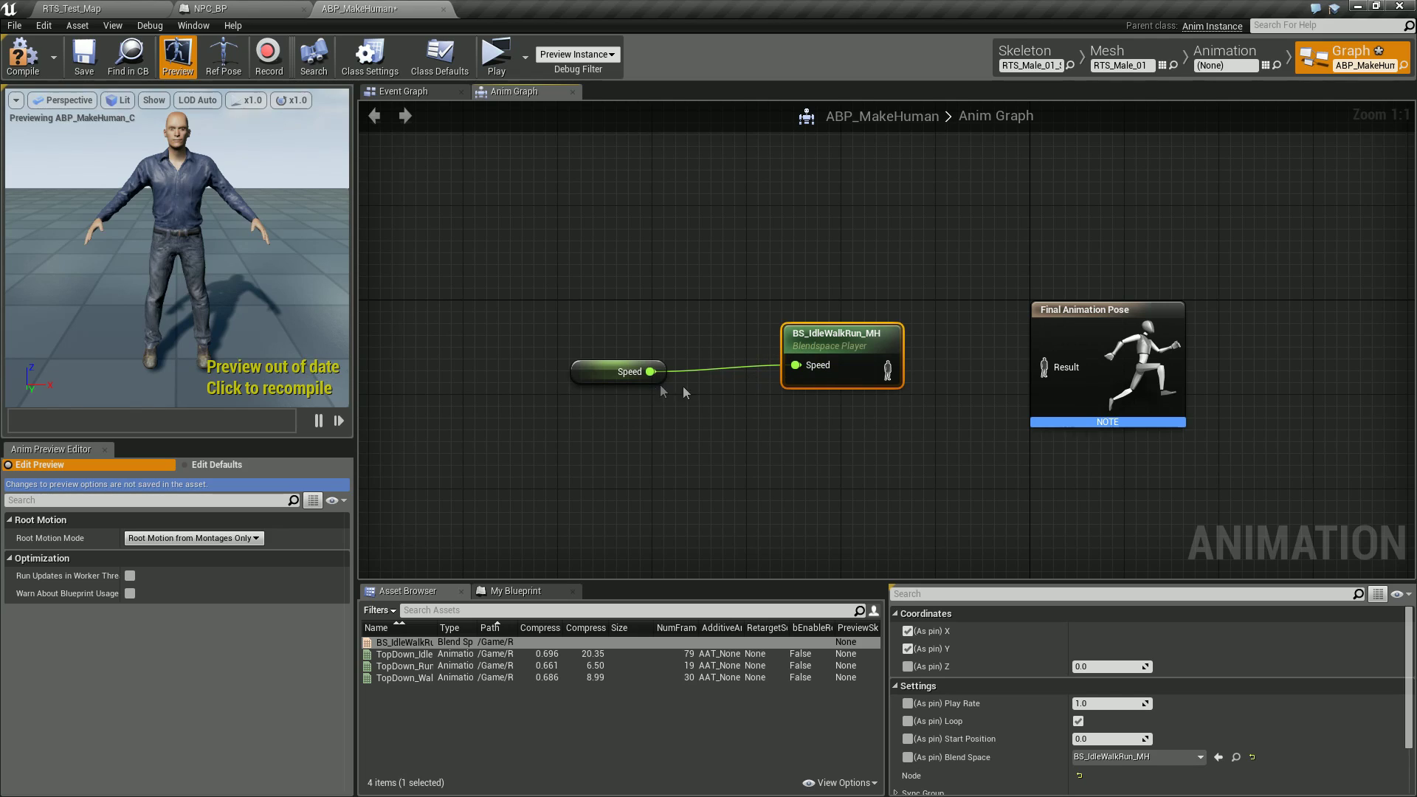
pyautogui.moveTo(887, 368); pyautogui.dragTo(1045, 367)
pyautogui.click(24, 56)
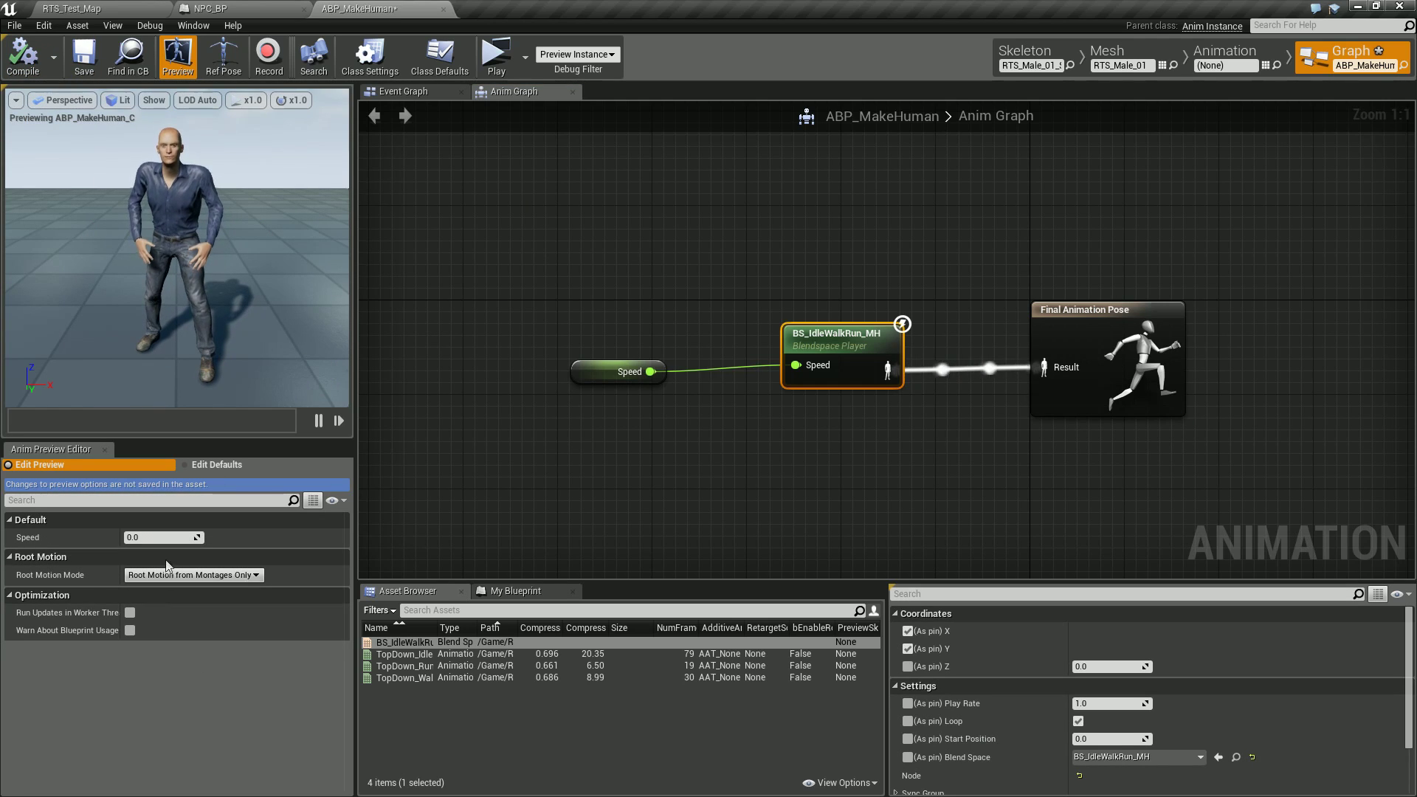
# Step: Test blending with the preview Speed value, reset it to zero, save and close ABP_MakeHuman
pyautogui.moveTo(163, 537); pyautogui.dragTo(188, 537)
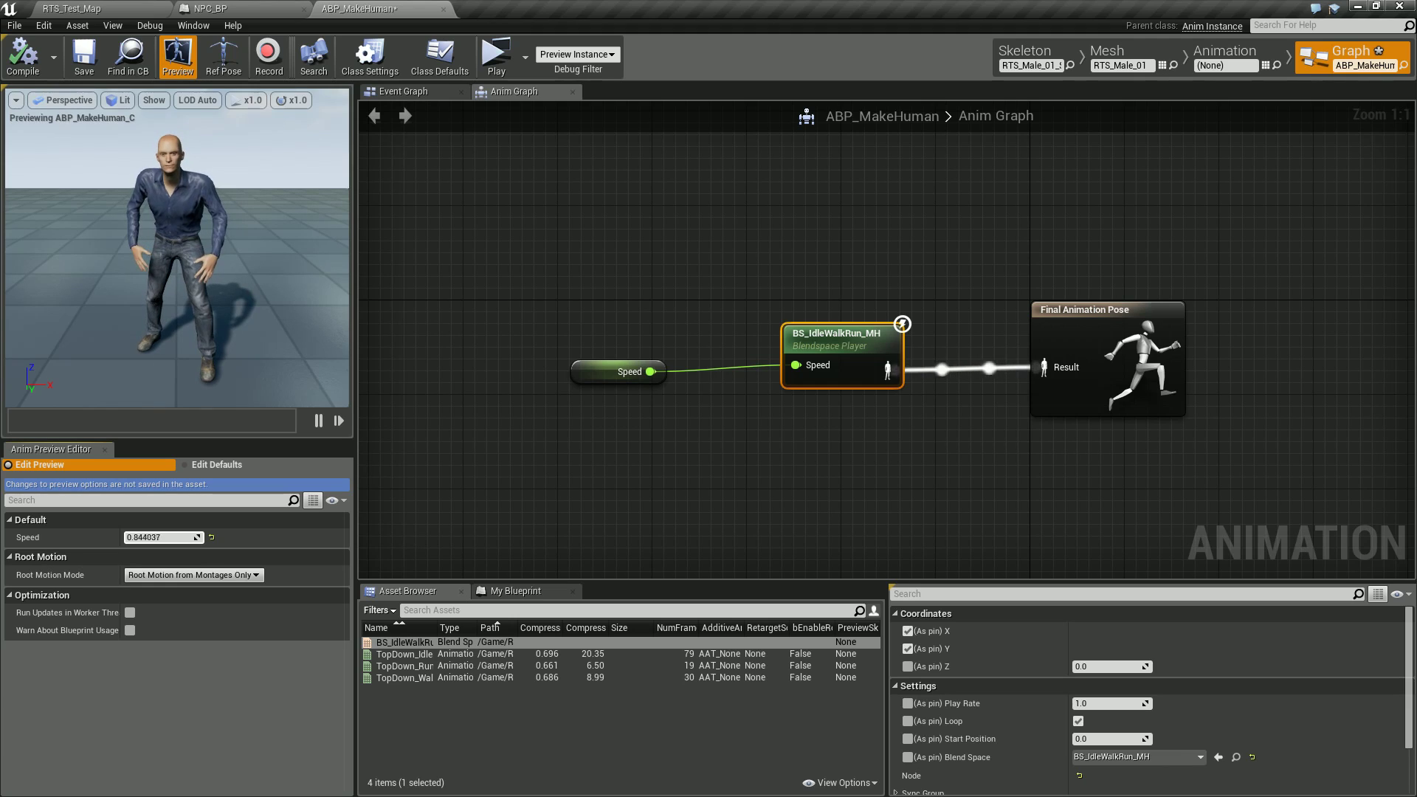
pyautogui.moveTo(188, 536)
pyautogui.mouseDown()
pyautogui.moveTo(255, 537)
pyautogui.moveTo(166, 537)
pyautogui.mouseUp()
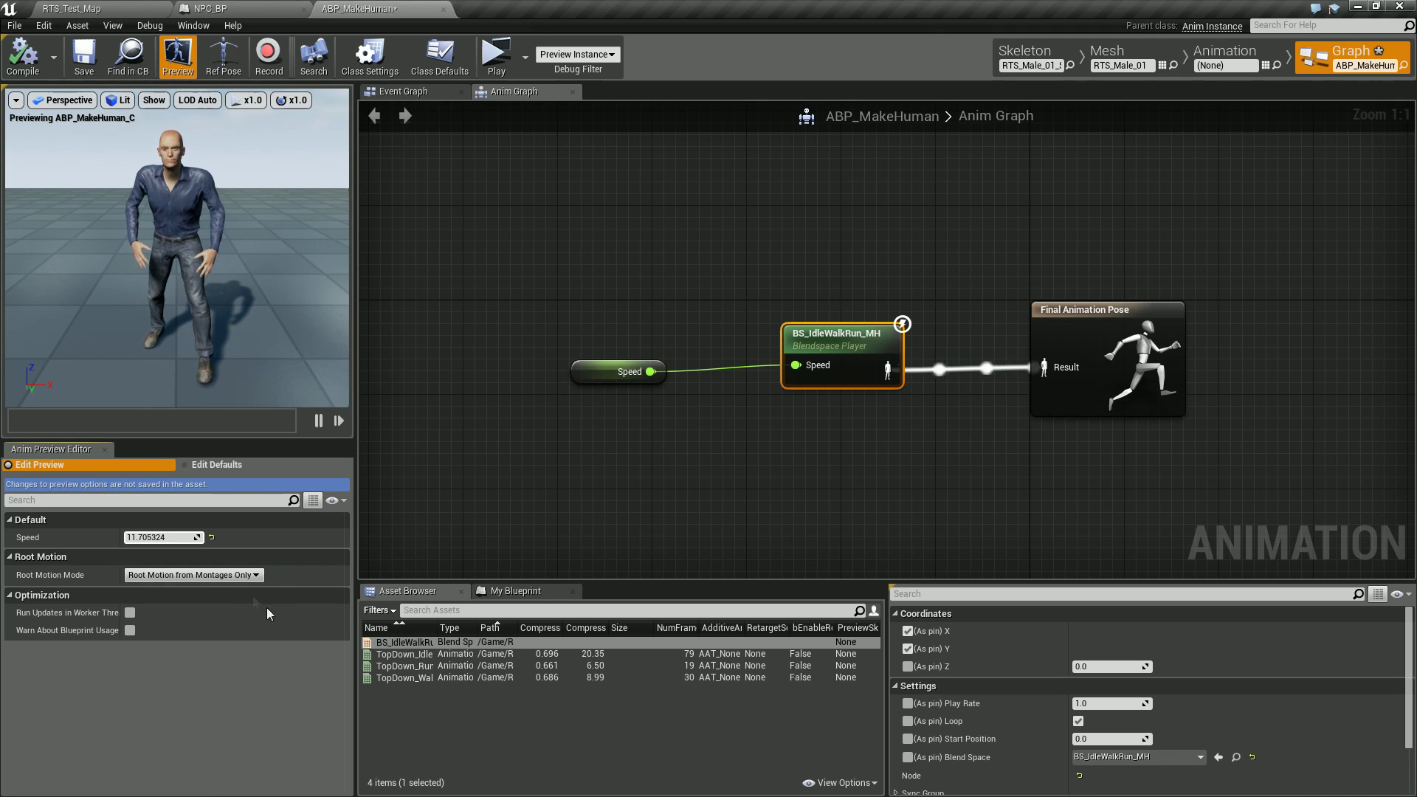
pyautogui.click(211, 537)
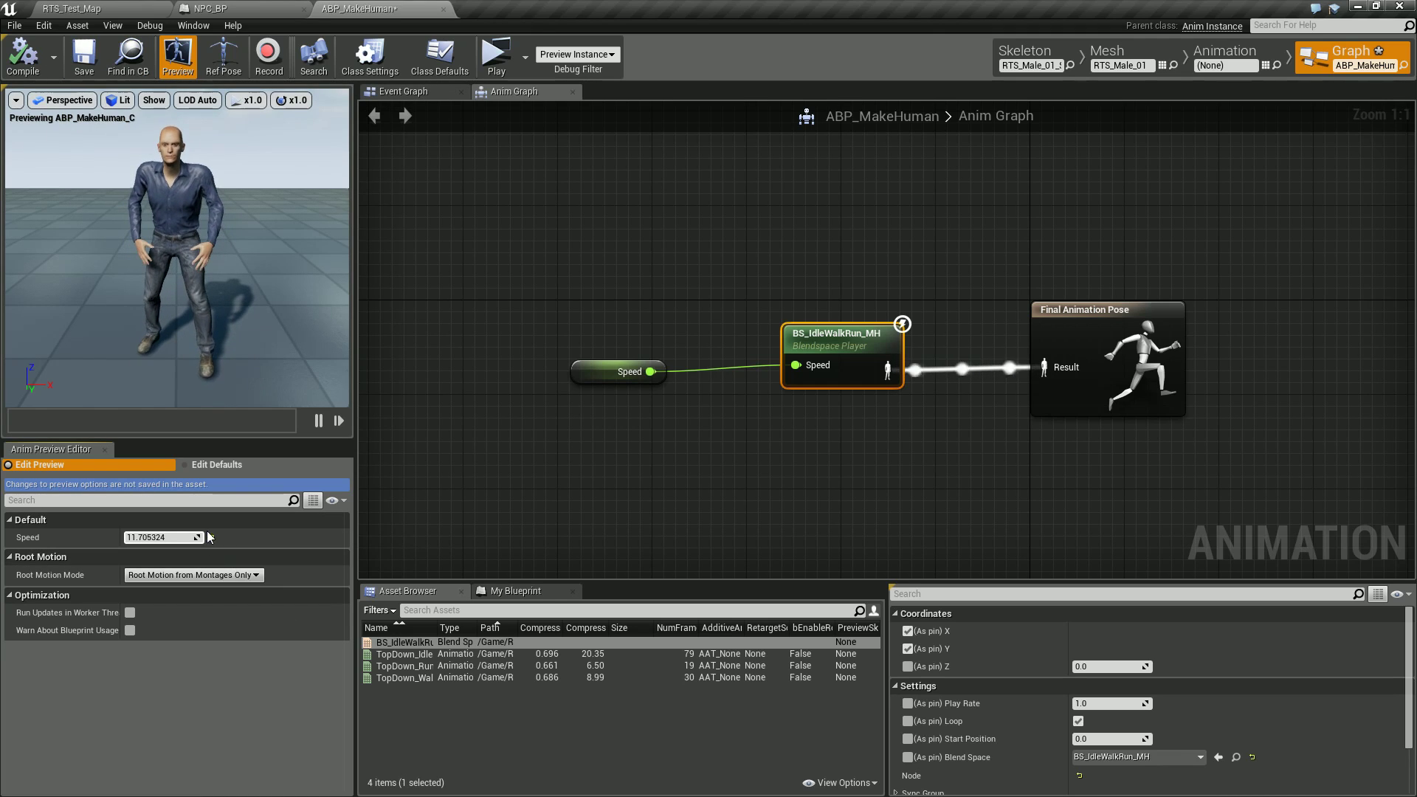
pyautogui.click(85, 58)
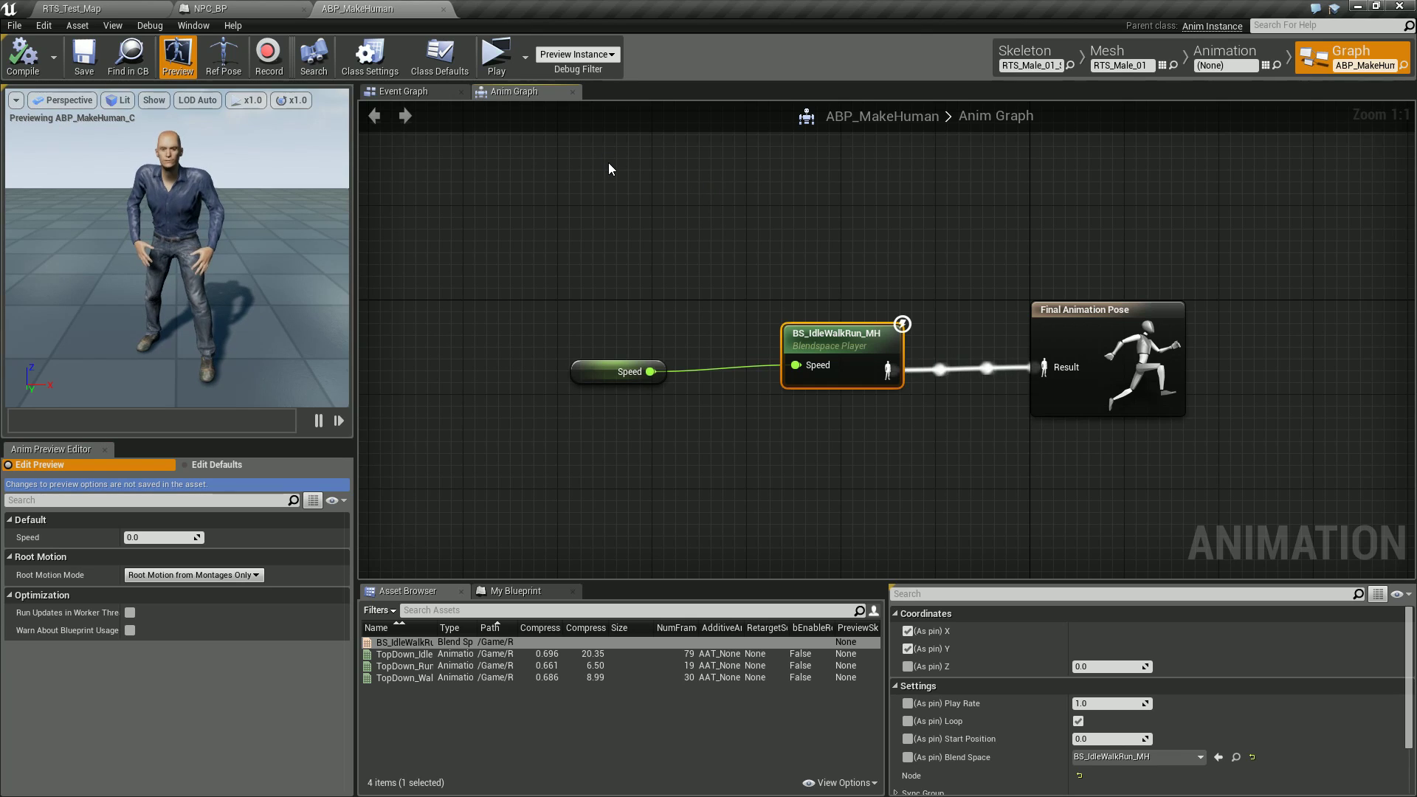
pyautogui.click(444, 10)
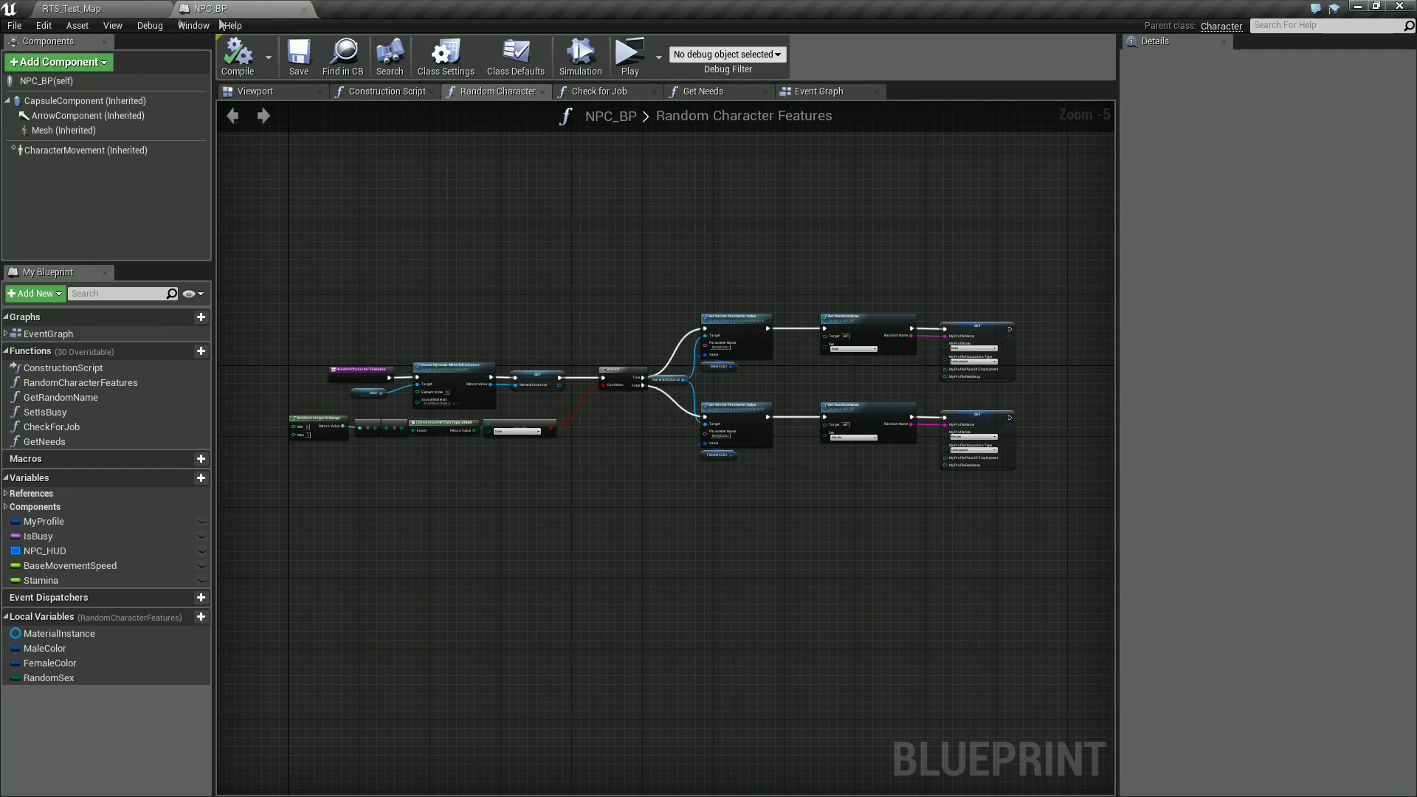
pyautogui.click(69, 9)
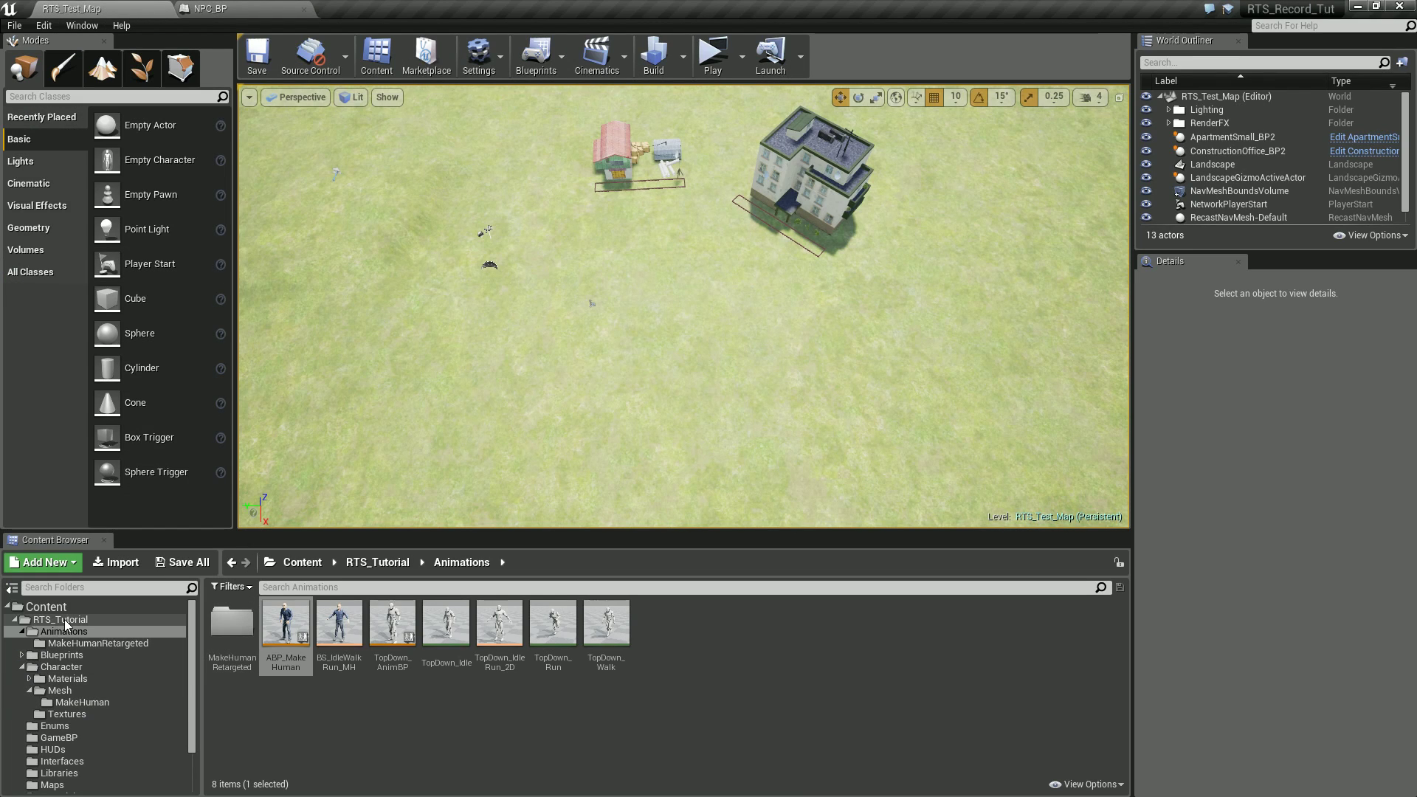
pyautogui.click(73, 661)
pyautogui.doubleClick(233, 626)
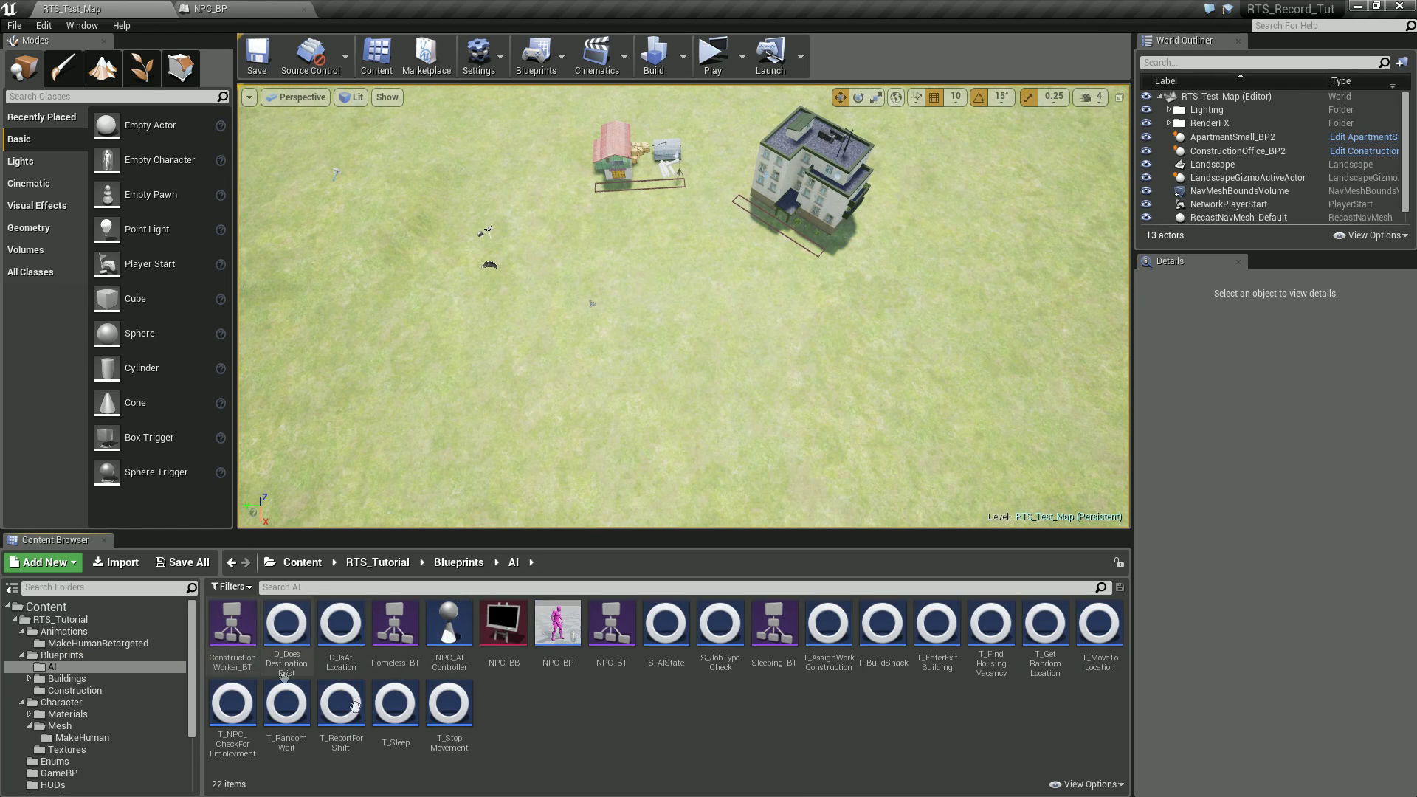
pyautogui.doubleClick(576, 627)
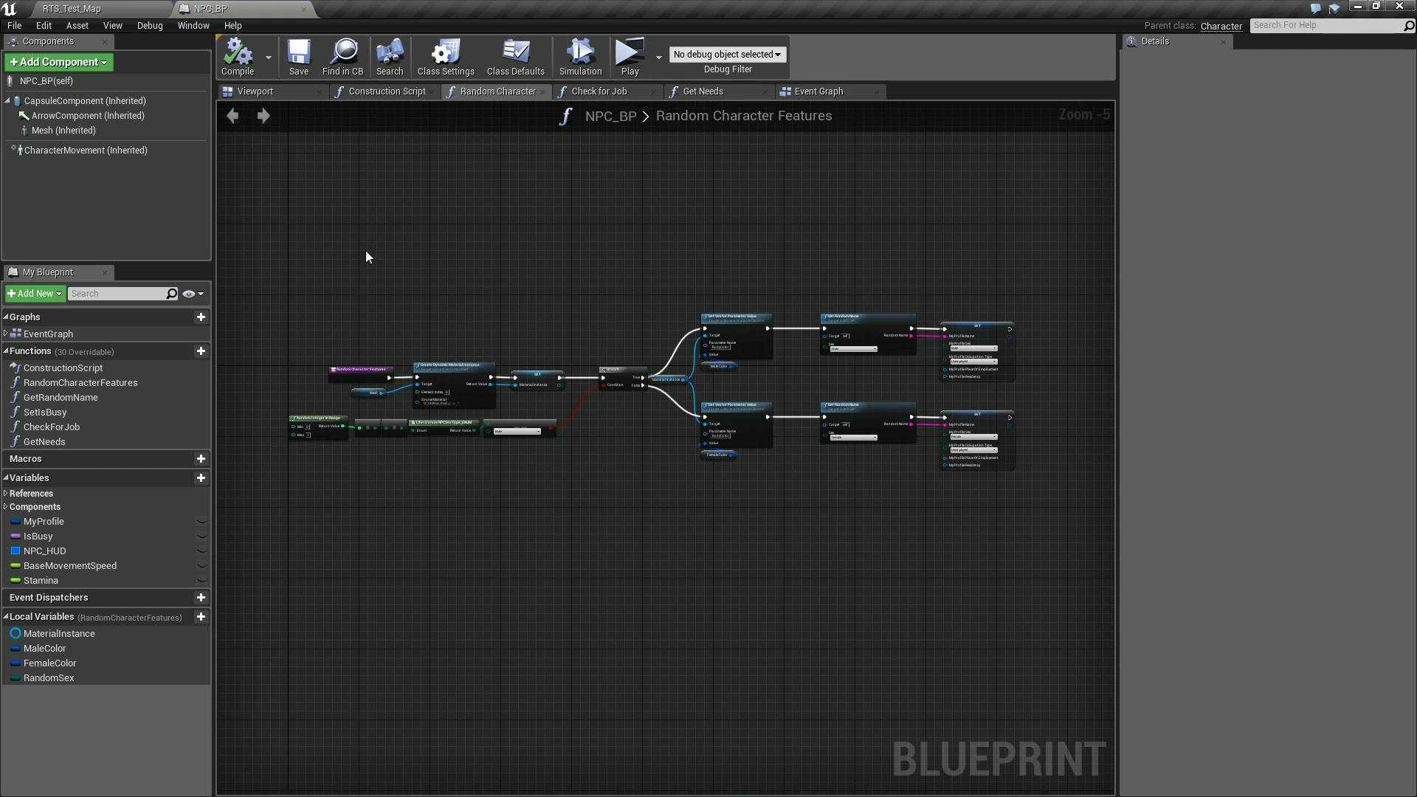
pyautogui.click(389, 92)
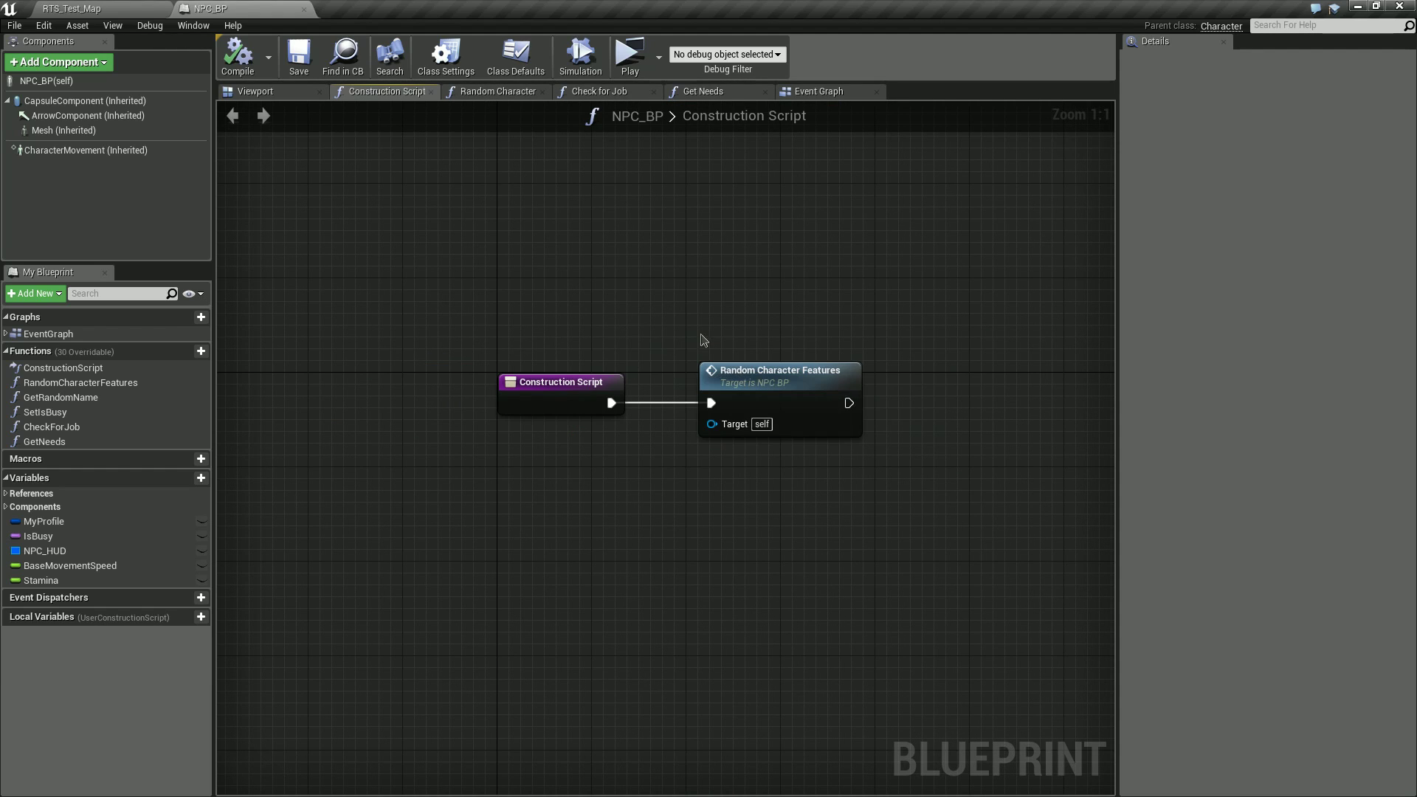
pyautogui.moveTo(709, 338); pyautogui.dragTo(598, 332, button='right')
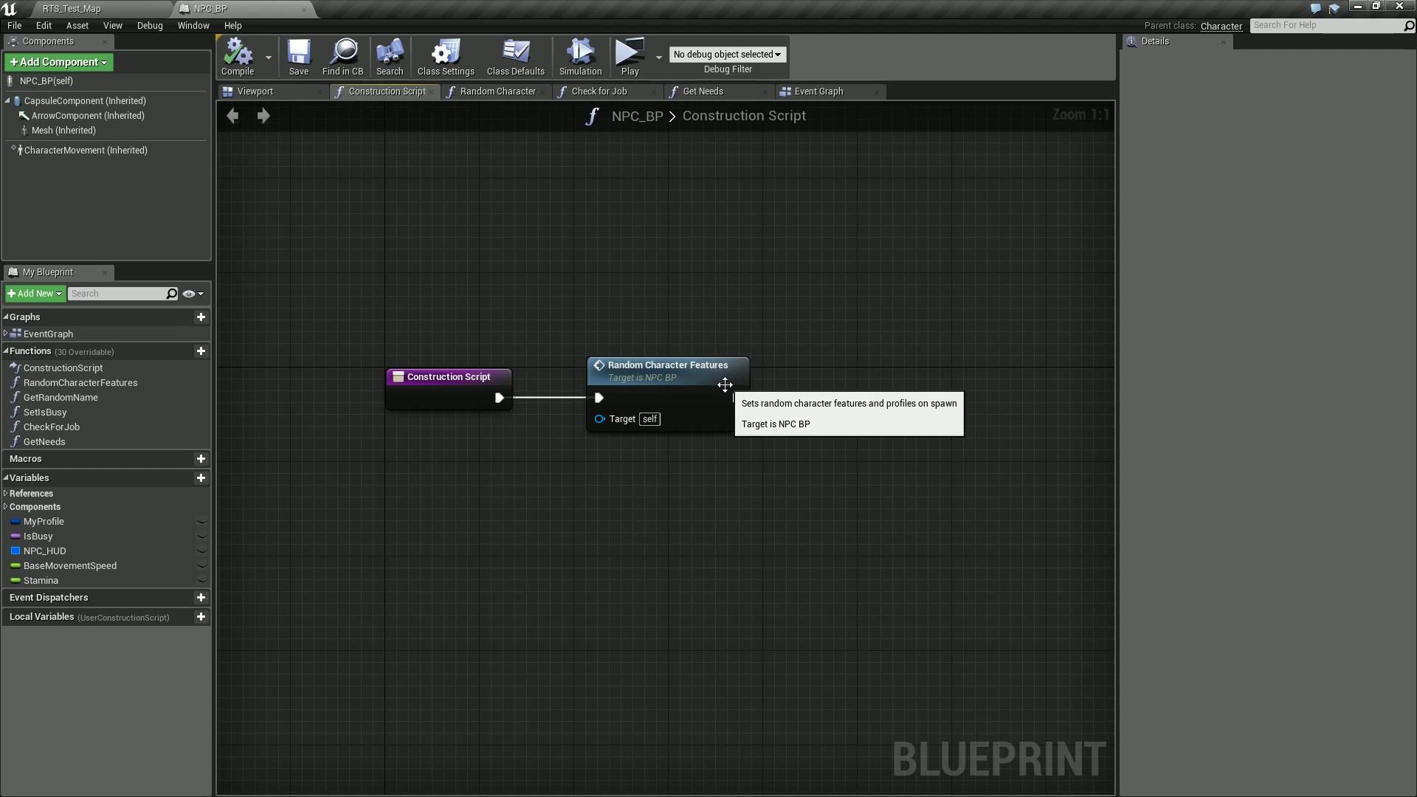
pyautogui.doubleClick(676, 368)
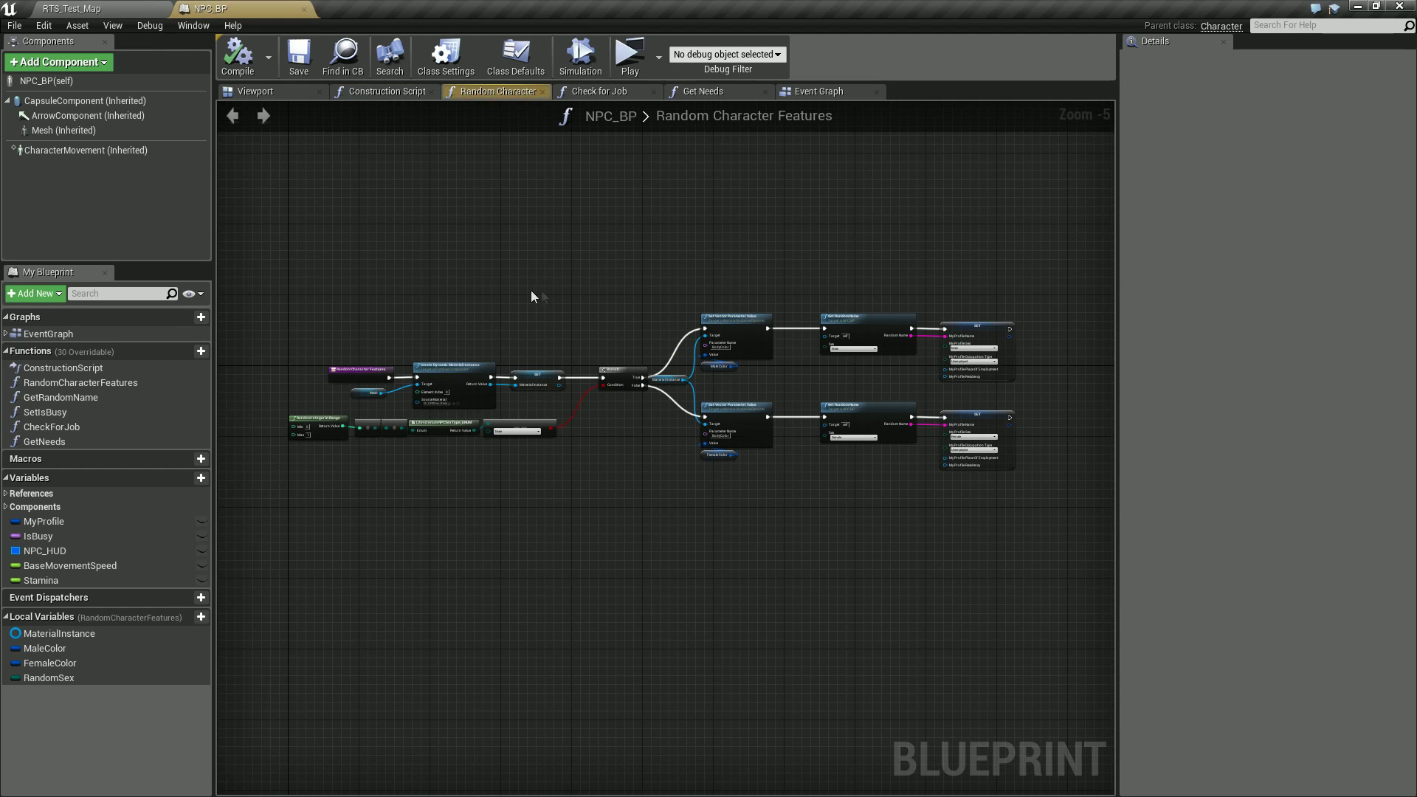
pyautogui.scroll(1, 531, 299)
pyautogui.scroll(1, 534, 324)
# Step: Delete the Create Dynamic Material Instance and Mesh nodes from the Random Character Features graph
pyautogui.moveTo(536, 325); pyautogui.dragTo(448, 321, button='right')
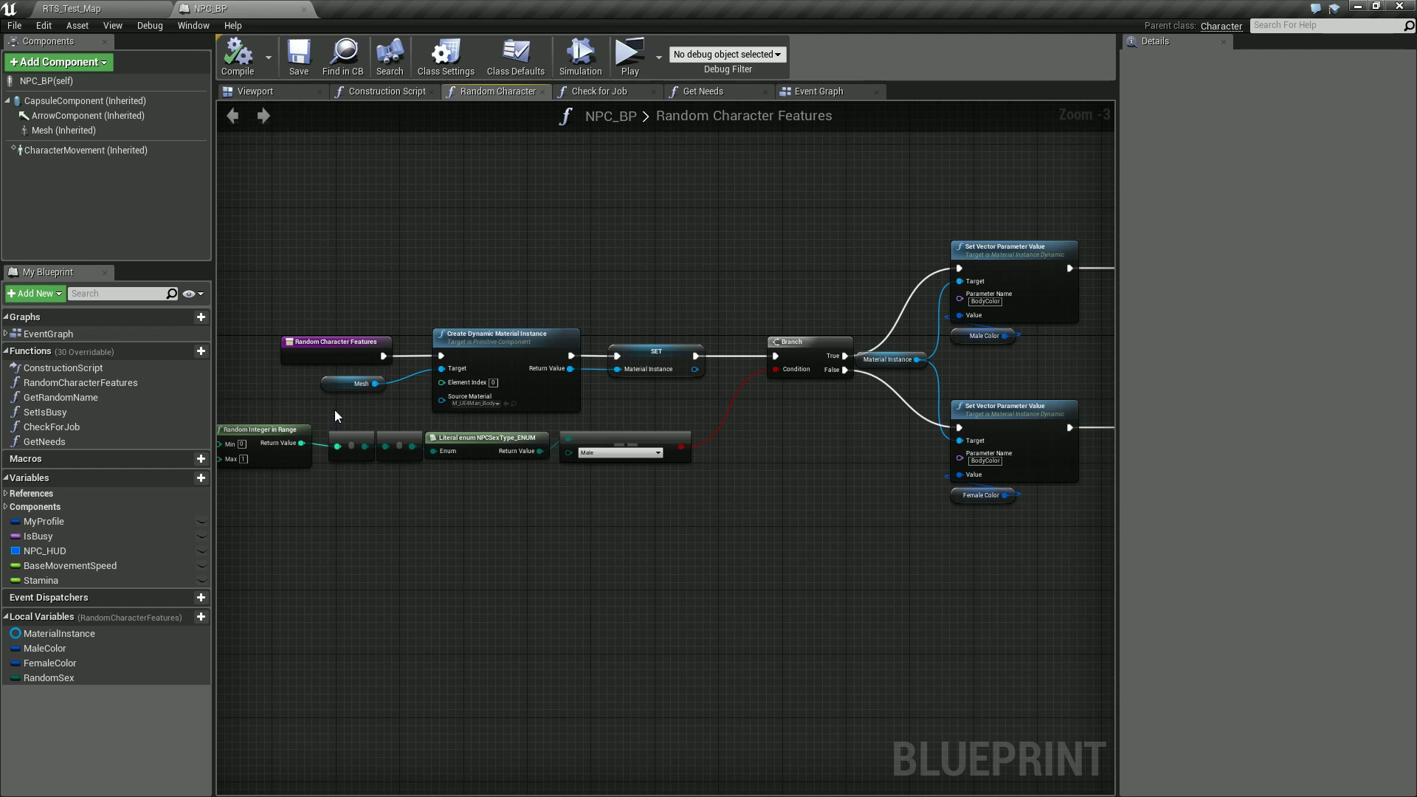
pyautogui.moveTo(365, 413); pyautogui.dragTo(510, 365)
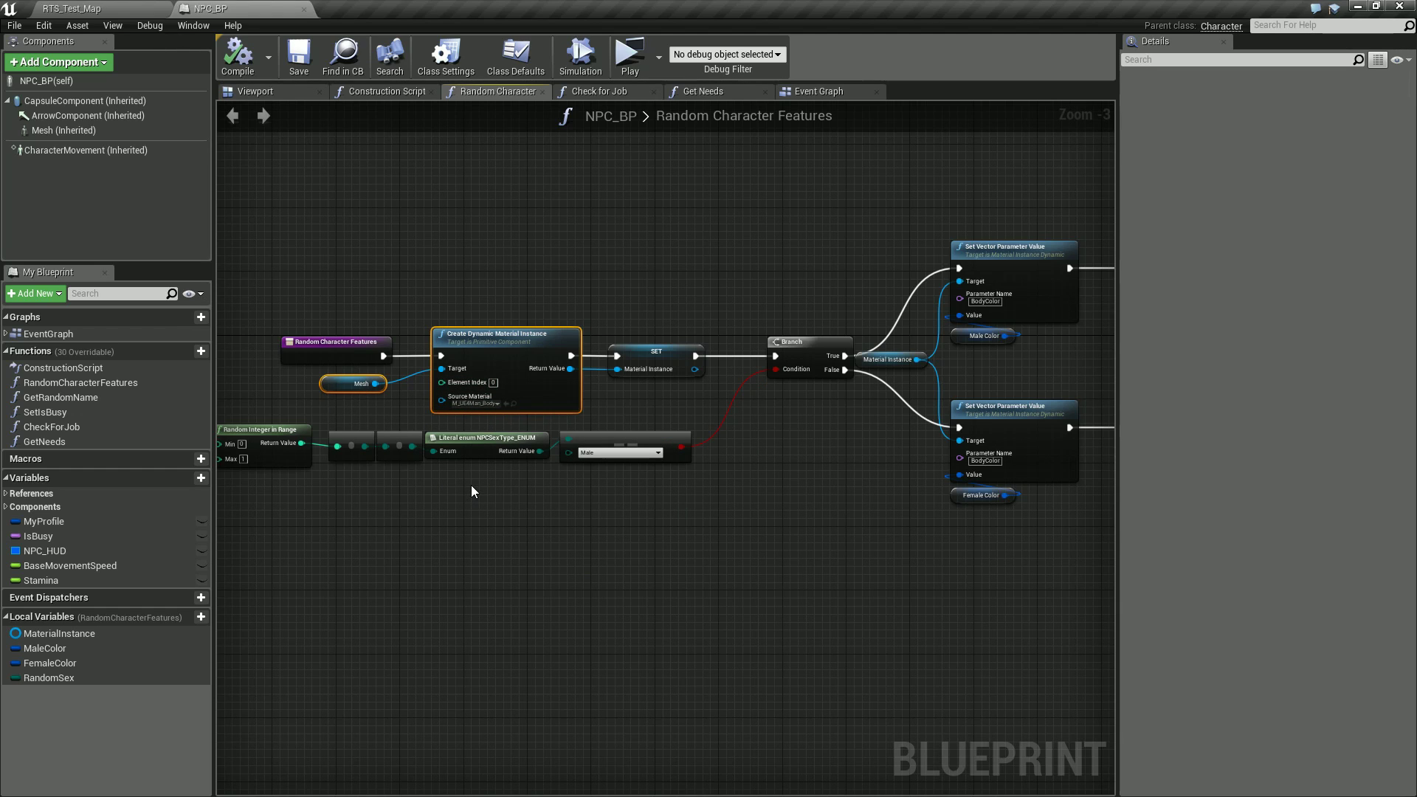
pyautogui.press('Delete')
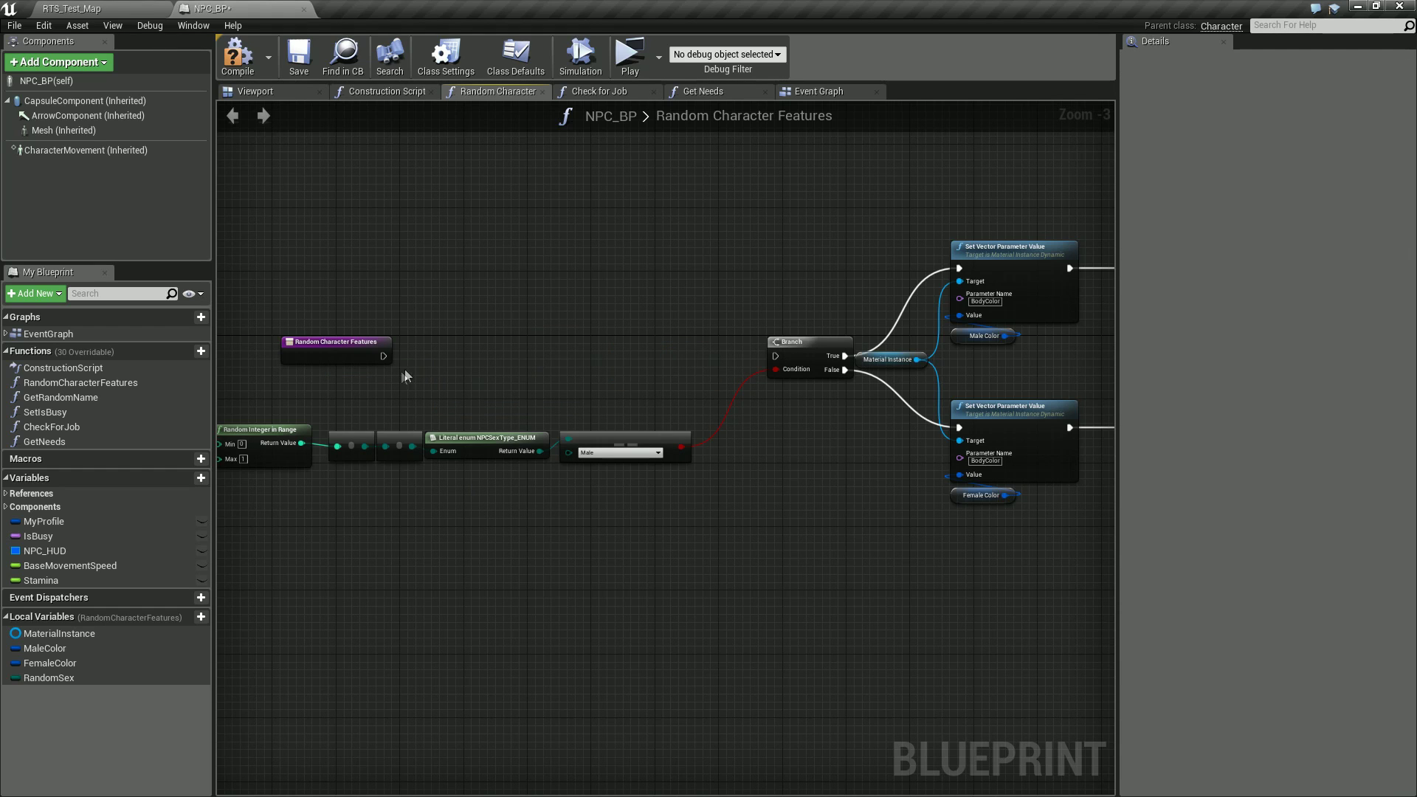
# Step: Delete the body-colour SET and Set Vector Parameter Value nodes, shifting the entry and name nodes right
pyautogui.moveTo(405, 376); pyautogui.dragTo(510, 347, button='right')
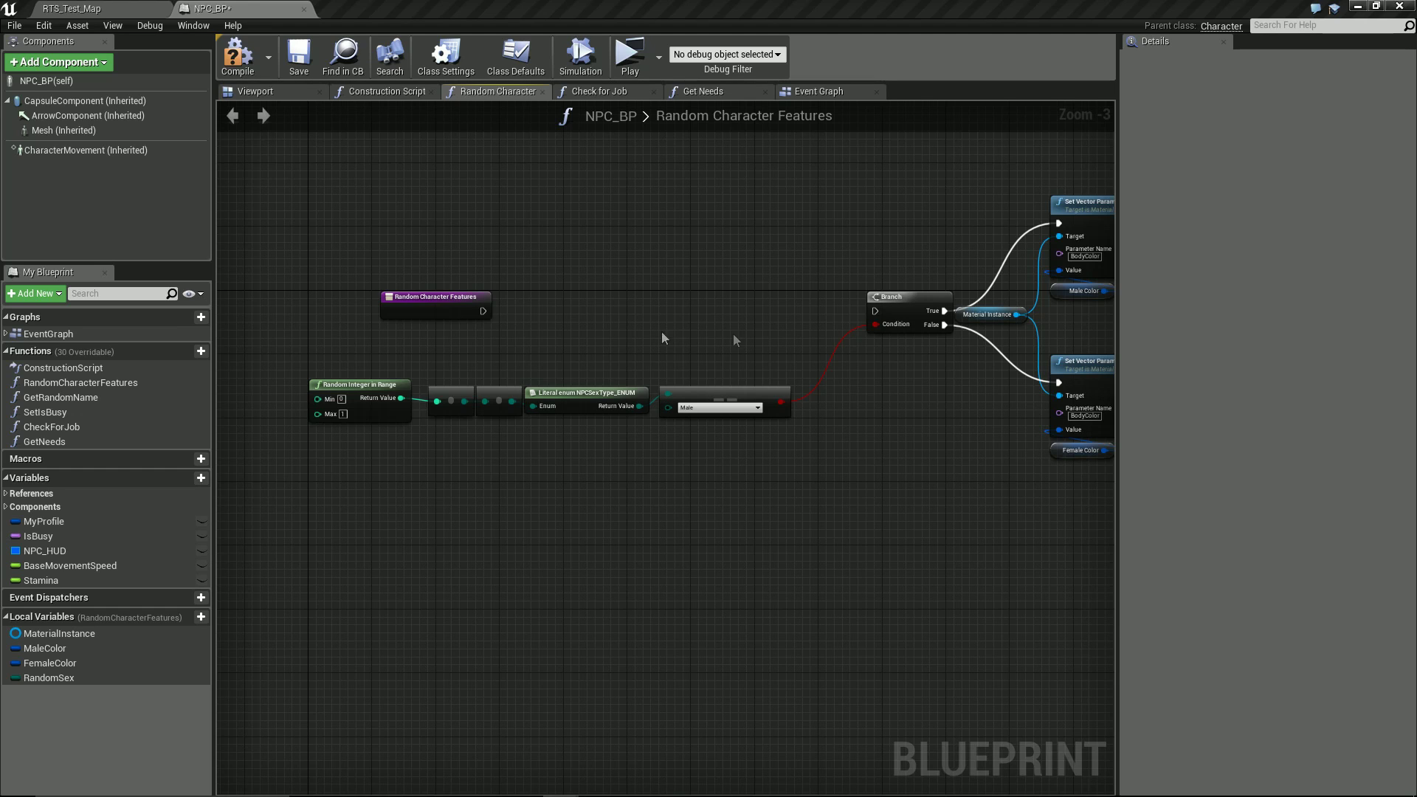
pyautogui.moveTo(460, 301)
pyautogui.mouseDown()
pyautogui.moveTo(895, 330)
pyautogui.moveTo(875, 311)
pyautogui.mouseUp()
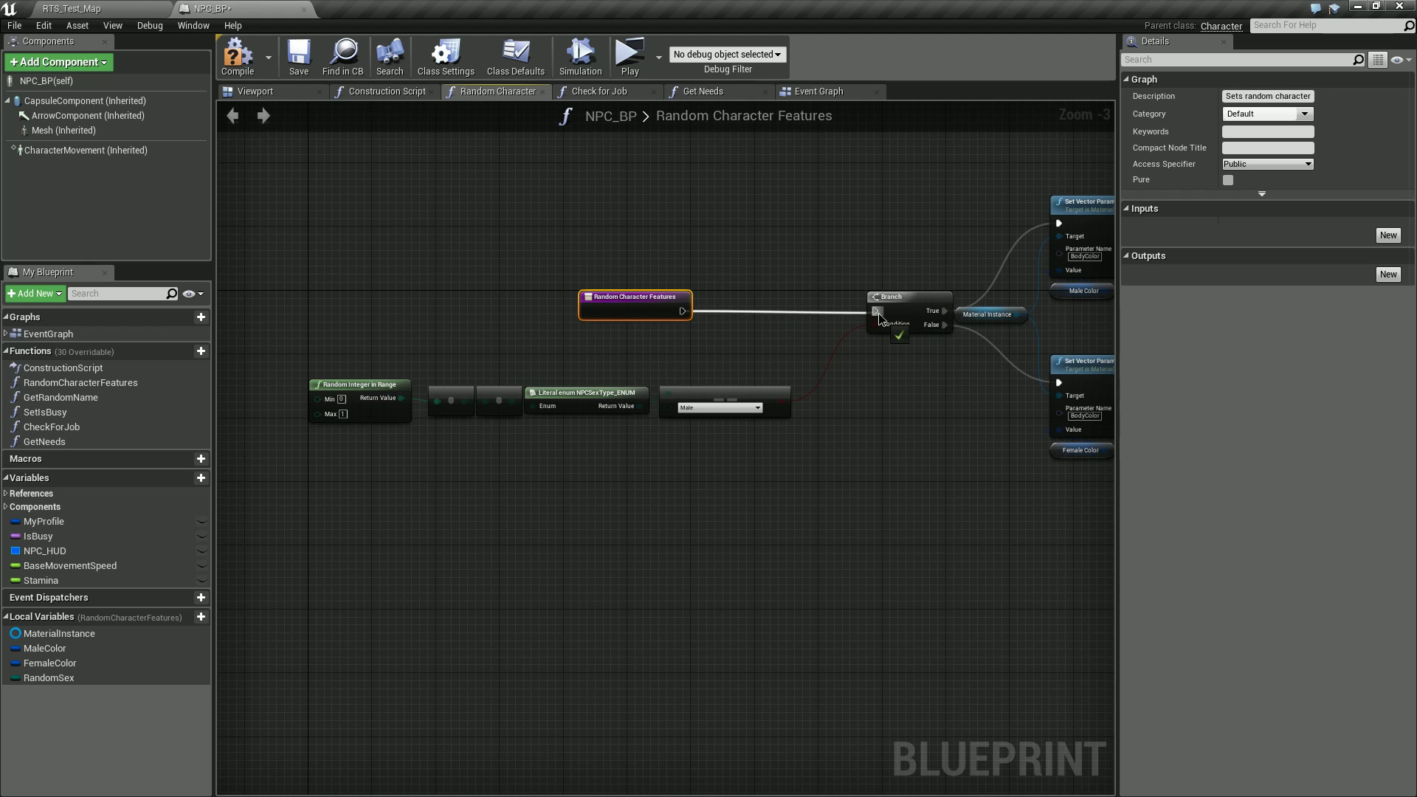
pyautogui.moveTo(871, 458); pyautogui.dragTo(348, 462, button='right')
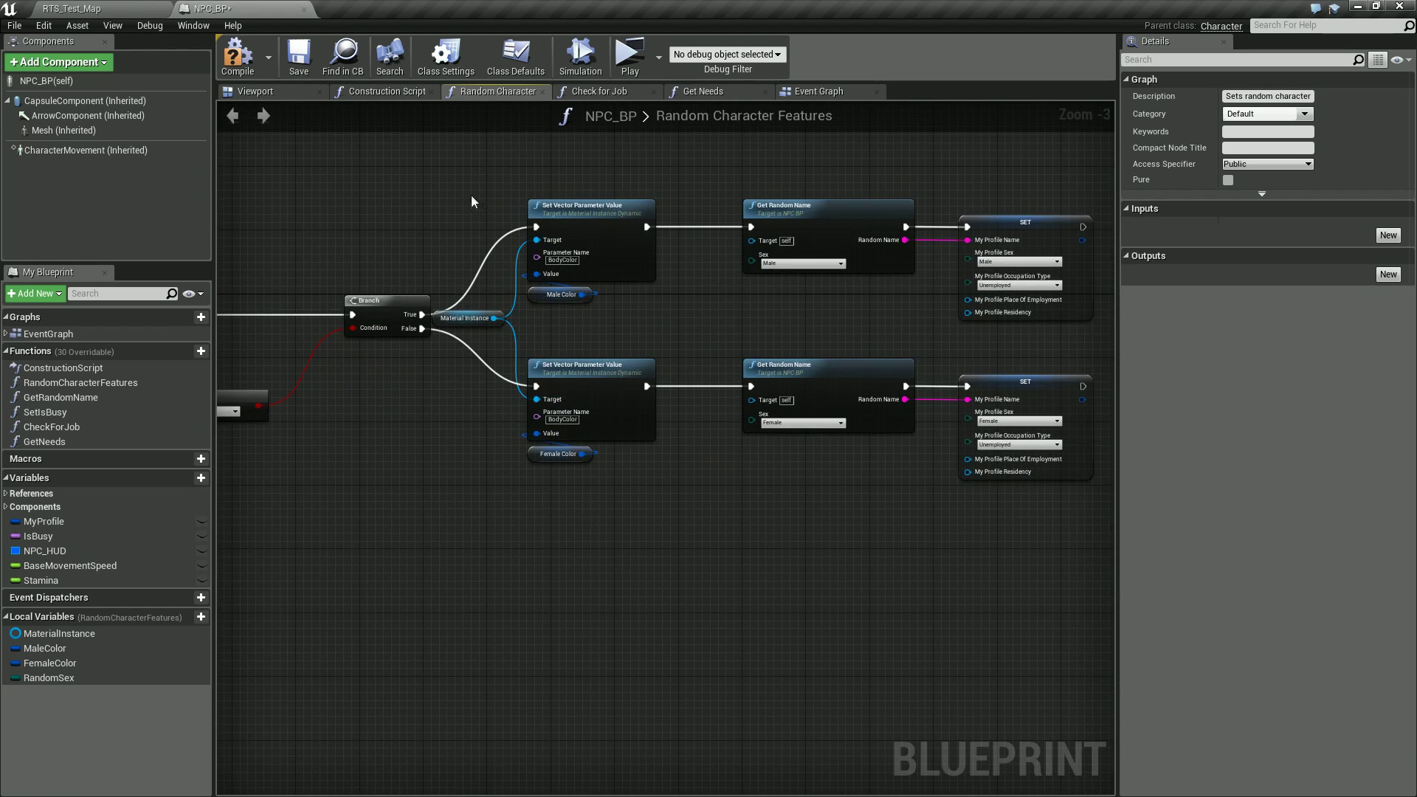
pyautogui.moveTo(509, 287); pyautogui.dragTo(615, 501)
pyautogui.press('Delete')
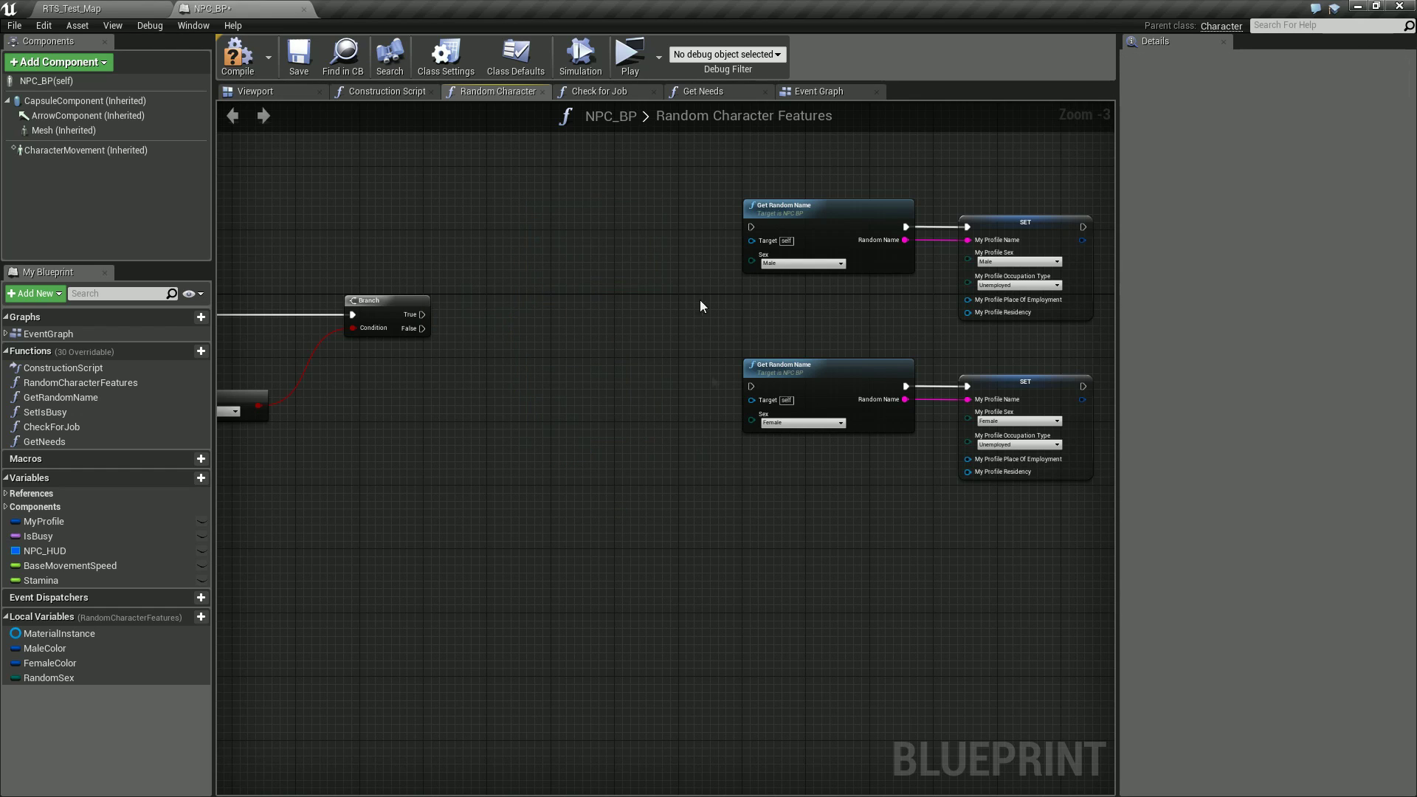
pyautogui.moveTo(700, 188); pyautogui.dragTo(1097, 487)
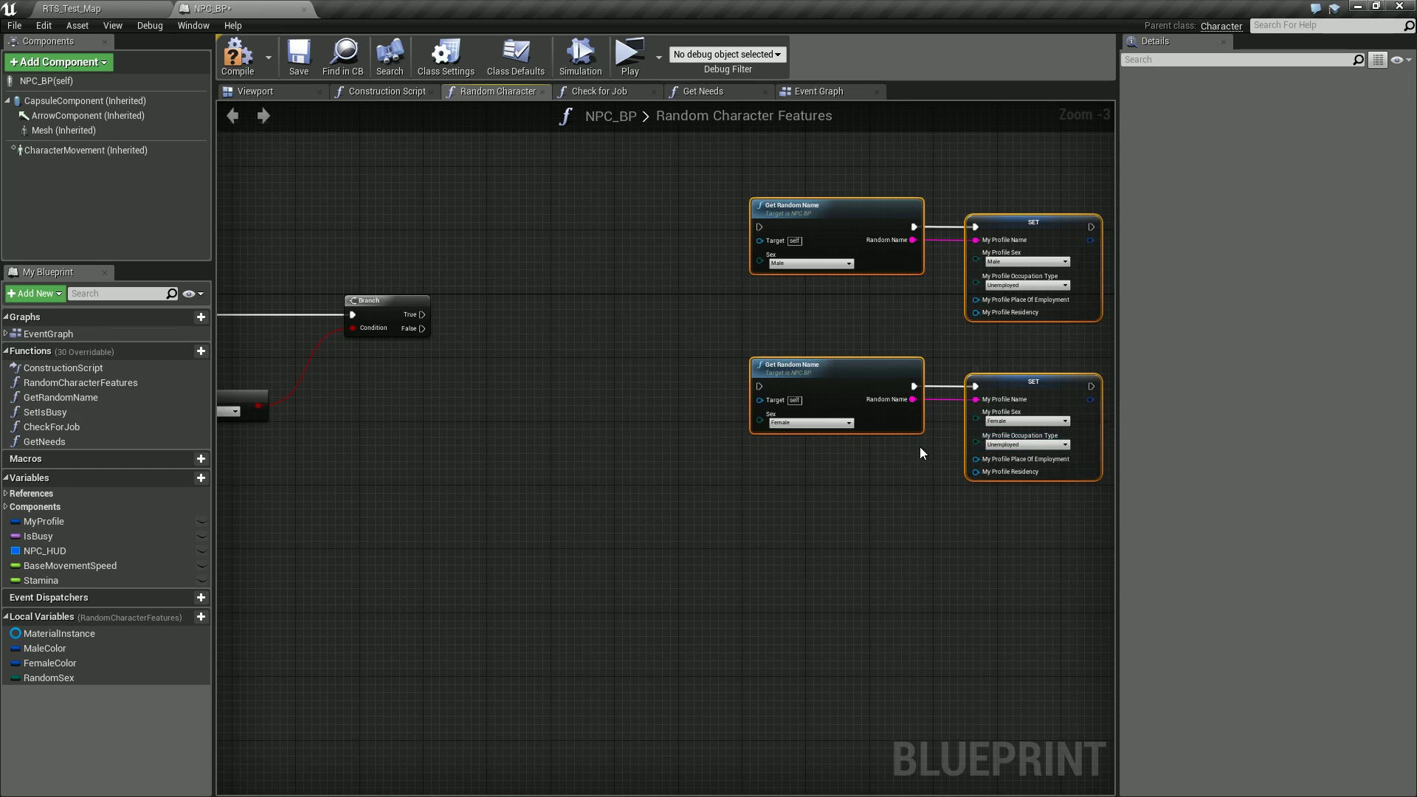
pyautogui.moveTo(941, 444); pyautogui.dragTo(1029, 443)
pyautogui.click(632, 344)
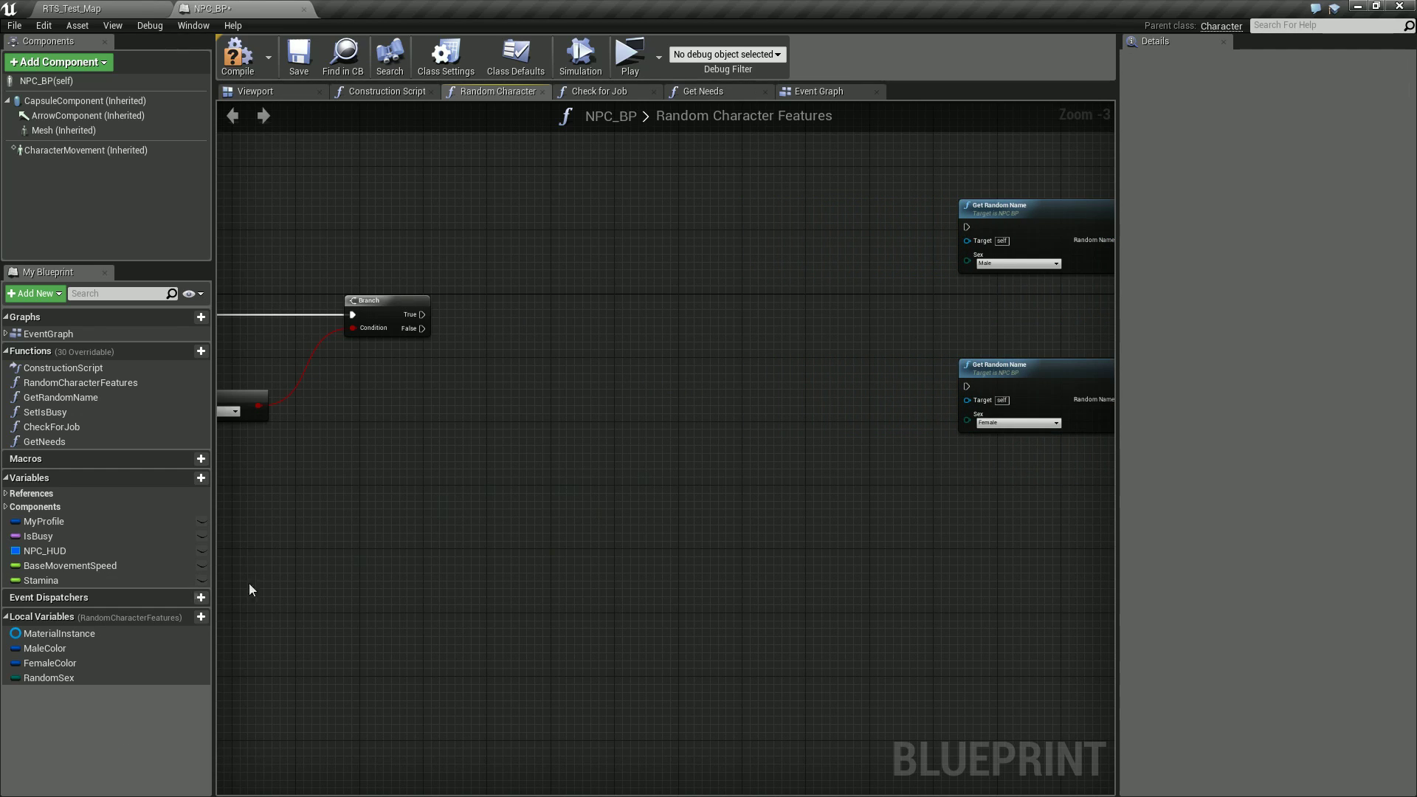
# Step: Add FemaleMesh as a Skeletal Mesh array variable
pyautogui.click(190, 480)
pyautogui.write('FemaleMesh')
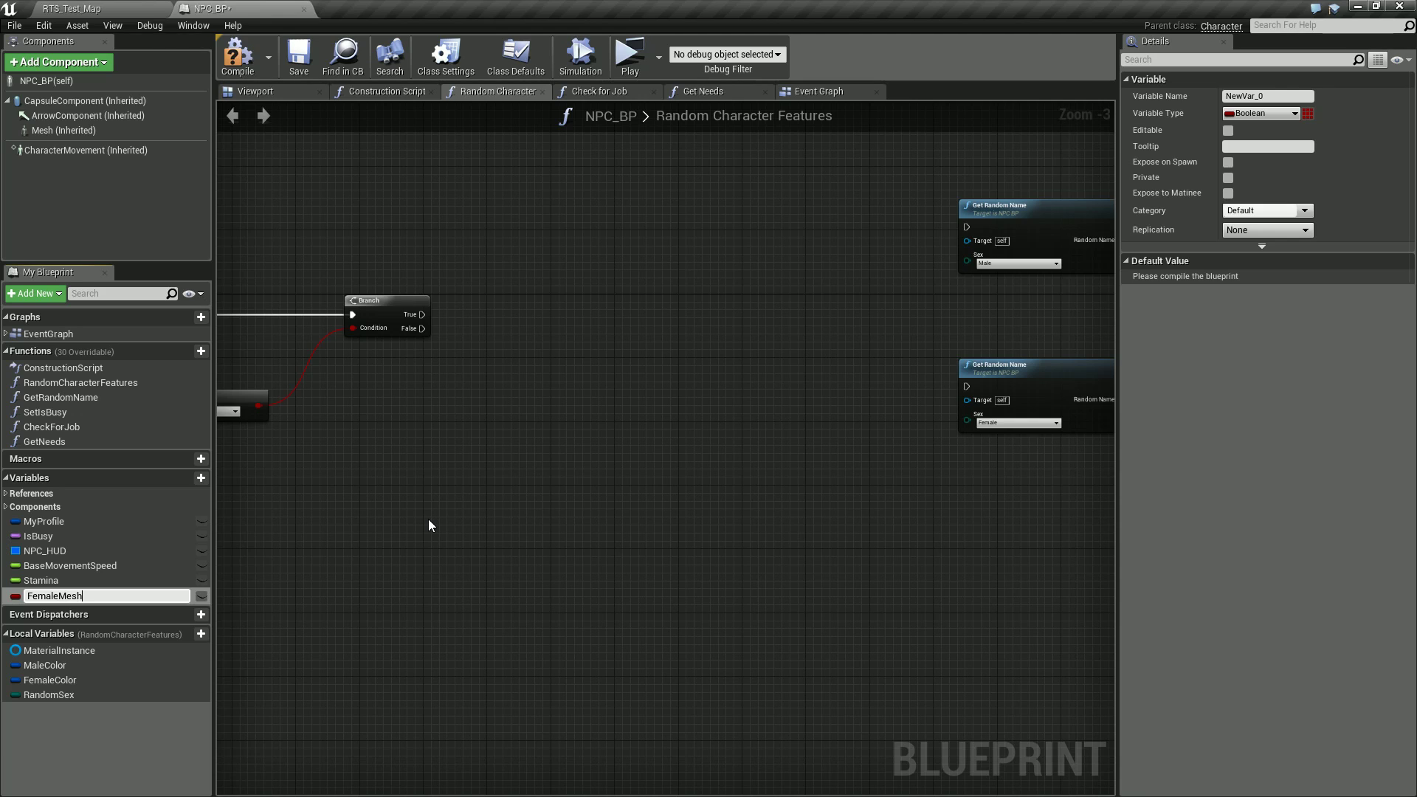
pyautogui.press('Return')
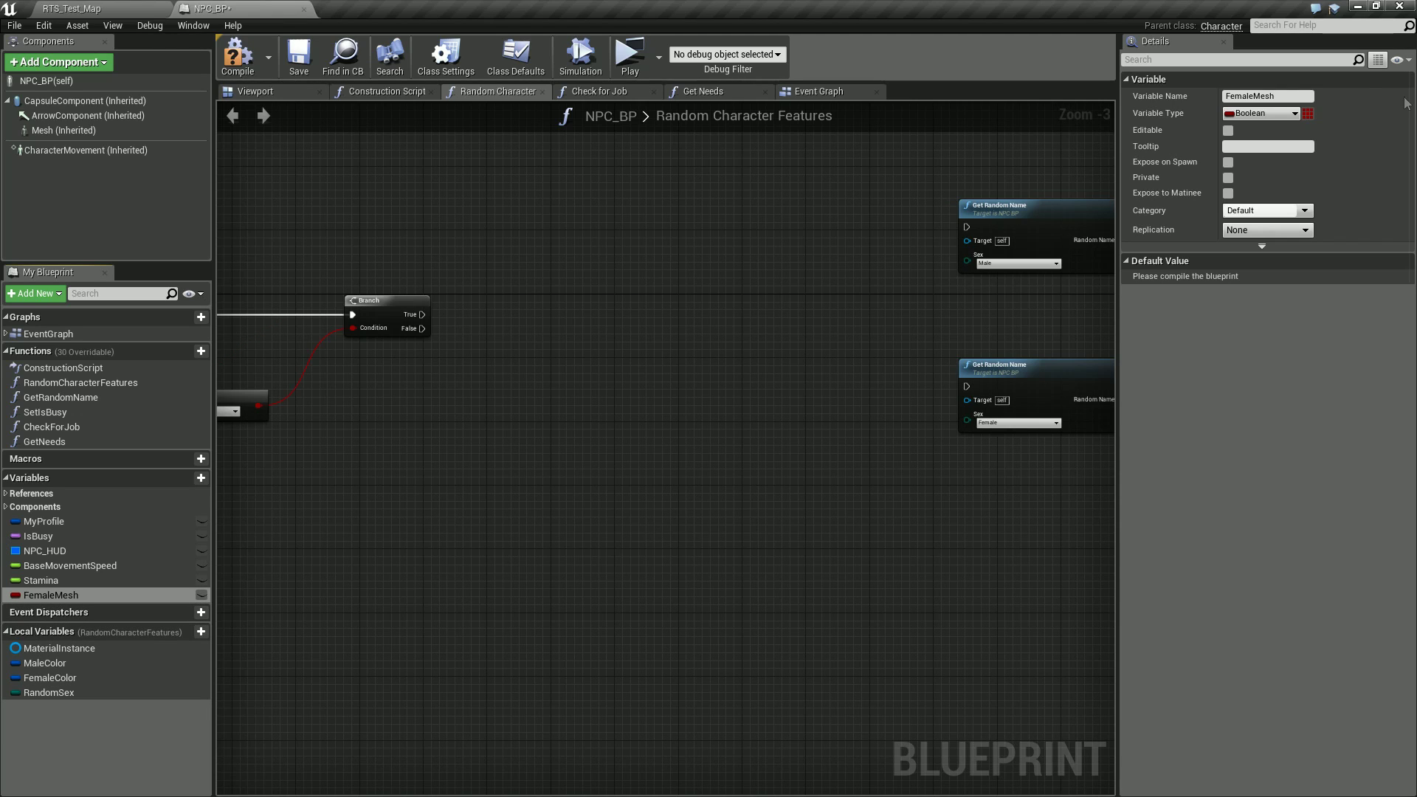
pyautogui.click(1229, 115)
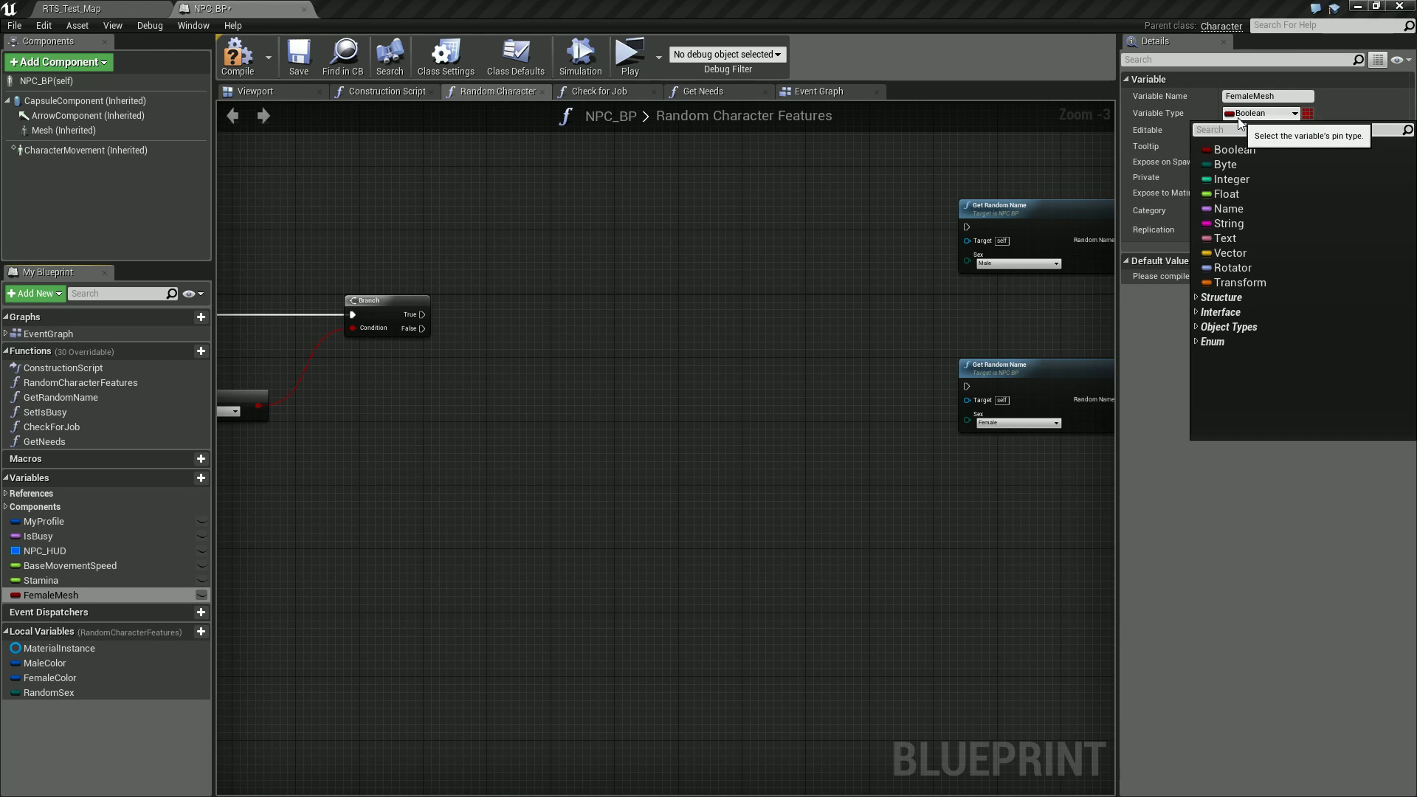
pyautogui.write('skele')
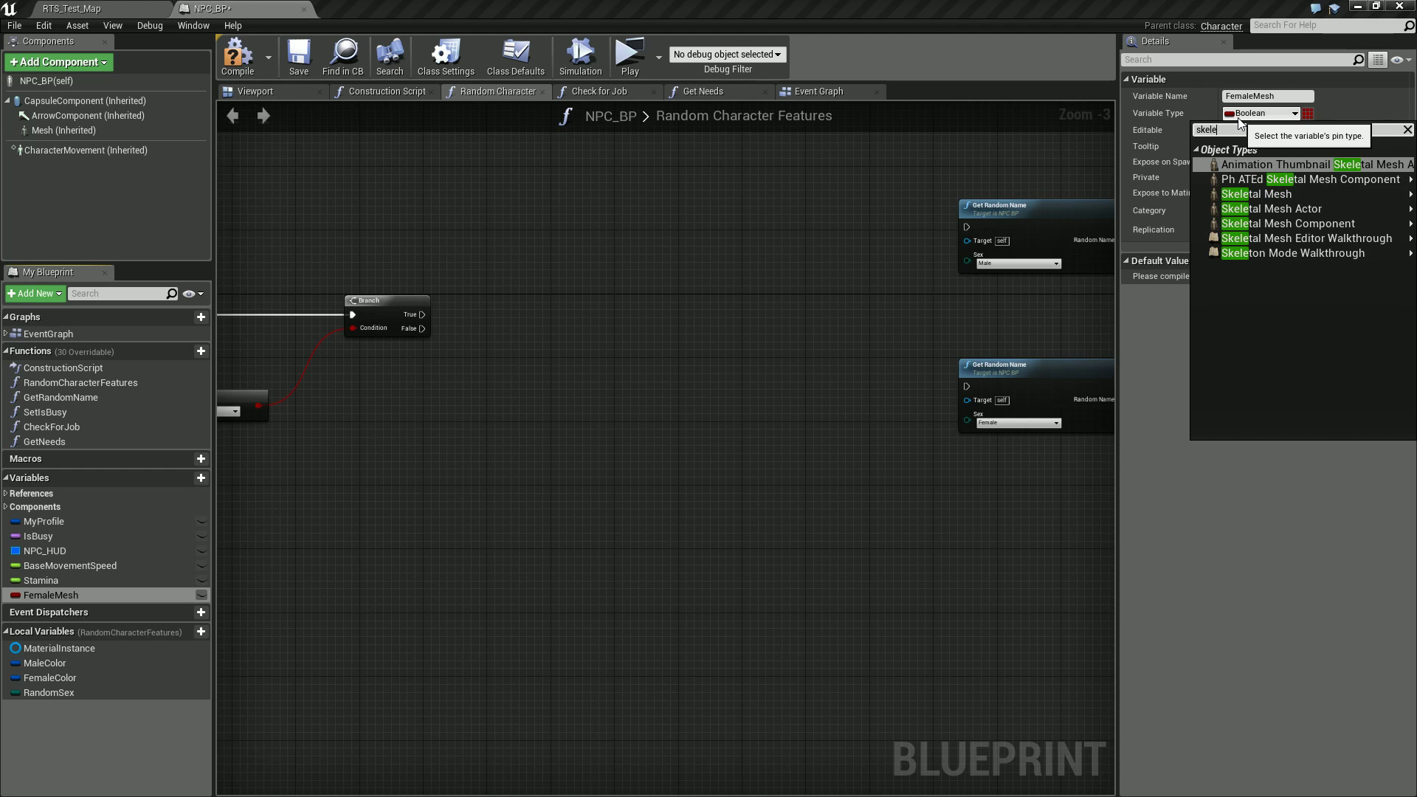
pyautogui.click(1186, 195)
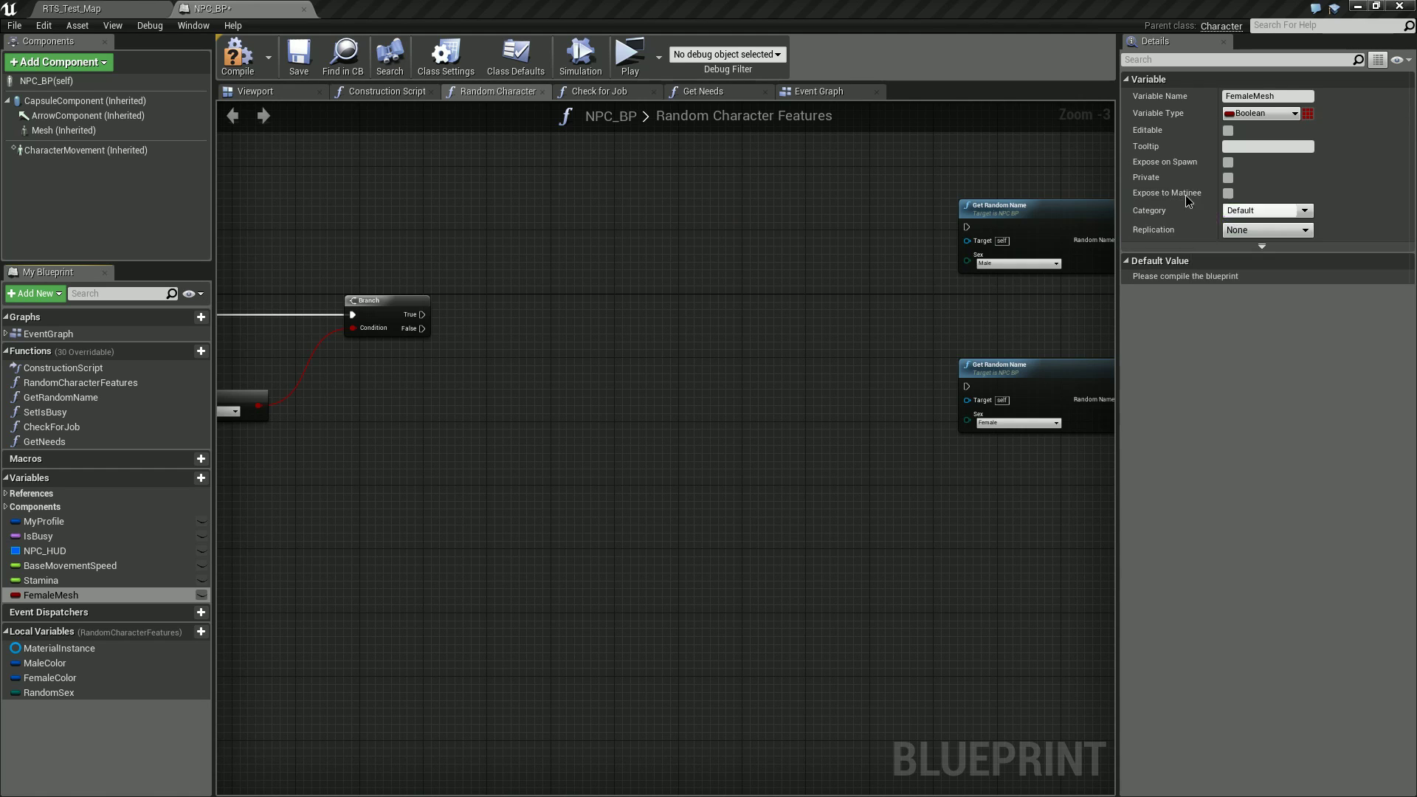
pyautogui.click(1309, 113)
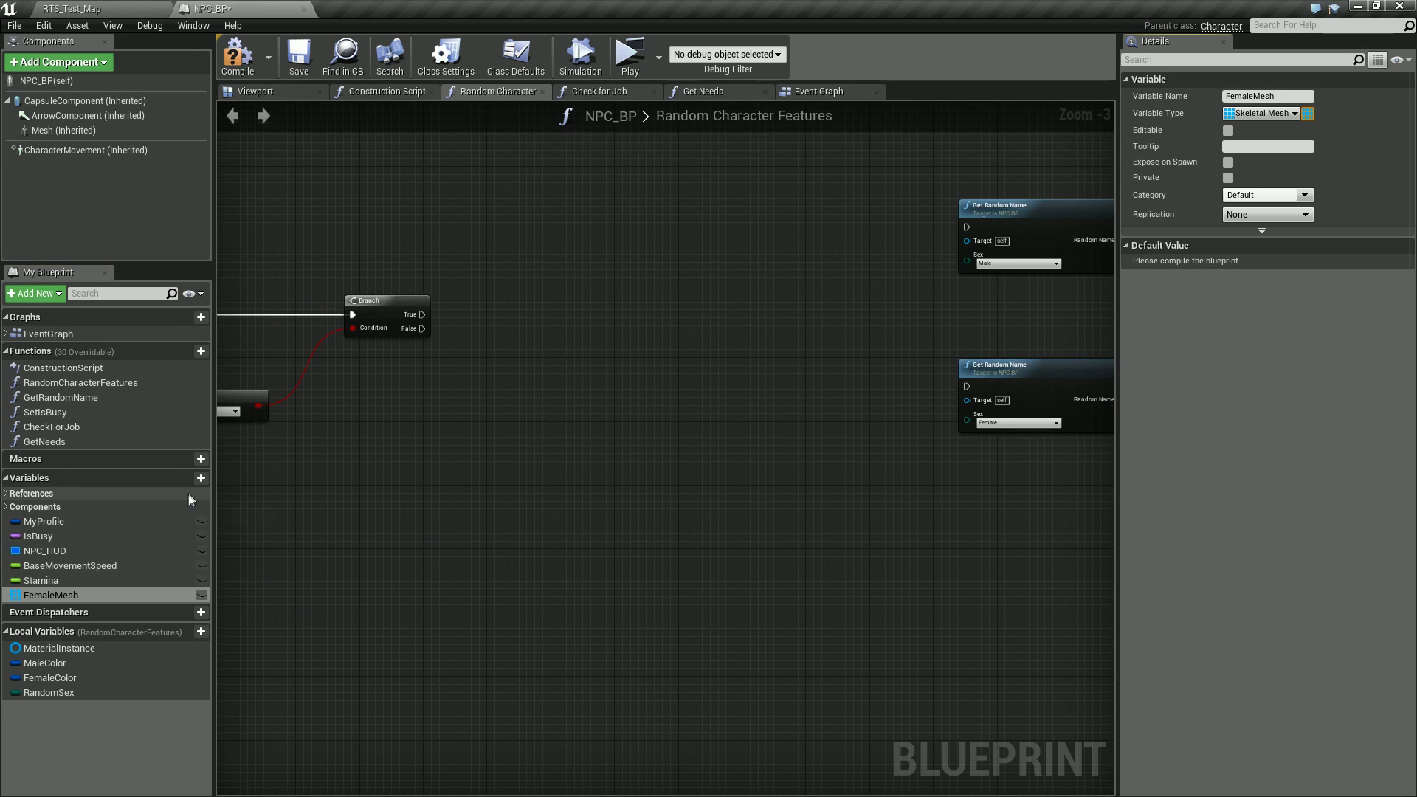
# Step: Add a MaleMesh variable, then select FemaleMesh
pyautogui.click(201, 477)
pyautogui.write('MaleMe')
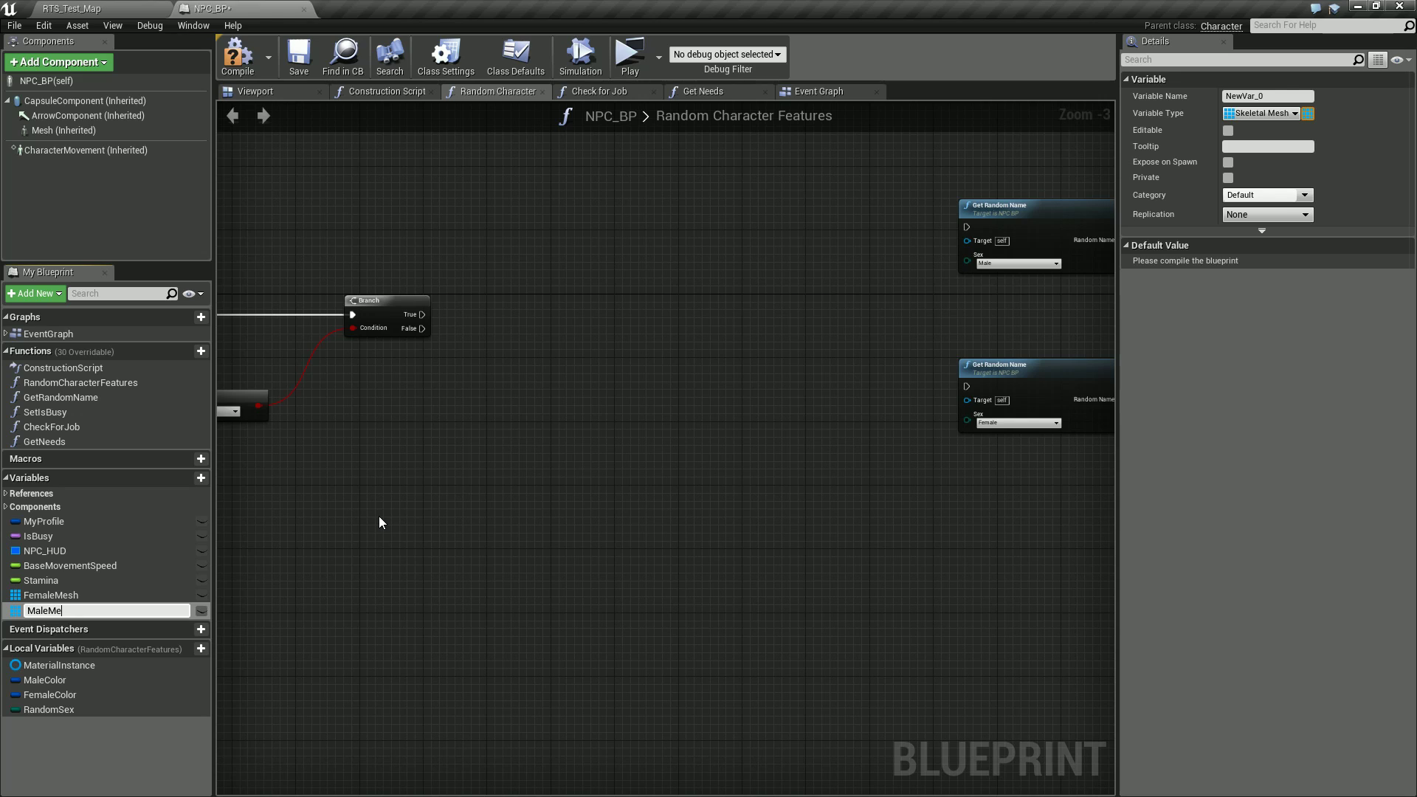
pyautogui.write('sh')
pyautogui.press('Return')
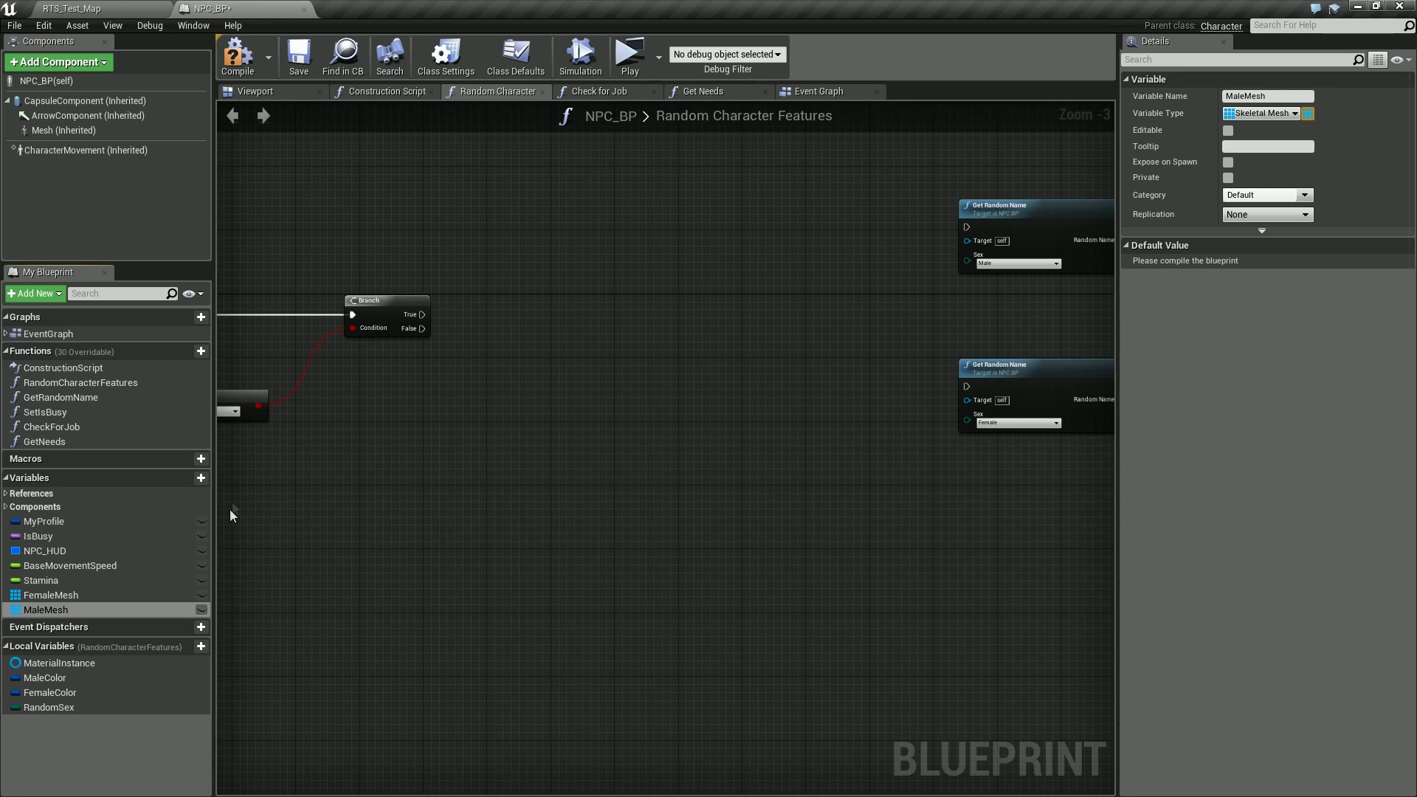
pyautogui.click(56, 596)
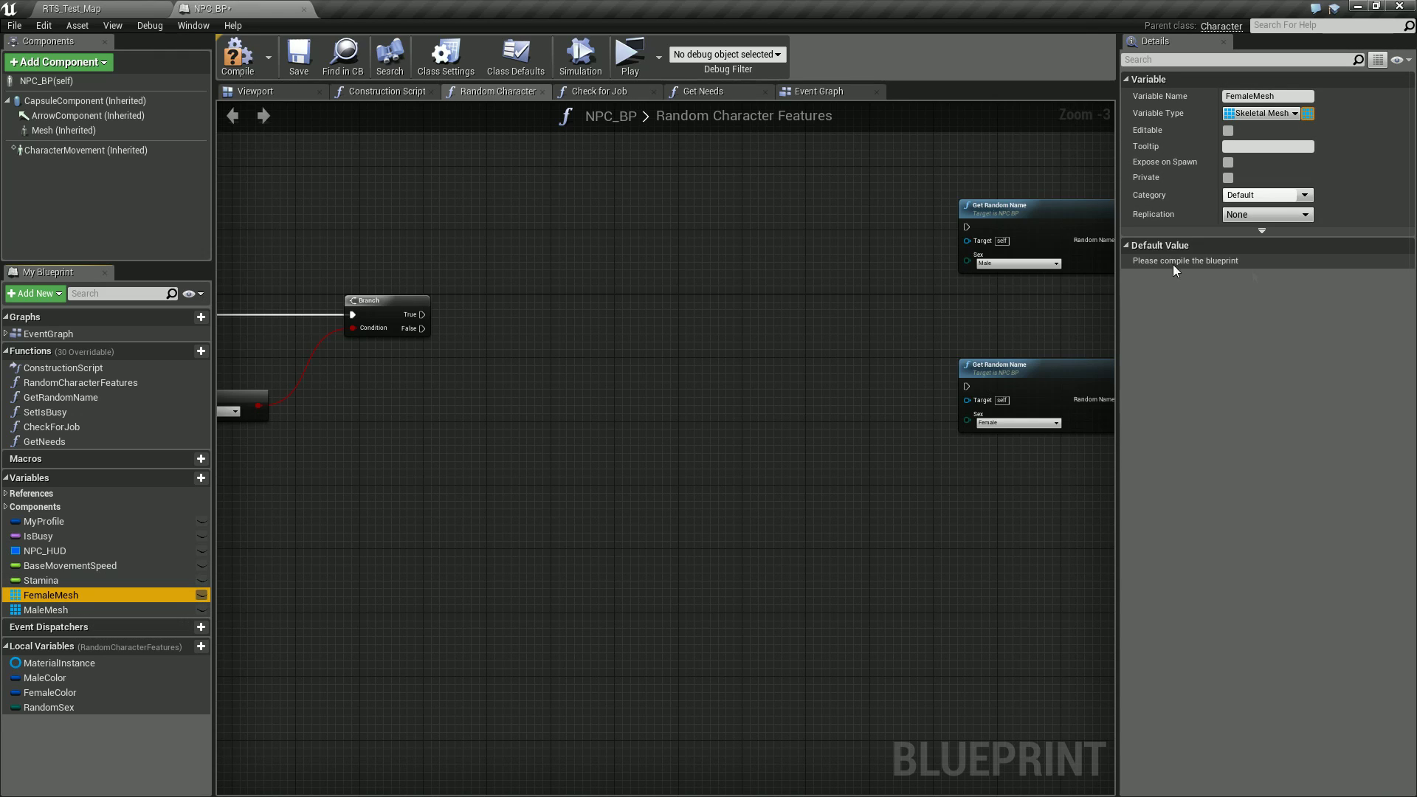
# Step: Compile, then fill FemaleMesh's defaults with RTS_Female_01 and RTS_Female_02
pyautogui.click(235, 61)
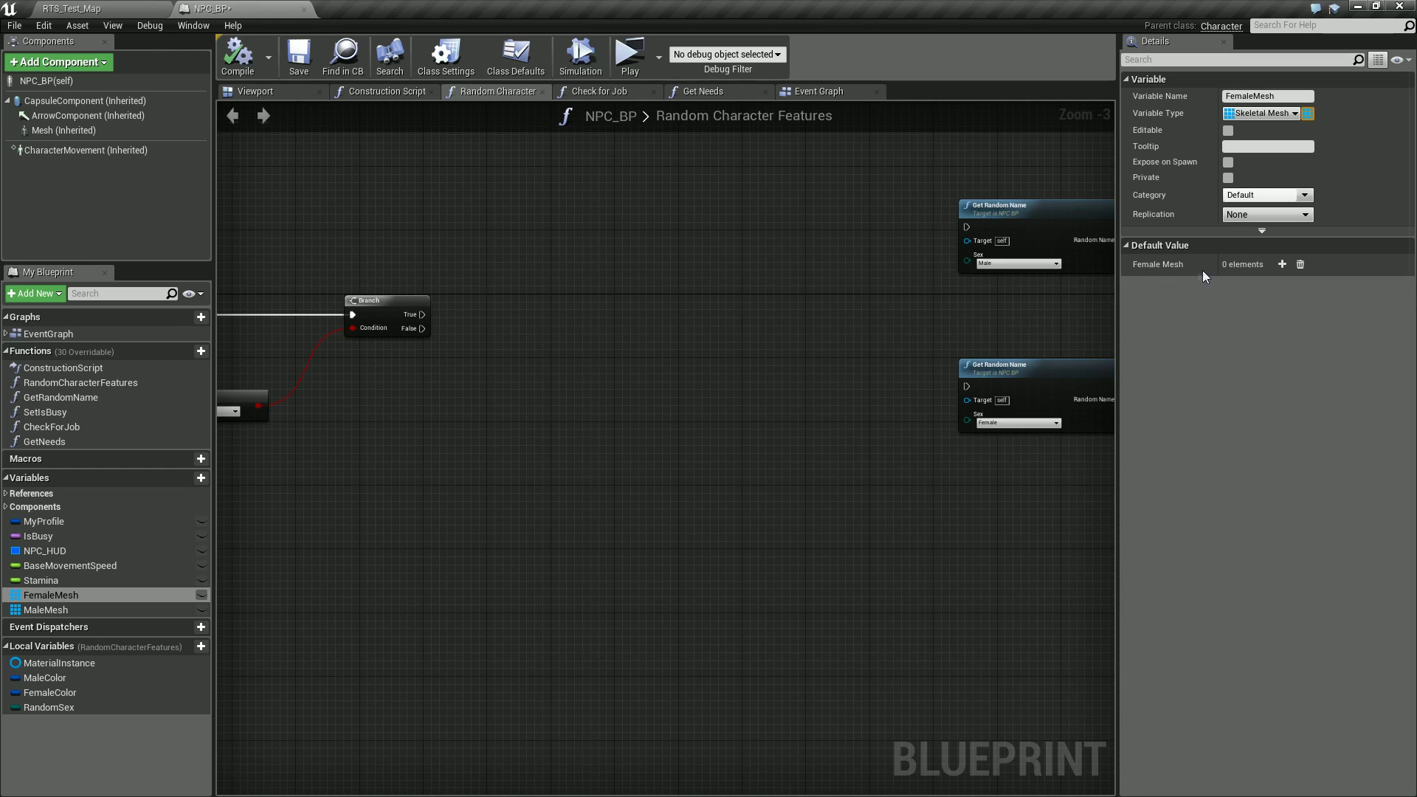
pyautogui.click(1281, 263)
pyautogui.click(1301, 295)
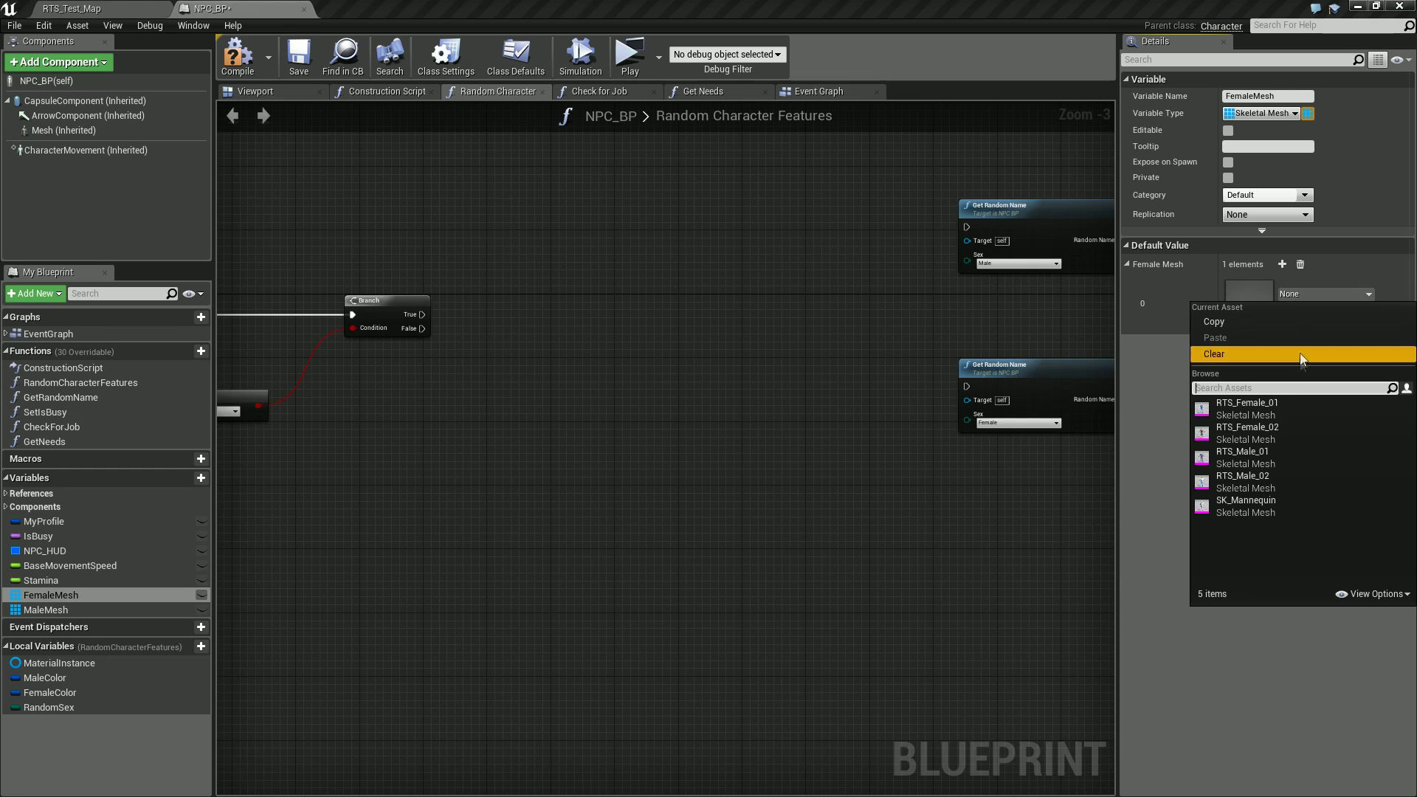
pyautogui.click(1262, 410)
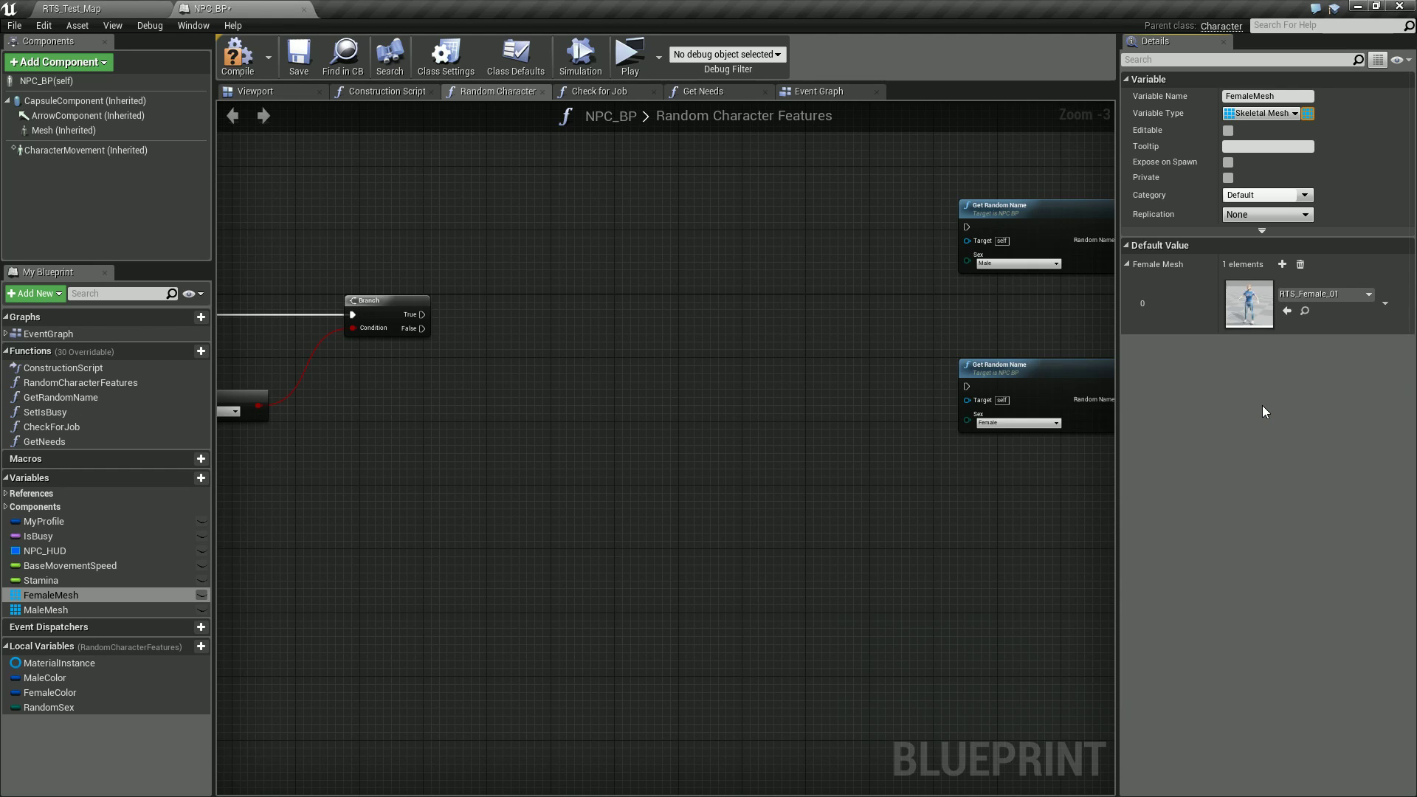
pyautogui.click(1281, 264)
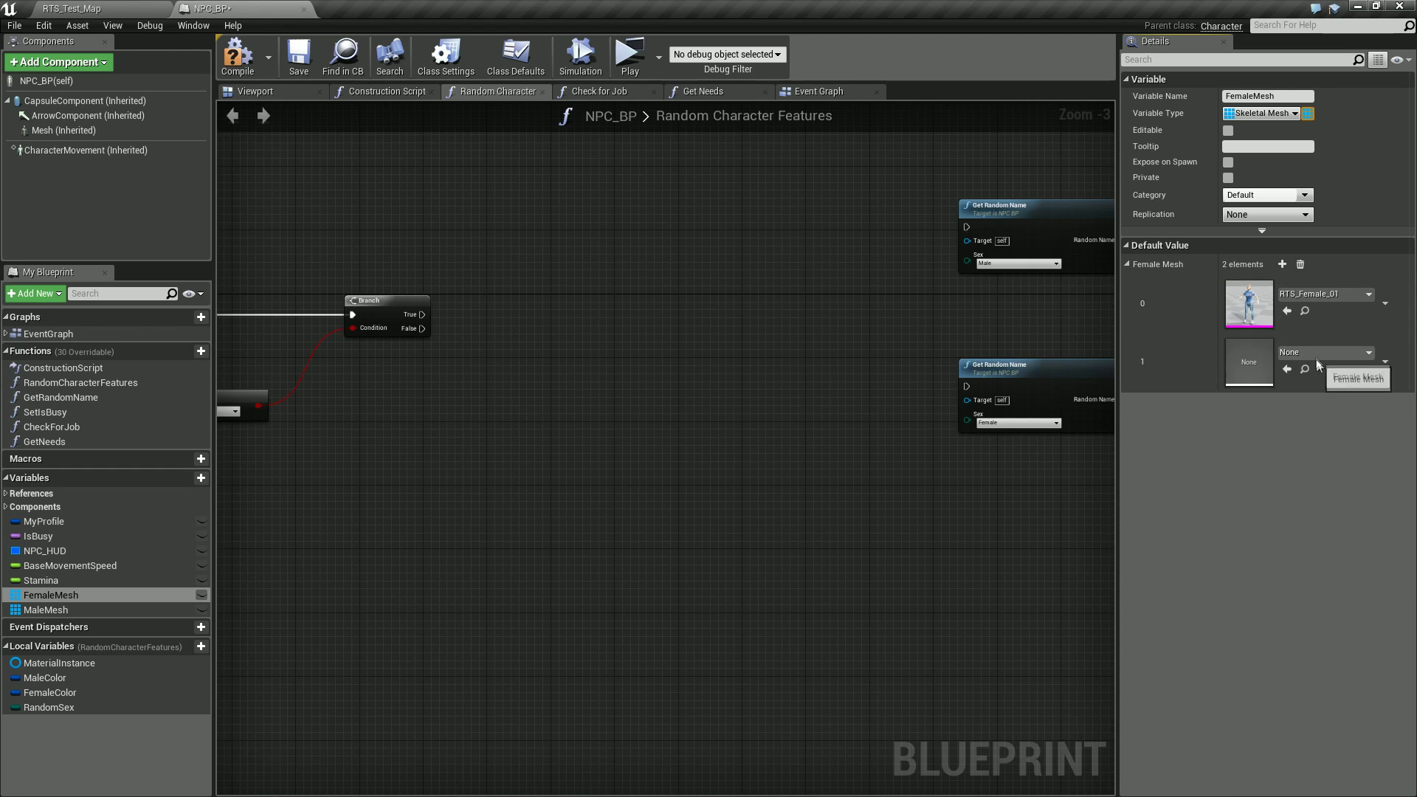
pyautogui.click(1368, 351)
pyautogui.click(1268, 493)
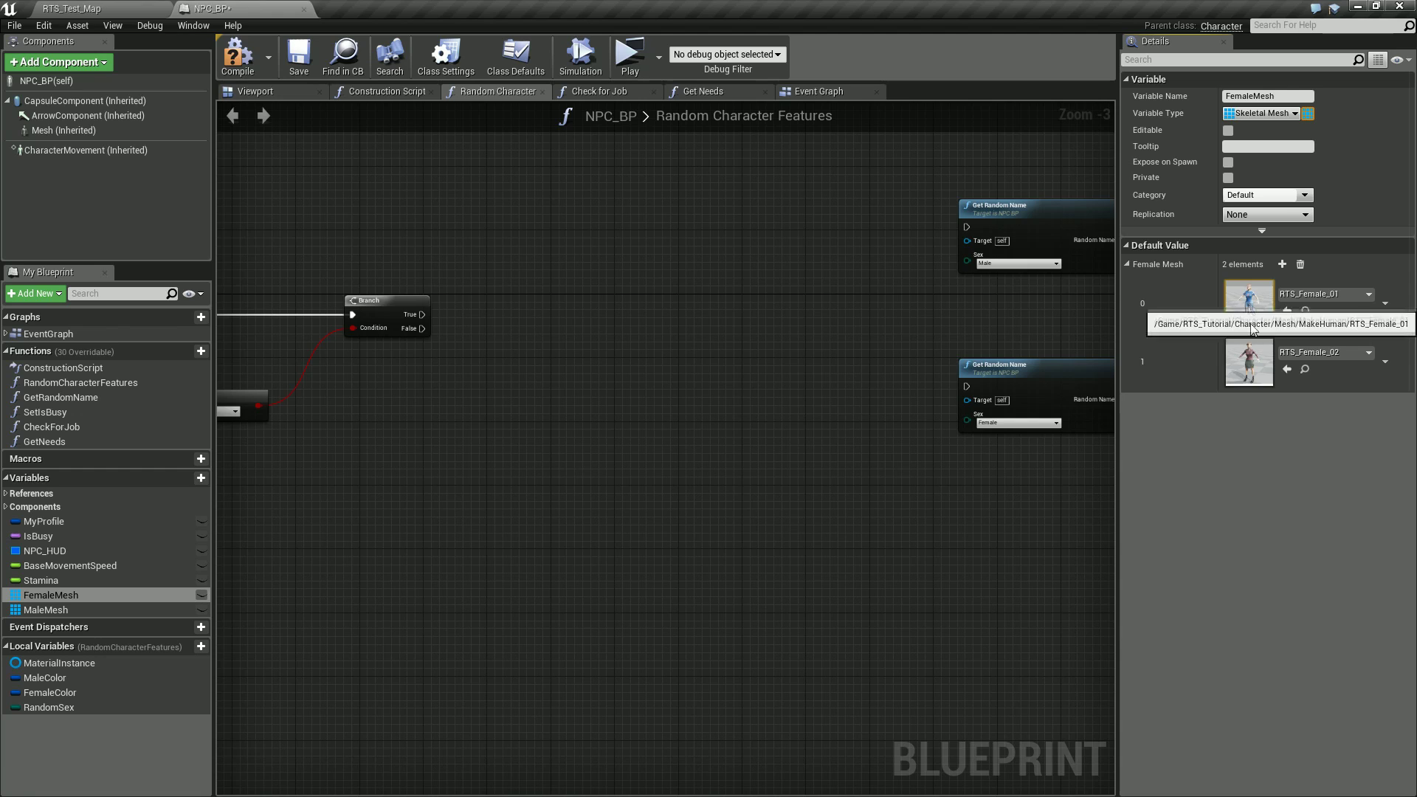
# Step: Add a third FemaleMesh element set to RTS_Female_01, then remove that duplicate
pyautogui.click(1282, 263)
pyautogui.click(1369, 410)
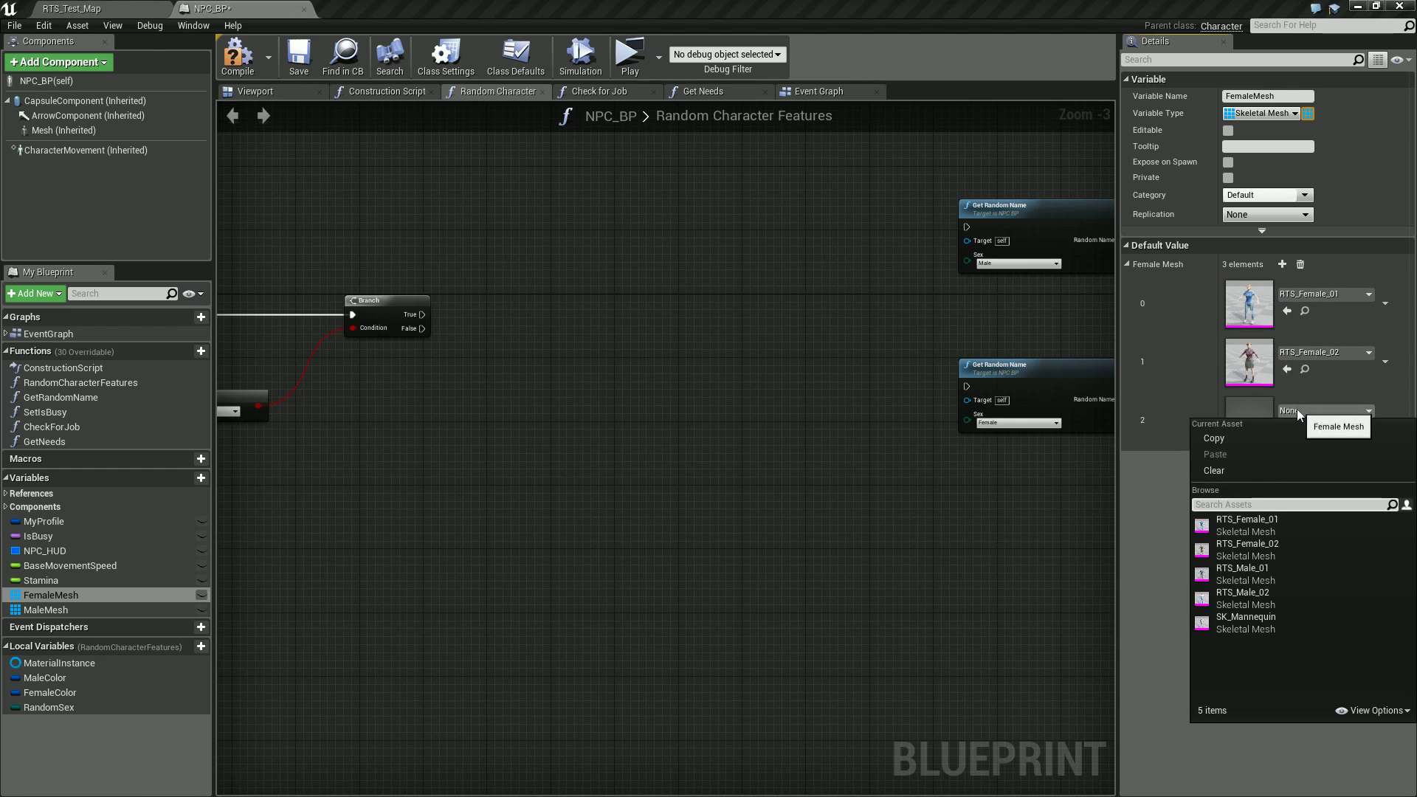
pyautogui.click(1263, 522)
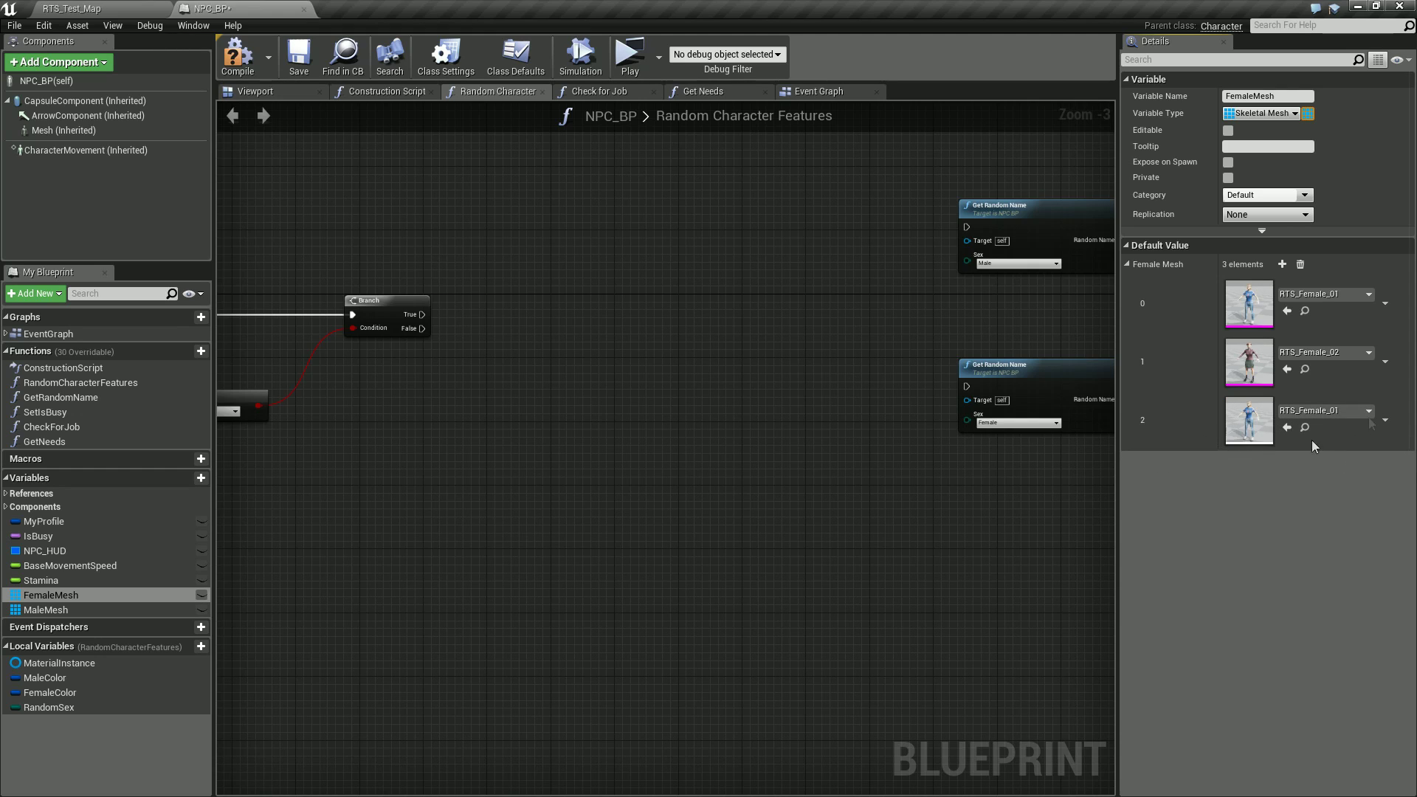
pyautogui.click(1385, 420)
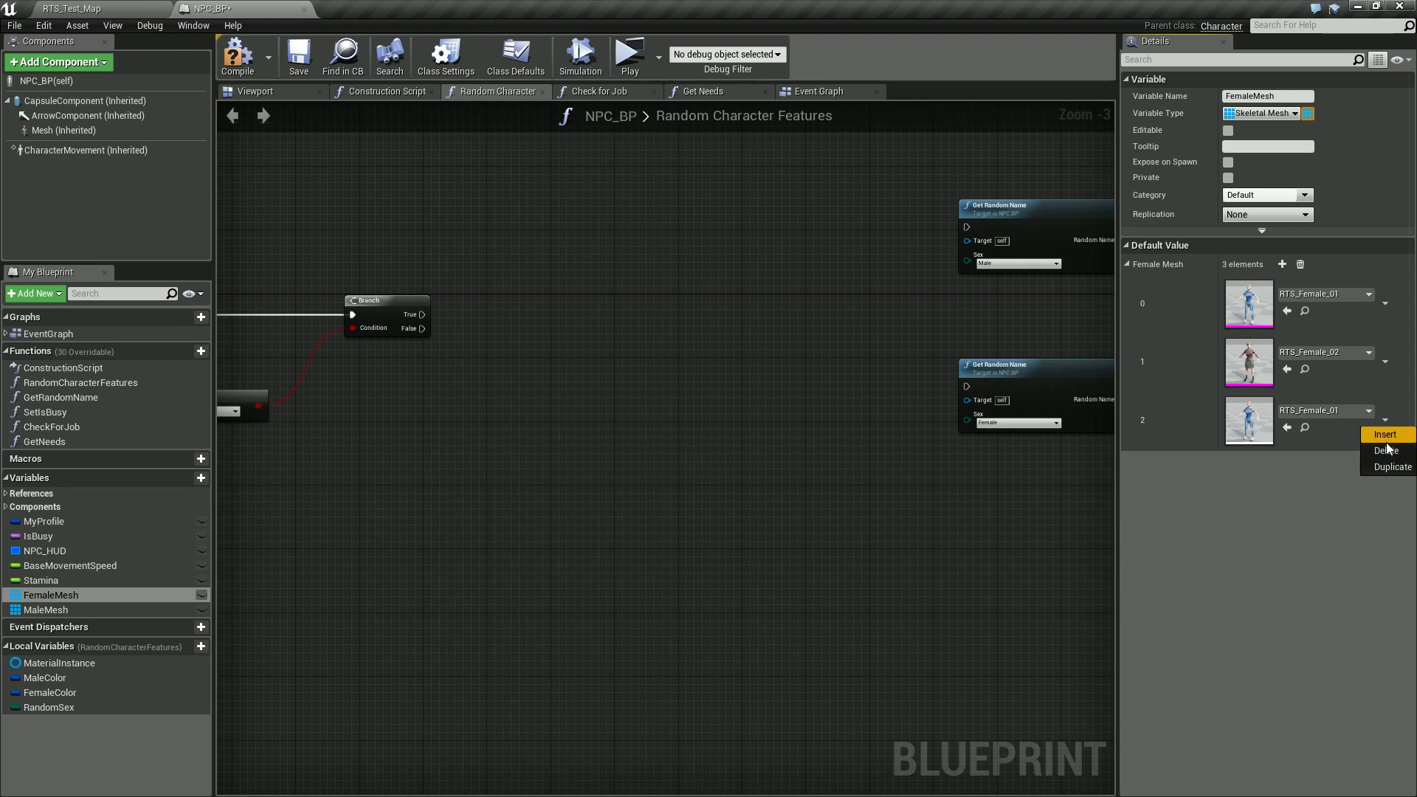
pyautogui.click(1388, 448)
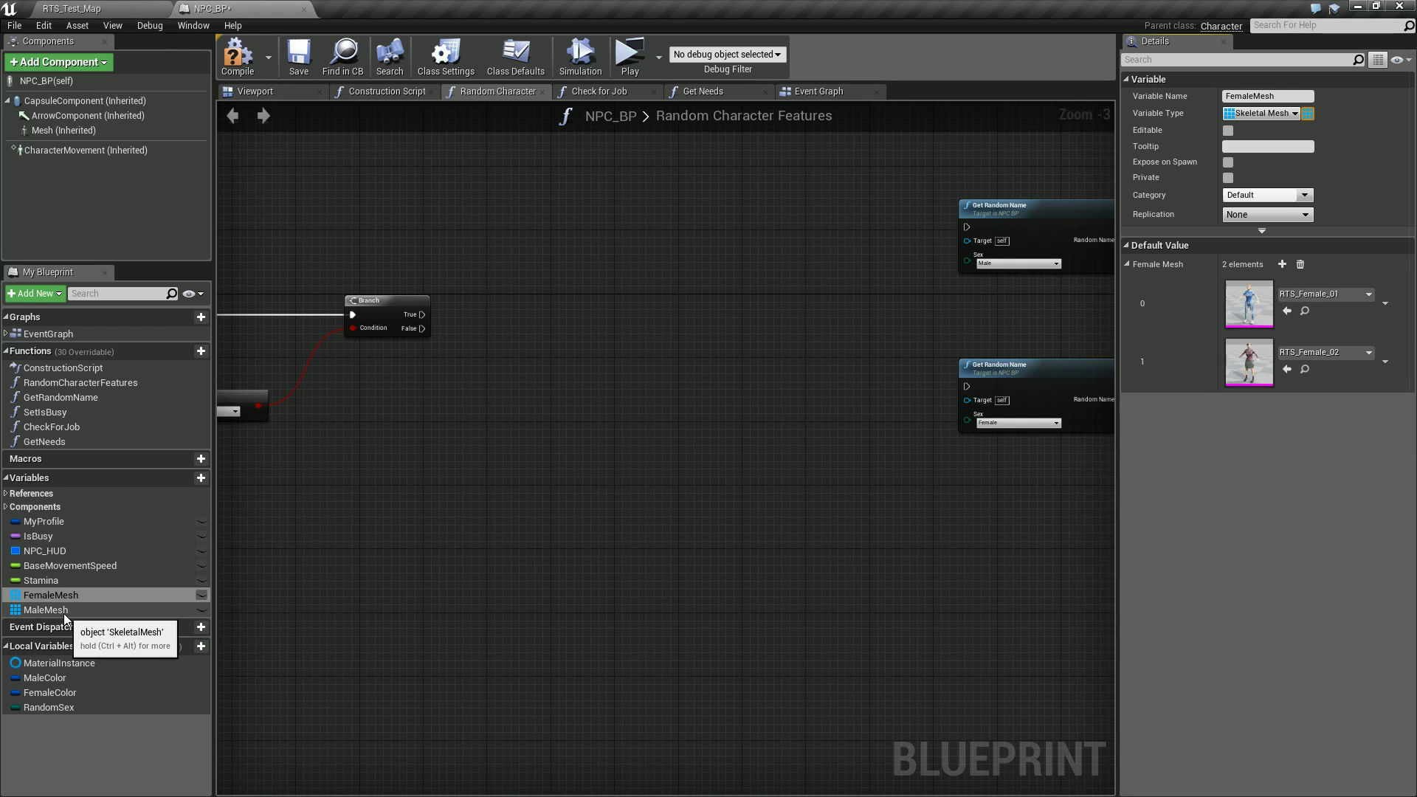
# Step: Fill MaleMesh's defaults with RTS_Male_01 and RTS_Male_02
pyautogui.click(46, 610)
pyautogui.click(1283, 267)
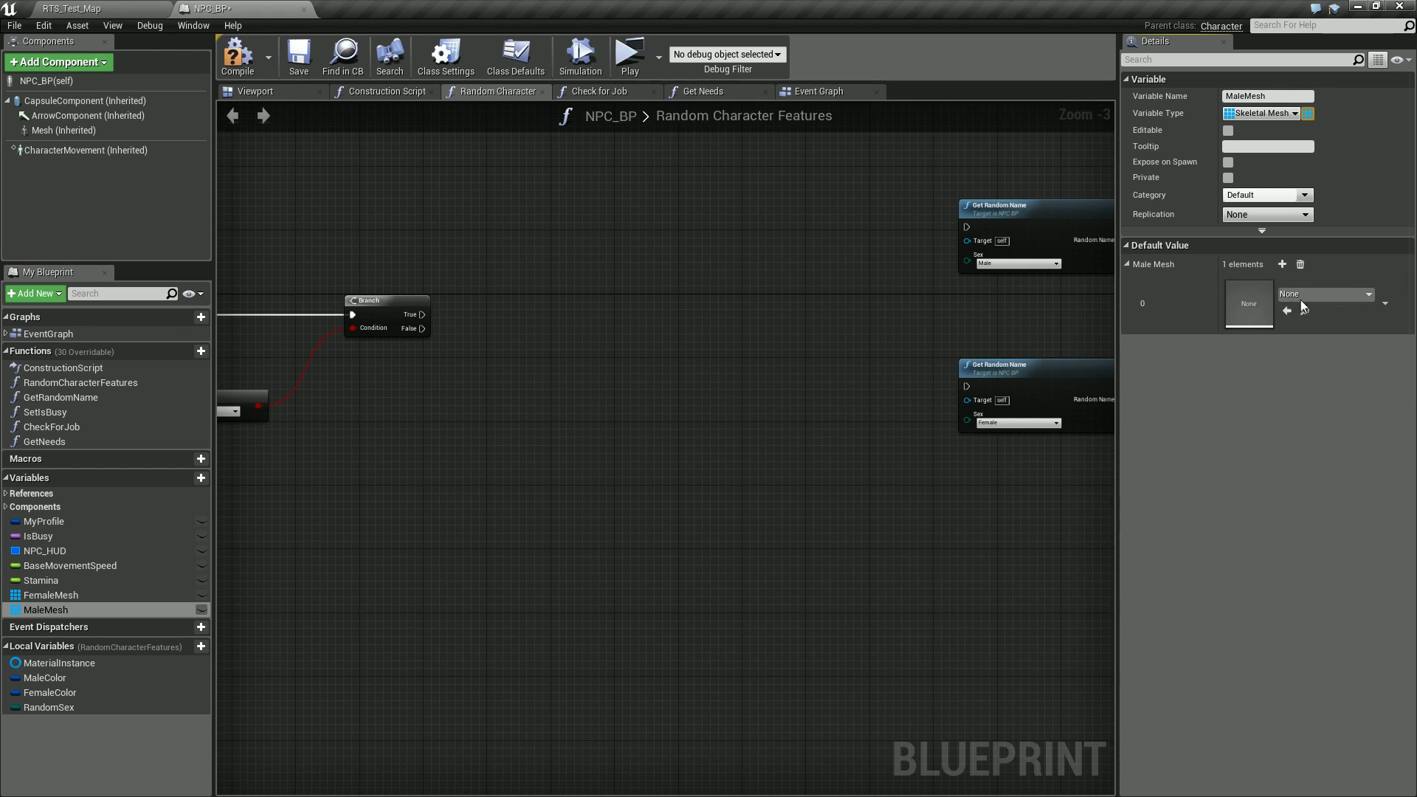
pyautogui.click(1325, 294)
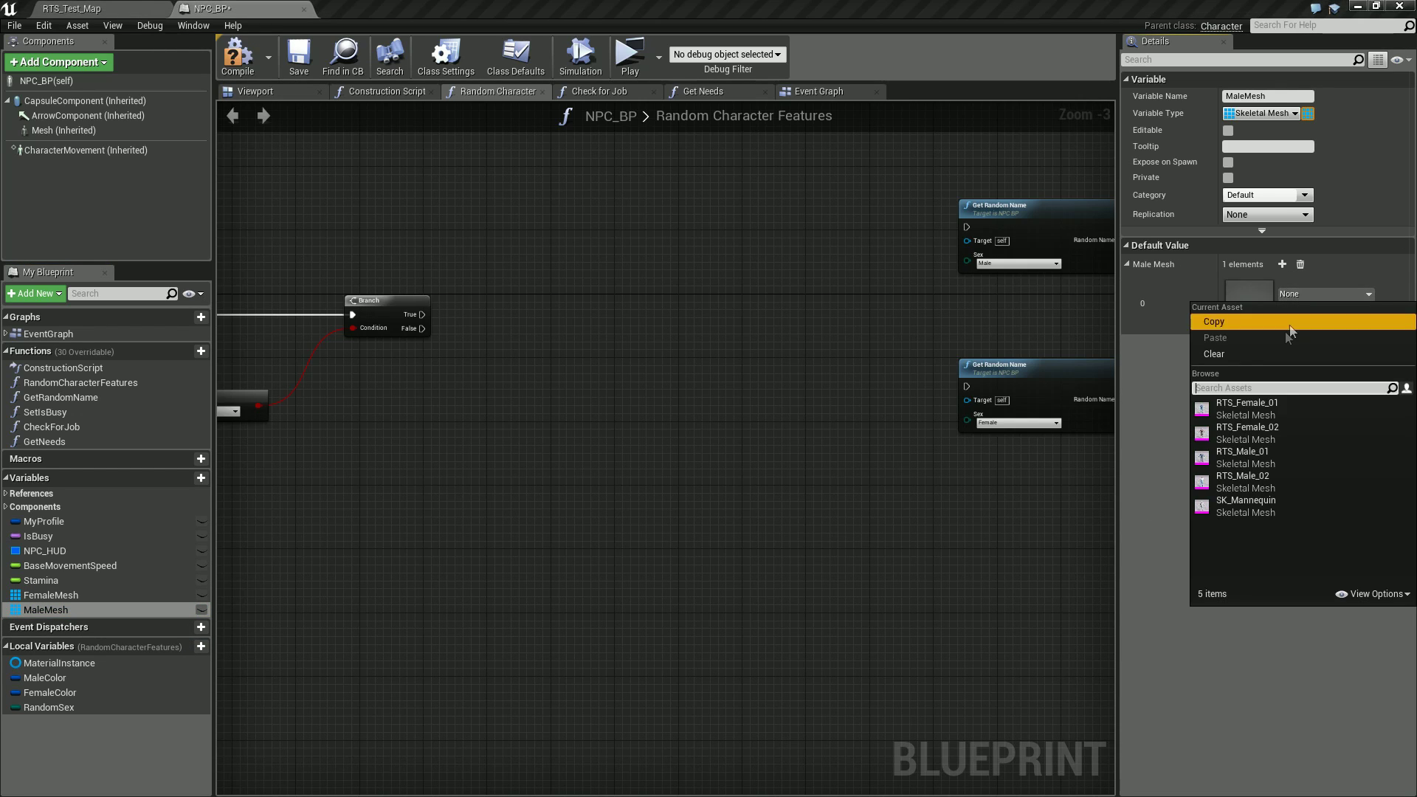
pyautogui.click(1263, 463)
pyautogui.click(1285, 264)
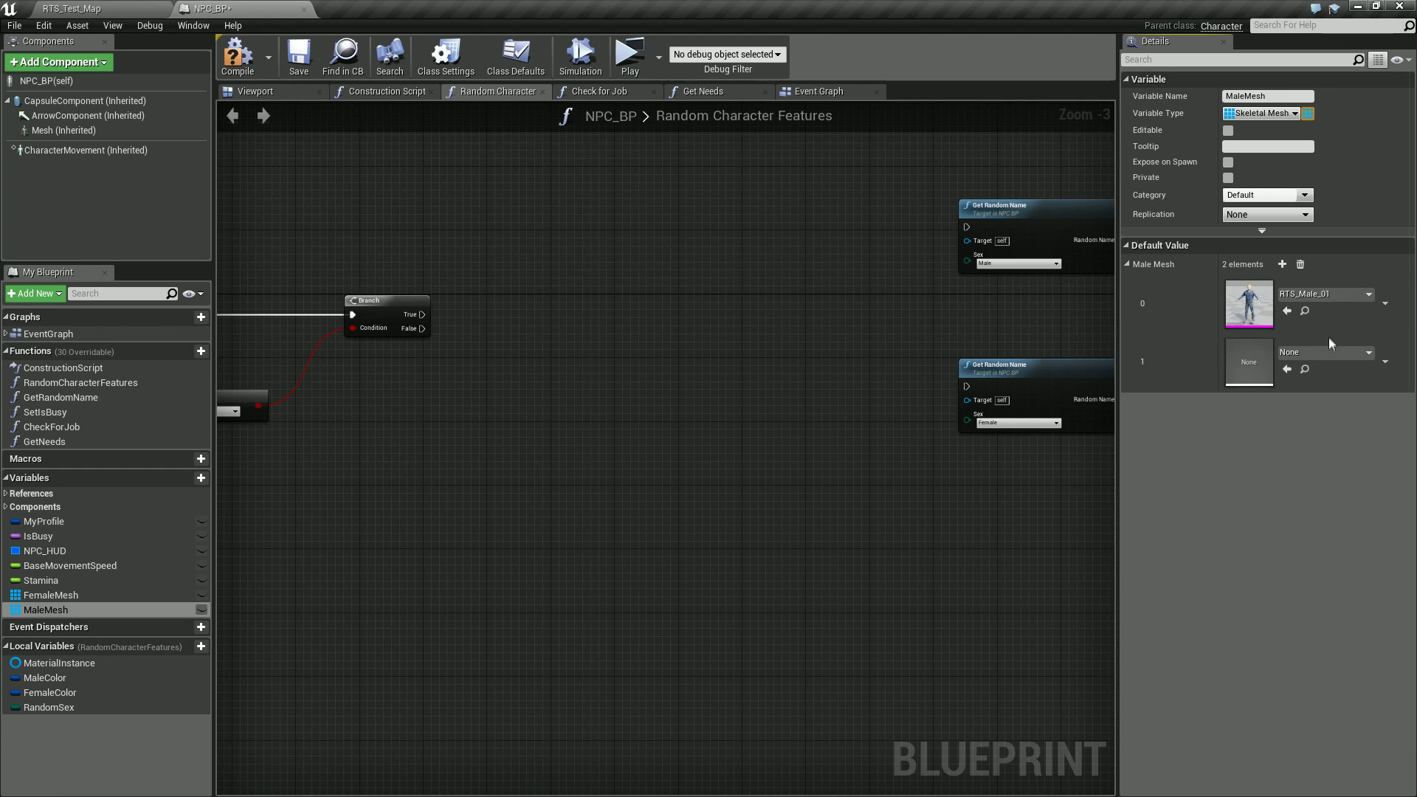
pyautogui.click(1329, 352)
pyautogui.click(1279, 533)
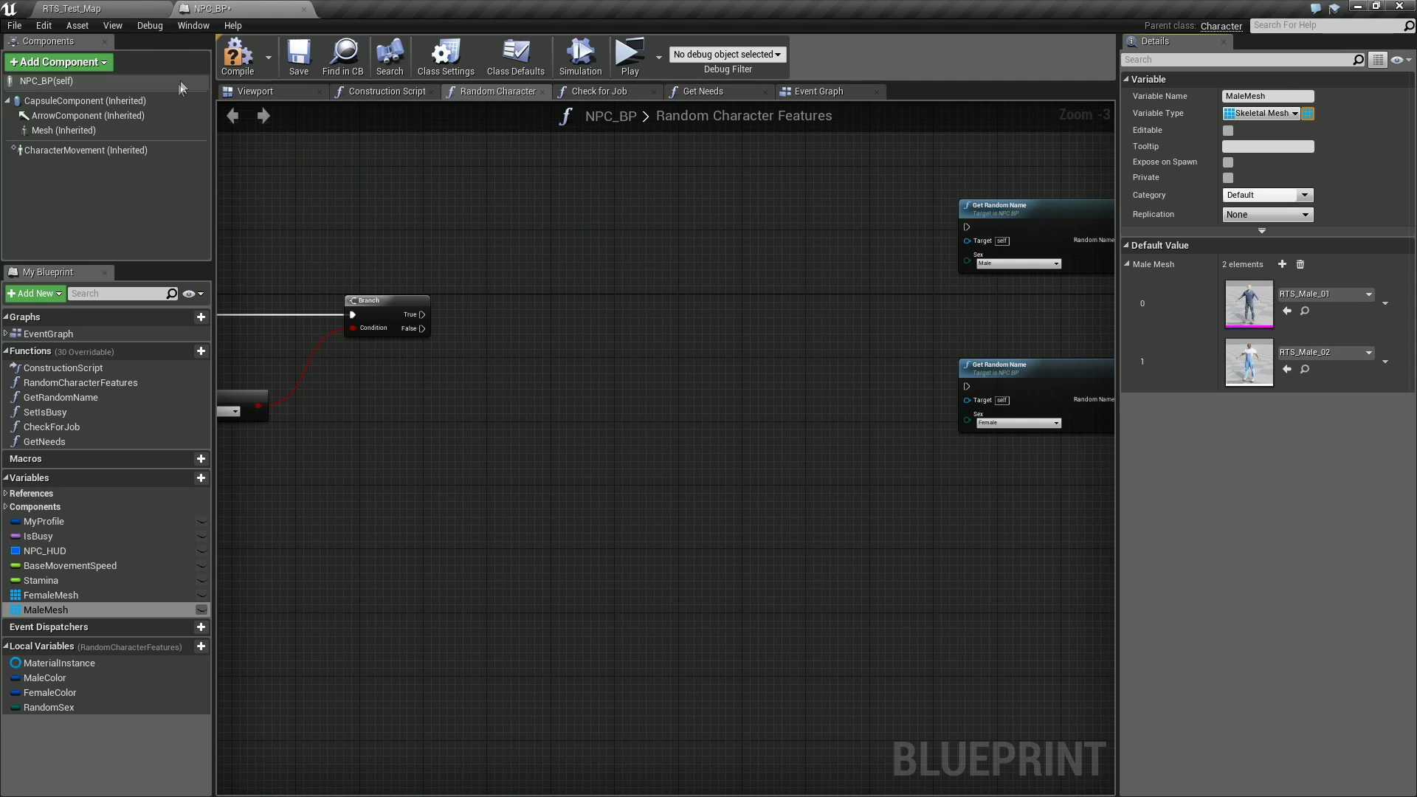
# Step: Compile NPC_BP with the new mesh lists and collapse the Male Mesh defaults
pyautogui.click(236, 58)
pyautogui.click(298, 58)
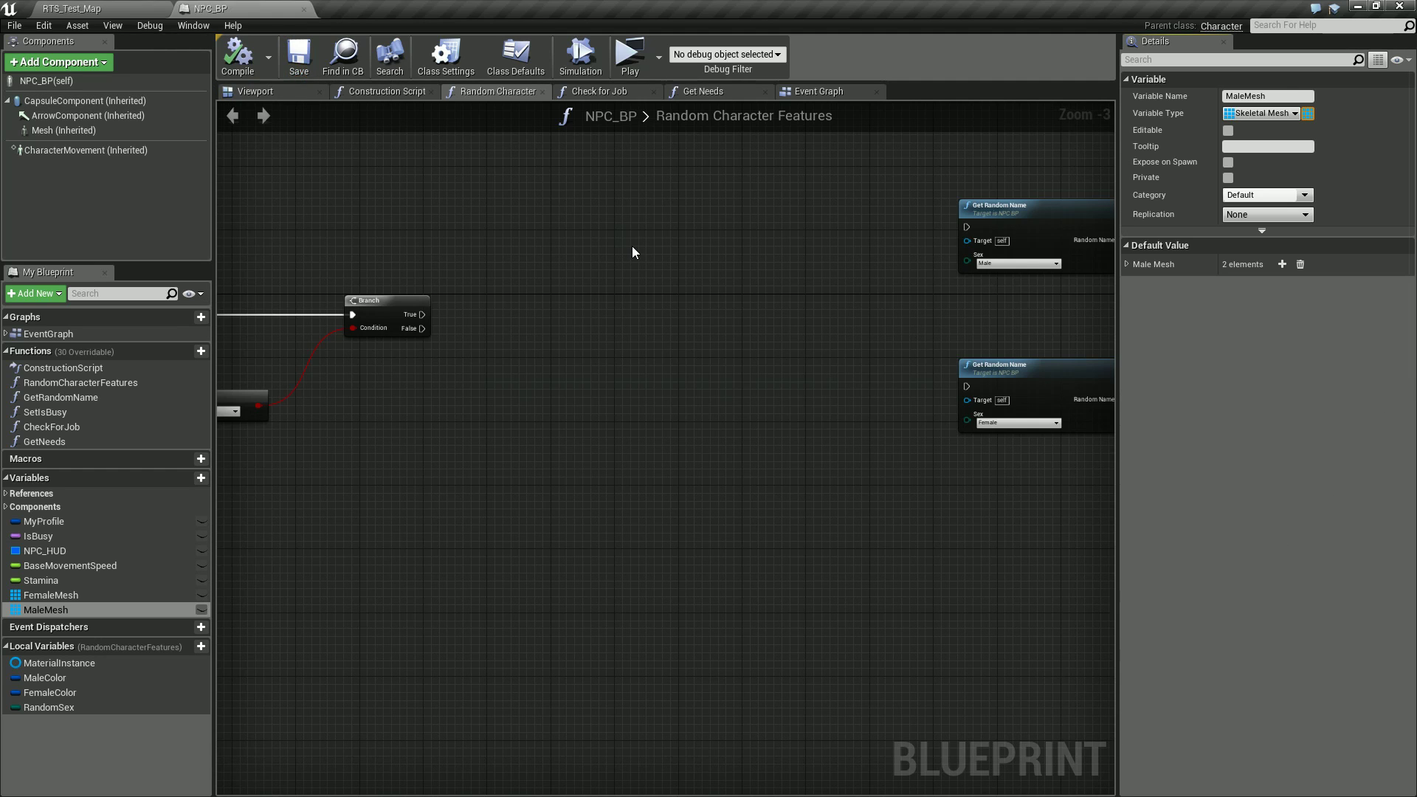
pyautogui.moveTo(240, 507); pyautogui.dragTo(687, 518, button='right')
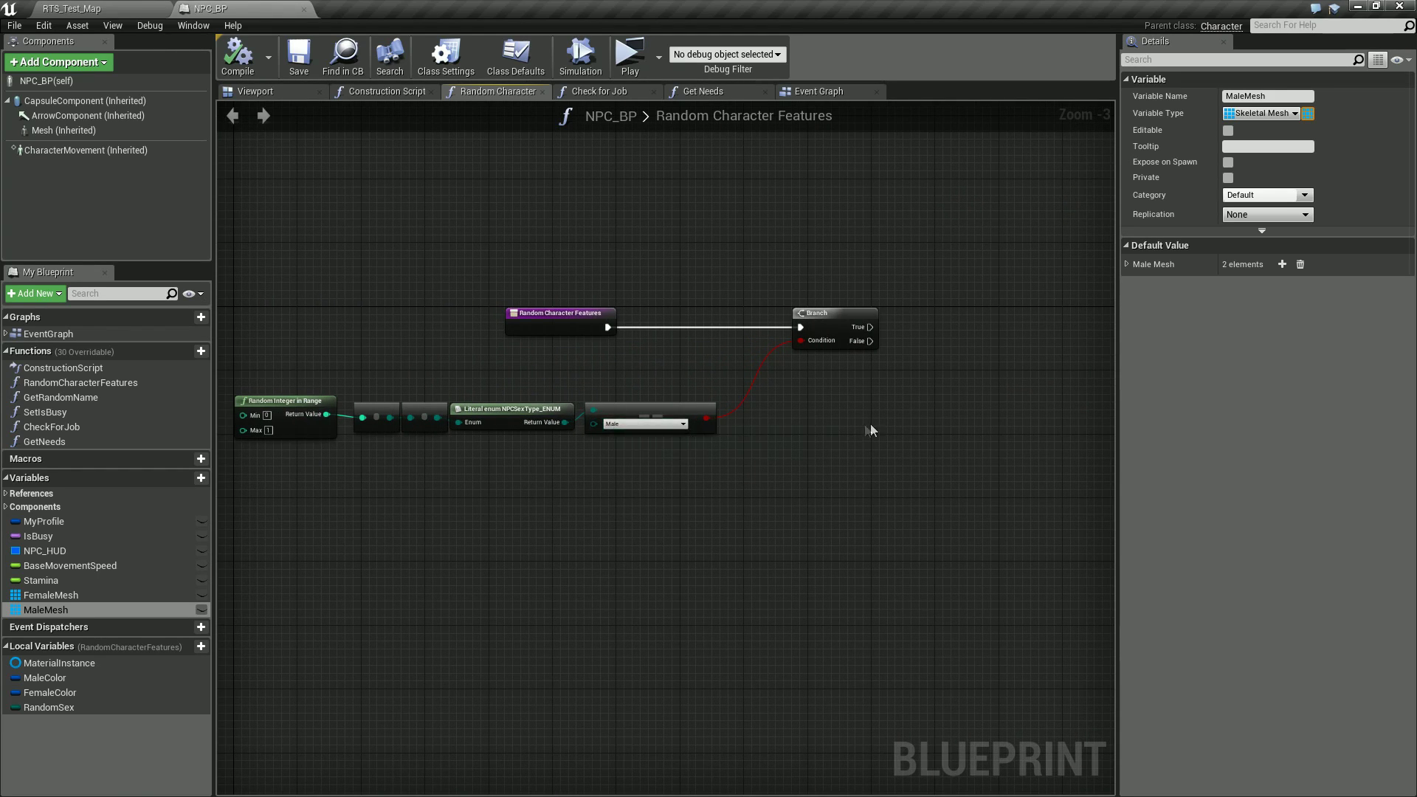
# Step: Place a MaleMesh getter and add a LAST INDEX node fed by it
pyautogui.moveTo(920, 416); pyautogui.dragTo(686, 489, button='right')
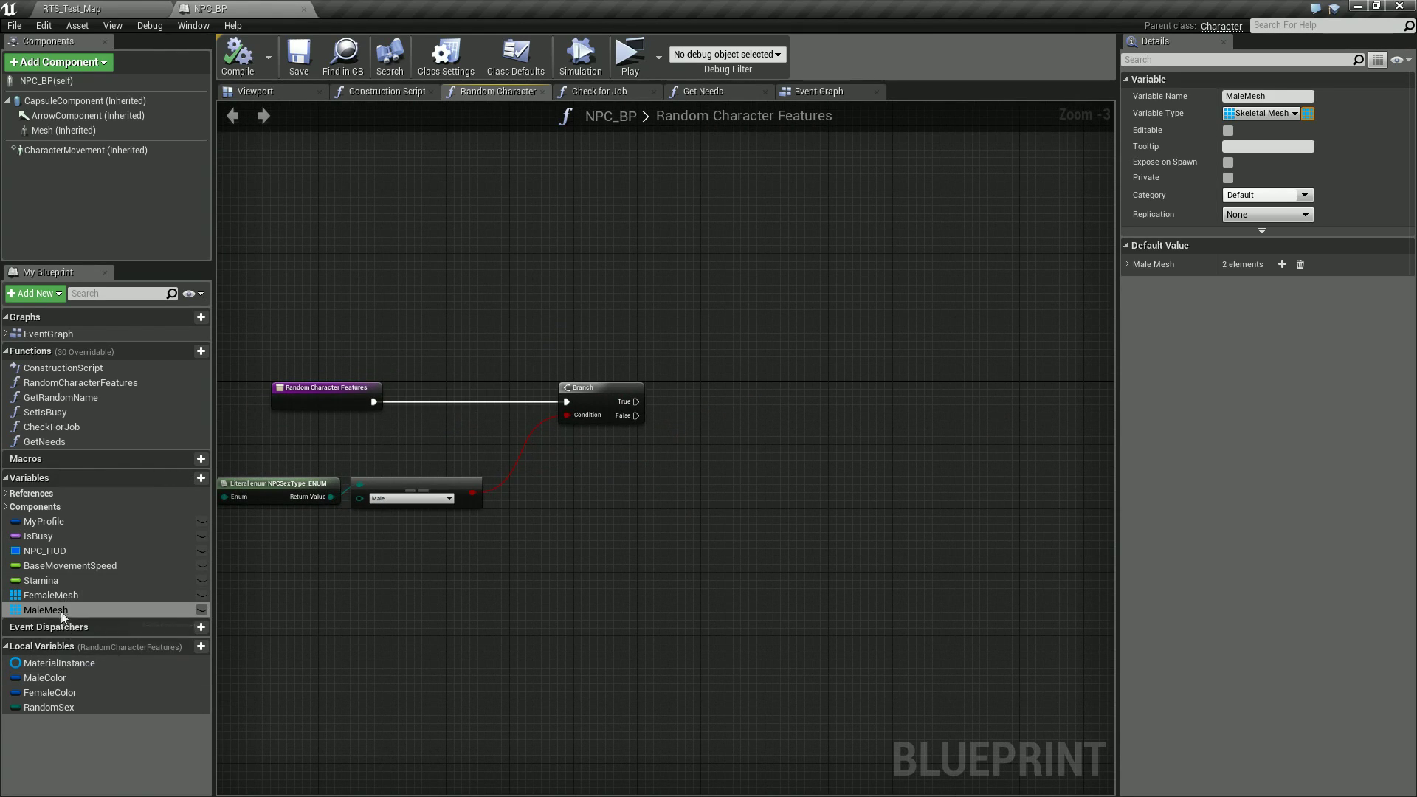
pyautogui.moveTo(46, 610); pyautogui.dragTo(504, 235)
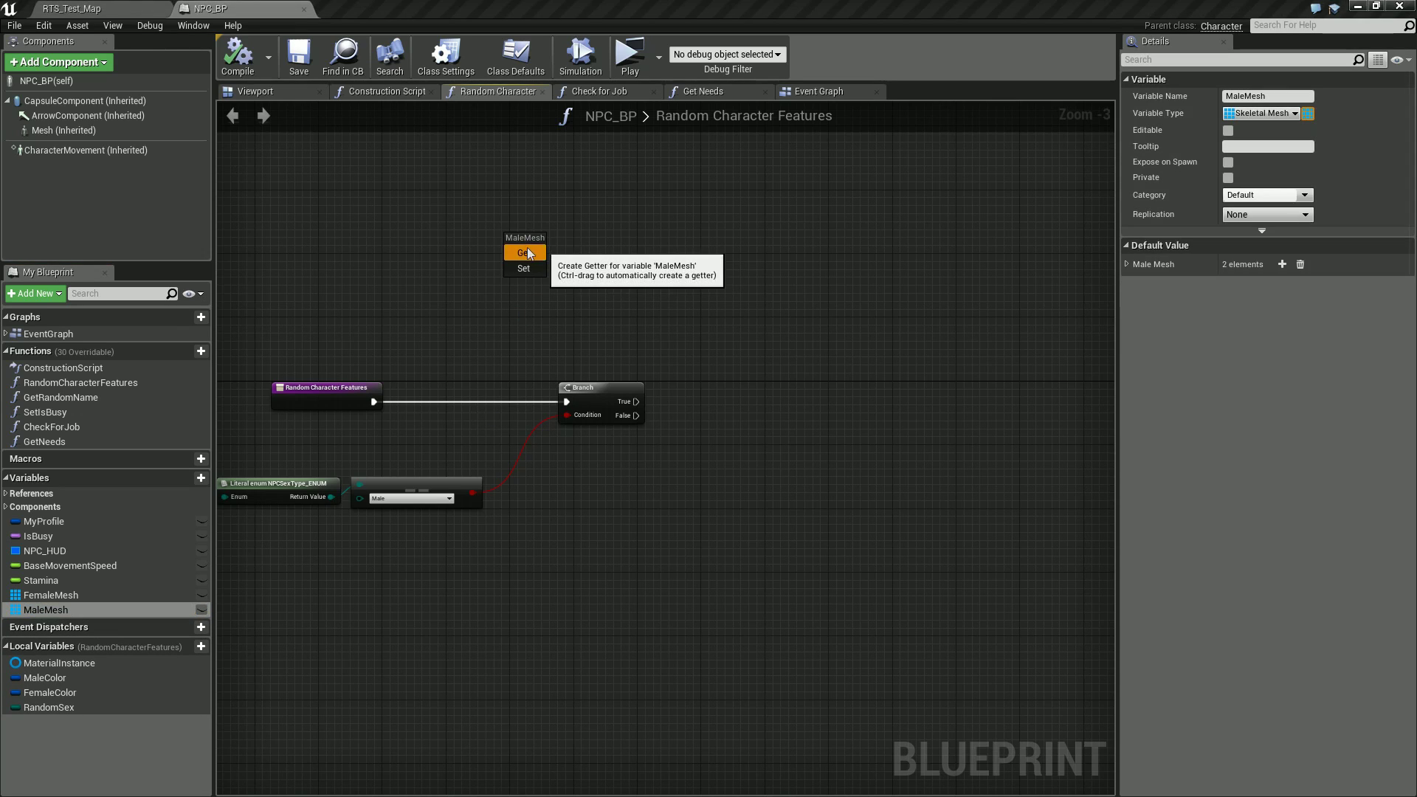
pyautogui.click(522, 254)
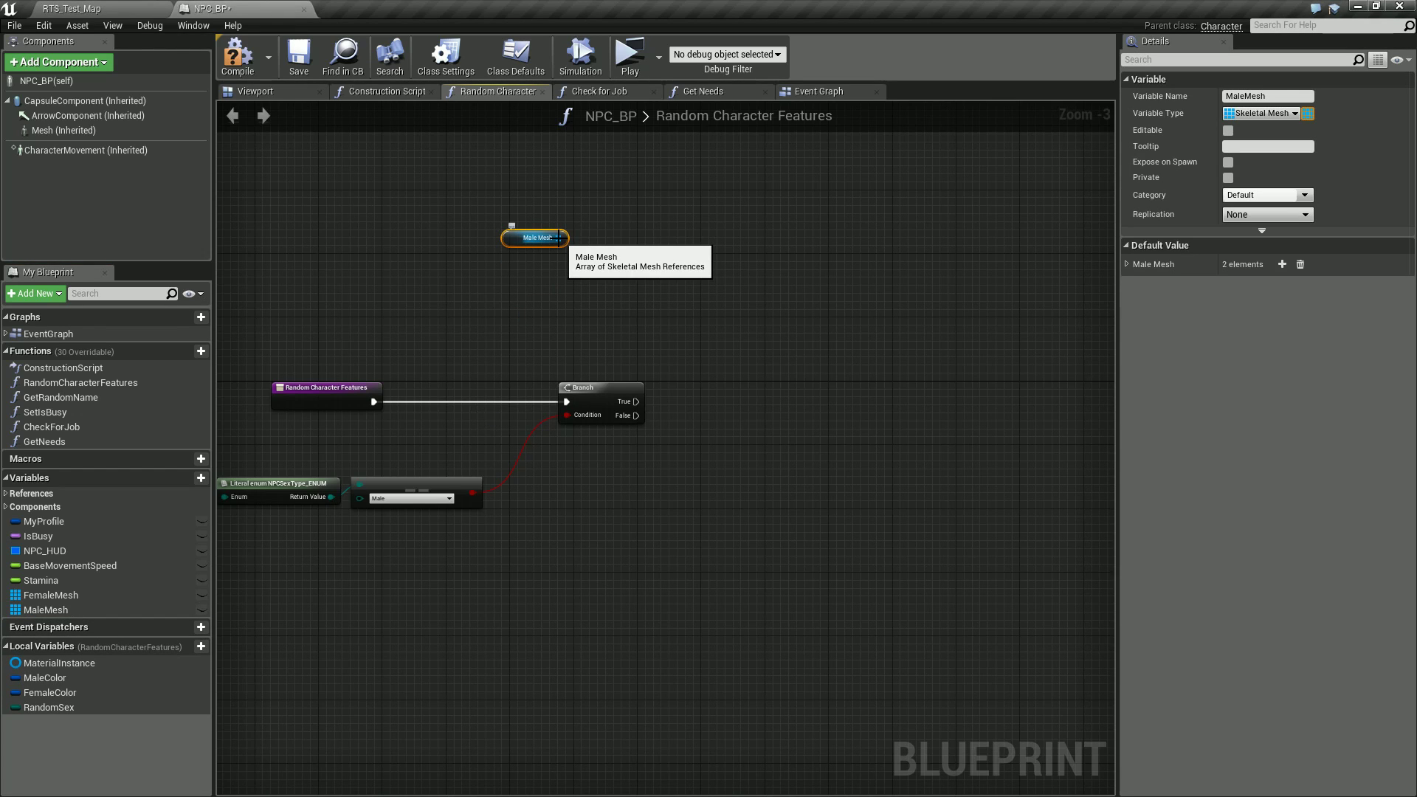
pyautogui.moveTo(561, 238); pyautogui.dragTo(613, 209)
pyautogui.write('la')
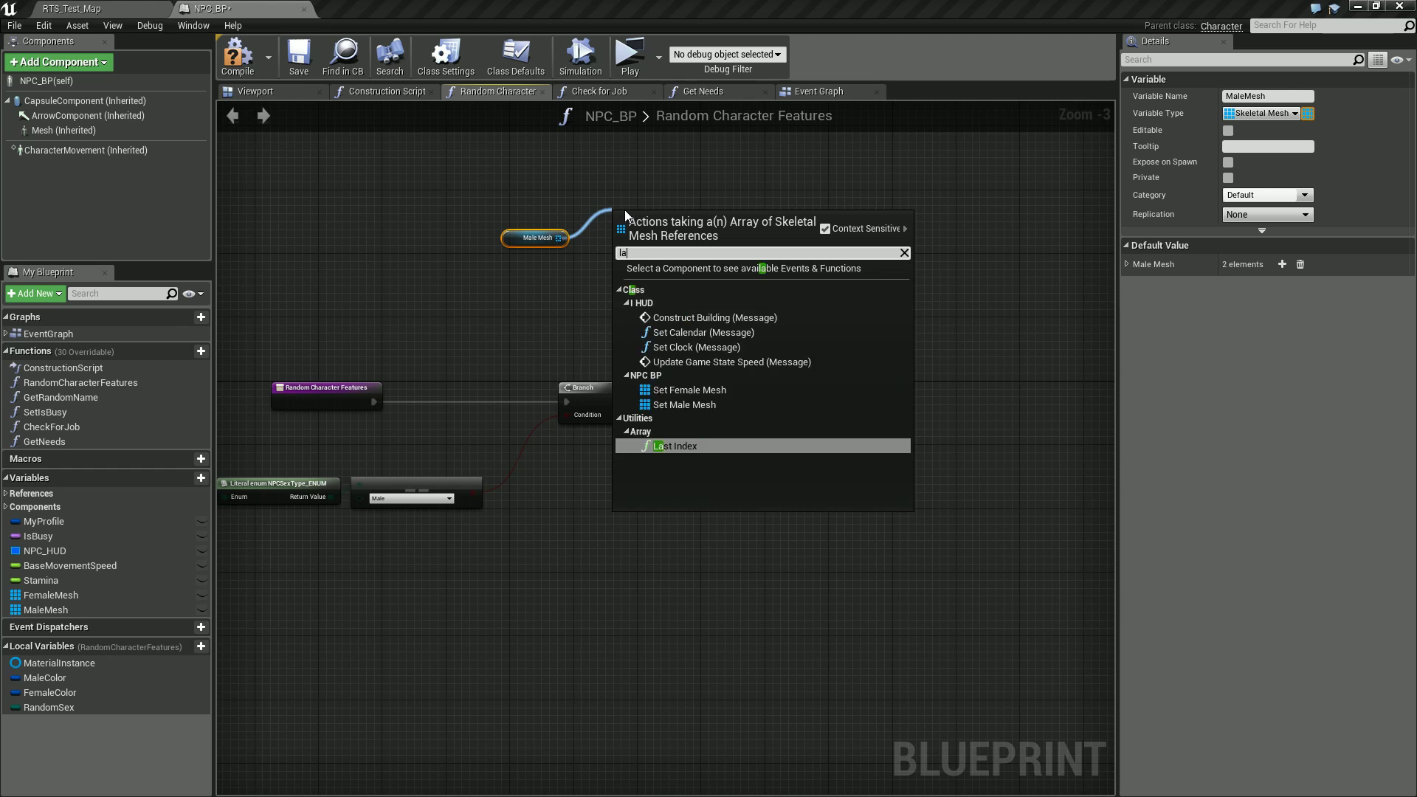
pyautogui.write('st')
pyautogui.press('Return')
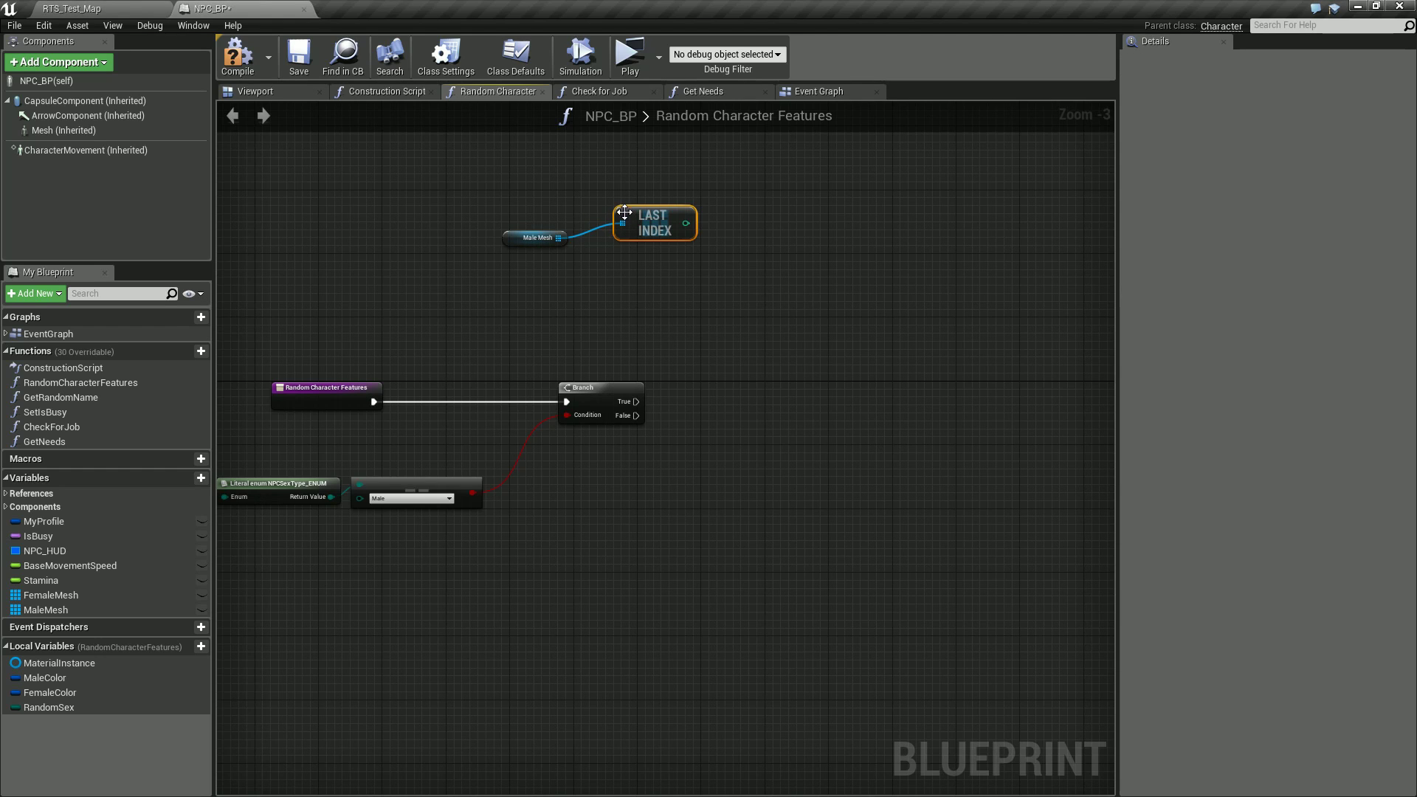
# Step: Add a Random Integer in Range node beside LAST INDEX, reviewing the stored male meshes
pyautogui.moveTo(756, 256); pyautogui.dragTo(736, 267, button='right')
pyautogui.rightClick(736, 267)
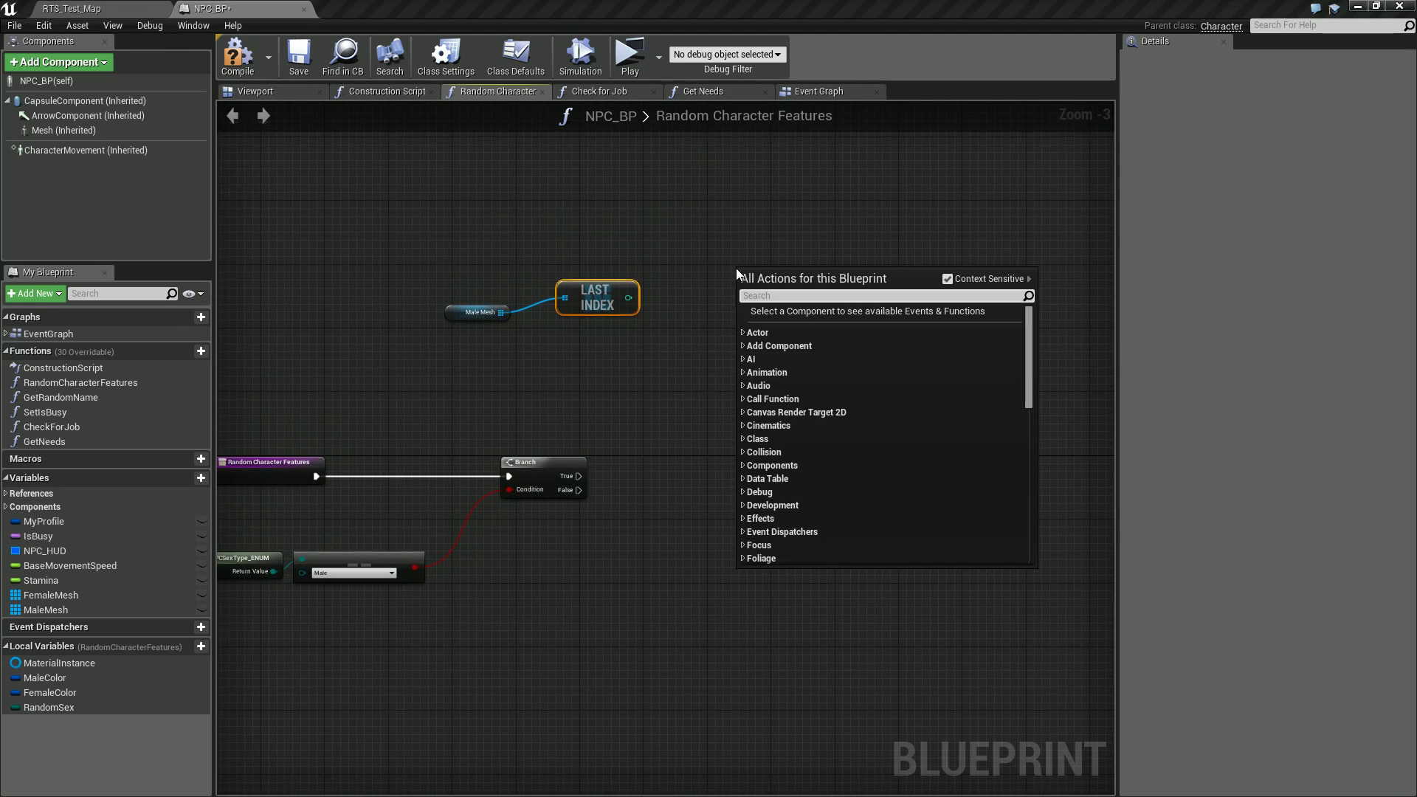
pyautogui.write('random')
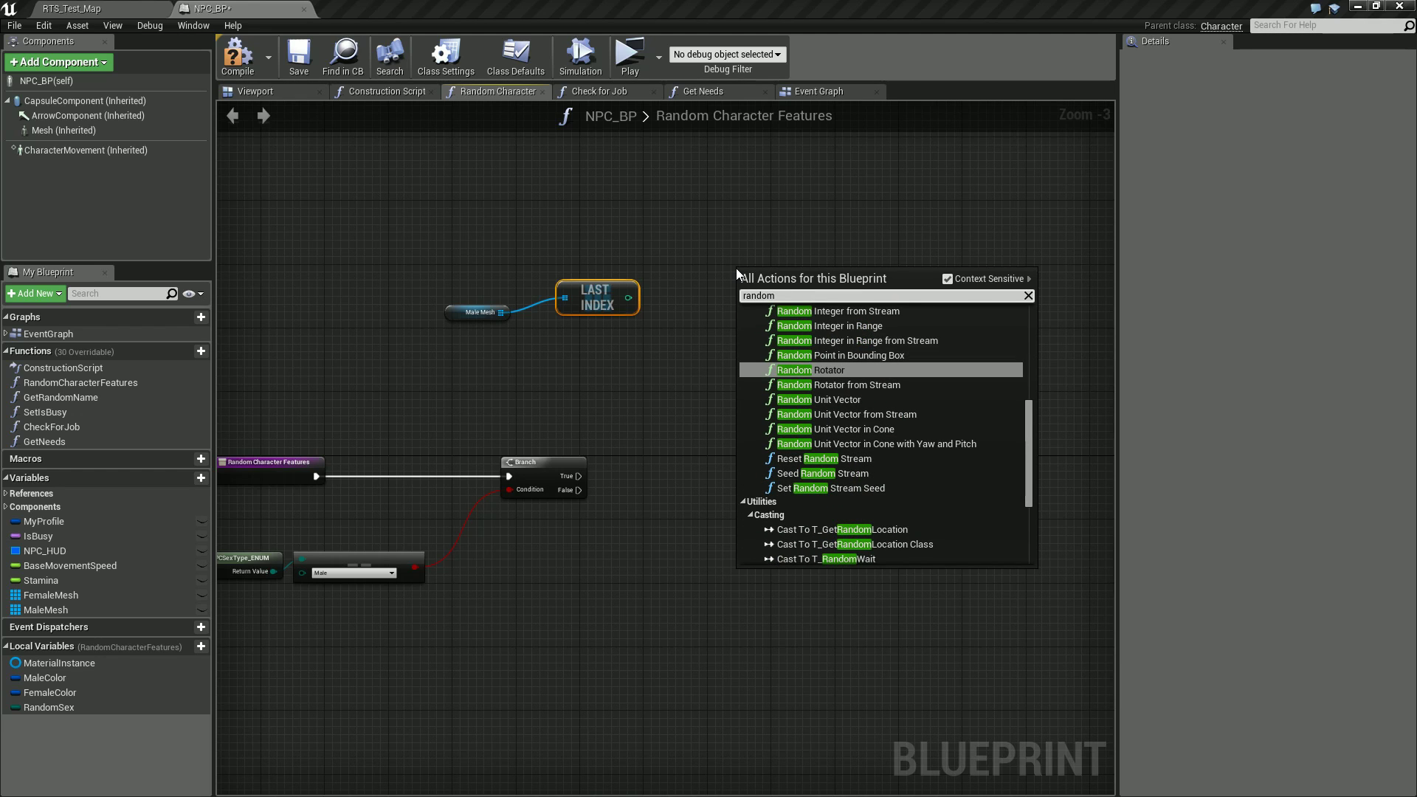
pyautogui.write(' int')
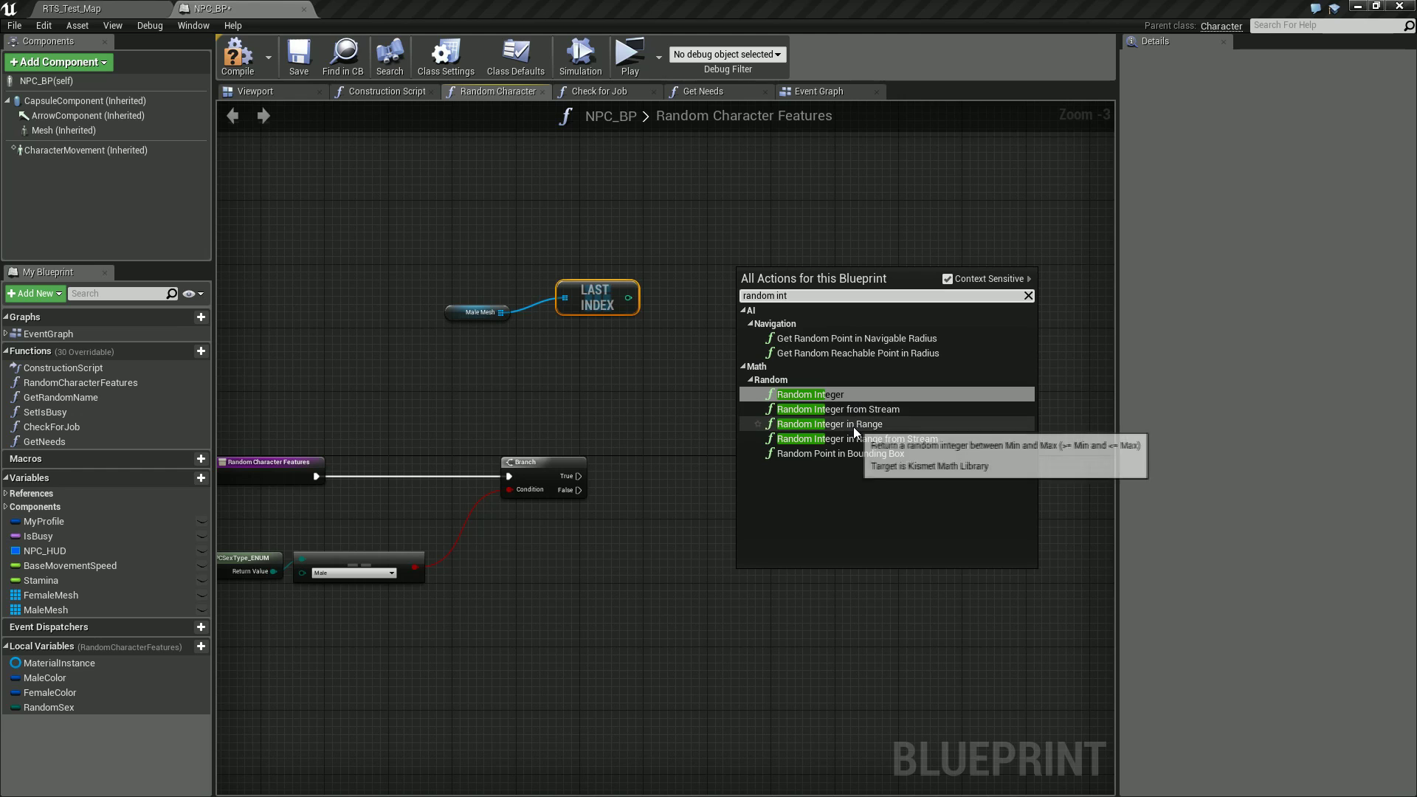
pyautogui.click(855, 425)
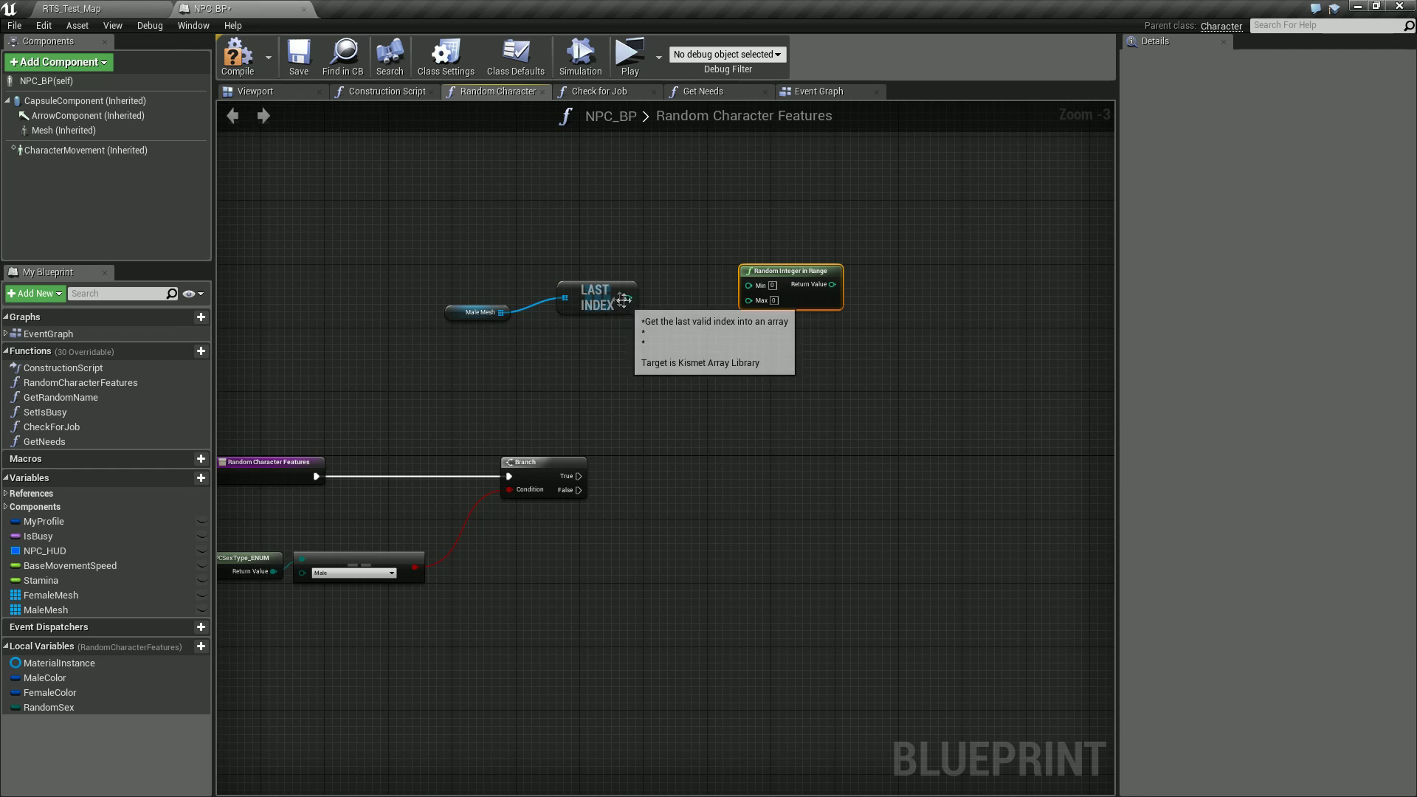
pyautogui.moveTo(624, 299)
pyautogui.mouseDown()
pyautogui.moveTo(604, 307)
pyautogui.moveTo(749, 299)
pyautogui.mouseUp()
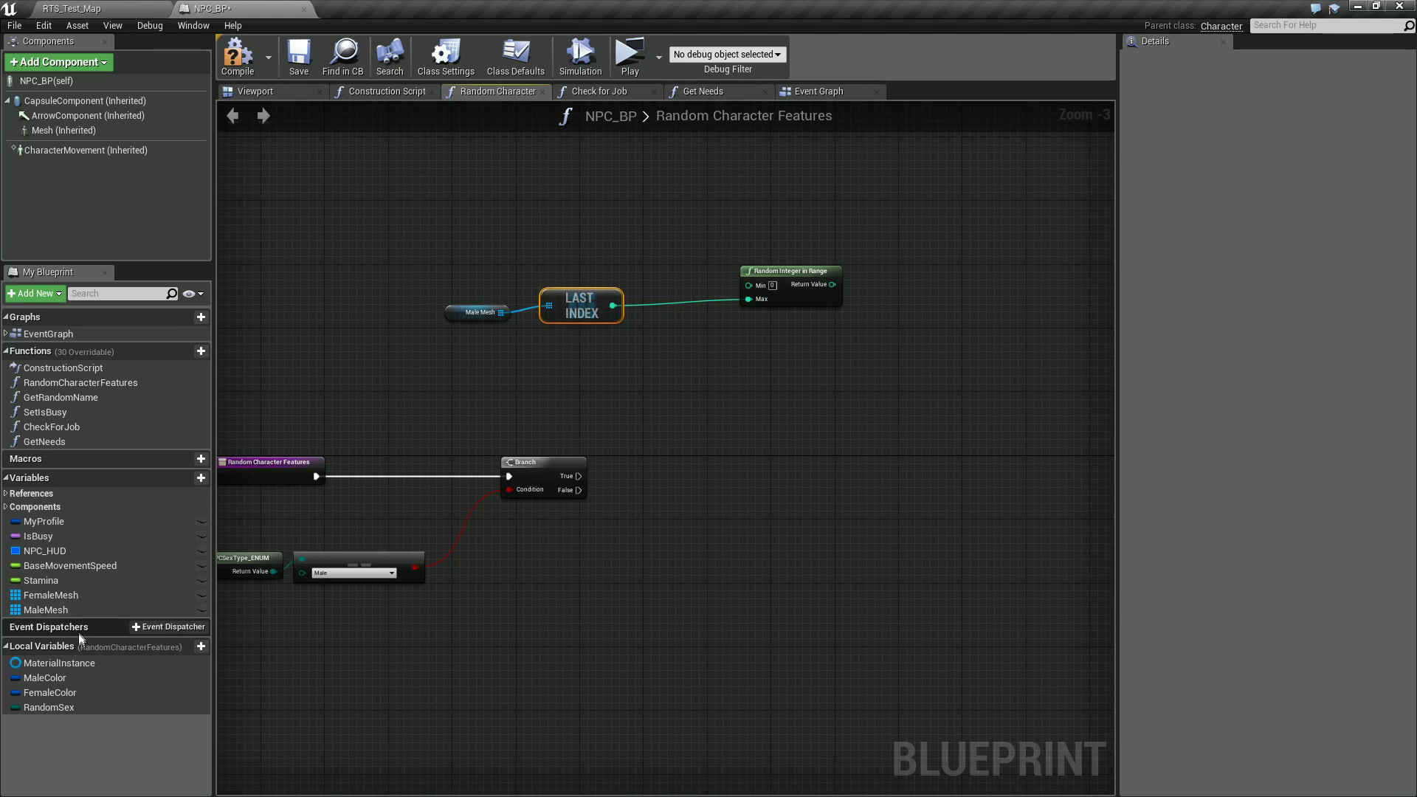
pyautogui.click(46, 610)
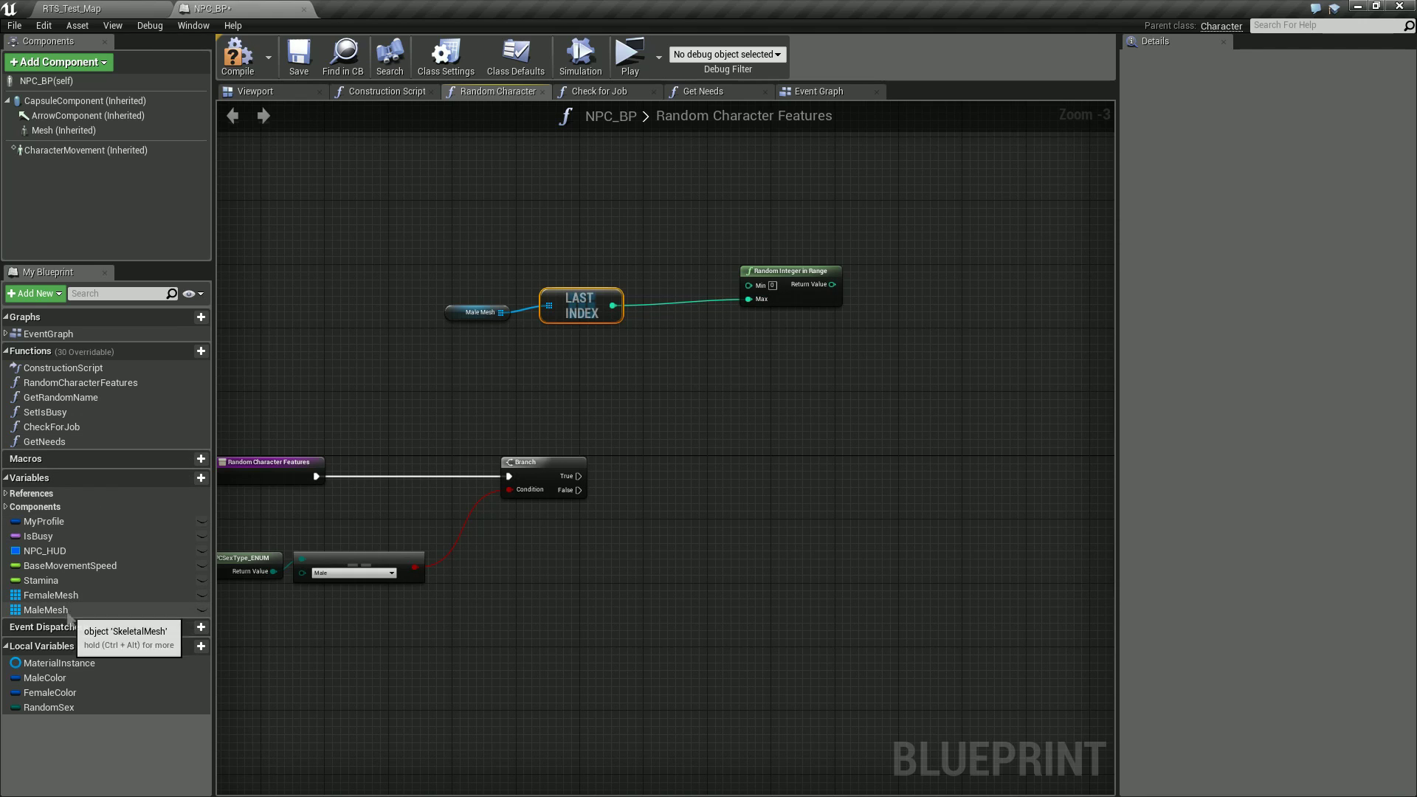
pyautogui.click(1129, 265)
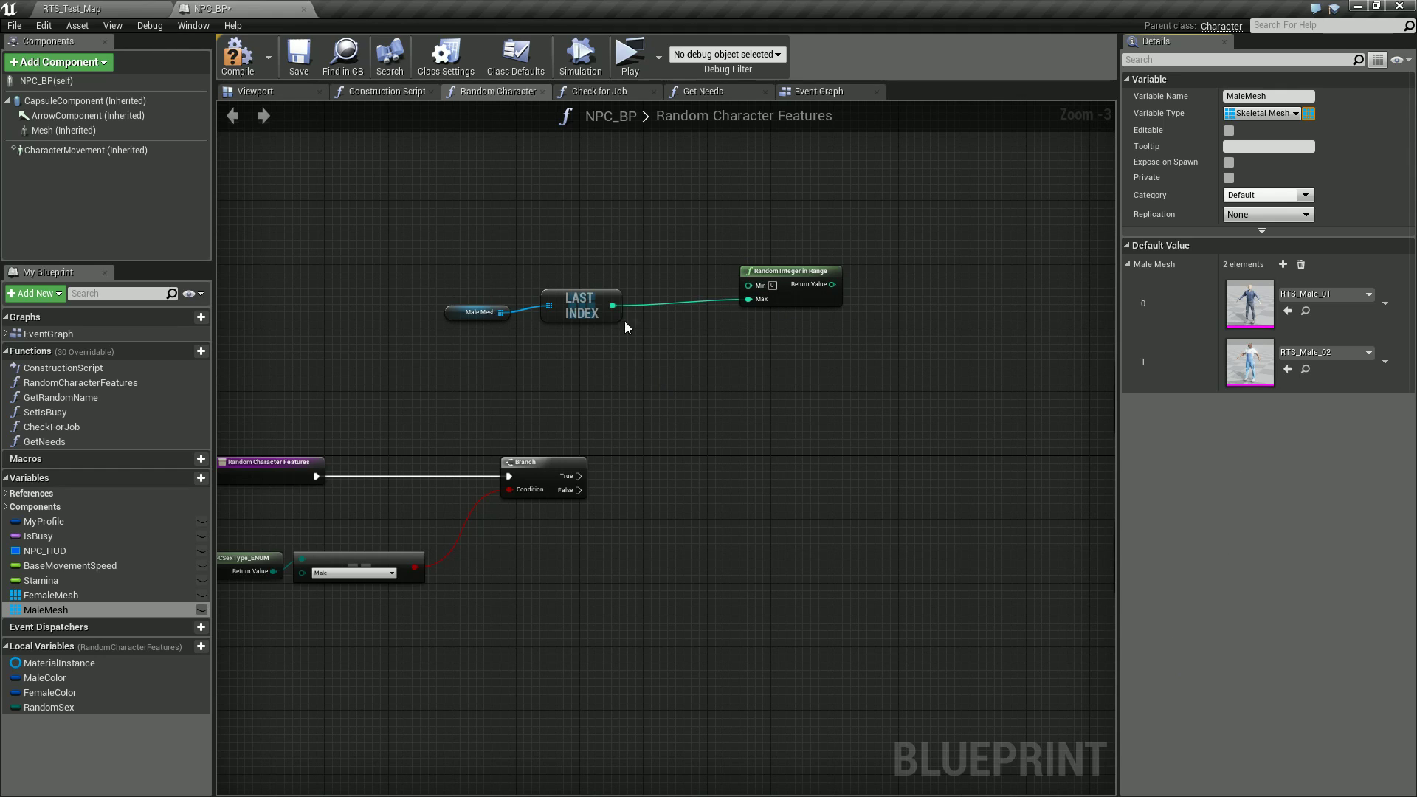
pyautogui.moveTo(833, 286); pyautogui.dragTo(767, 301)
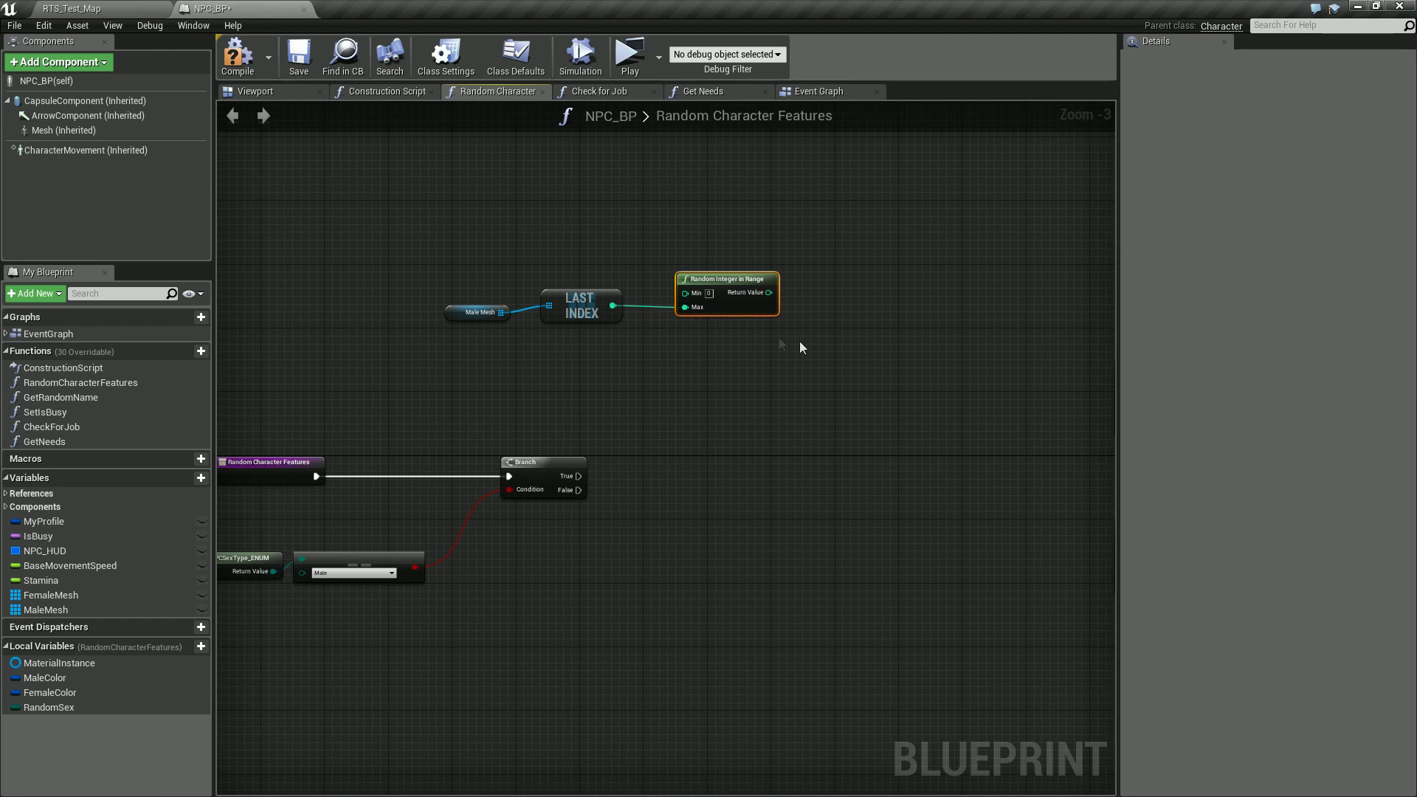
pyautogui.keyDown('ctrl'); pyautogui.click(582, 311); pyautogui.keyUp('ctrl')
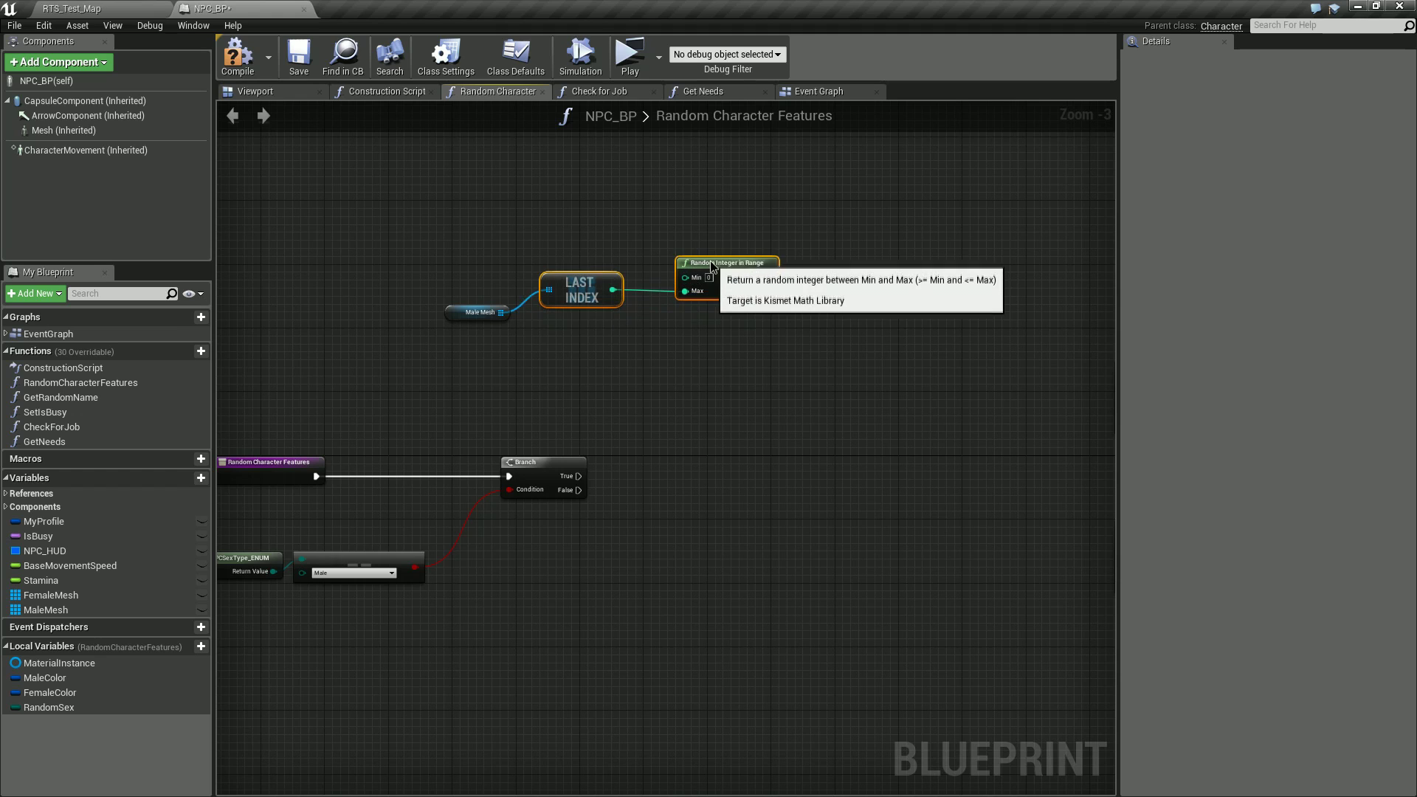
# Step: Add an array GET on Male Mesh indexed by the Random Integer in Range output
pyautogui.moveTo(727, 302); pyautogui.dragTo(726, 277)
pyautogui.moveTo(502, 312); pyautogui.dragTo(794, 322)
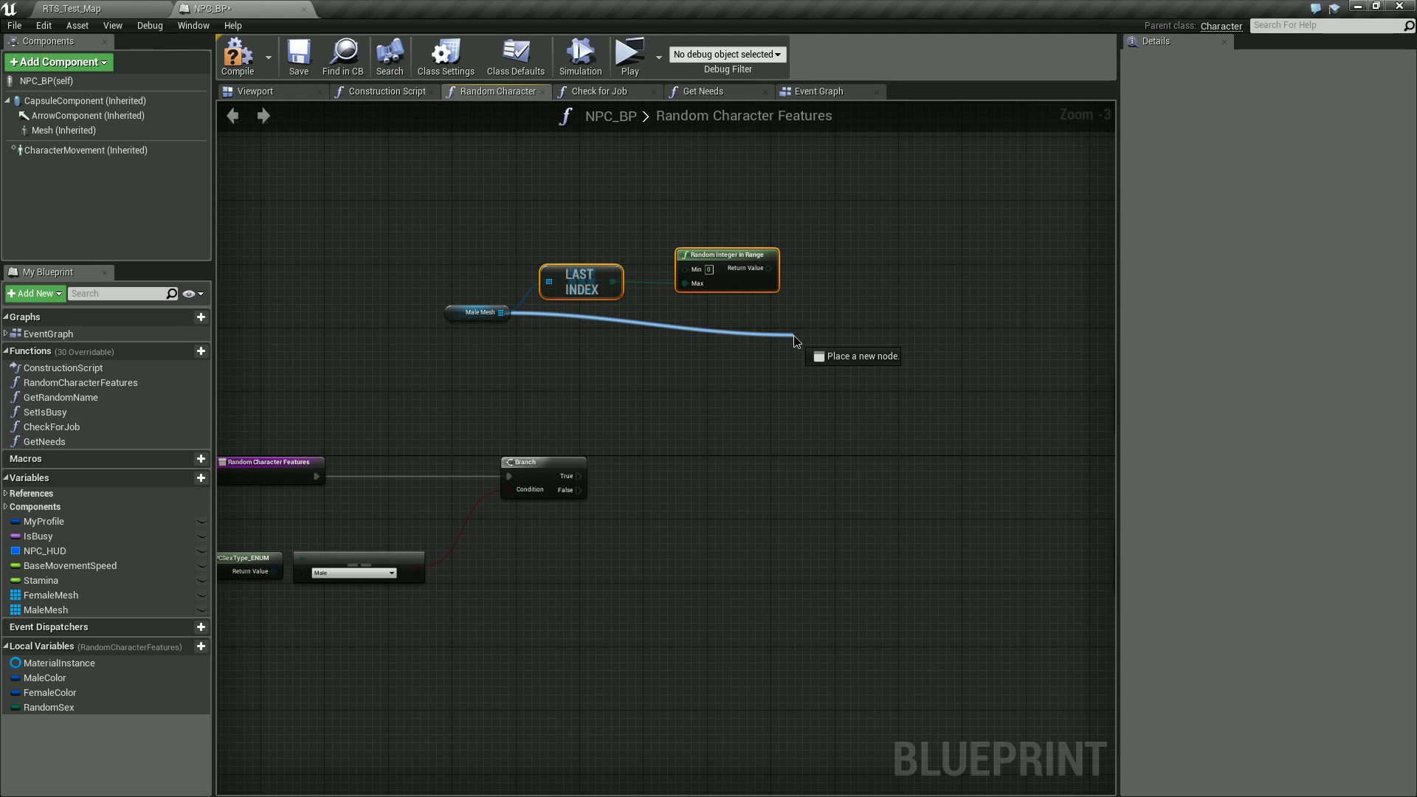
pyautogui.write('get')
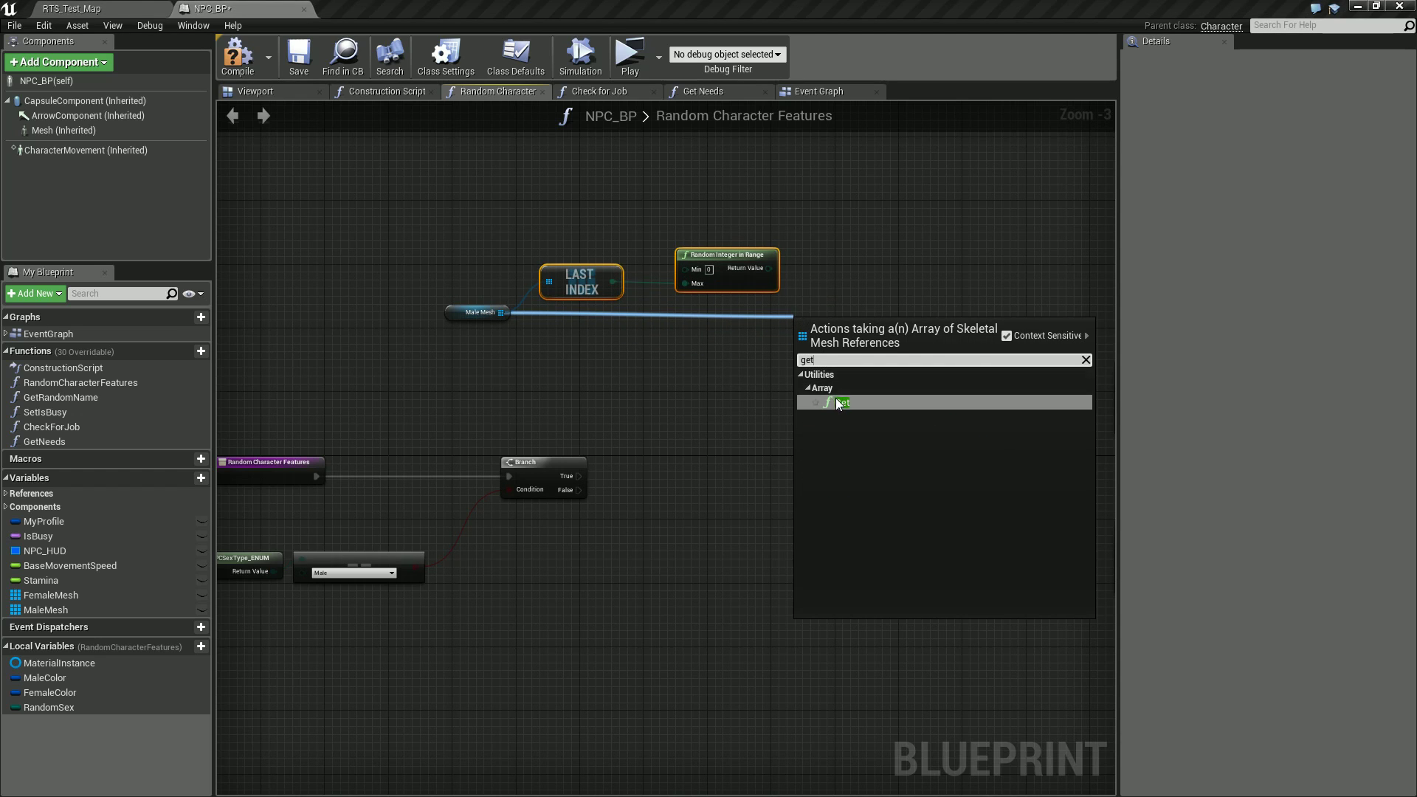
pyautogui.click(839, 405)
pyautogui.moveTo(842, 337); pyautogui.dragTo(882, 321)
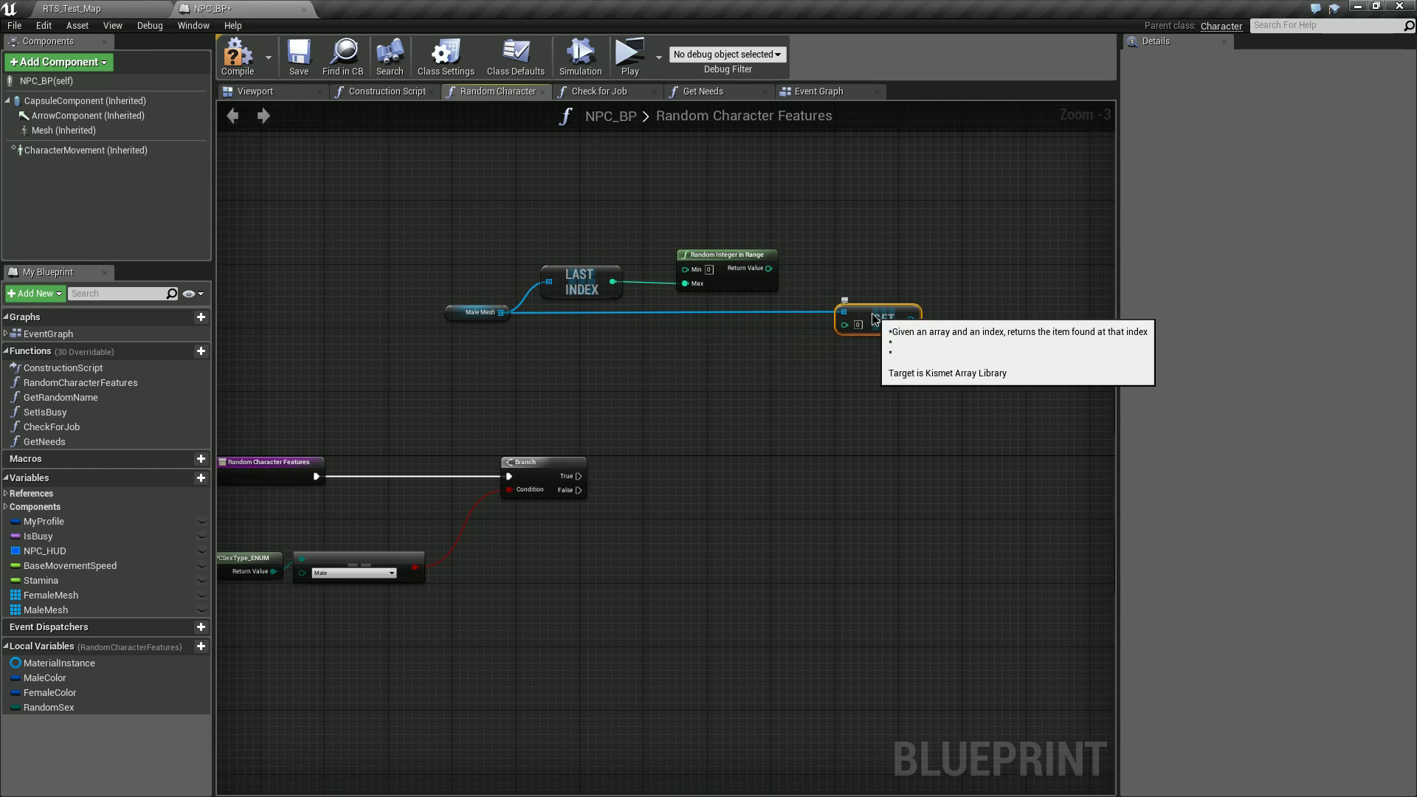
pyautogui.moveTo(770, 268); pyautogui.dragTo(849, 329)
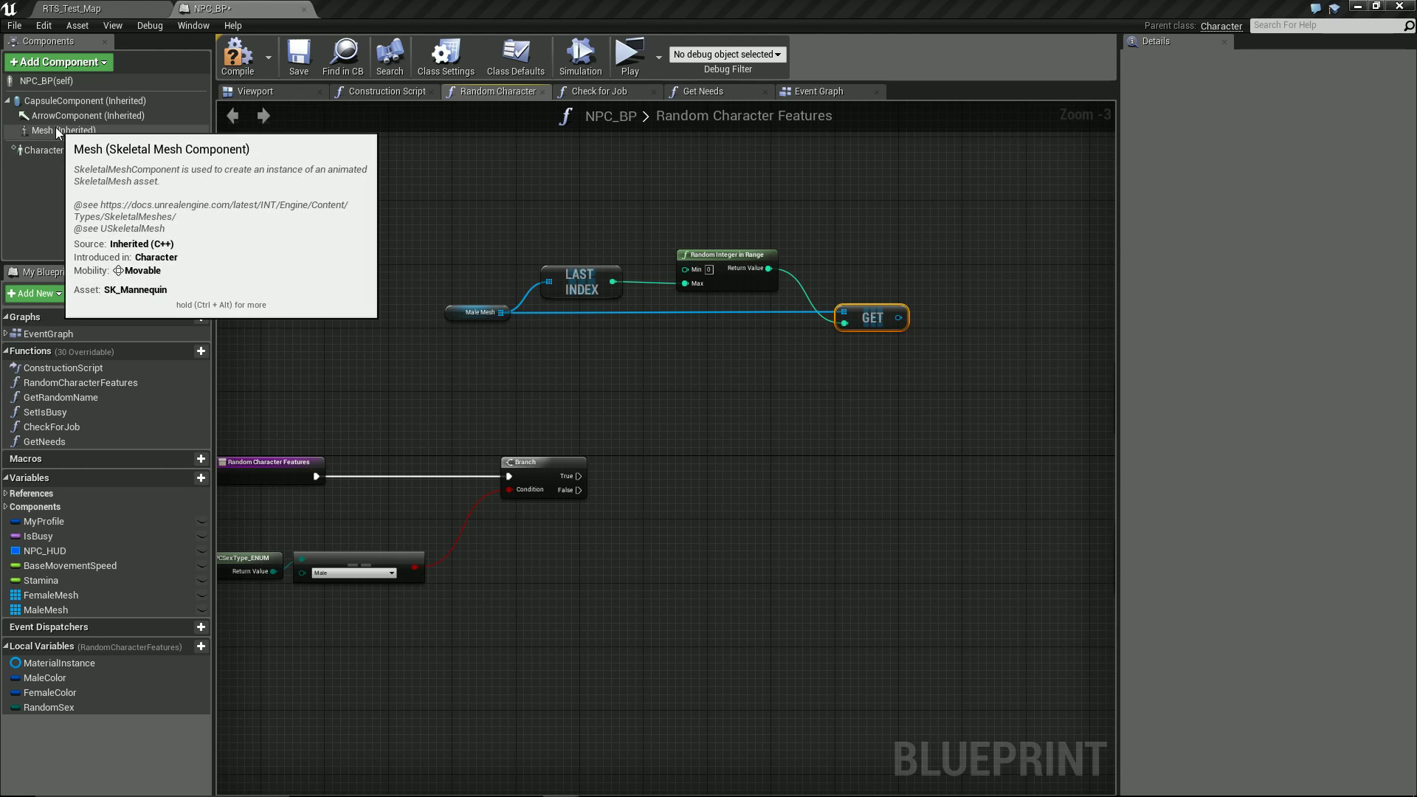
# Step: Add Set Skeletal Mesh on Mesh, run from Branch True, with the GET as New Mesh
pyautogui.moveTo(64, 130); pyautogui.dragTo(798, 196)
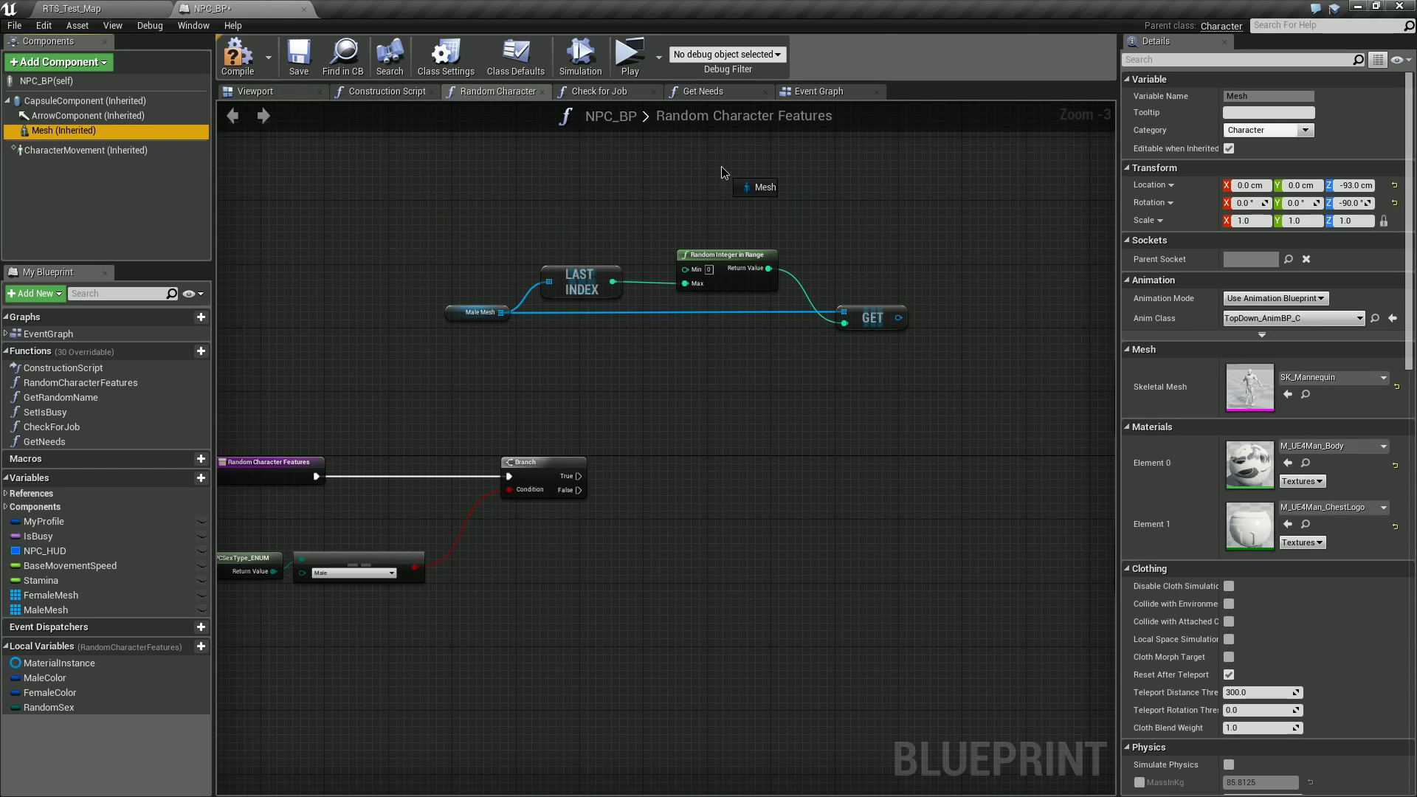
pyautogui.moveTo(722, 173); pyautogui.dragTo(875, 199)
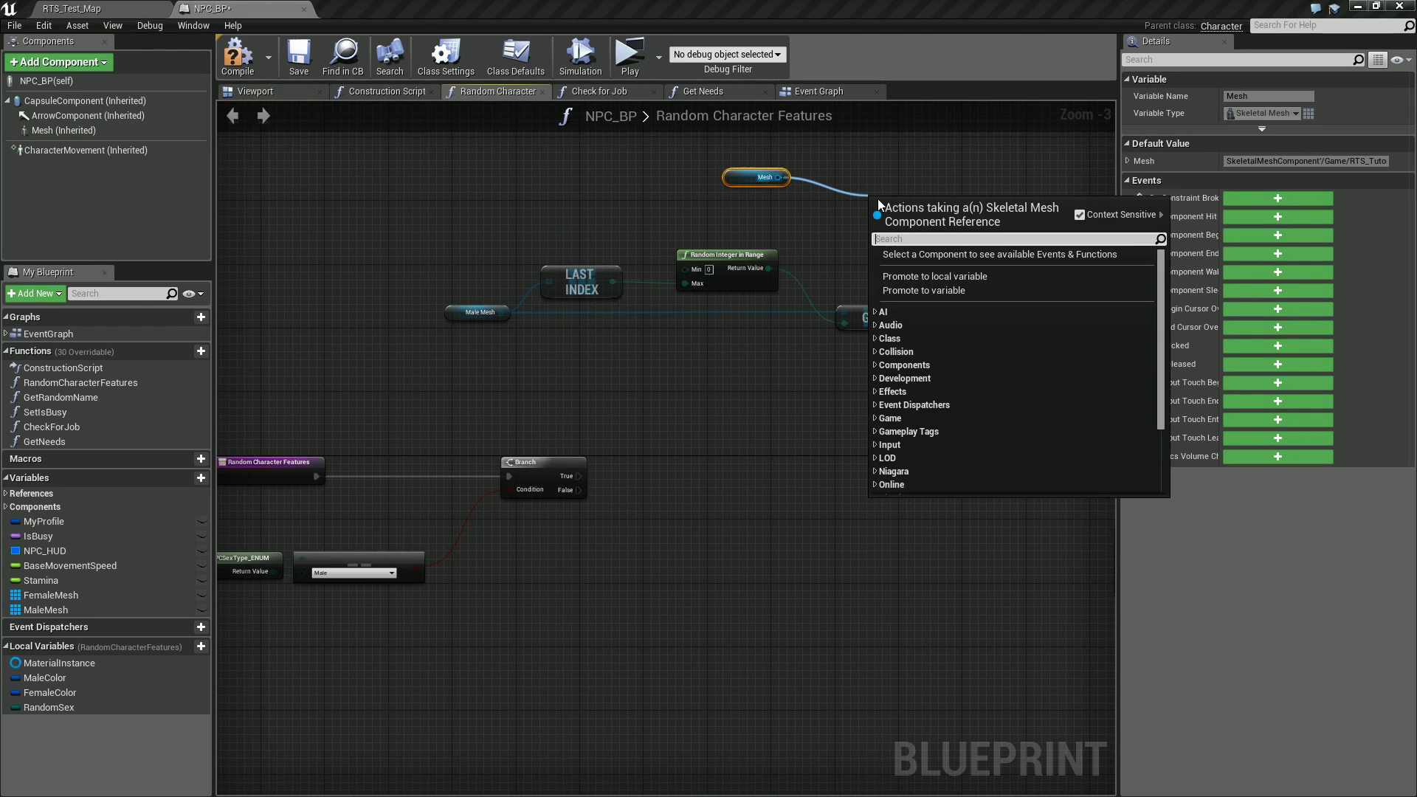
pyautogui.write('set ske')
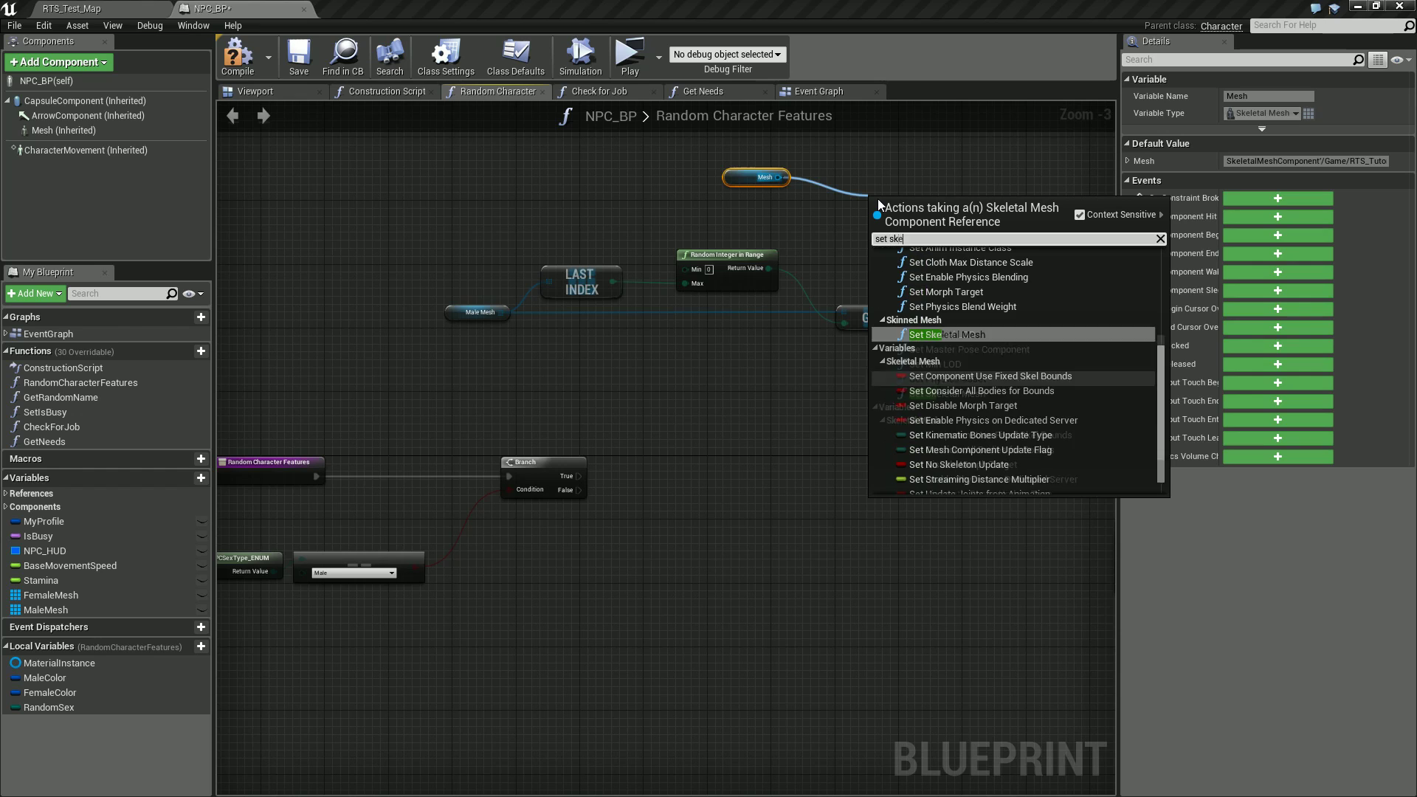
pyautogui.write('let')
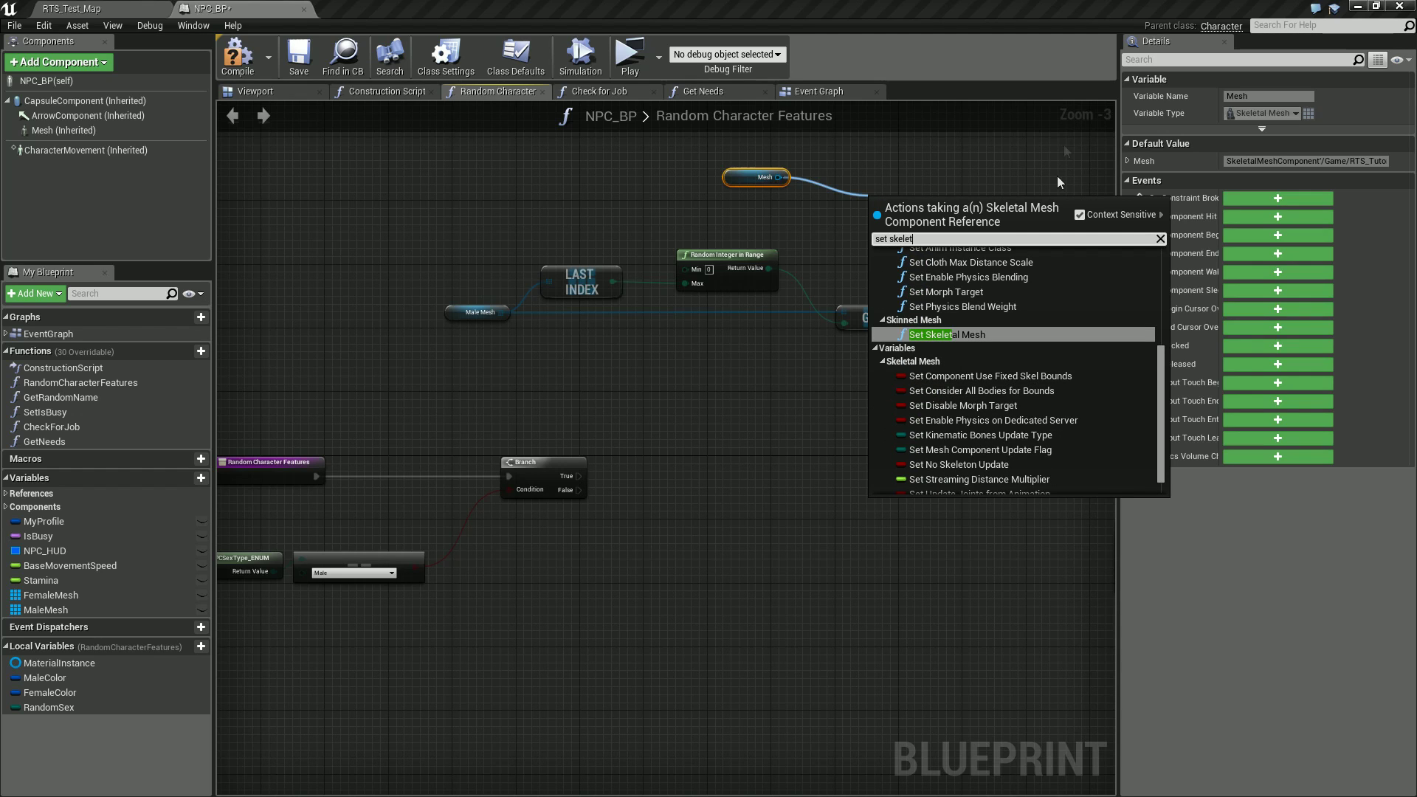
pyautogui.click(948, 335)
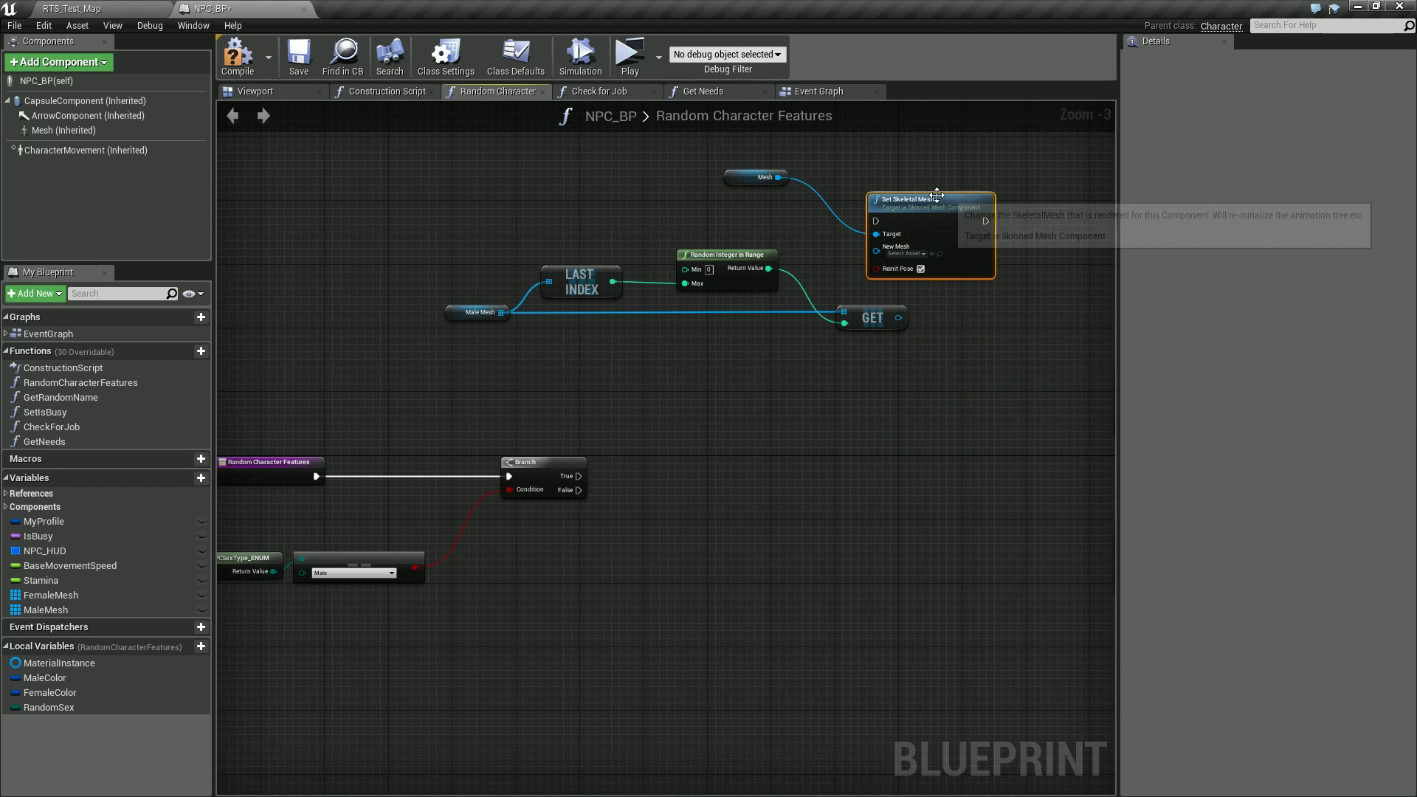
pyautogui.moveTo(930, 201)
pyautogui.mouseDown()
pyautogui.moveTo(1064, 279)
pyautogui.moveTo(1053, 318)
pyautogui.mouseUp()
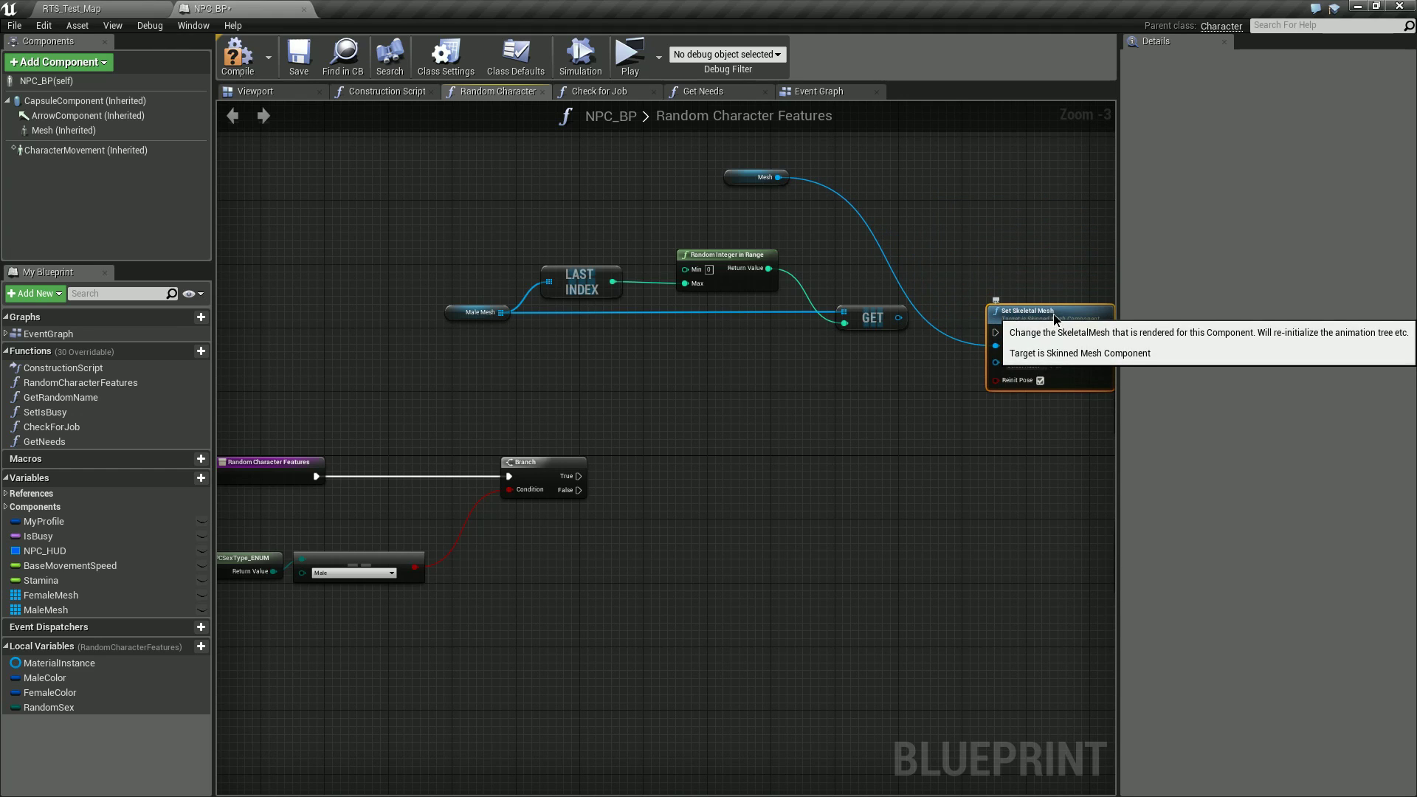
pyautogui.moveTo(578, 476); pyautogui.dragTo(997, 335)
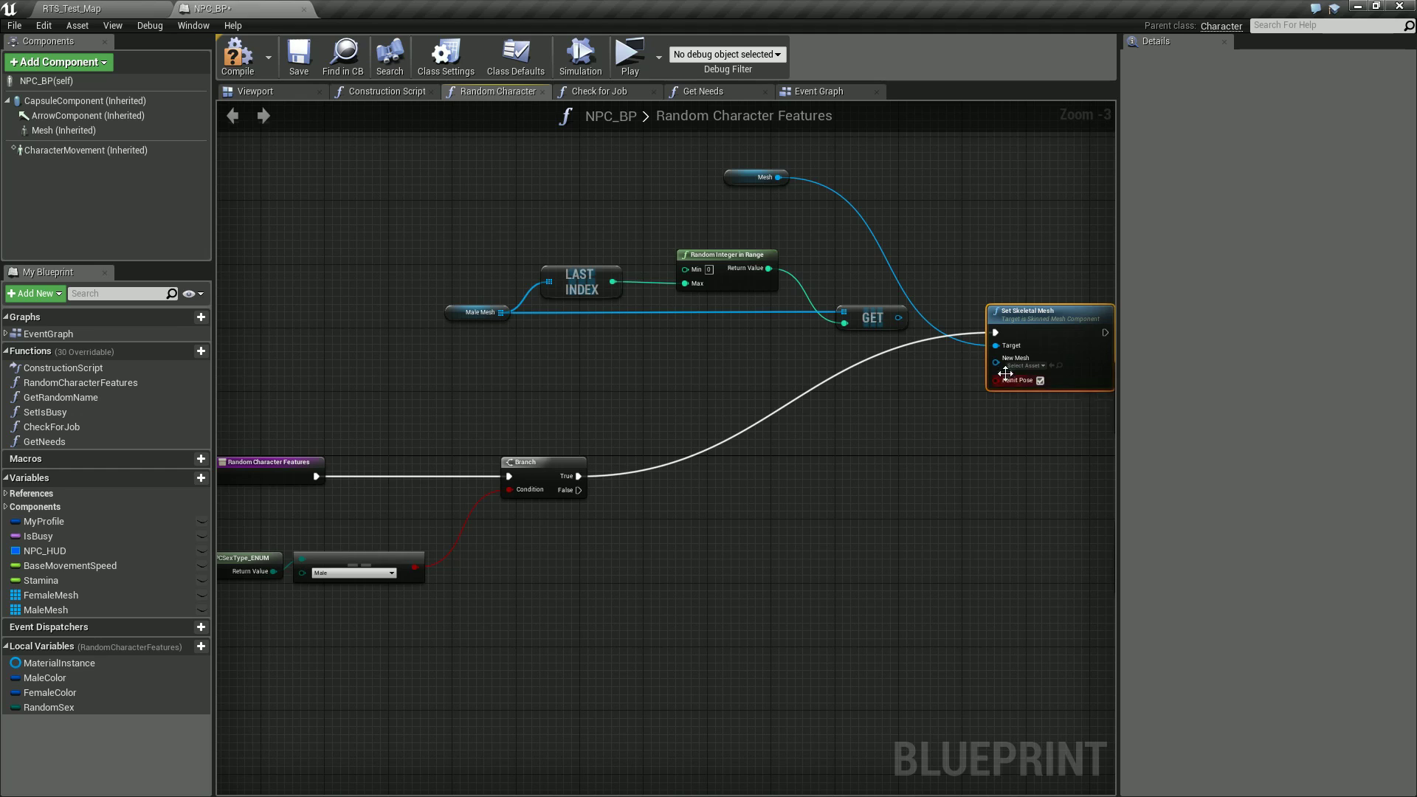
pyautogui.moveTo(898, 320); pyautogui.dragTo(997, 360)
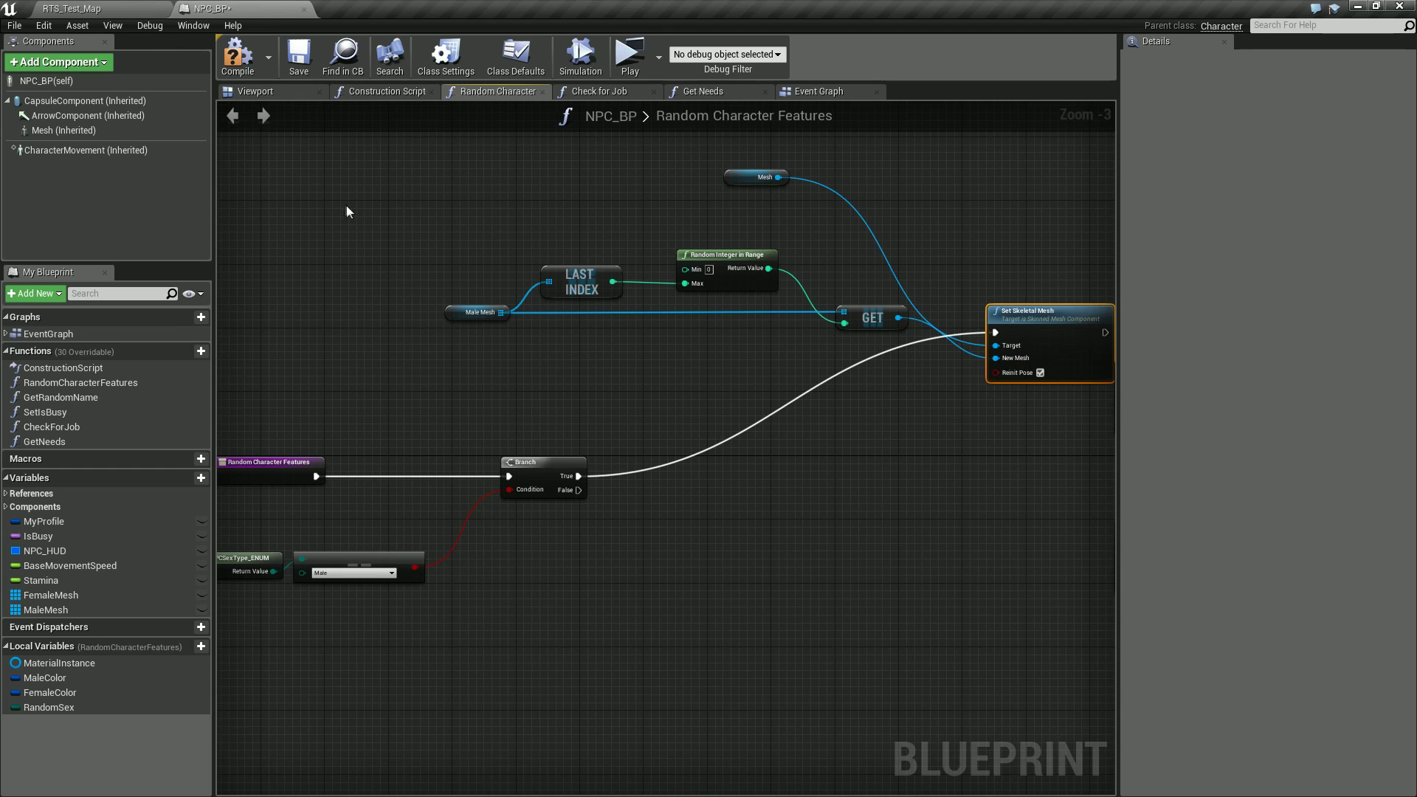
# Step: Arrange the Mesh reference and mesh-picking nodes beside Set Skeletal Mesh
pyautogui.moveTo(731, 176); pyautogui.dragTo(996, 297)
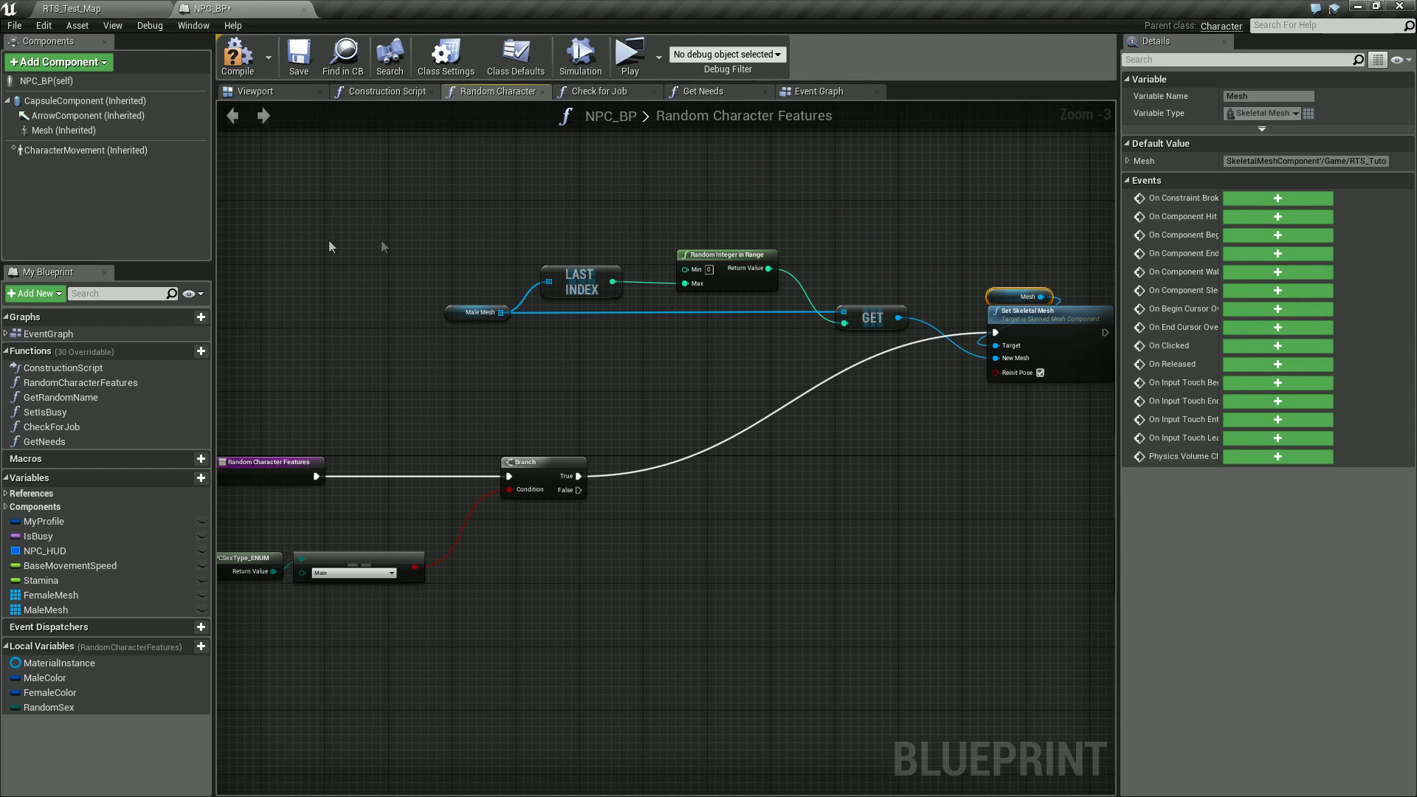
pyautogui.moveTo(333, 222); pyautogui.dragTo(1046, 366)
pyautogui.moveTo(998, 322)
pyautogui.mouseDown()
pyautogui.moveTo(854, 308)
pyautogui.moveTo(875, 333)
pyautogui.mouseUp()
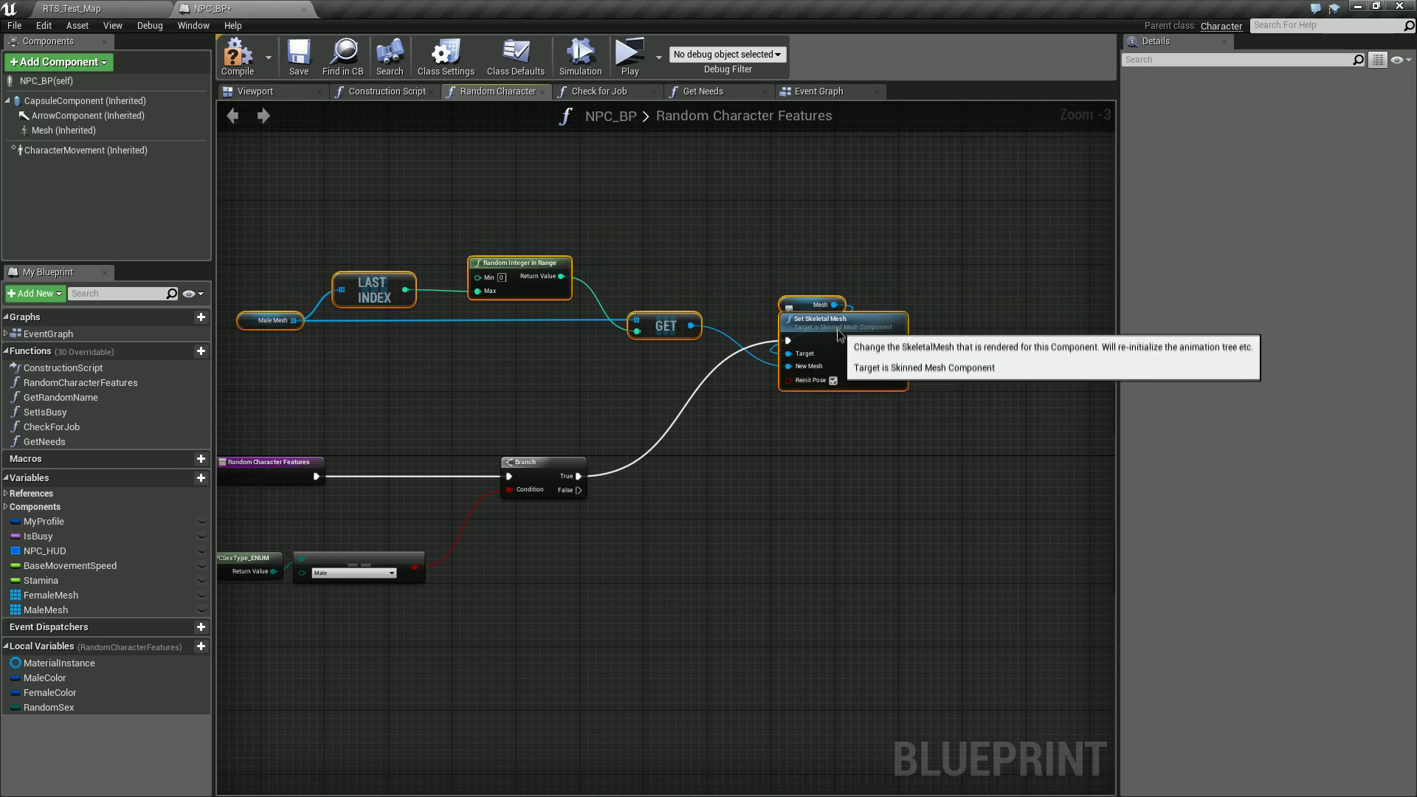
pyautogui.moveTo(699, 527); pyautogui.dragTo(788, 506, button='right')
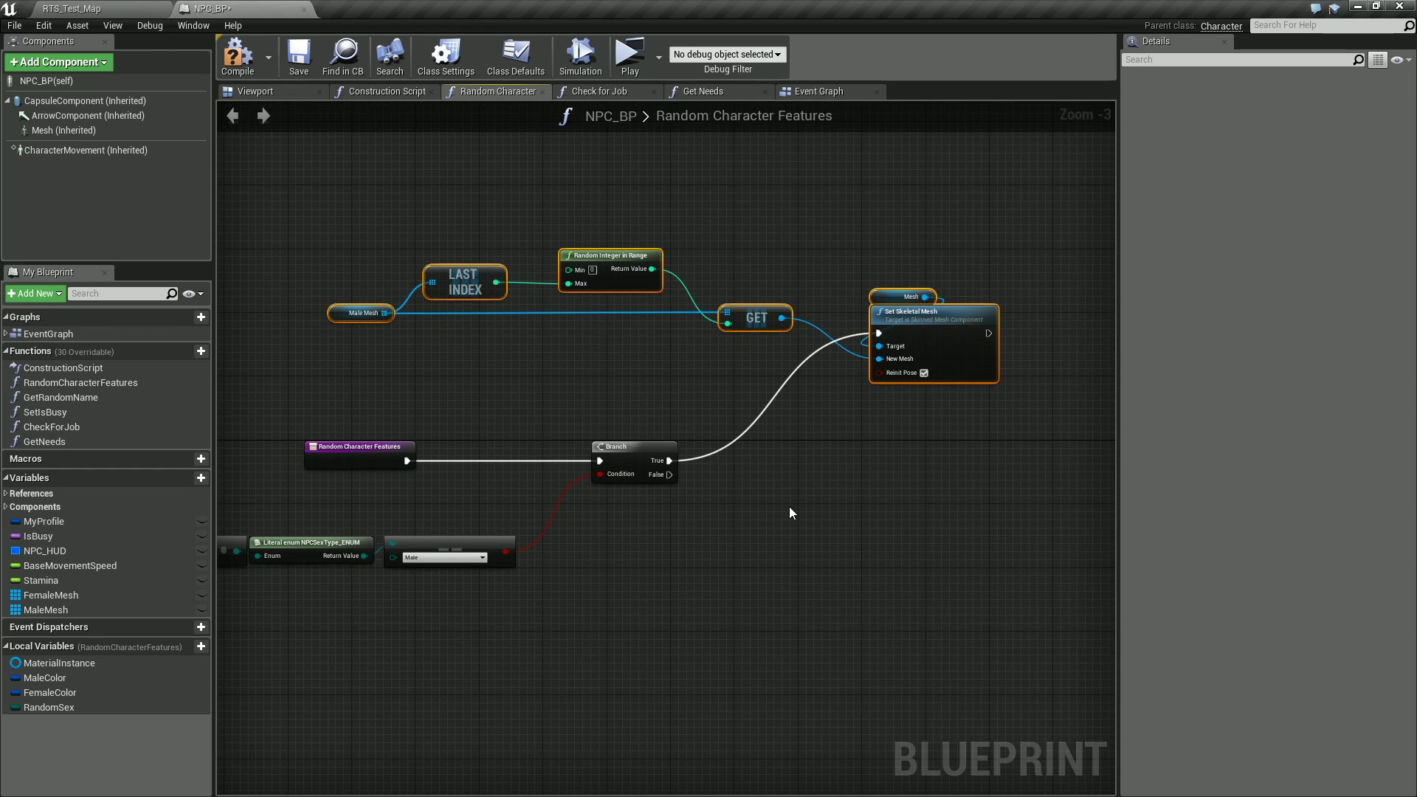
pyautogui.moveTo(607, 630); pyautogui.dragTo(623, 569, button='right')
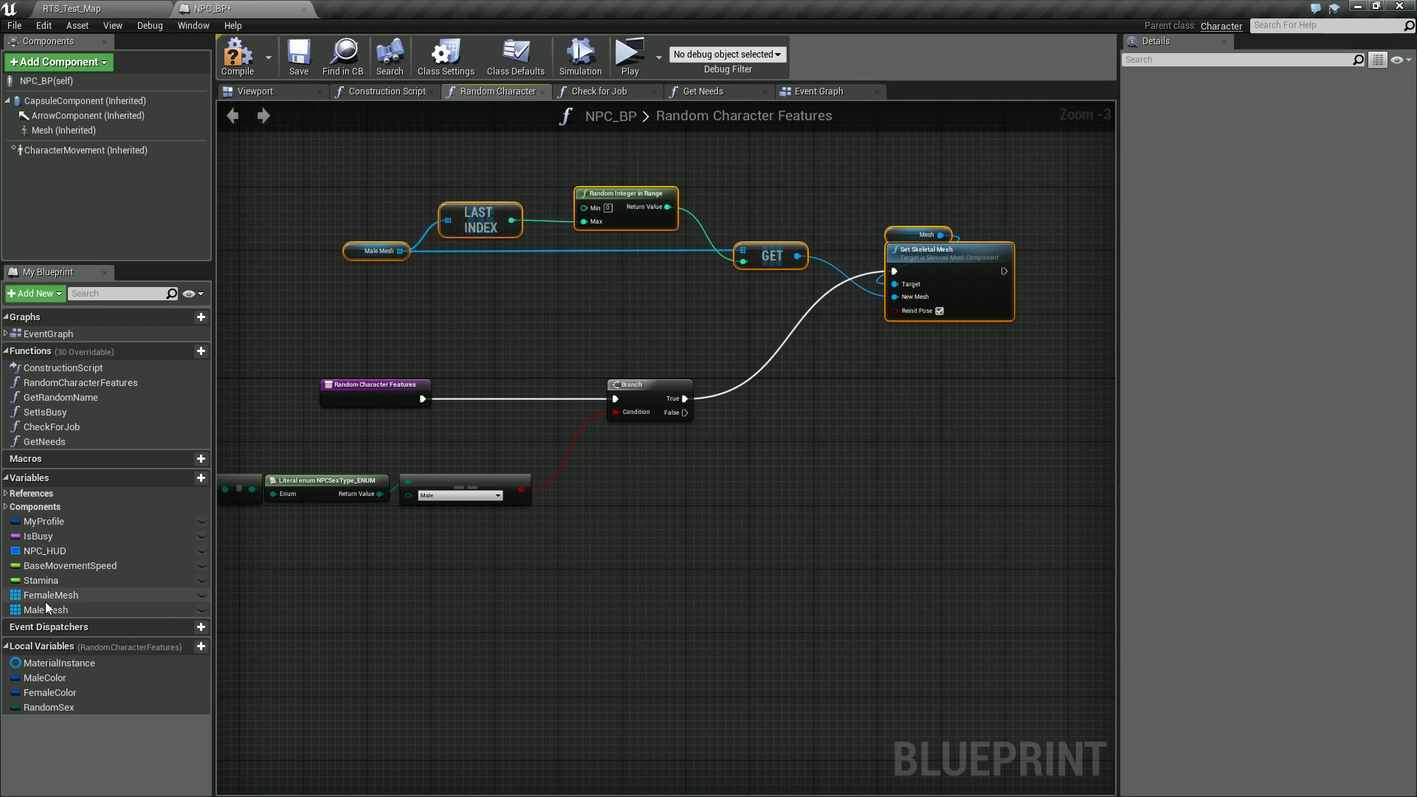
# Step: Place a FemaleMesh getter below the Branch and add a Last Index node from it
pyautogui.moveTo(50, 594); pyautogui.dragTo(496, 608)
pyautogui.moveTo(360, 576); pyautogui.dragTo(362, 578)
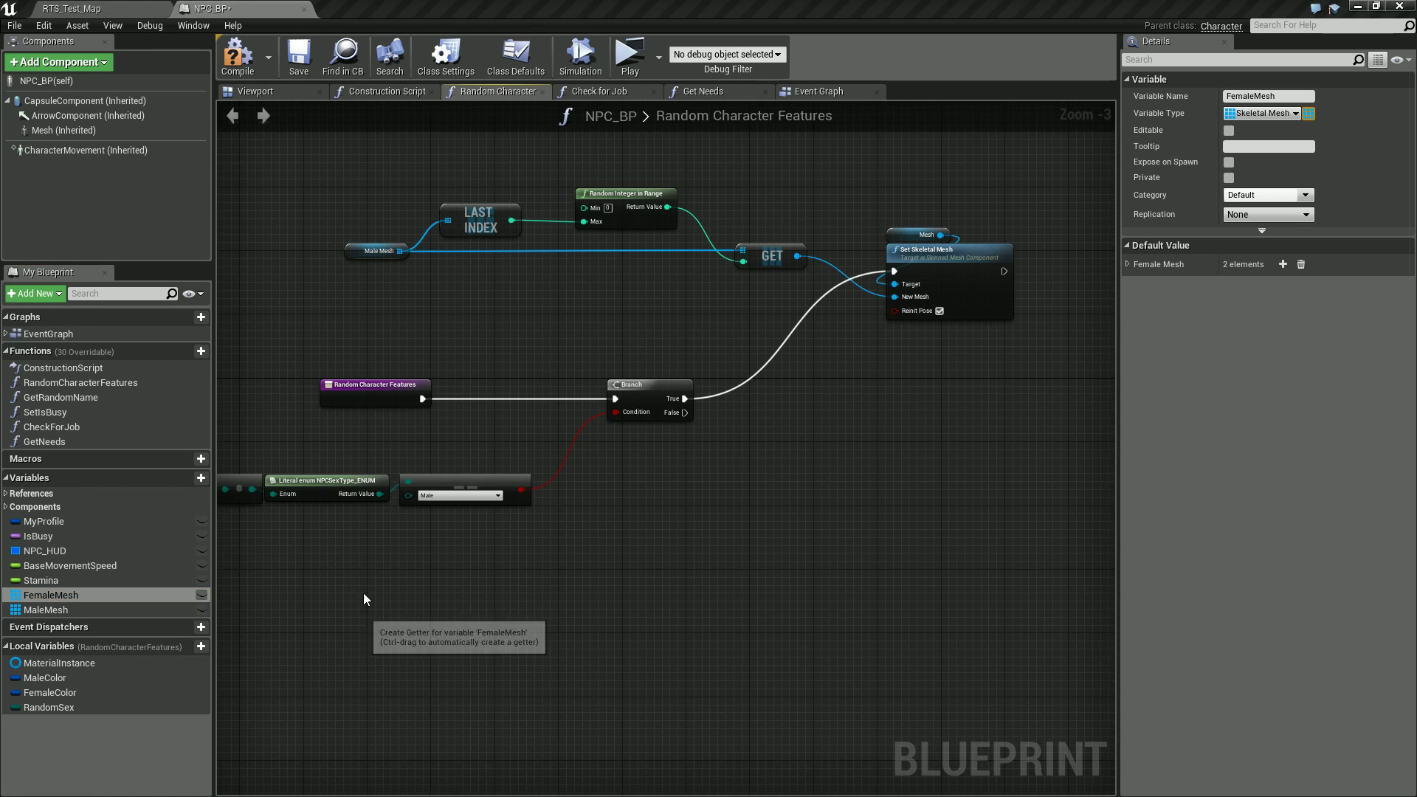
pyautogui.click(399, 630)
pyautogui.moveTo(386, 577); pyautogui.dragTo(484, 544)
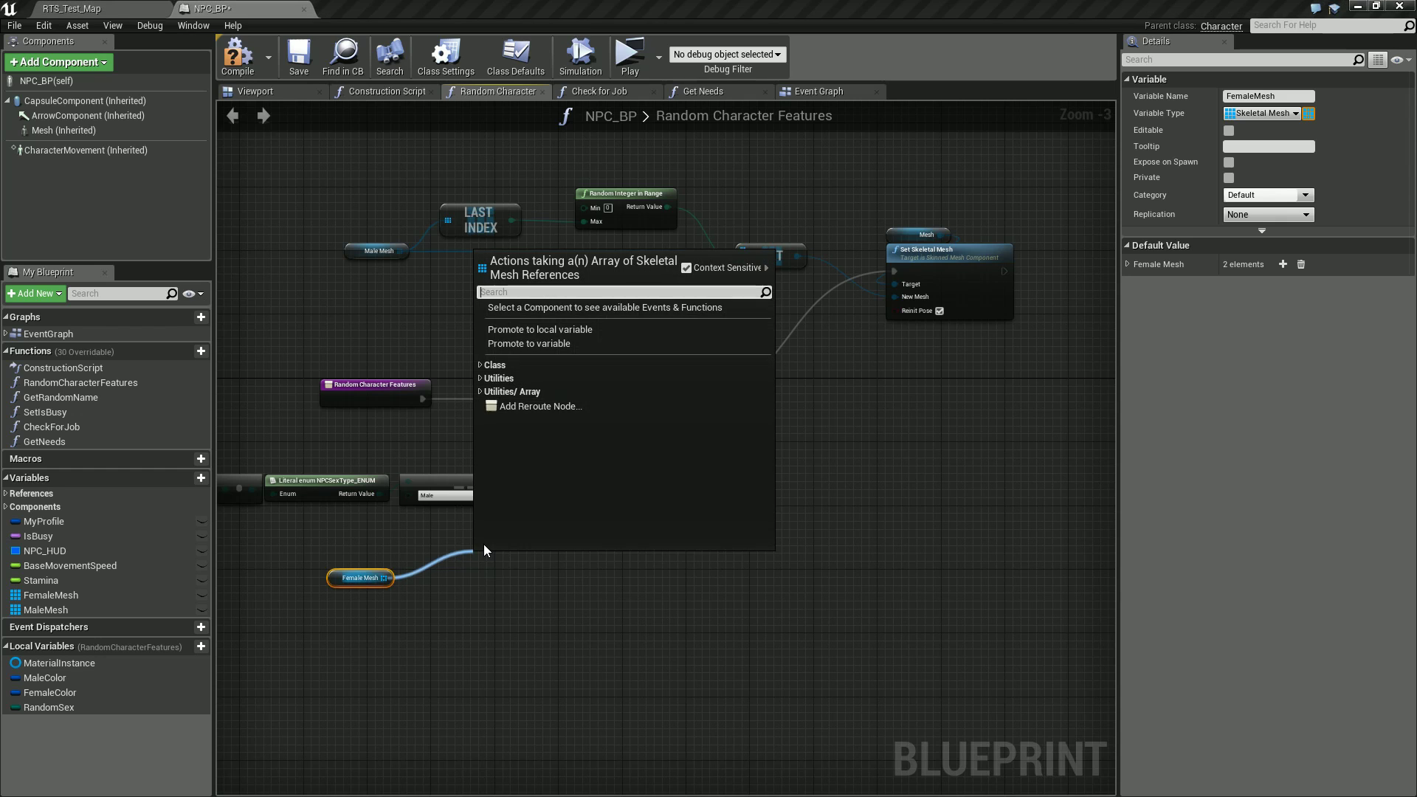
pyautogui.write('last')
pyautogui.press('Return')
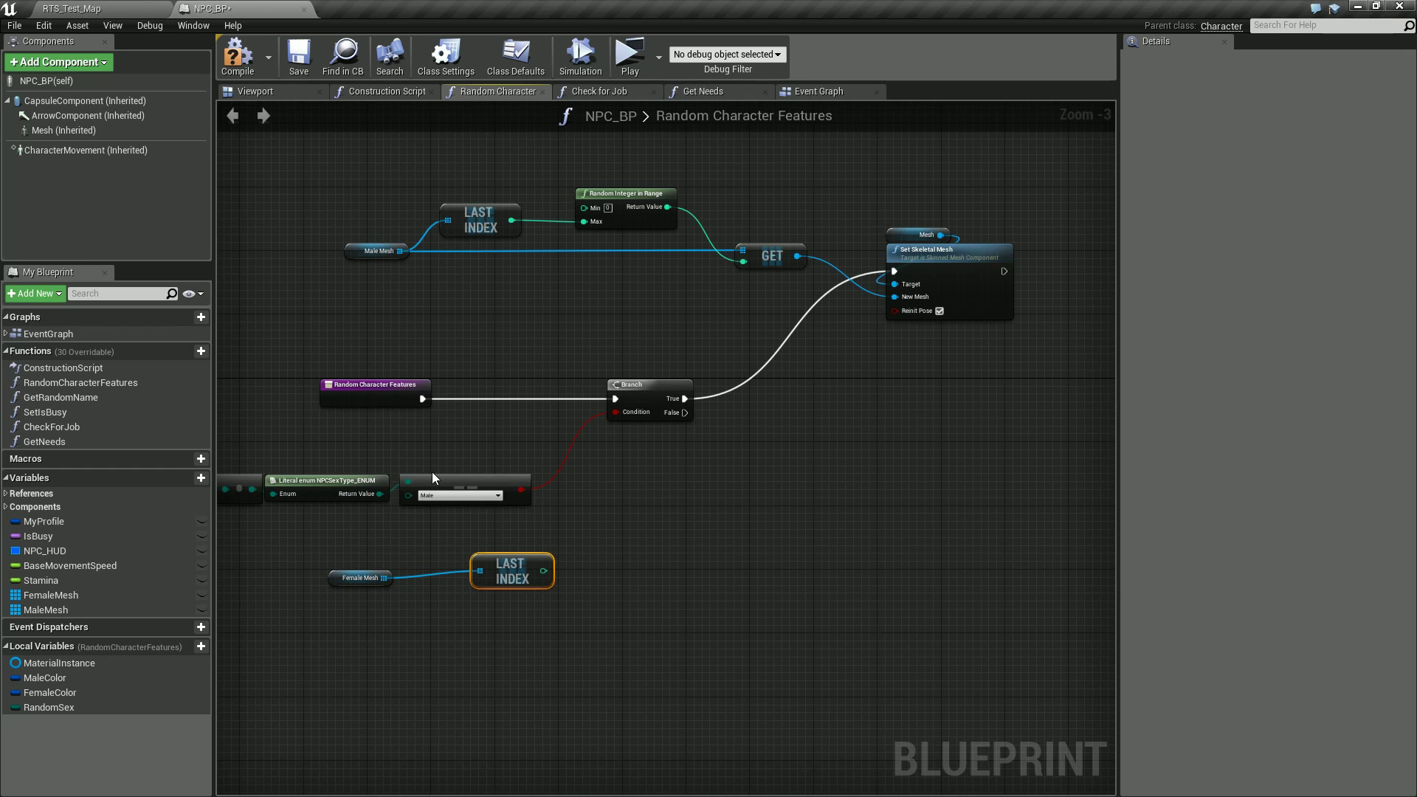
pyautogui.moveTo(501, 567); pyautogui.dragTo(465, 568)
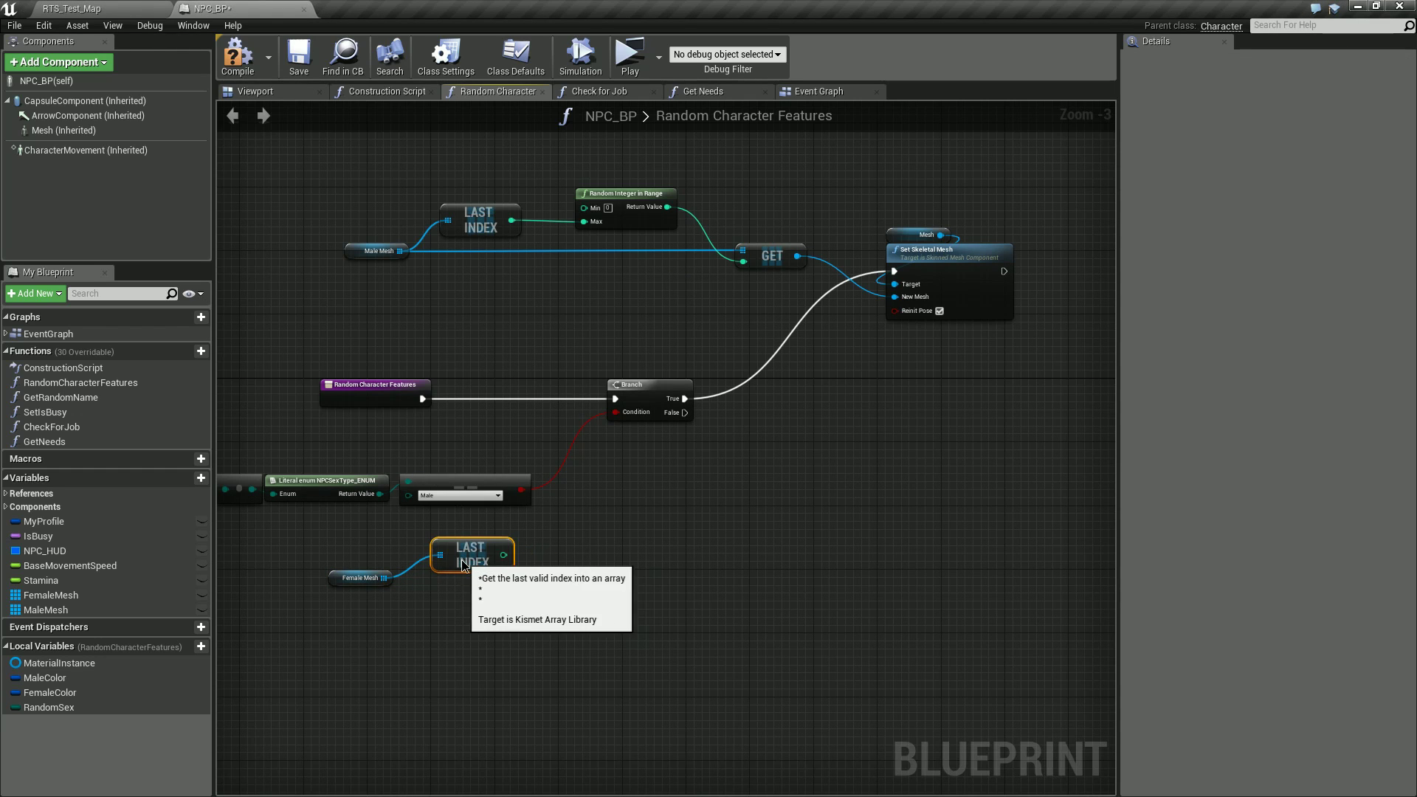
# Step: Duplicate Random Integer in Range for FemaleMesh's last index and feed it to a female GET
pyautogui.click(635, 190)
pyautogui.hotkey('ctrl', 'w')
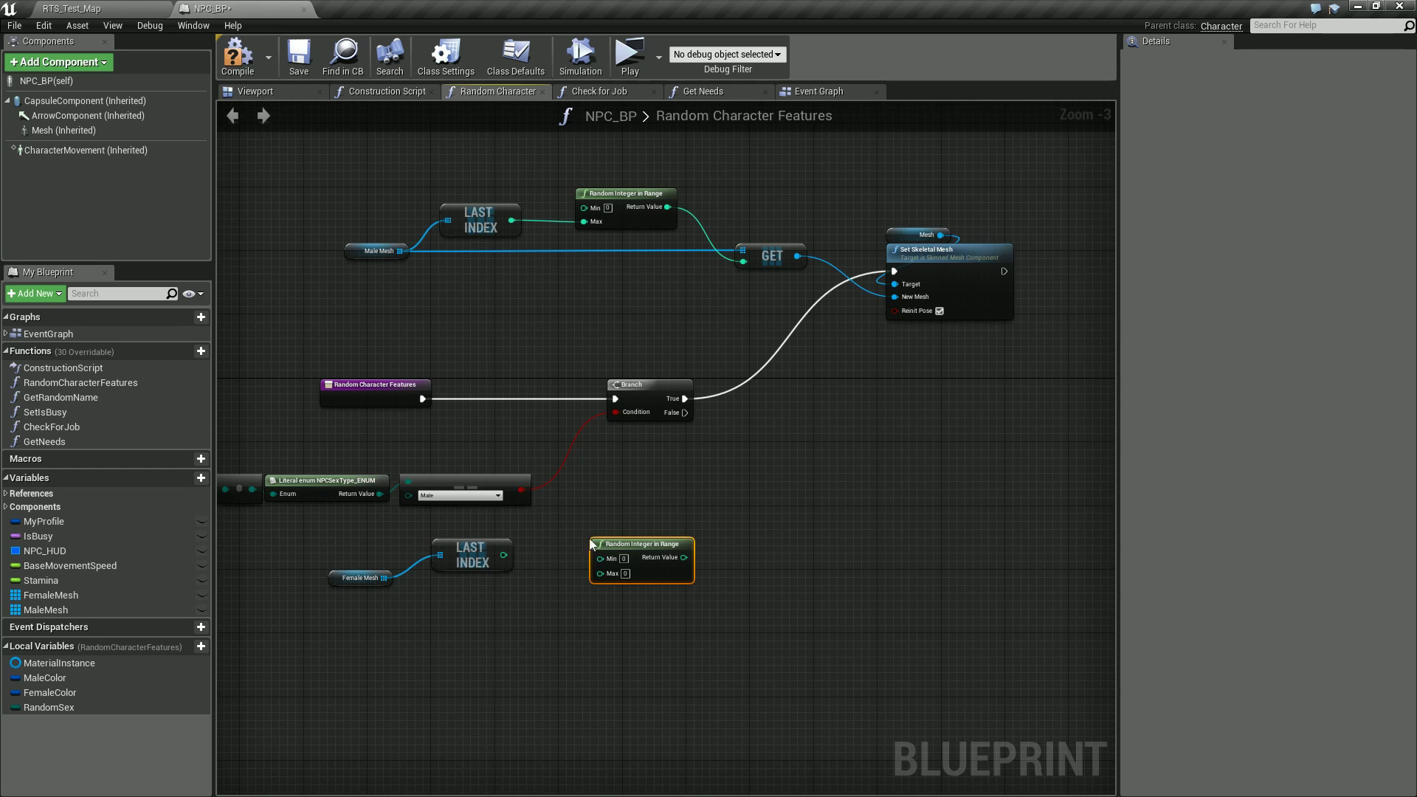
pyautogui.moveTo(505, 554)
pyautogui.mouseDown()
pyautogui.moveTo(602, 558)
pyautogui.moveTo(583, 556)
pyautogui.moveTo(617, 530)
pyautogui.mouseUp()
pyautogui.moveTo(384, 577); pyautogui.dragTo(704, 583)
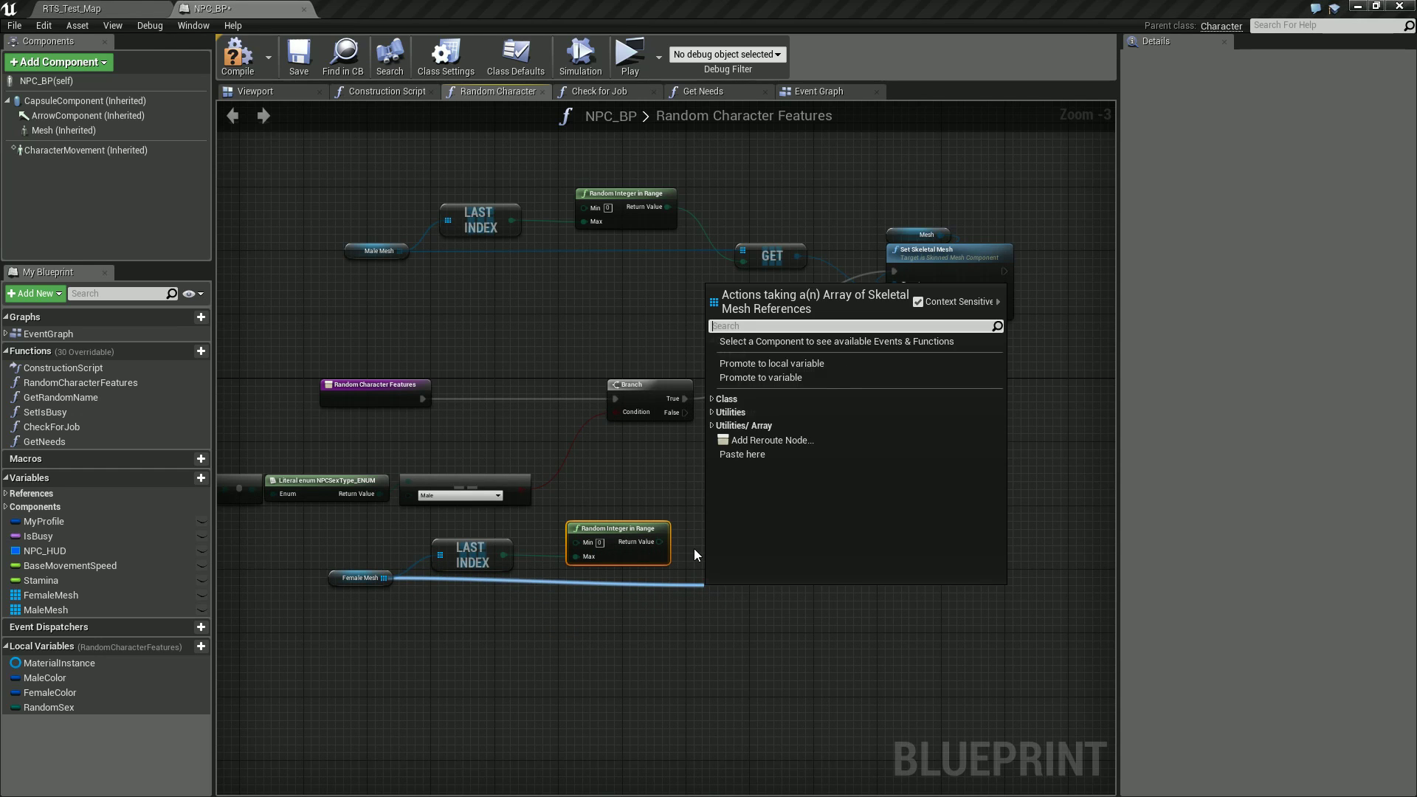
pyautogui.write('get')
pyautogui.press('Return')
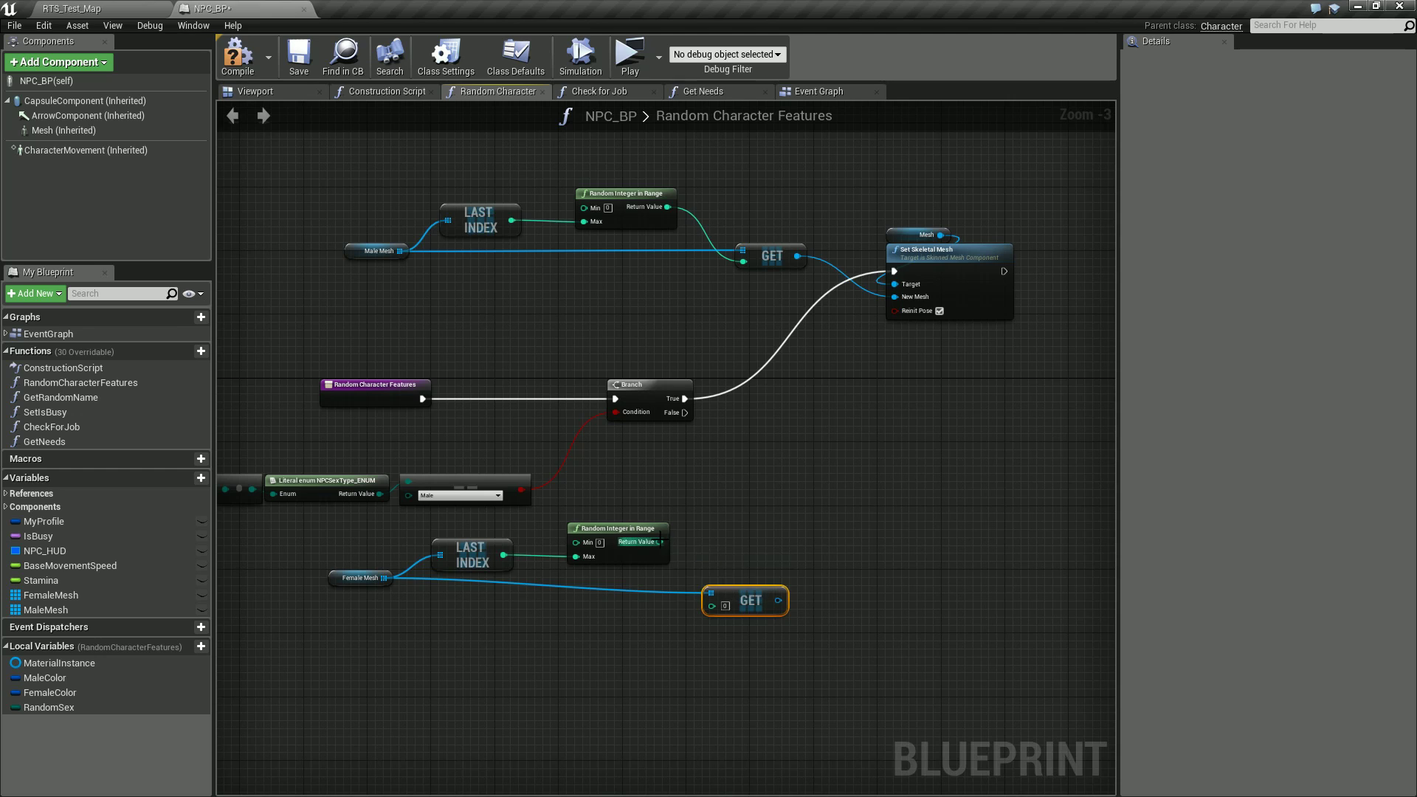
pyautogui.moveTo(660, 542)
pyautogui.mouseDown()
pyautogui.moveTo(714, 606)
pyautogui.moveTo(742, 581)
pyautogui.mouseUp()
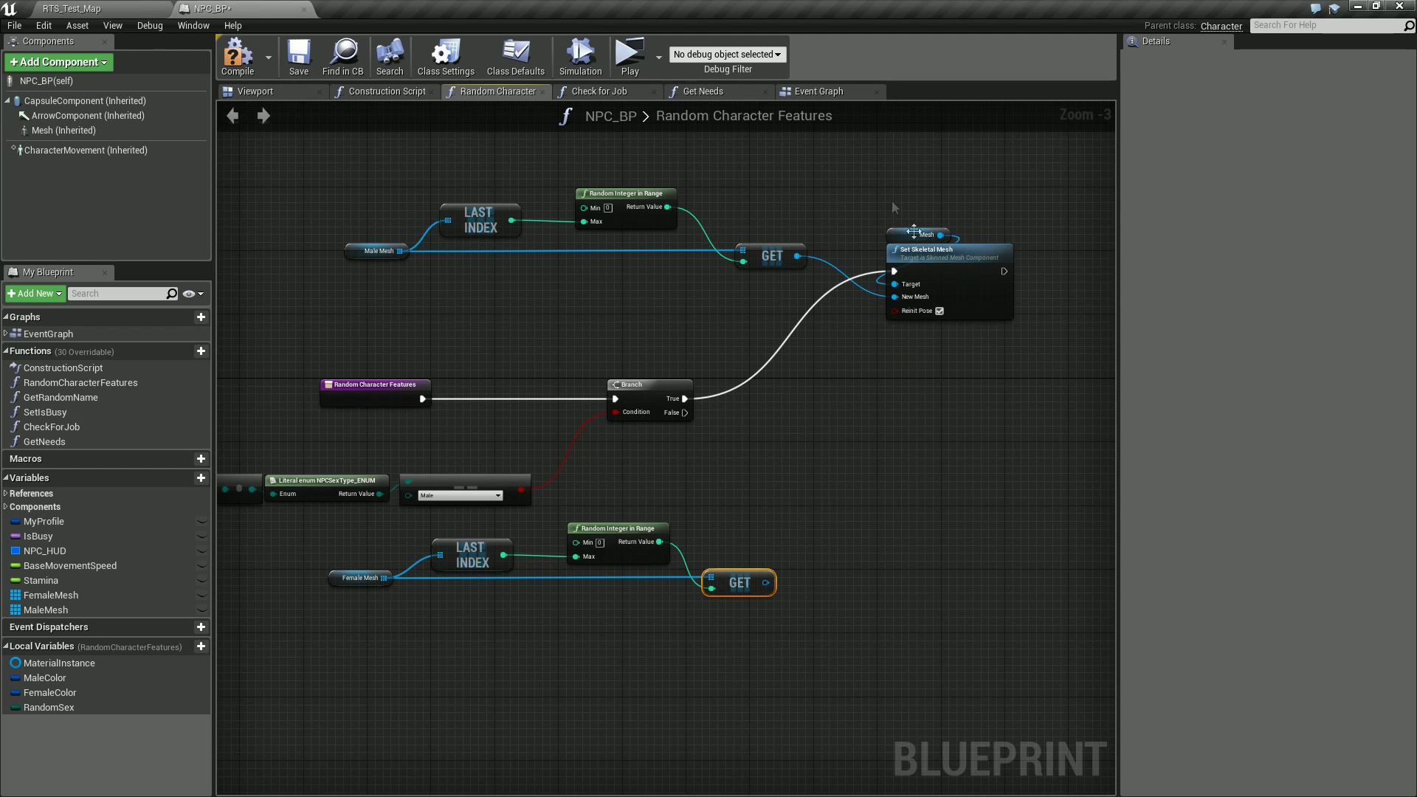
# Step: Duplicate Mesh and Set Skeletal Mesh, run from Branch False with the female GET as New Mesh
pyautogui.moveTo(875, 217); pyautogui.dragTo(1030, 327)
pyautogui.hotkey('ctrl', 'w')
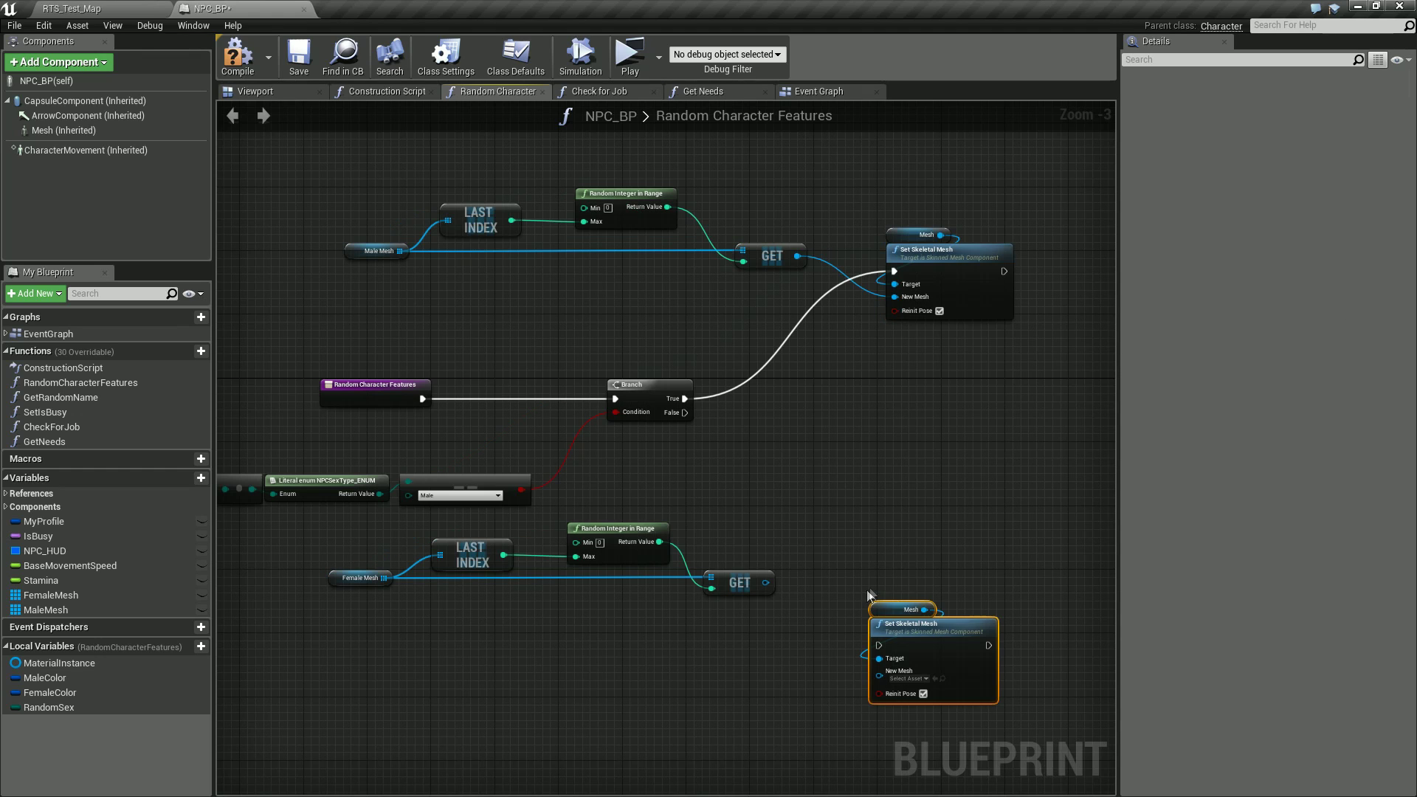
pyautogui.moveTo(917, 634); pyautogui.dragTo(896, 512)
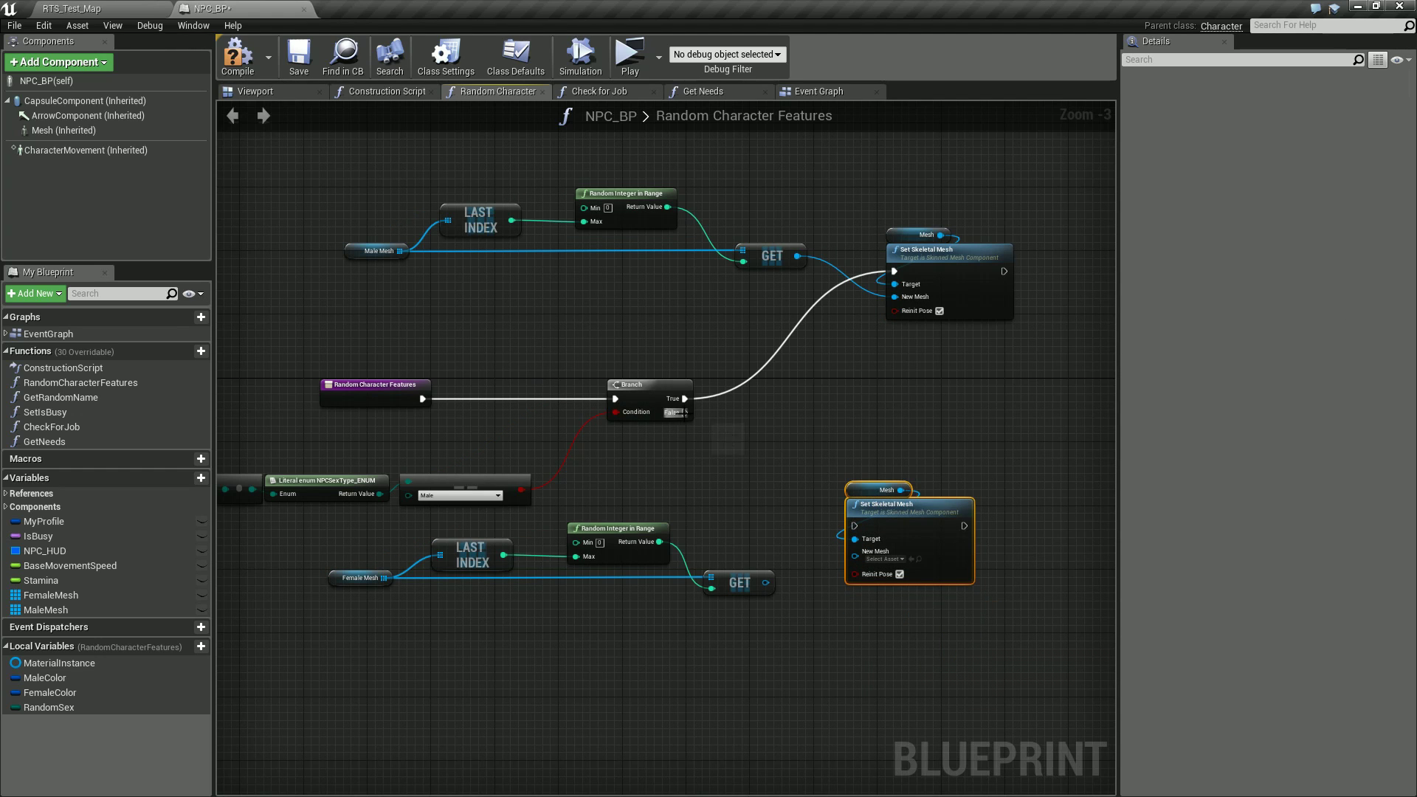
pyautogui.moveTo(683, 412); pyautogui.dragTo(853, 525)
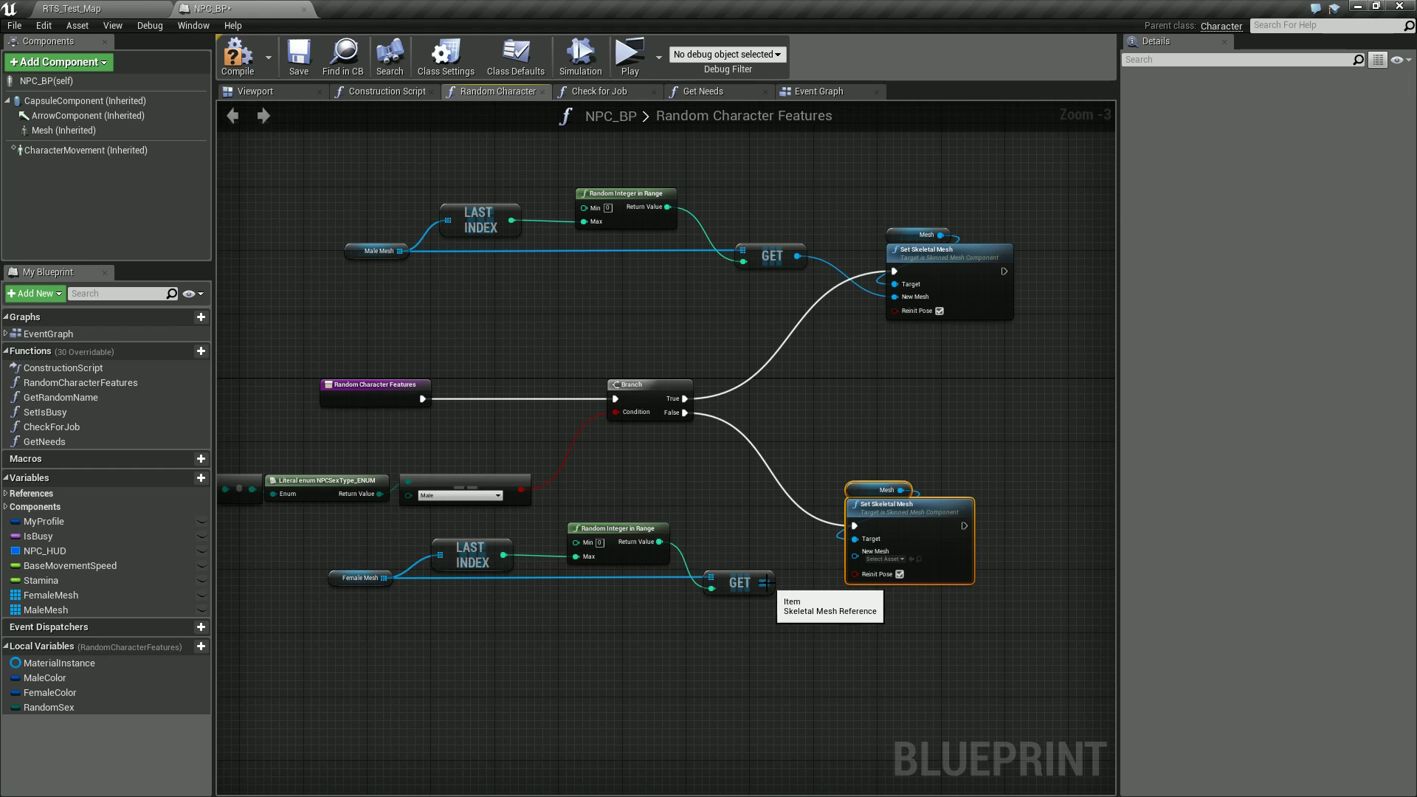
pyautogui.moveTo(766, 584); pyautogui.dragTo(856, 552)
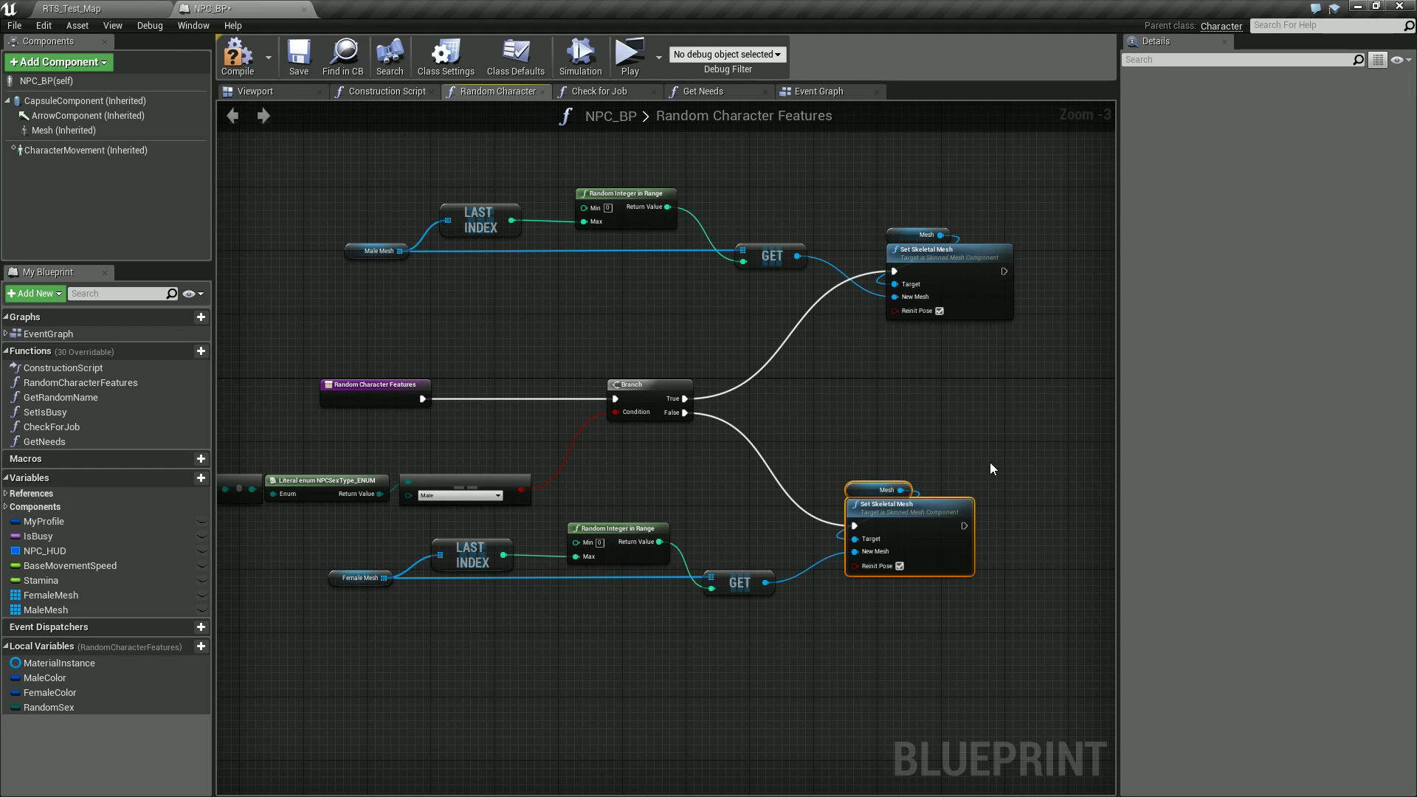
# Step: Chain the male and female Set Skeletal Mesh nodes into their Get Random Name nodes
pyautogui.moveTo(990, 462); pyautogui.dragTo(912, 475, button='right')
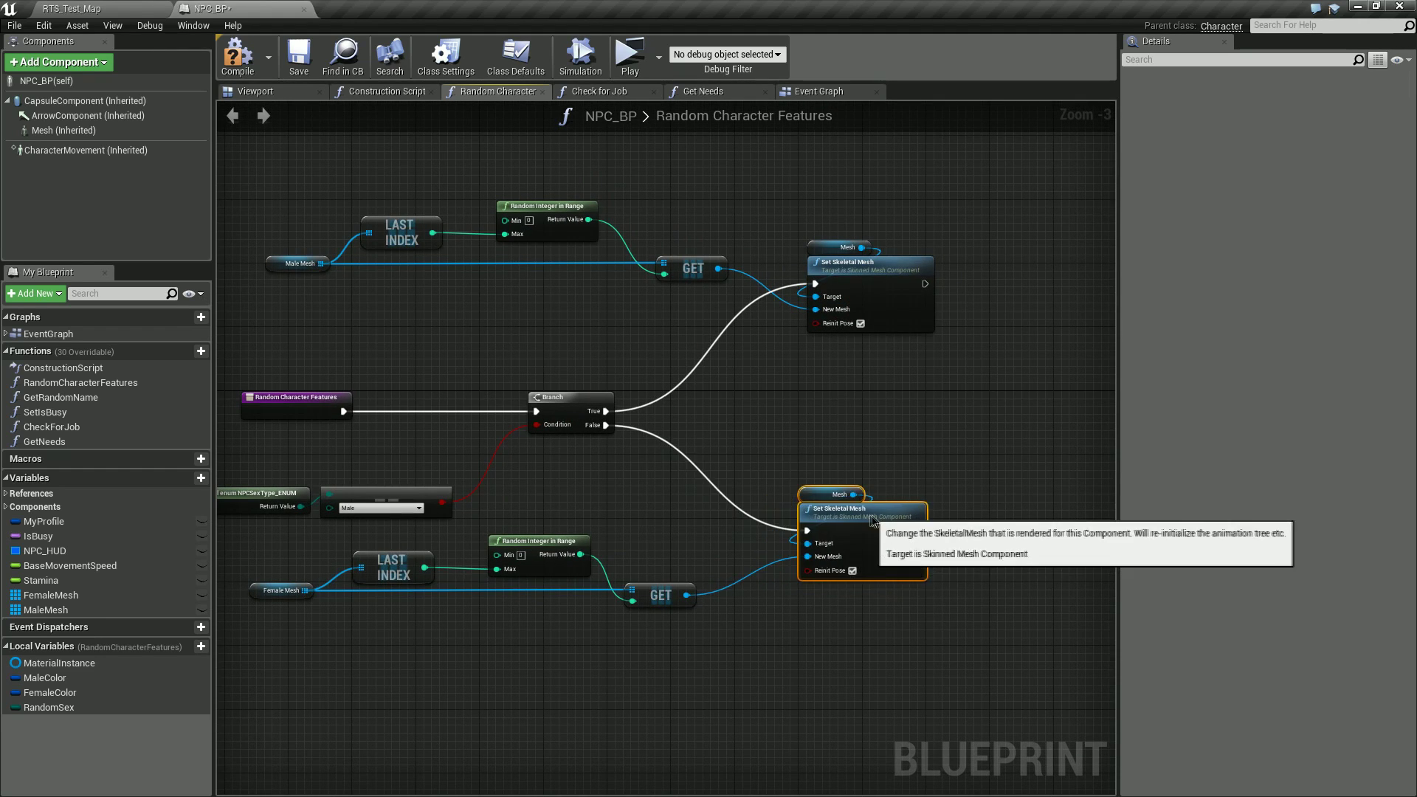
pyautogui.moveTo(975, 446); pyautogui.dragTo(813, 386, button='right')
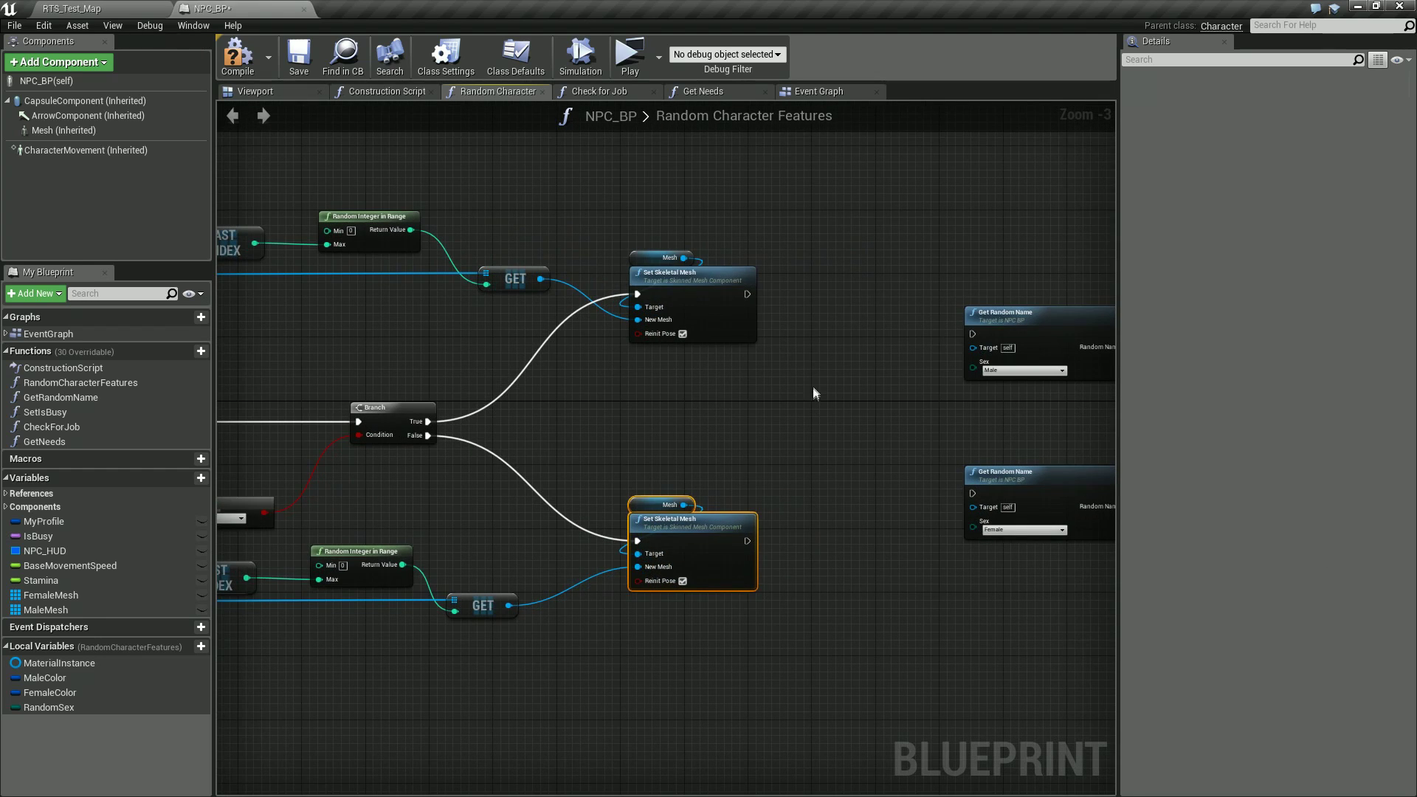
pyautogui.moveTo(746, 295); pyautogui.dragTo(973, 333)
pyautogui.moveTo(973, 500); pyautogui.dragTo(747, 541)
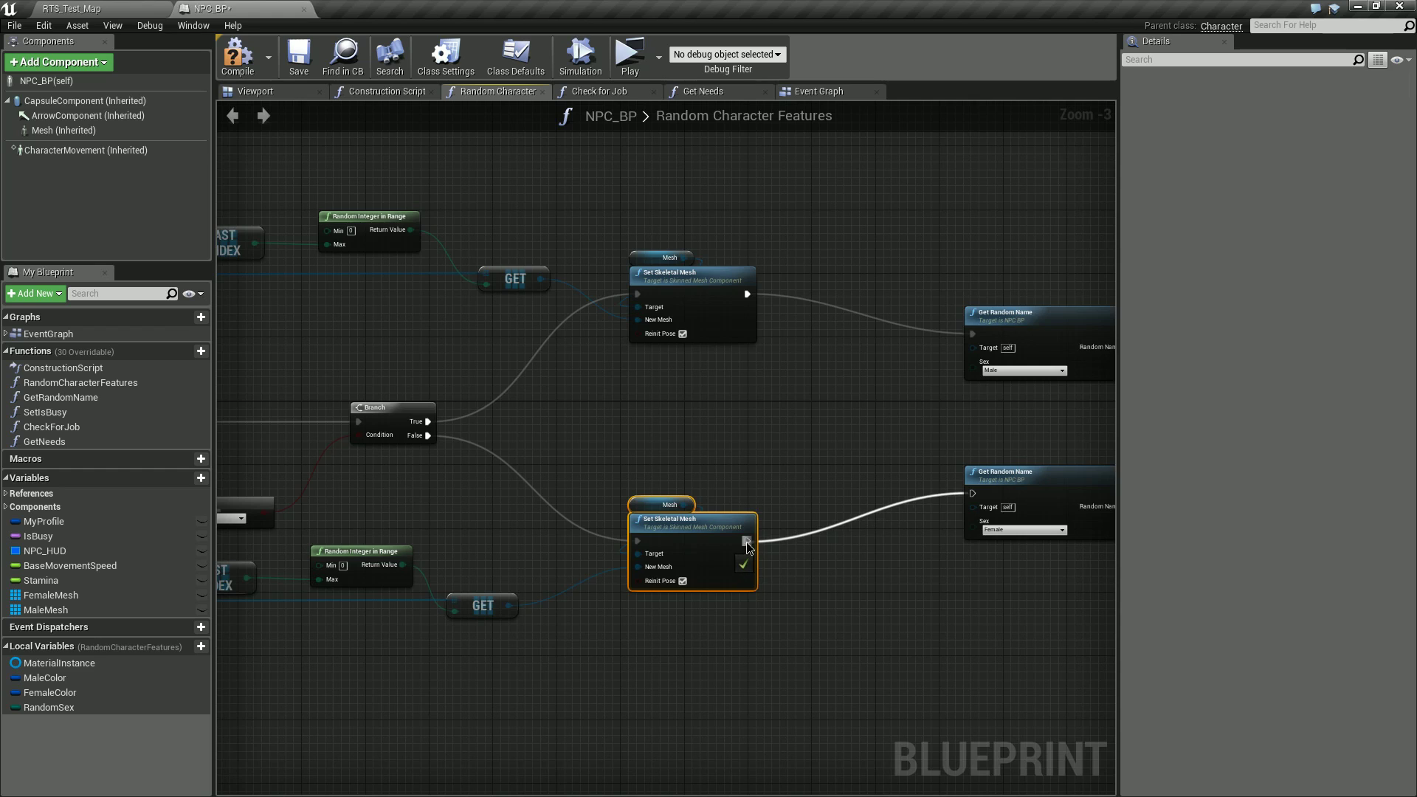
pyautogui.moveTo(990, 596); pyautogui.dragTo(715, 592, button='right')
# Step: Link the female Get Random Name to its SET node, align them, and compile
pyautogui.moveTo(665, 444); pyautogui.dragTo(1060, 582)
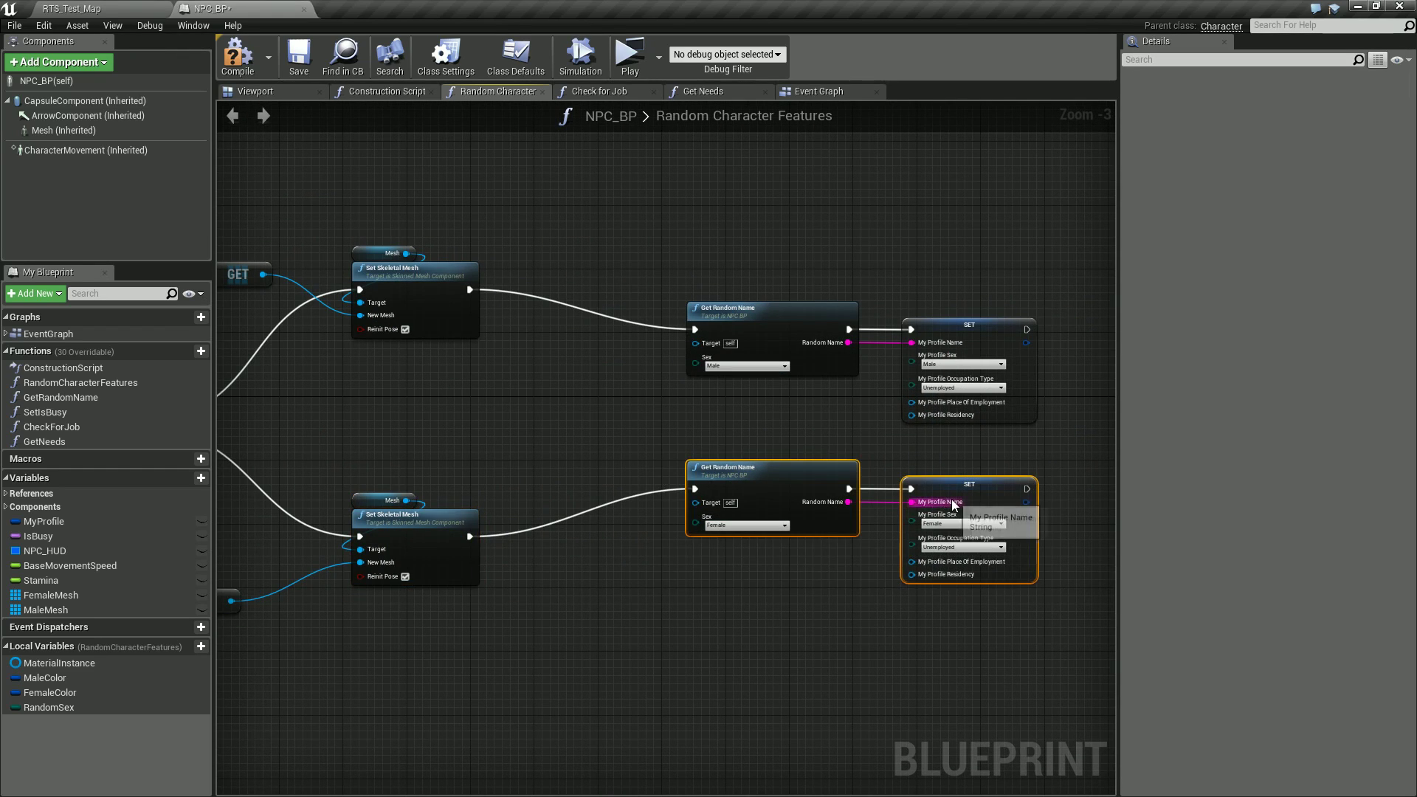
pyautogui.moveTo(910, 503); pyautogui.dragTo(861, 545)
pyautogui.moveTo(849, 488)
pyautogui.mouseDown()
pyautogui.moveTo(909, 488)
pyautogui.moveTo(839, 543)
pyautogui.mouseUp()
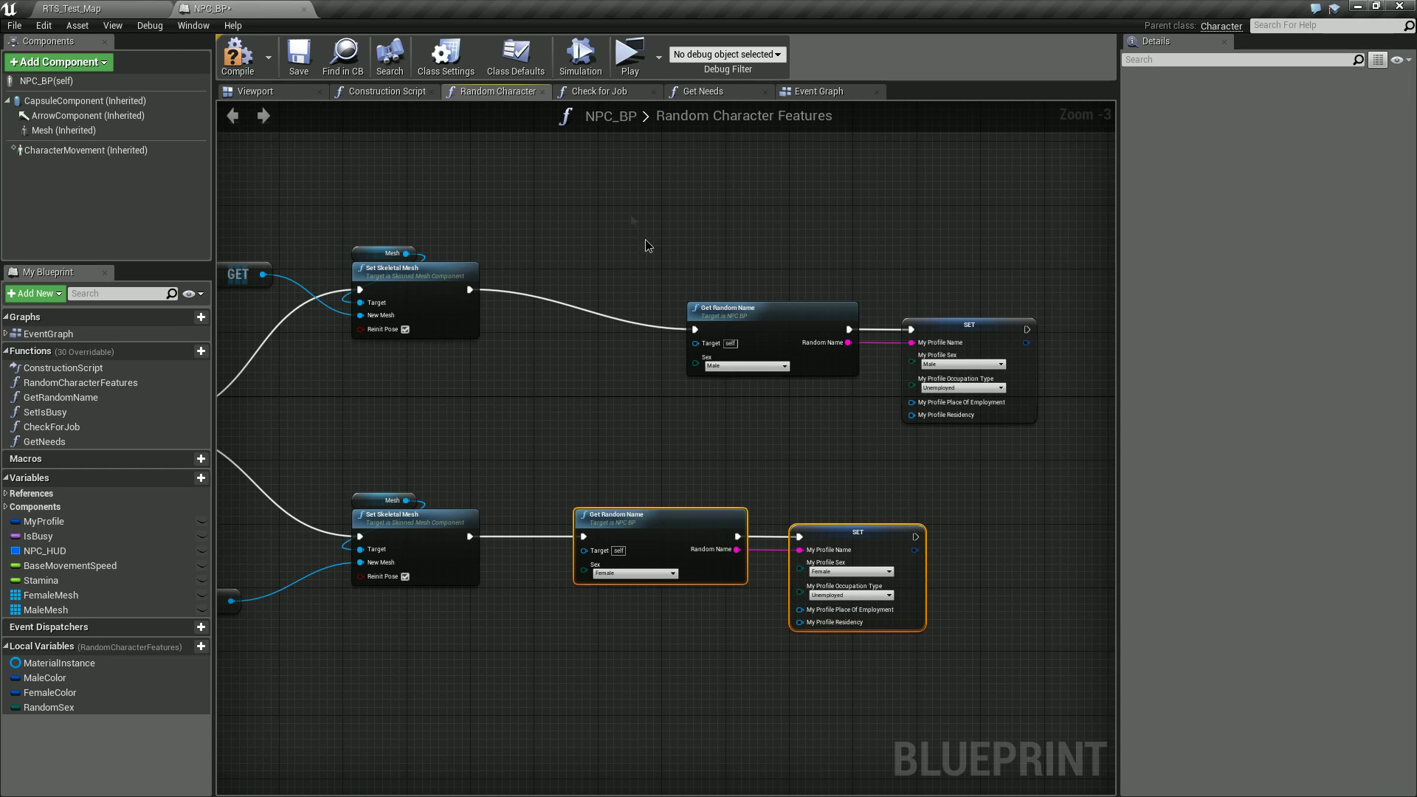
pyautogui.moveTo(645, 239)
pyautogui.mouseDown()
pyautogui.moveTo(974, 358)
pyautogui.moveTo(871, 317)
pyautogui.mouseUp()
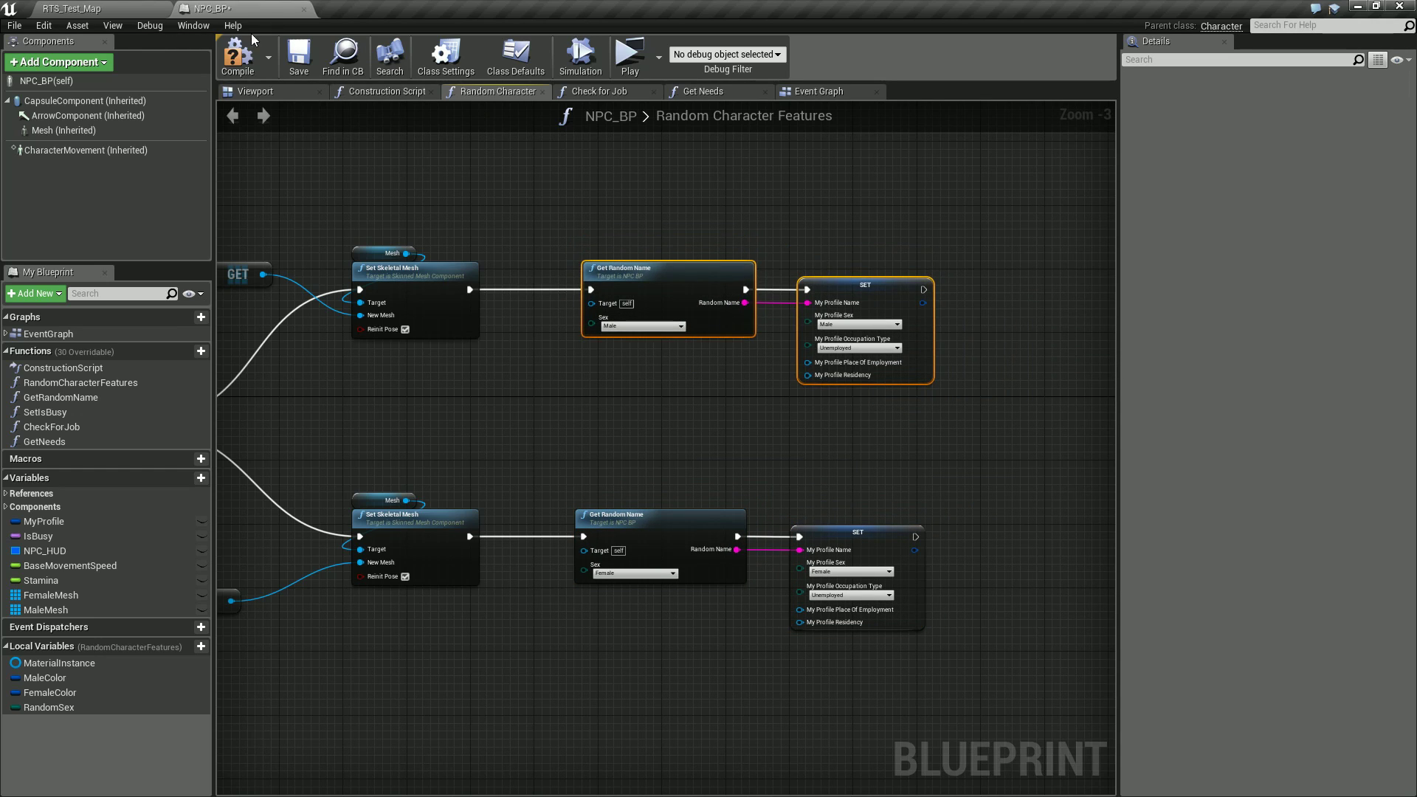
pyautogui.click(237, 56)
# Step: Save NPC_BP and set the inherited Mesh's Anim Class to ABP_MakeHuman_C
pyautogui.click(298, 55)
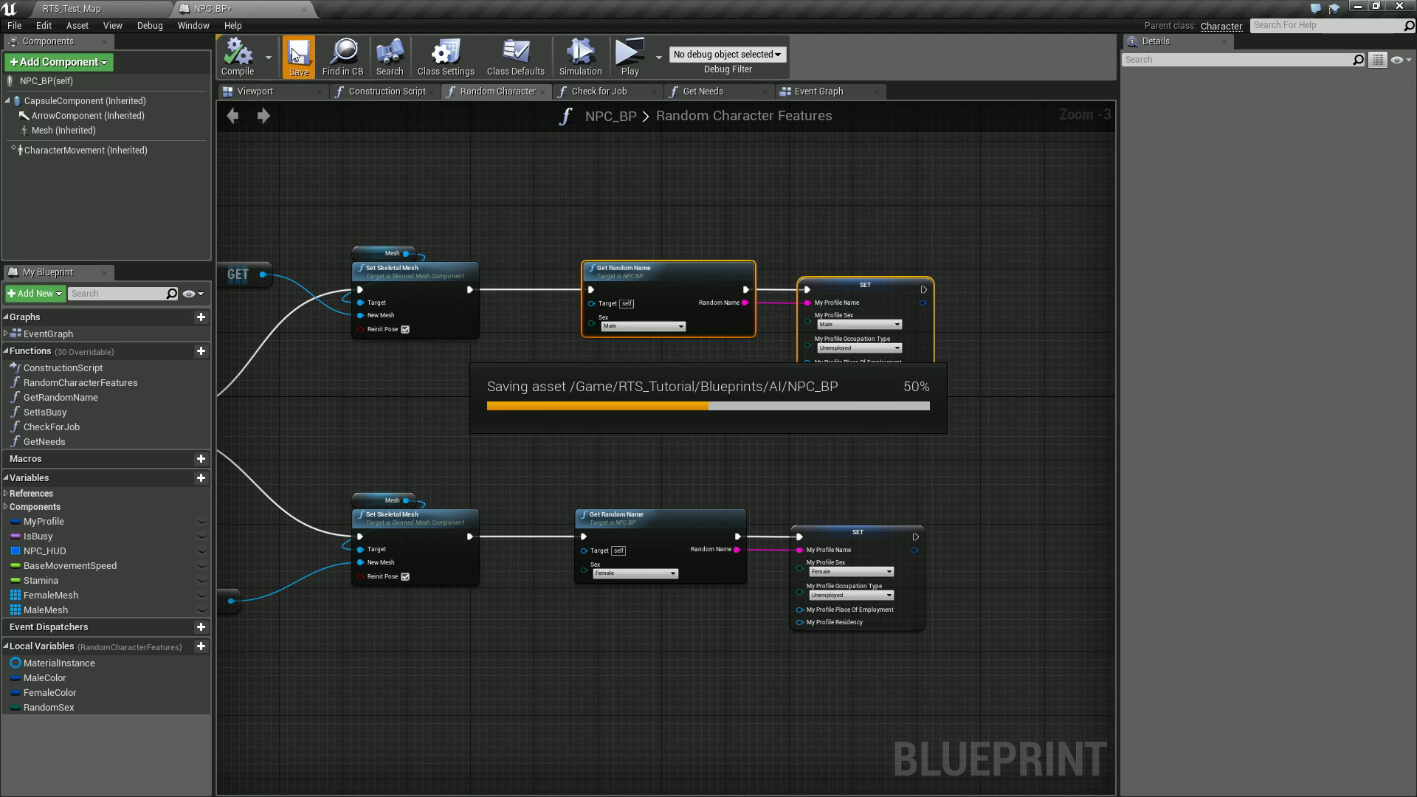
pyautogui.click(79, 131)
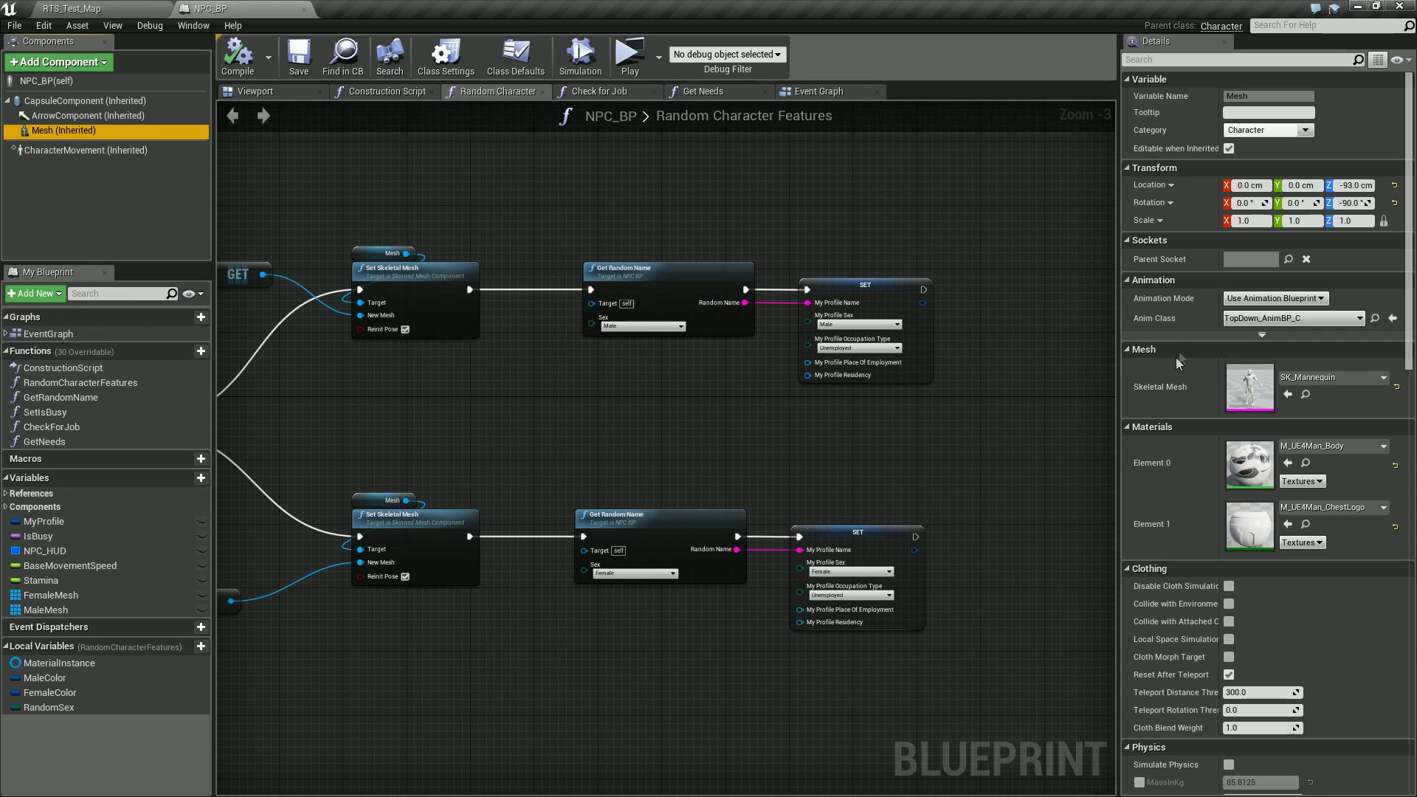
pyautogui.click(1285, 319)
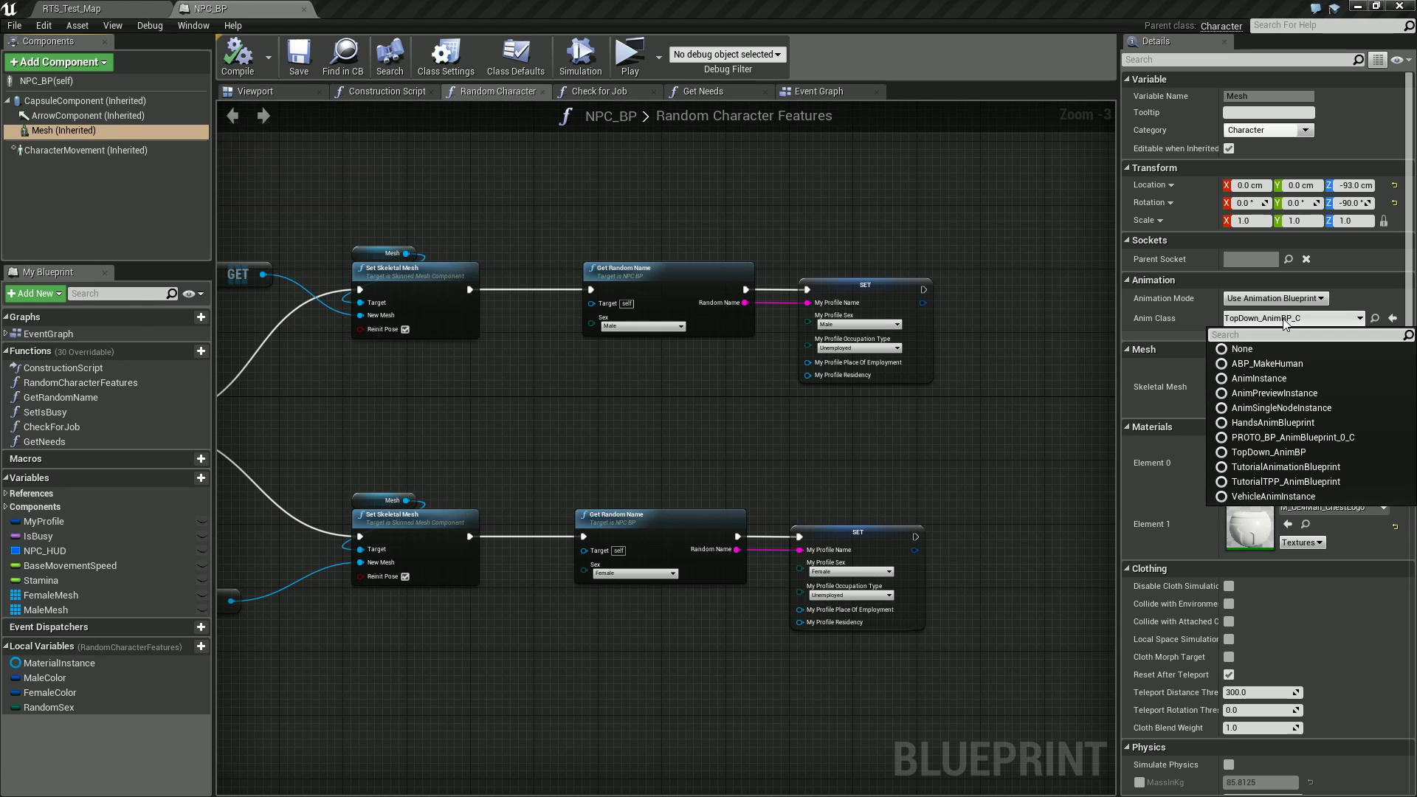
pyautogui.click(1265, 364)
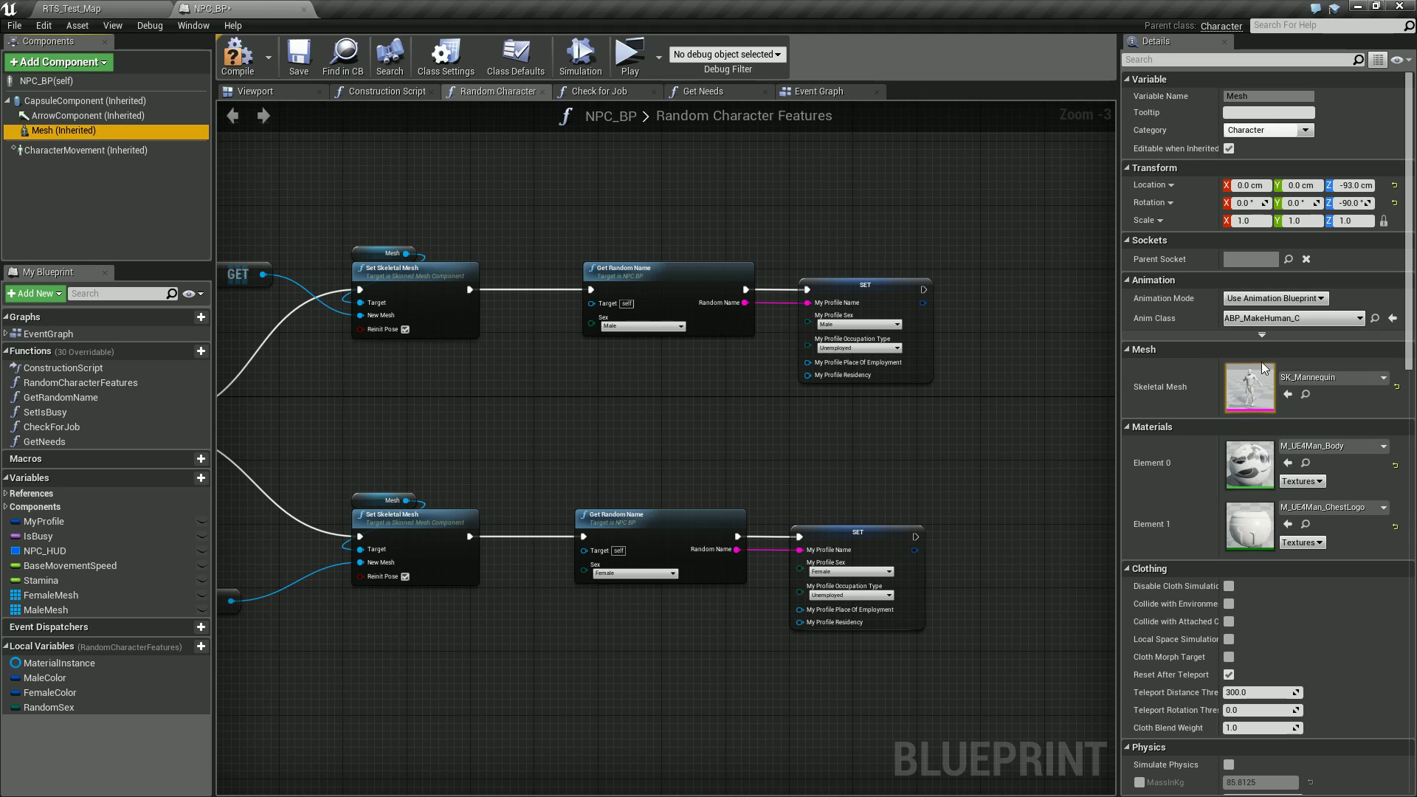
# Step: In the Viewport, compile and save repeatedly to preview random characters, then return to RTS_Test_Map
pyautogui.click(256, 91)
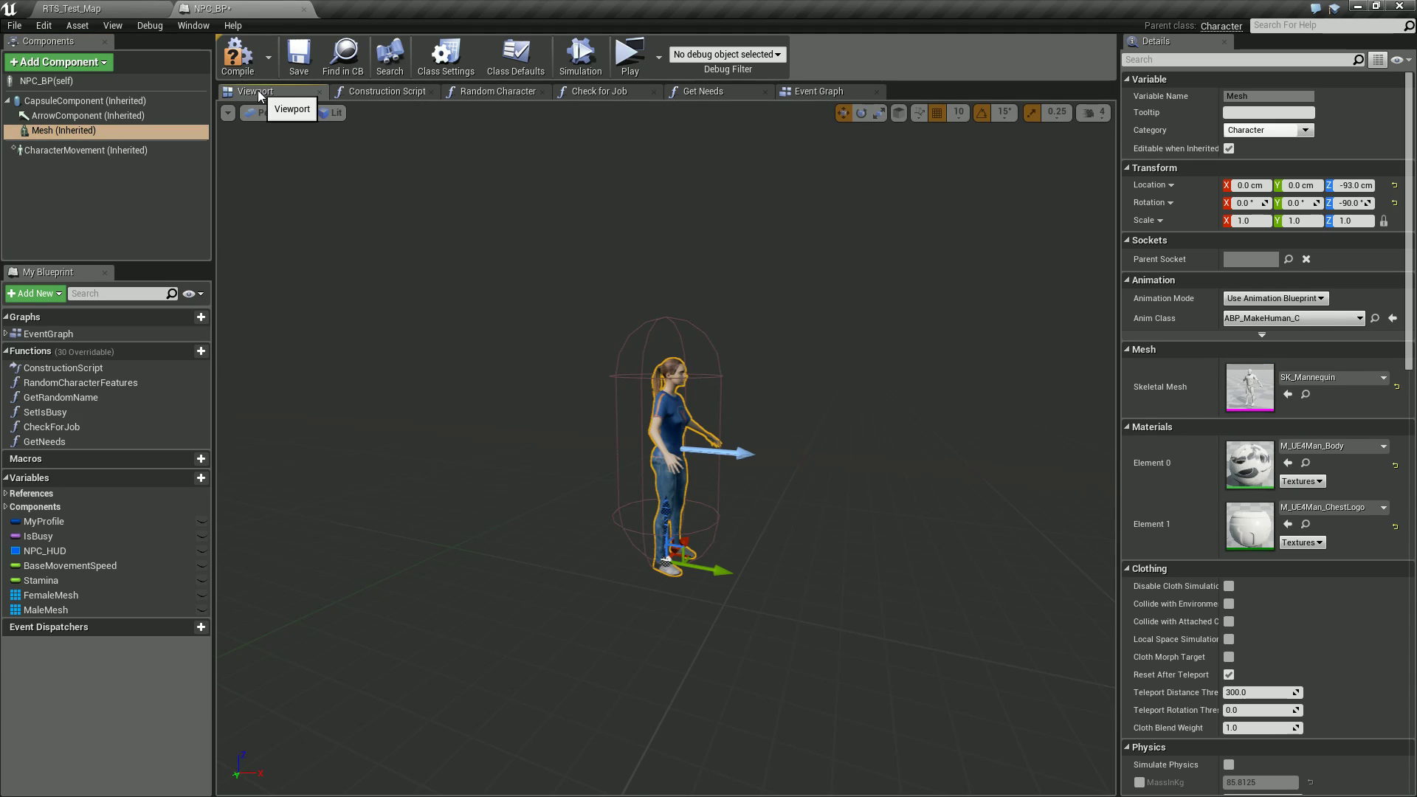
pyautogui.click(239, 58)
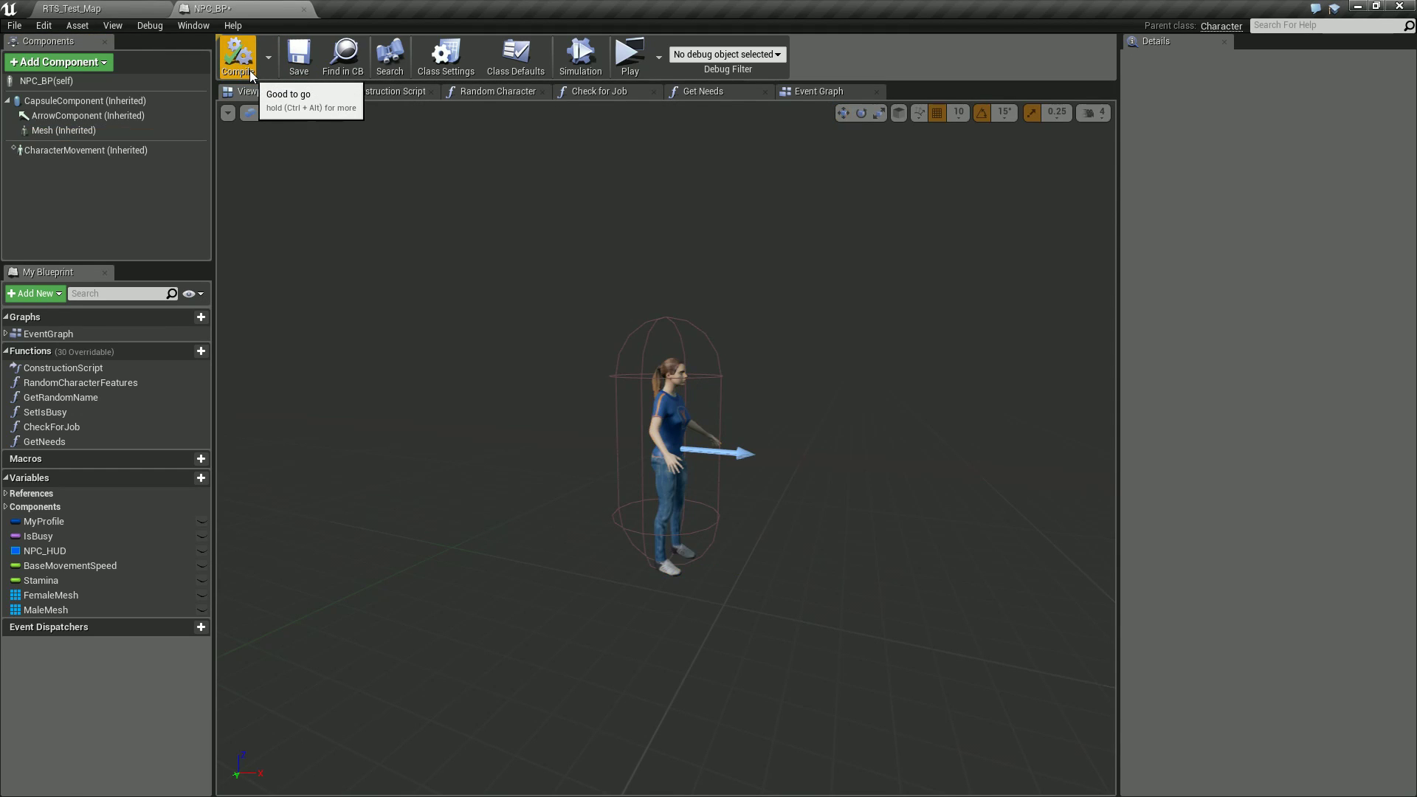
pyautogui.click(299, 57)
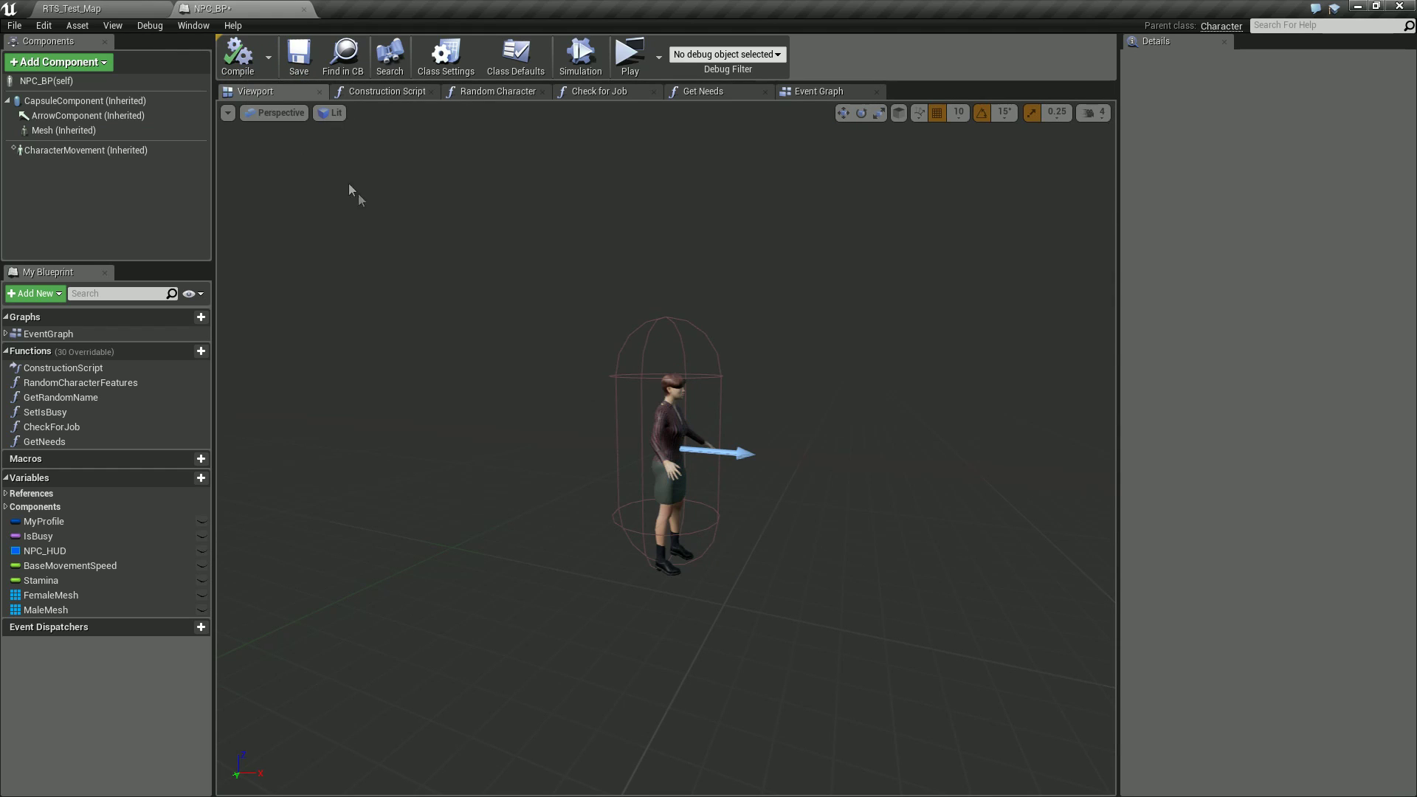
pyautogui.click(238, 57)
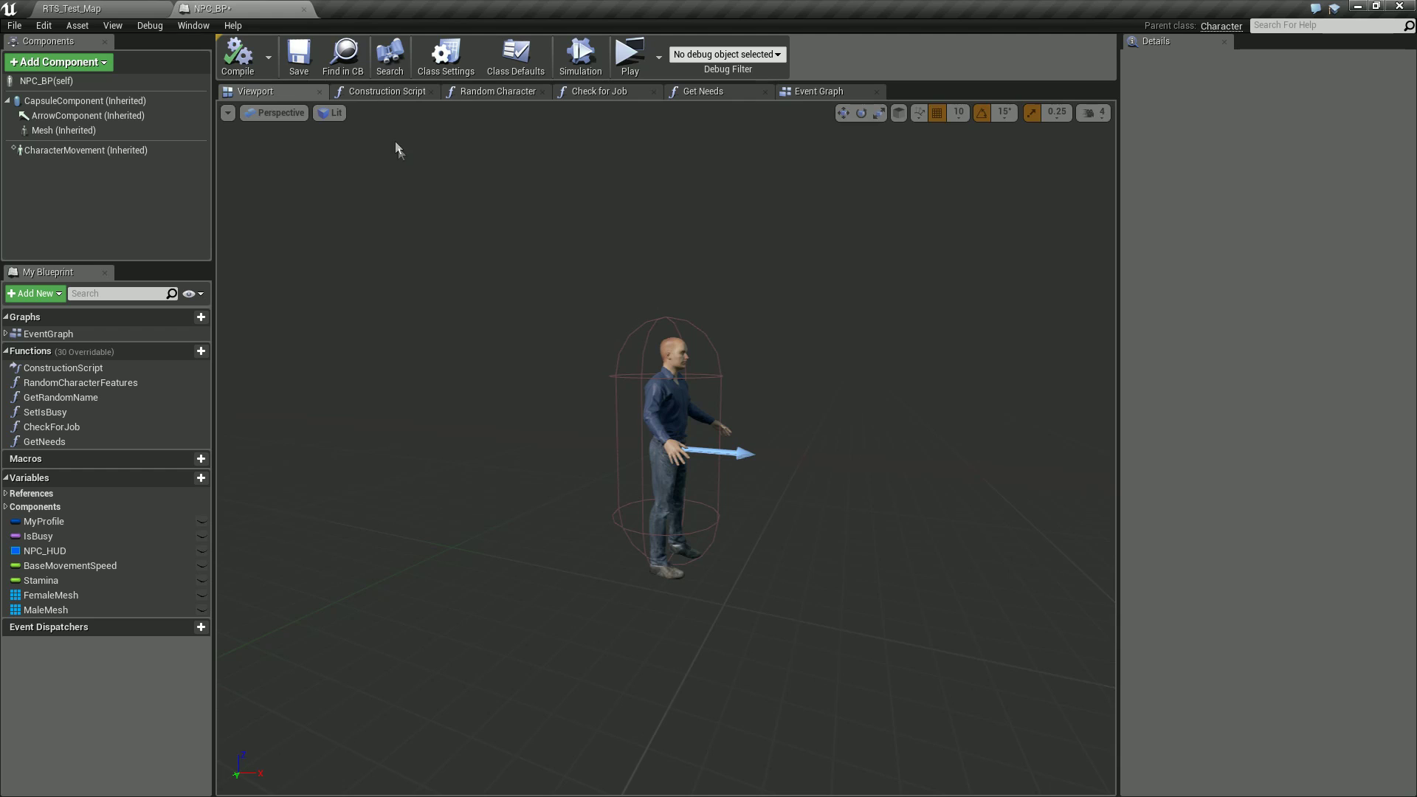
pyautogui.click(299, 57)
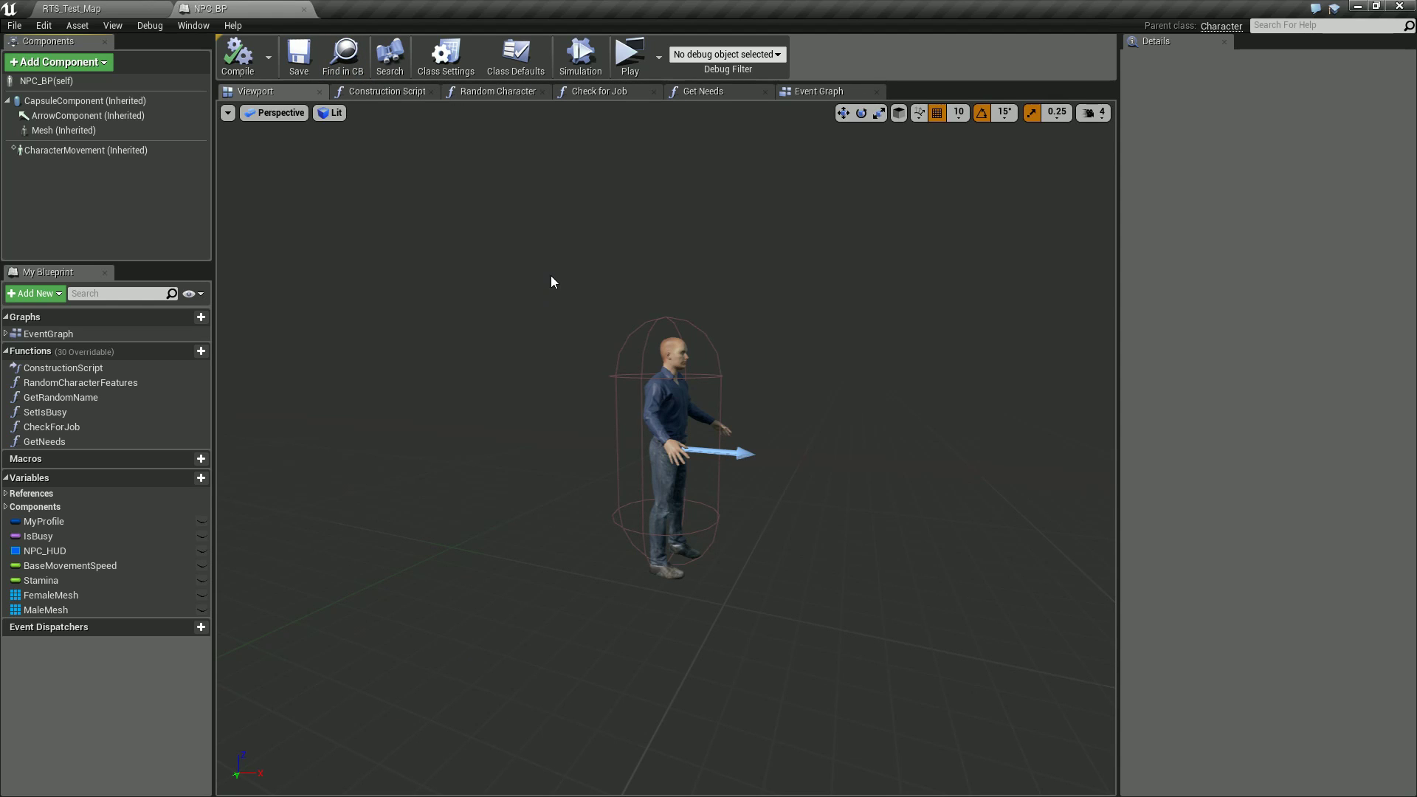
pyautogui.click(73, 9)
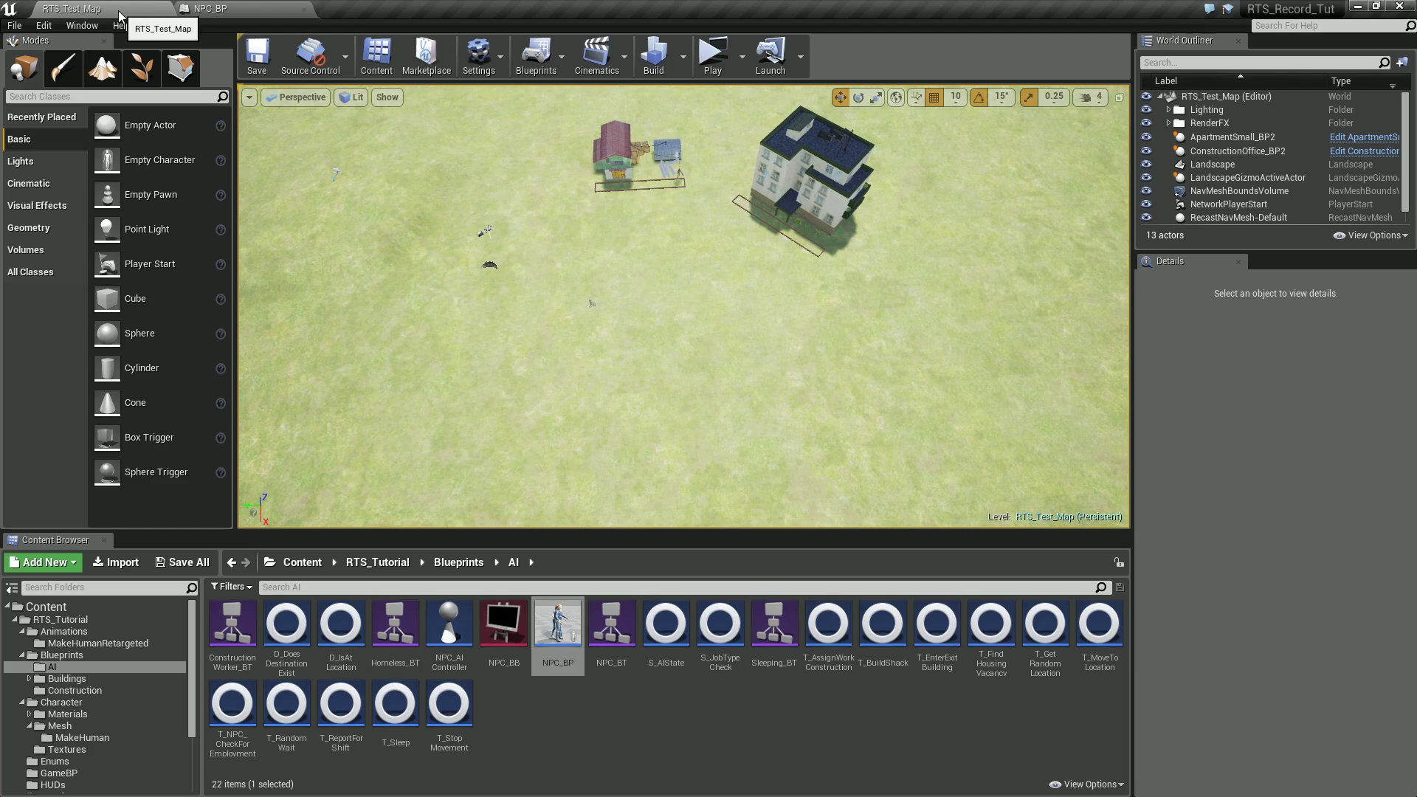
# Step: Play RTS_Test_Map, spawn workers across the grass, then stop play with Esc
pyautogui.click(713, 56)
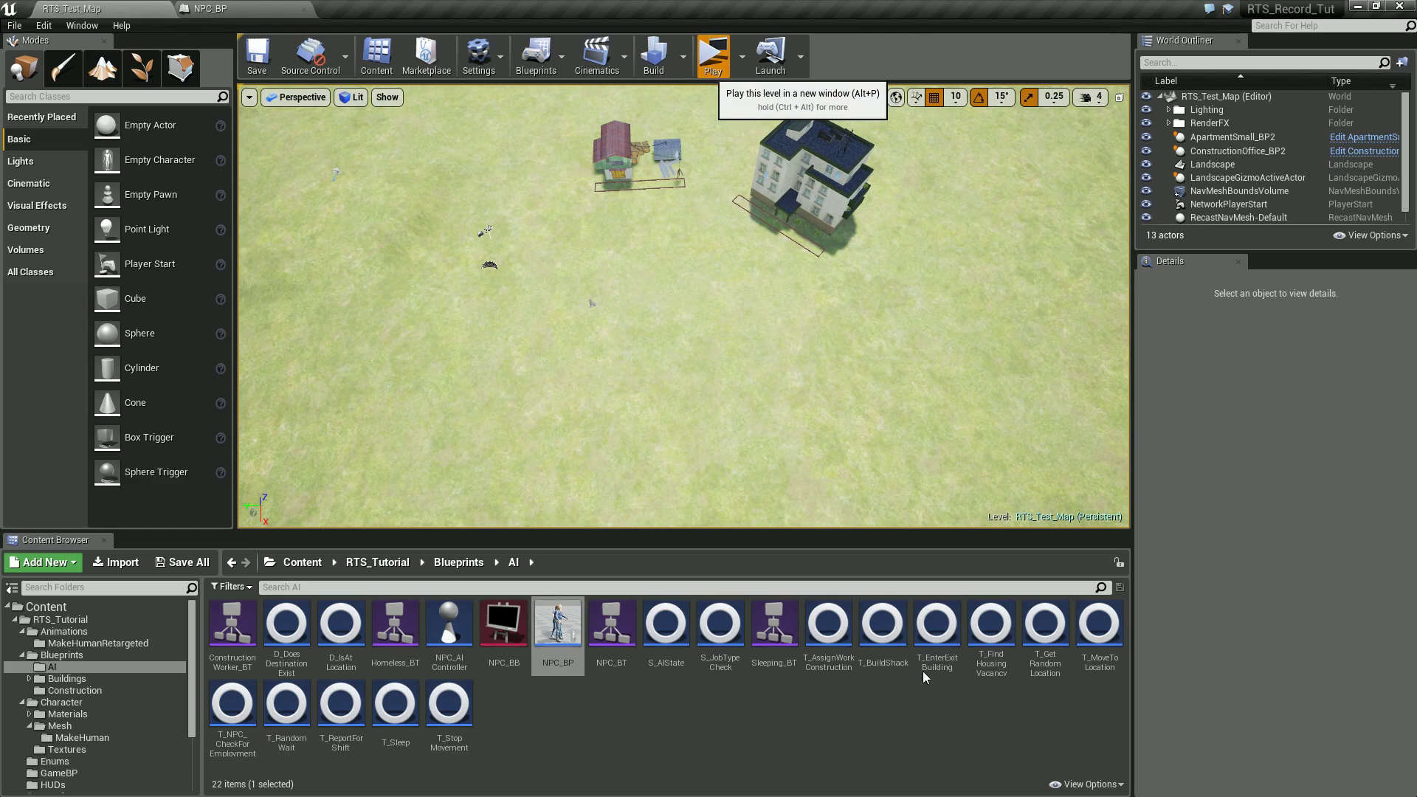
pyautogui.scroll(5, 764, 496)
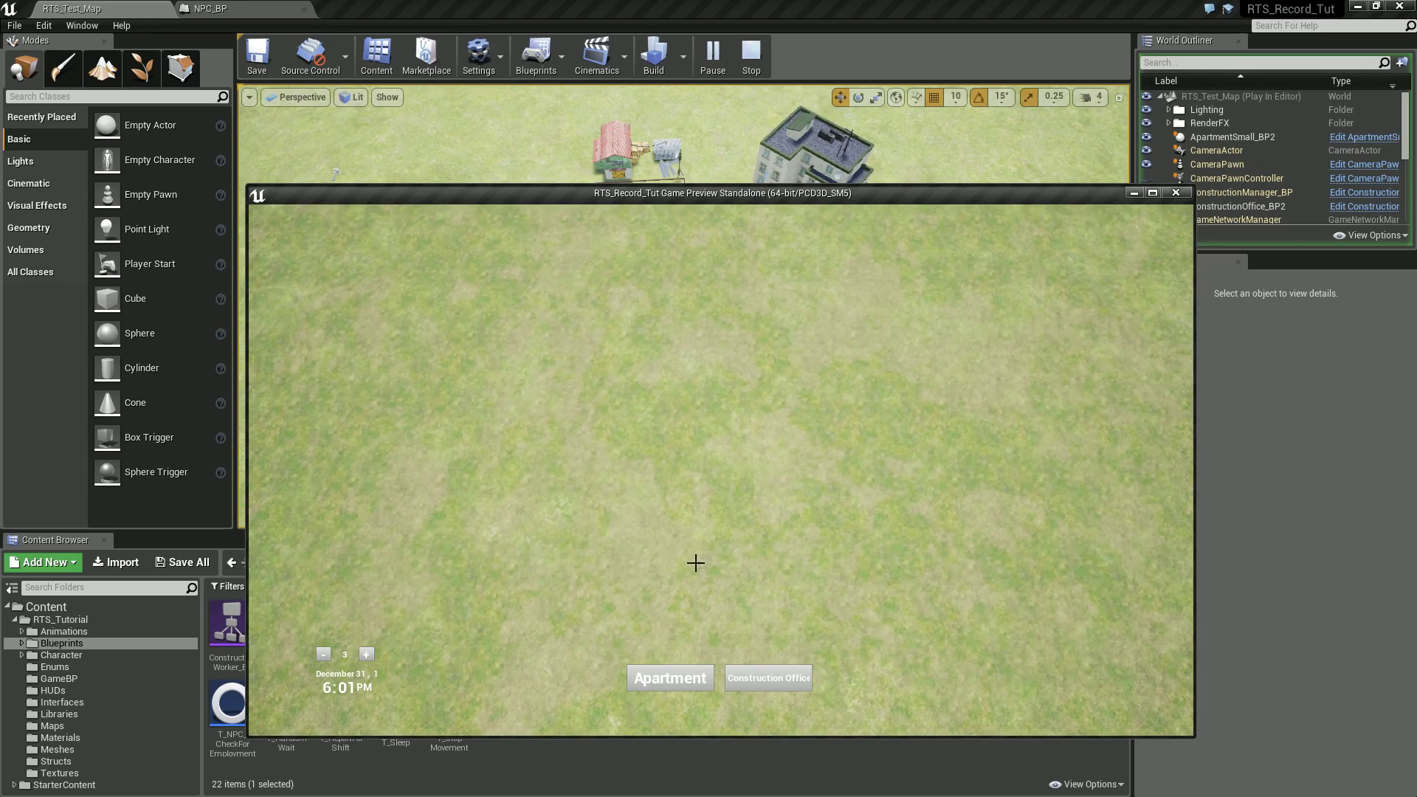
pyautogui.scroll(3, 695, 563)
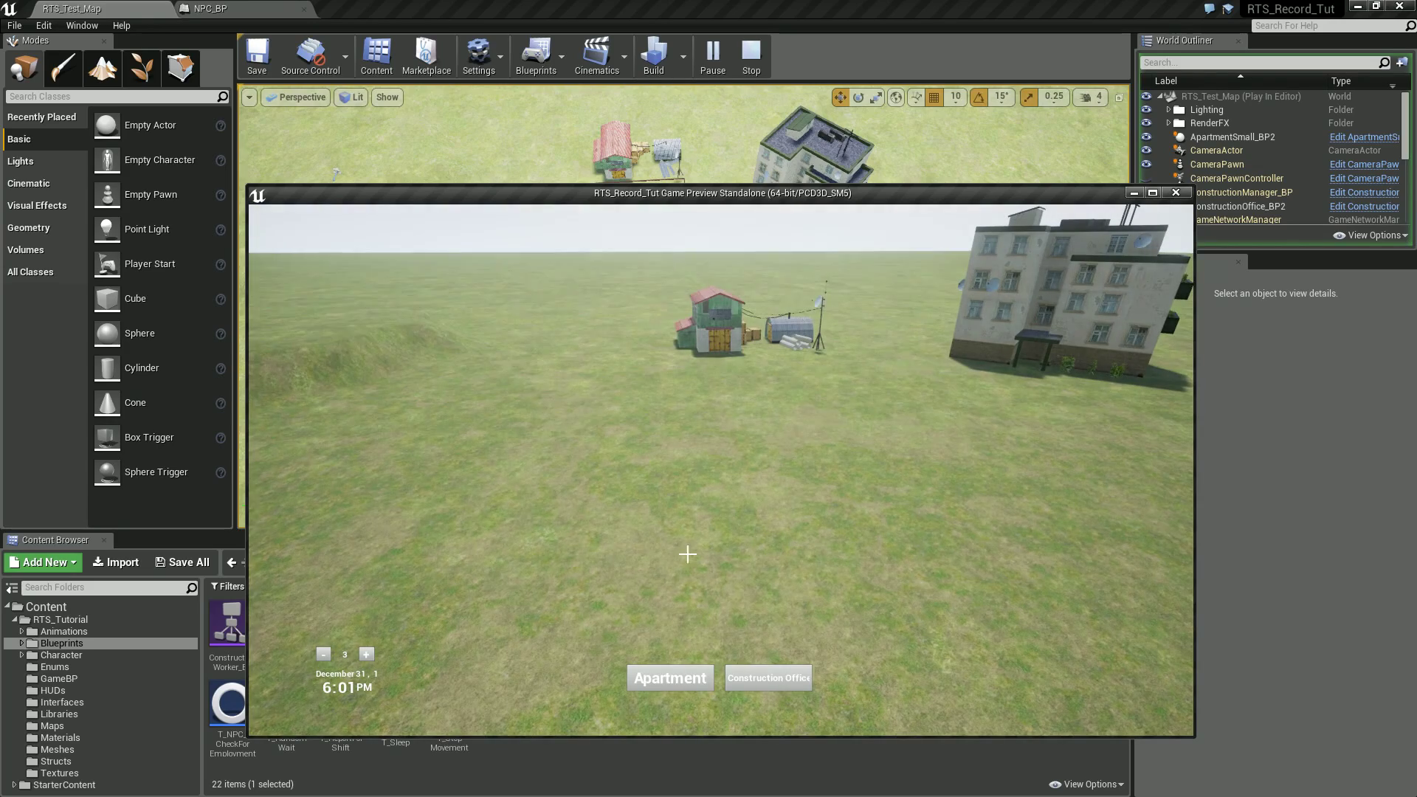
pyautogui.click(675, 559)
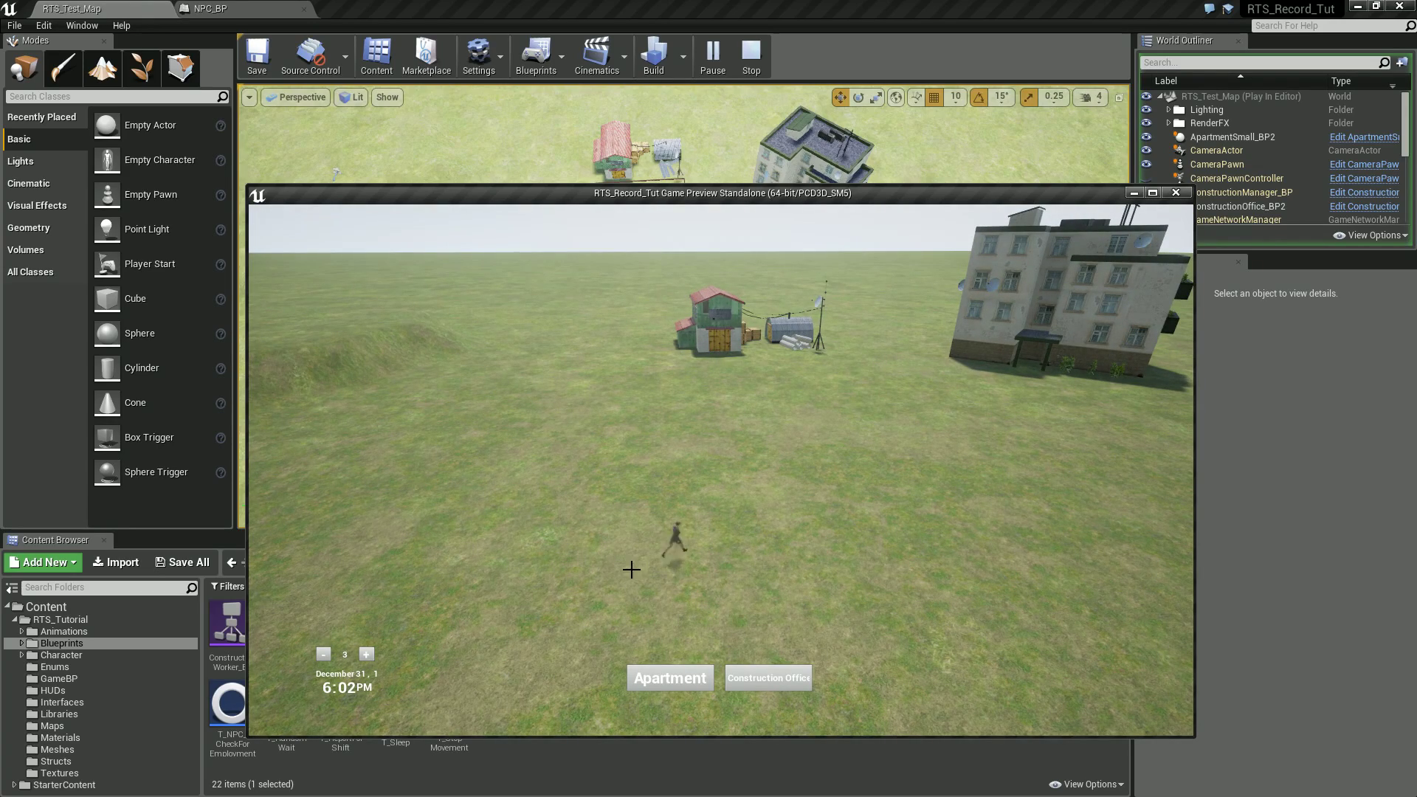
pyautogui.click(681, 563)
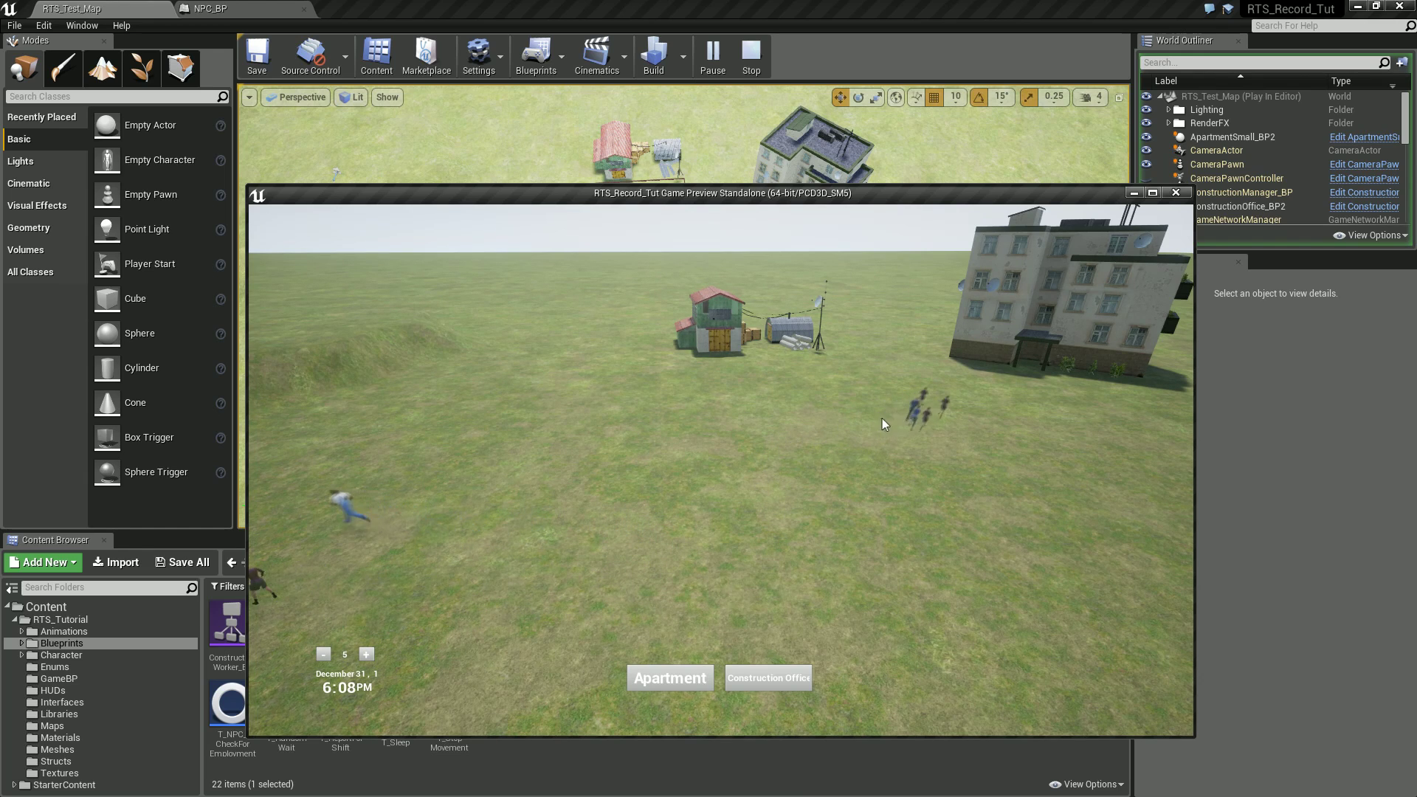
pyautogui.click(709, 521)
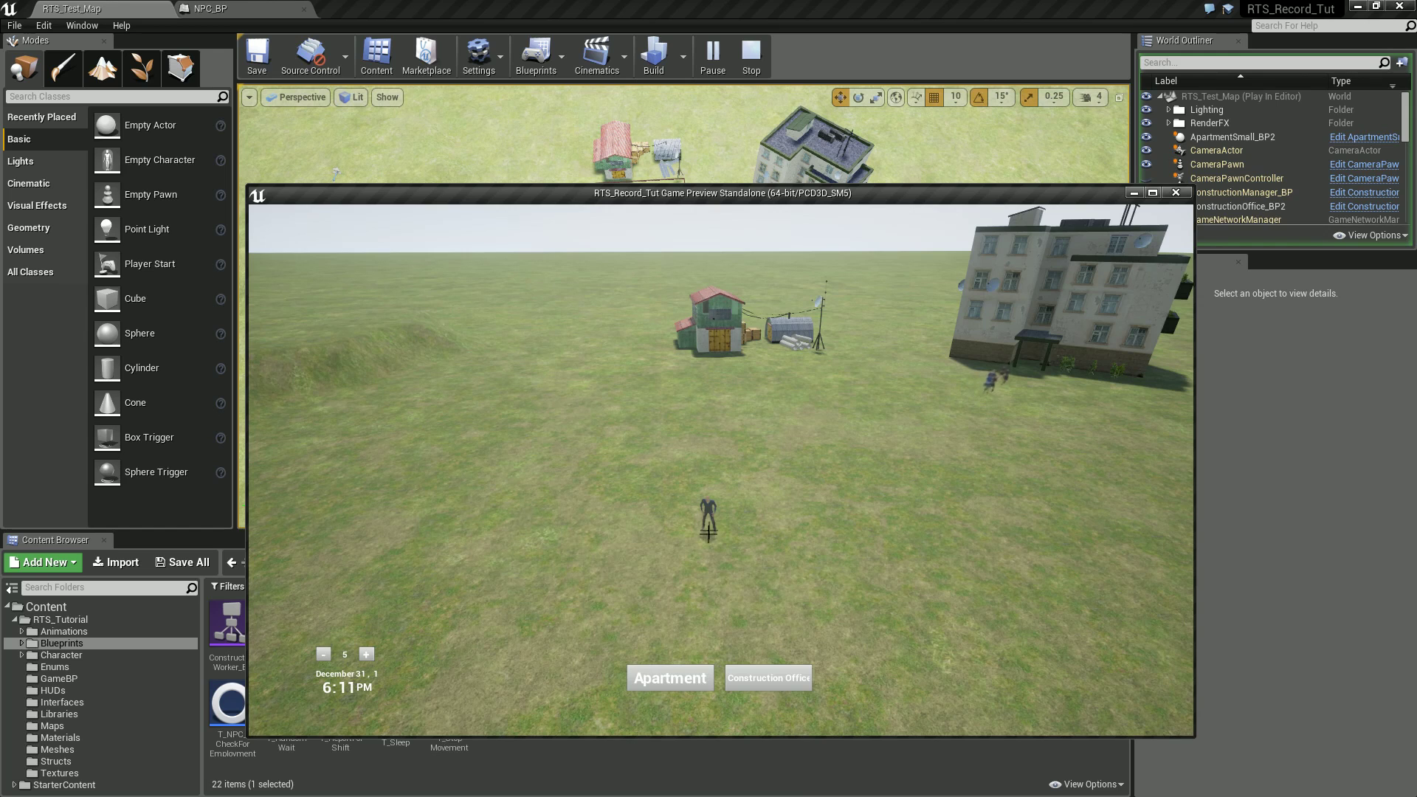
pyautogui.click(684, 543)
pyautogui.click(648, 521)
pyautogui.click(687, 479)
pyautogui.click(744, 473)
pyautogui.click(770, 504)
pyautogui.click(775, 542)
pyautogui.click(704, 571)
pyautogui.click(635, 581)
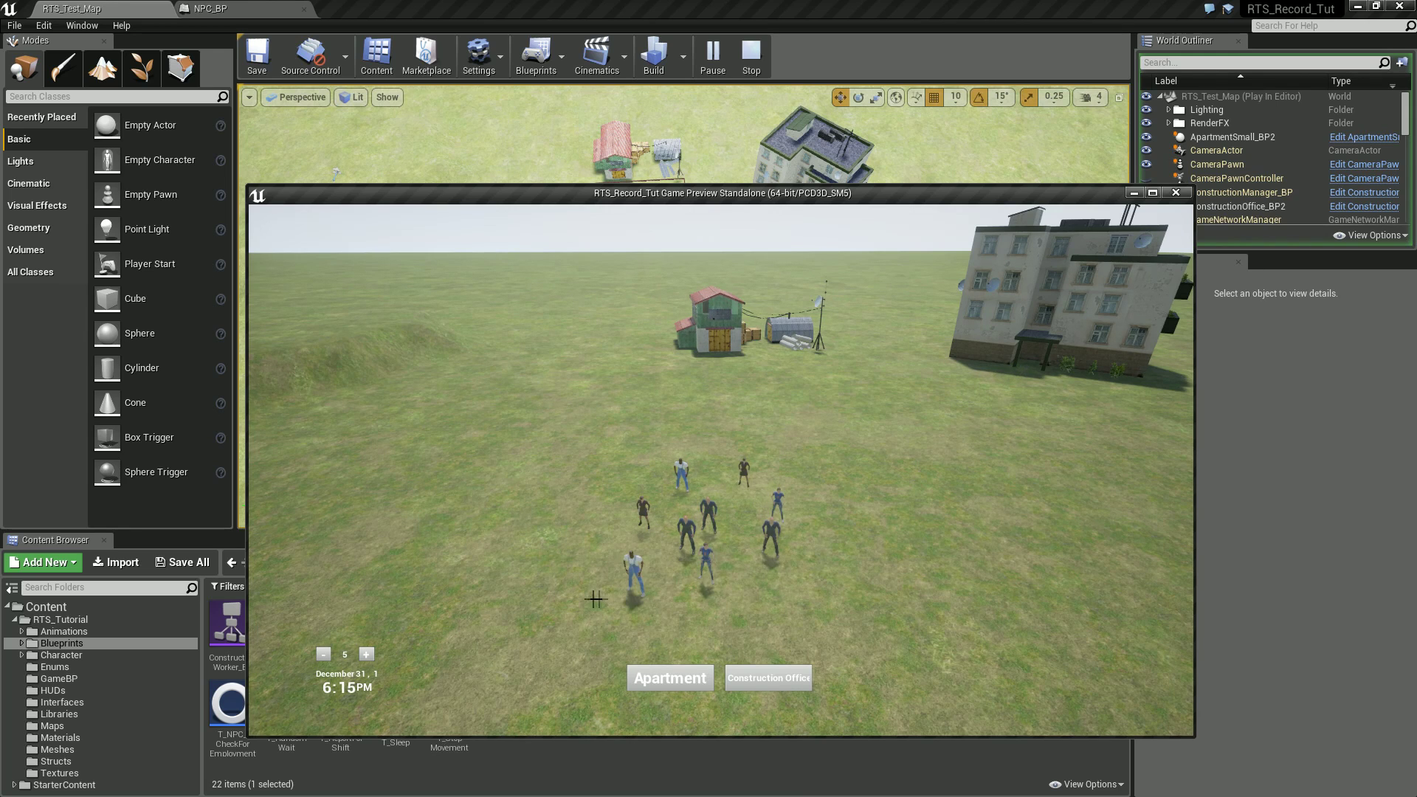
pyautogui.click(582, 595)
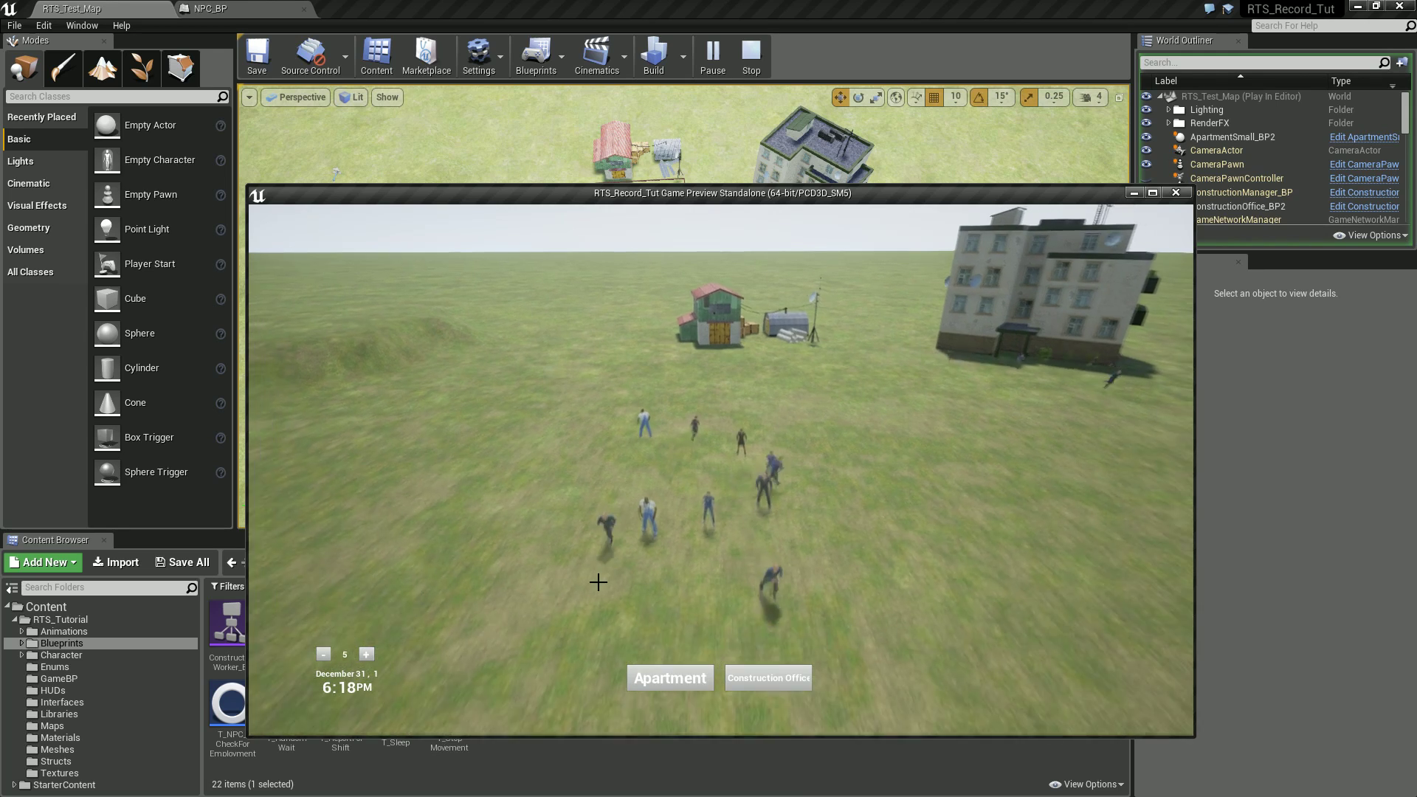
pyautogui.scroll(-4, 598, 618)
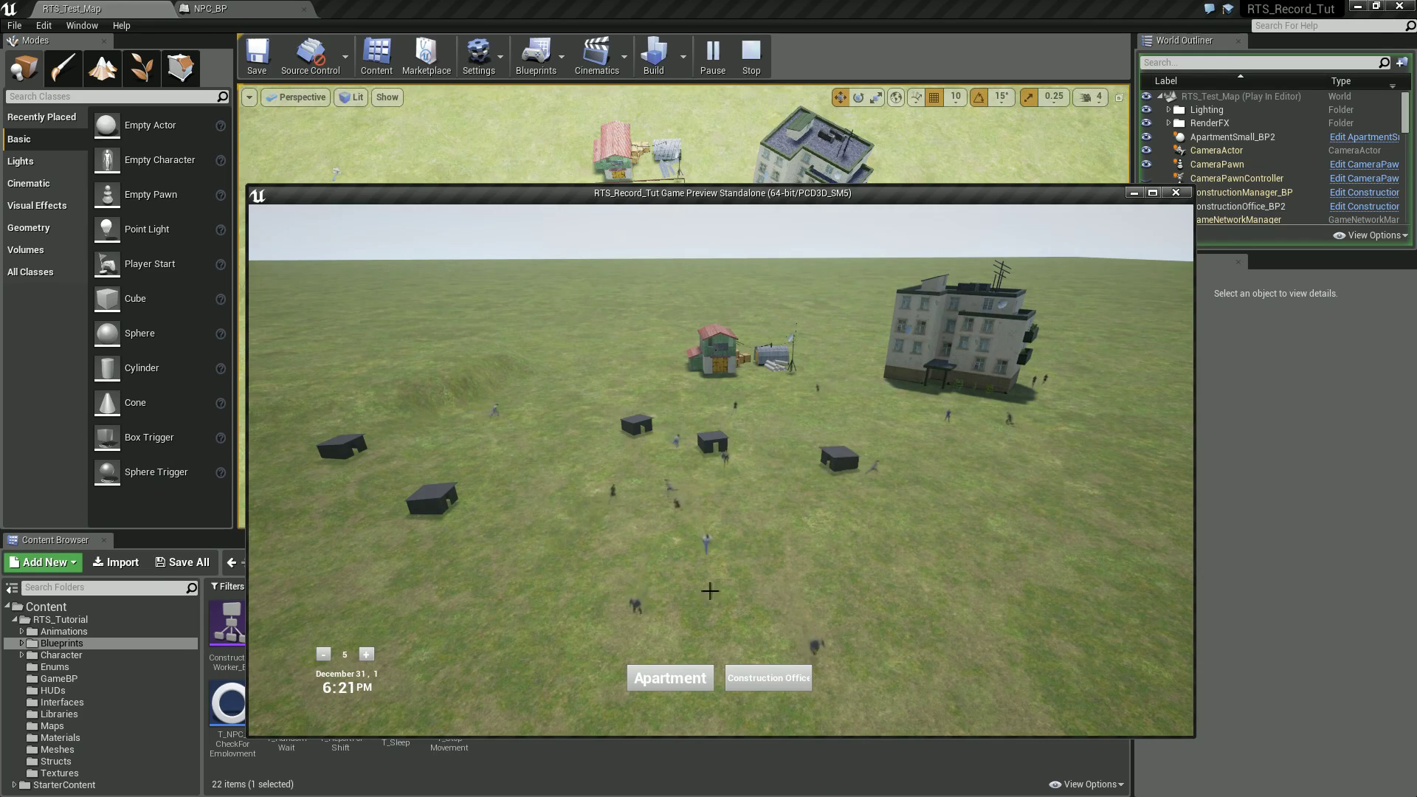
pyautogui.scroll(4, 593, 587)
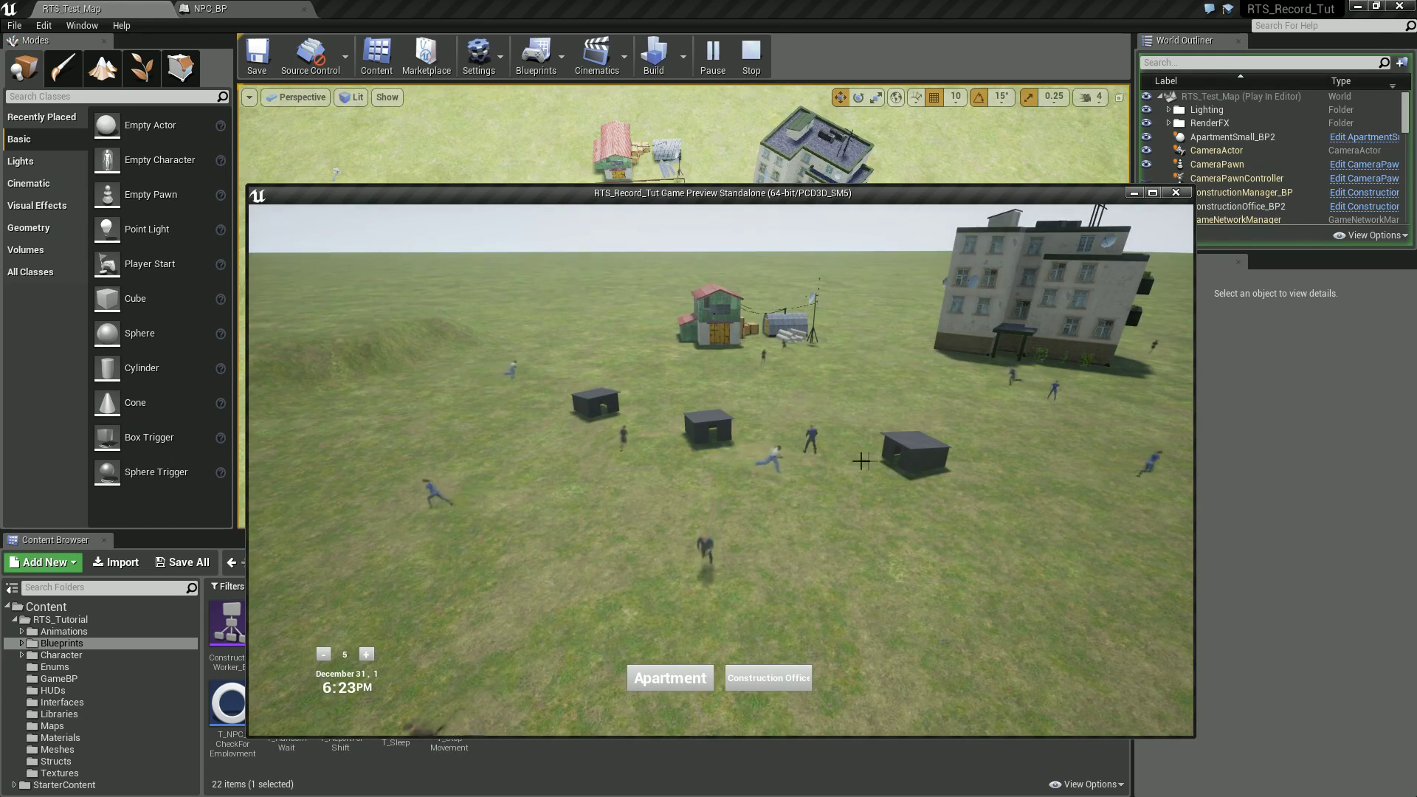
pyautogui.scroll(3, 682, 556)
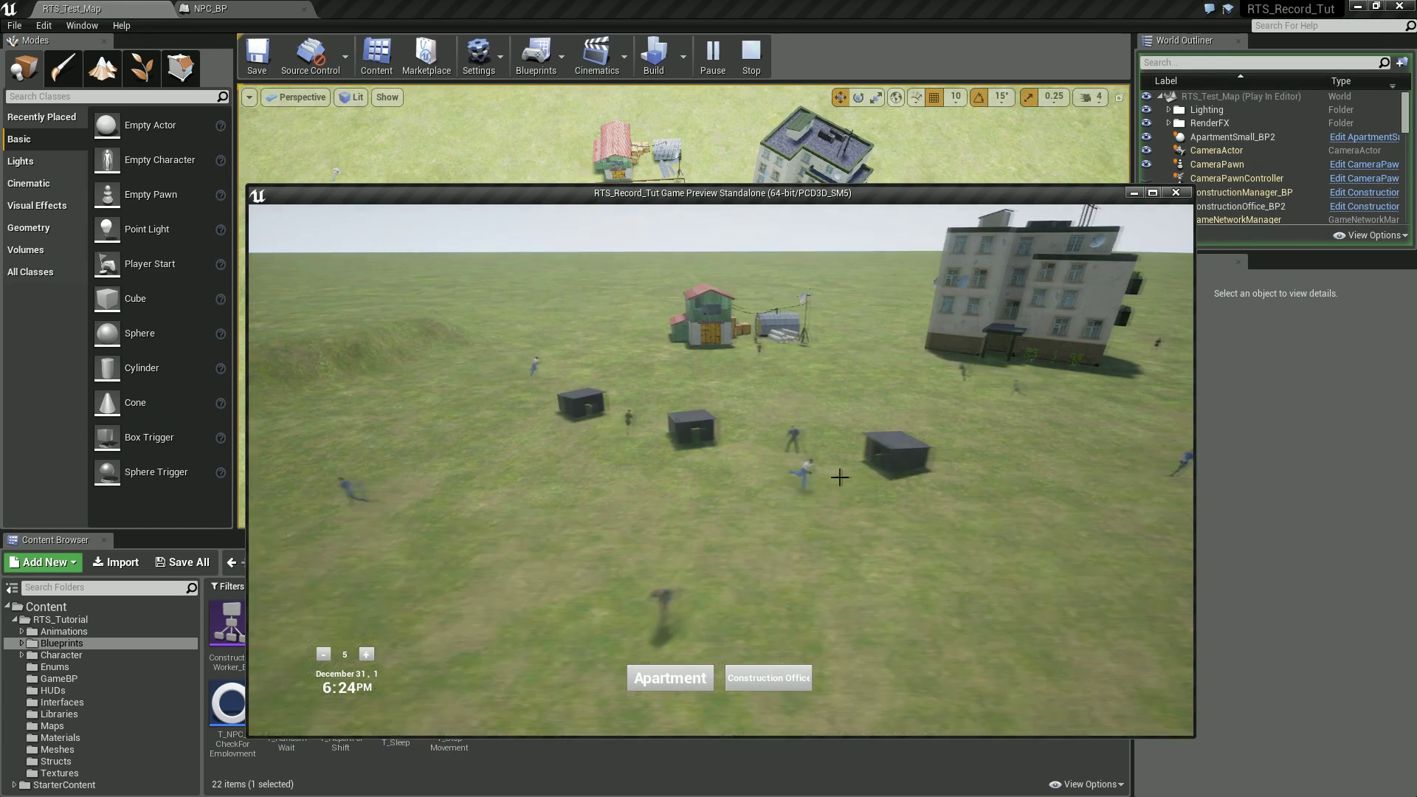
pyautogui.scroll(-2, 820, 472)
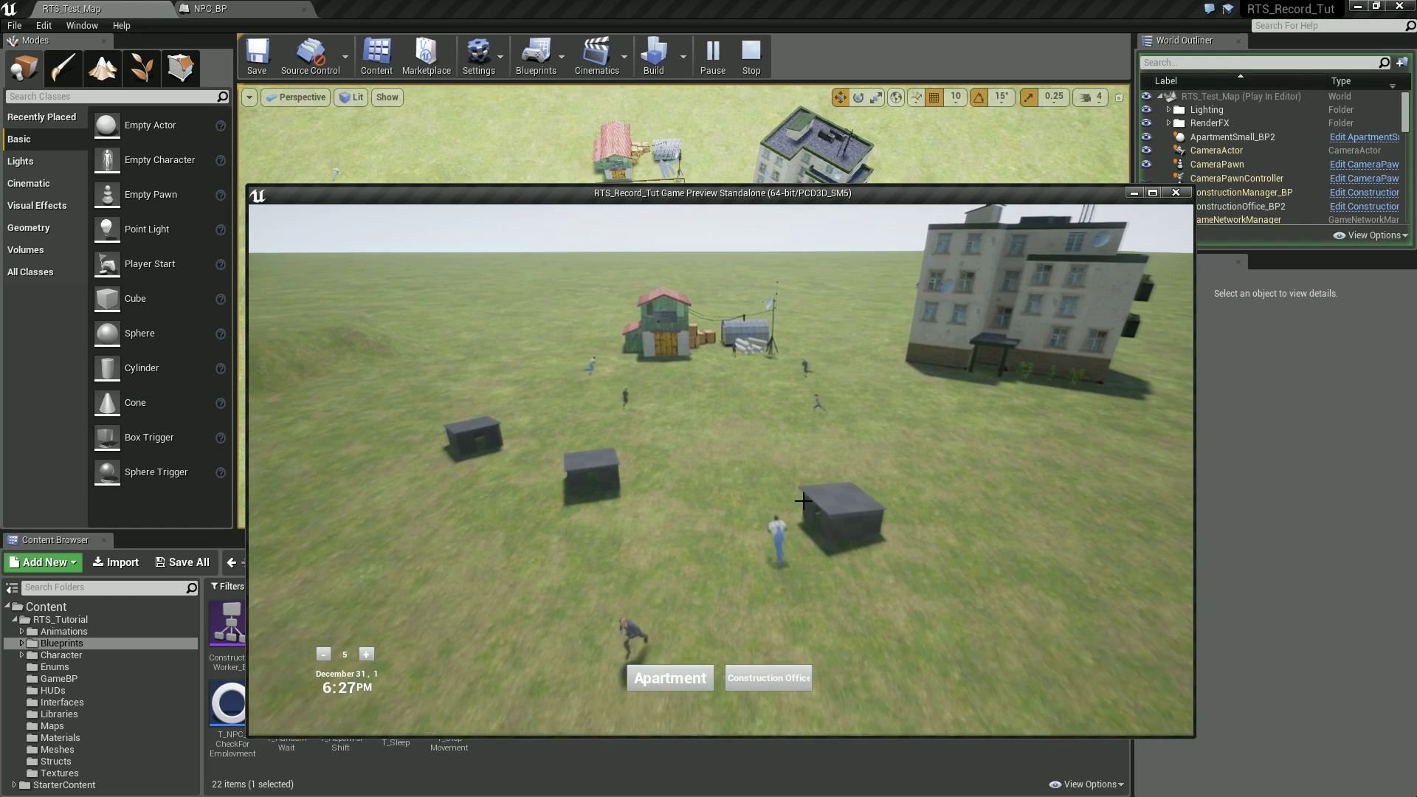
pyautogui.press('Escape')
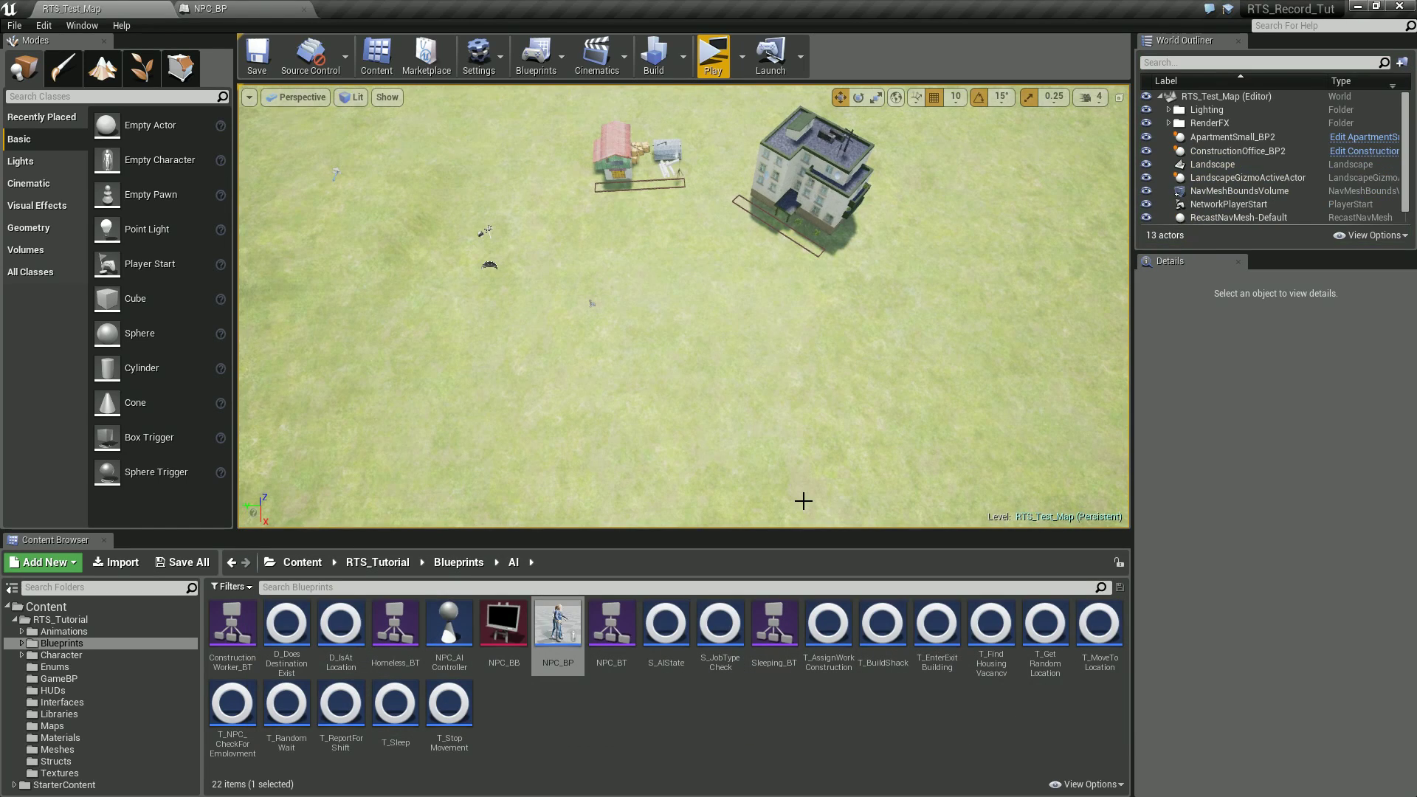